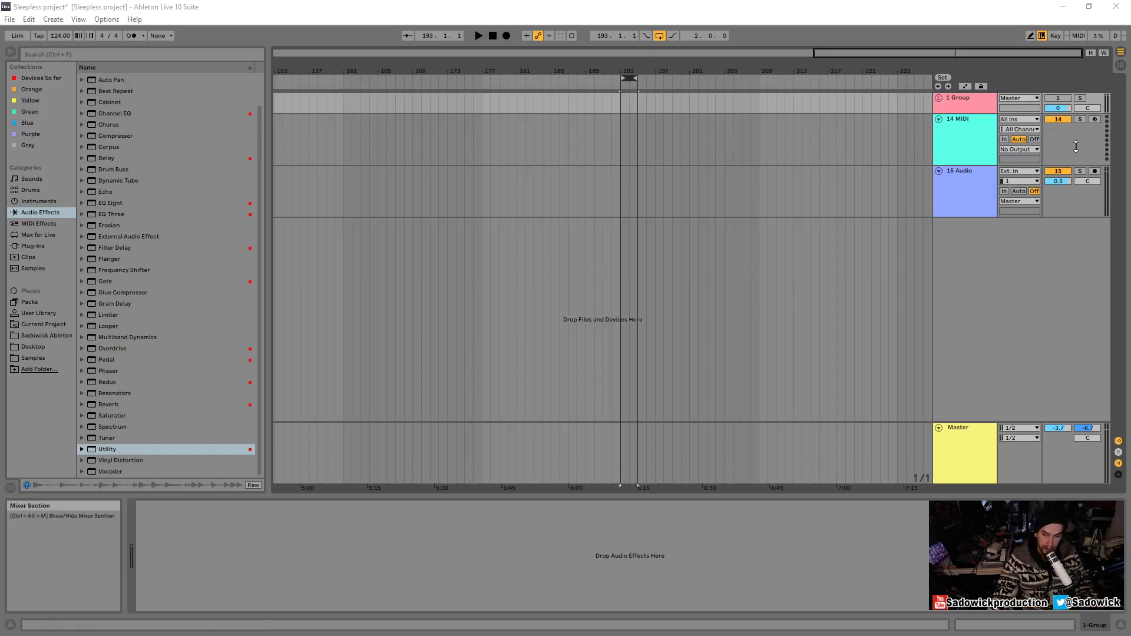
- Reduce the height of the 14 MIDI track and load the Signalizer x64 plug-in onto the 15 Audio track
left_click_drag(1077, 165, 1077, 145)
left_click(1077, 181)
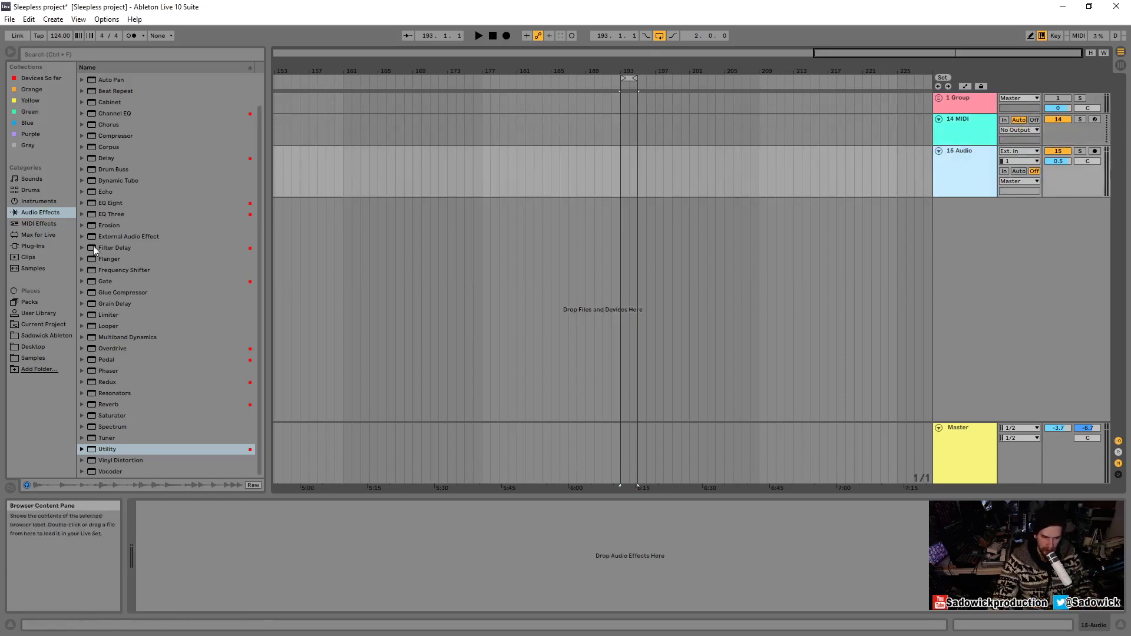
left_click(30, 247)
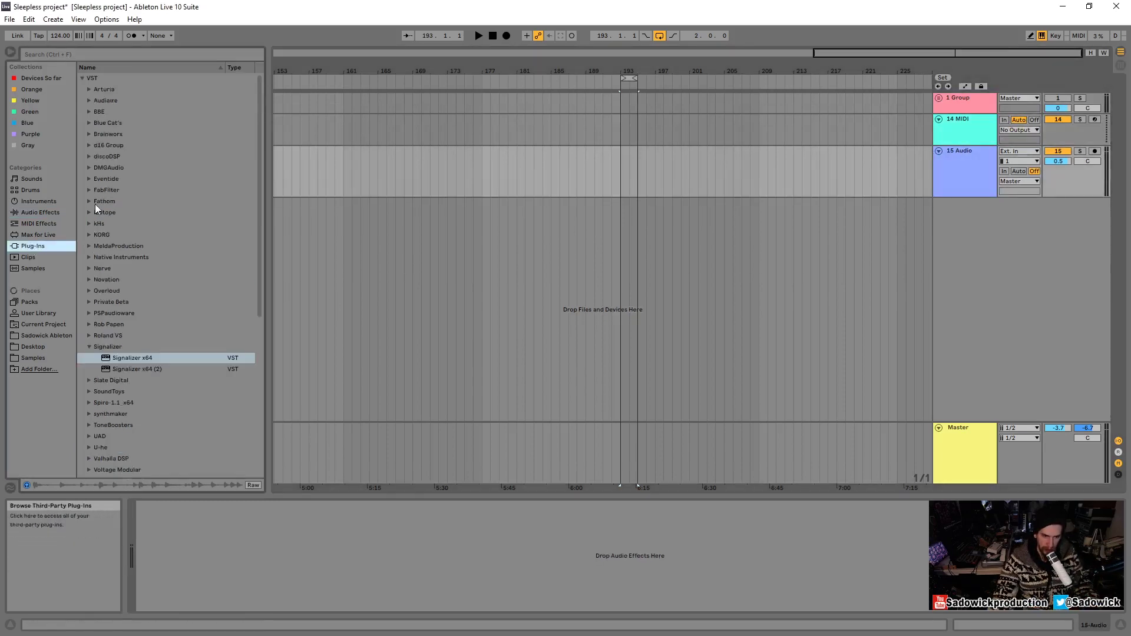
left_click_drag(131, 357, 635, 179)
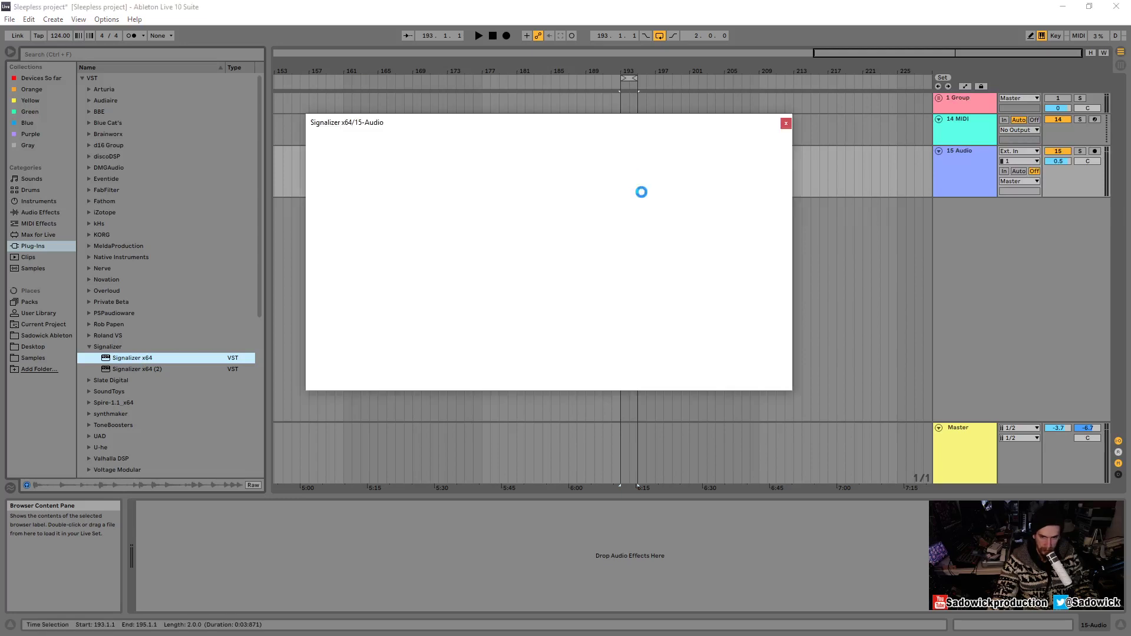
left_click_drag(547, 118, 634, 120)
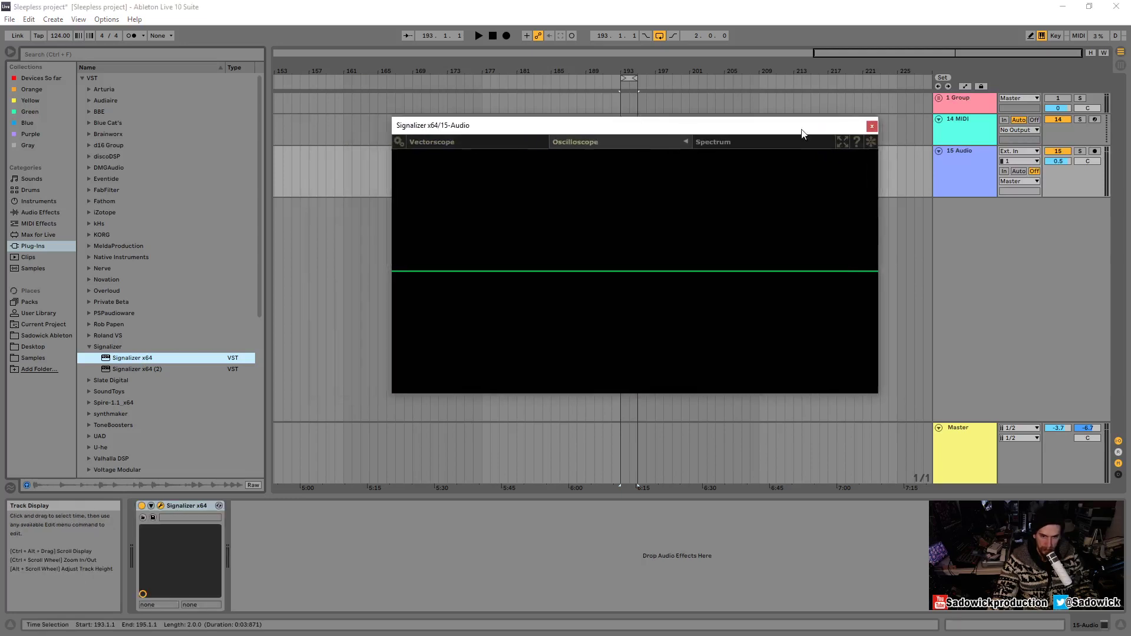
- Set the Signalizer oscilloscope's window size to 1000 ms, then hide its settings and close the plug-in window
left_click(685, 142)
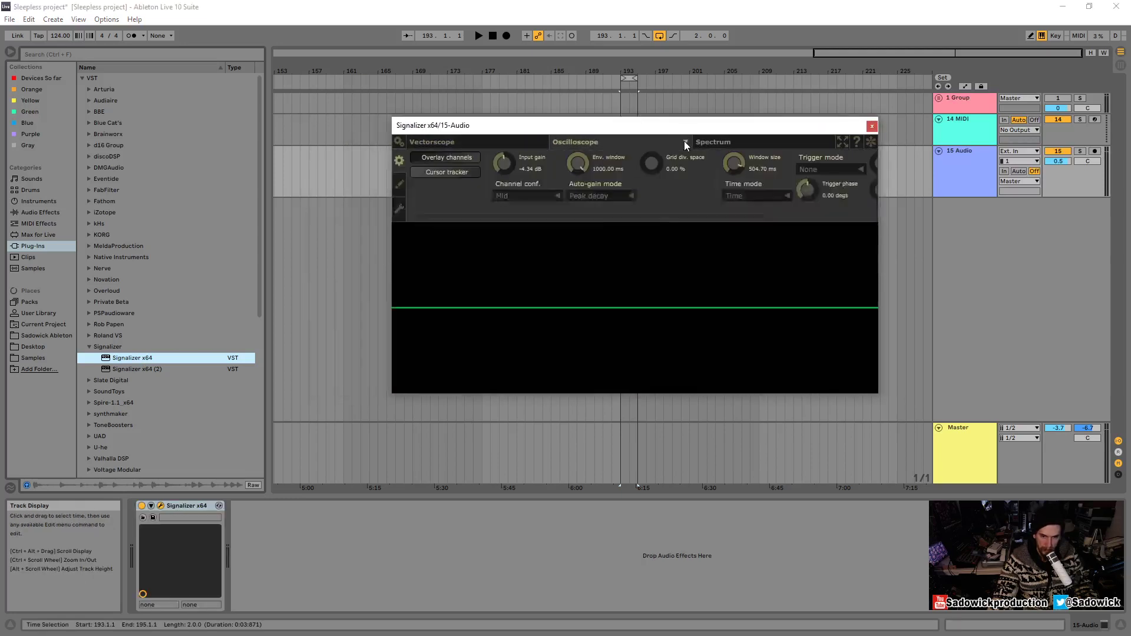
double_click(737, 162)
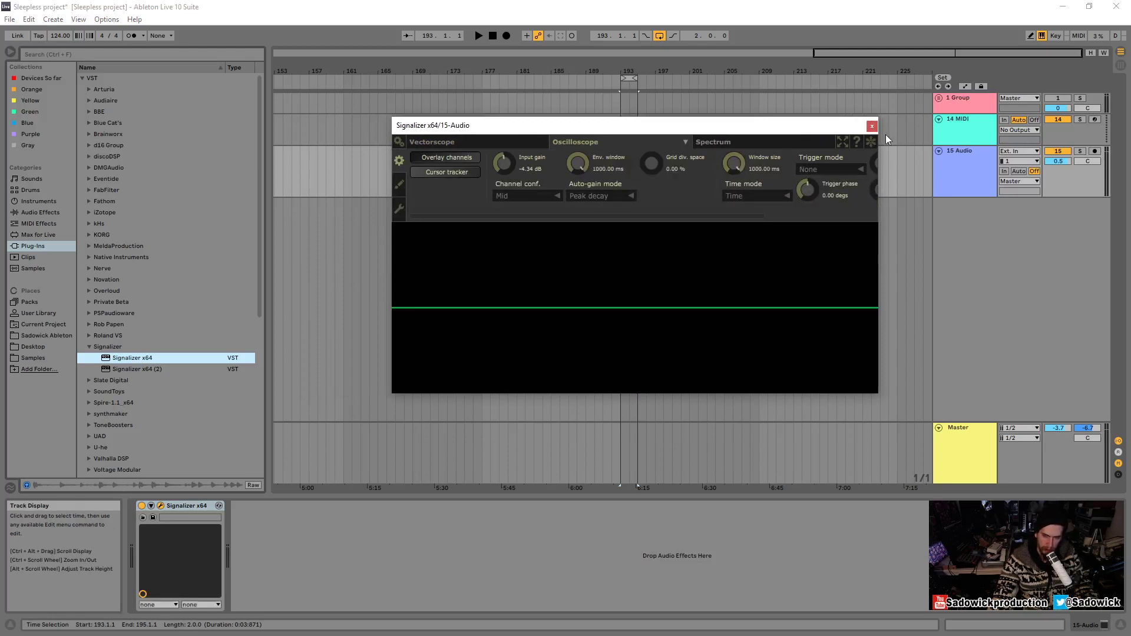
left_click(685, 142)
left_click_drag(691, 121, 763, 146)
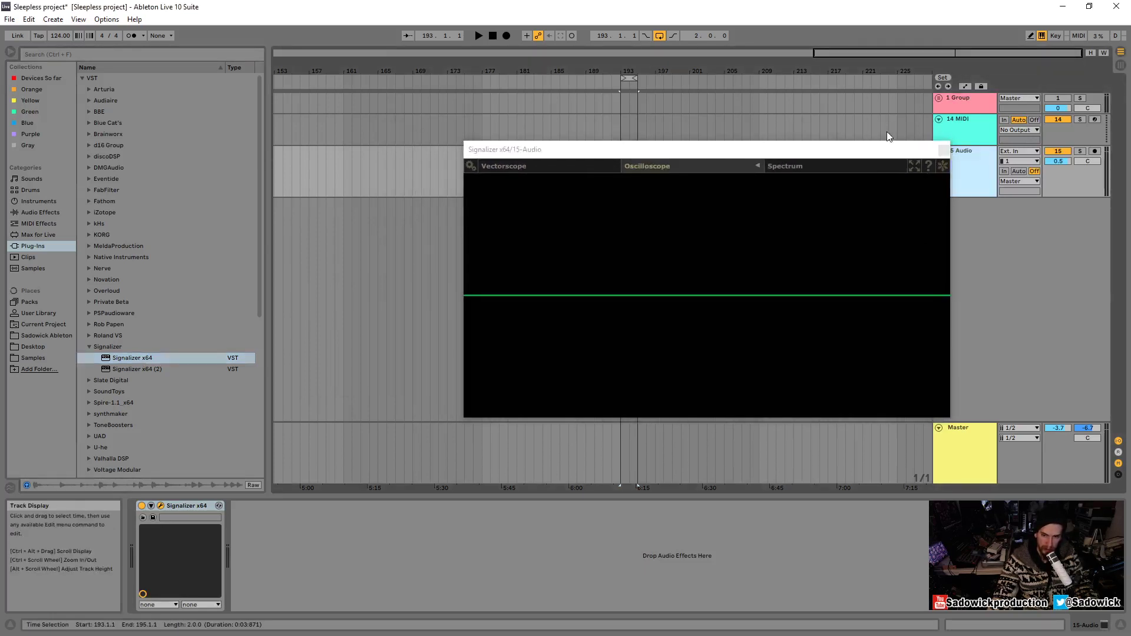
left_click(944, 151)
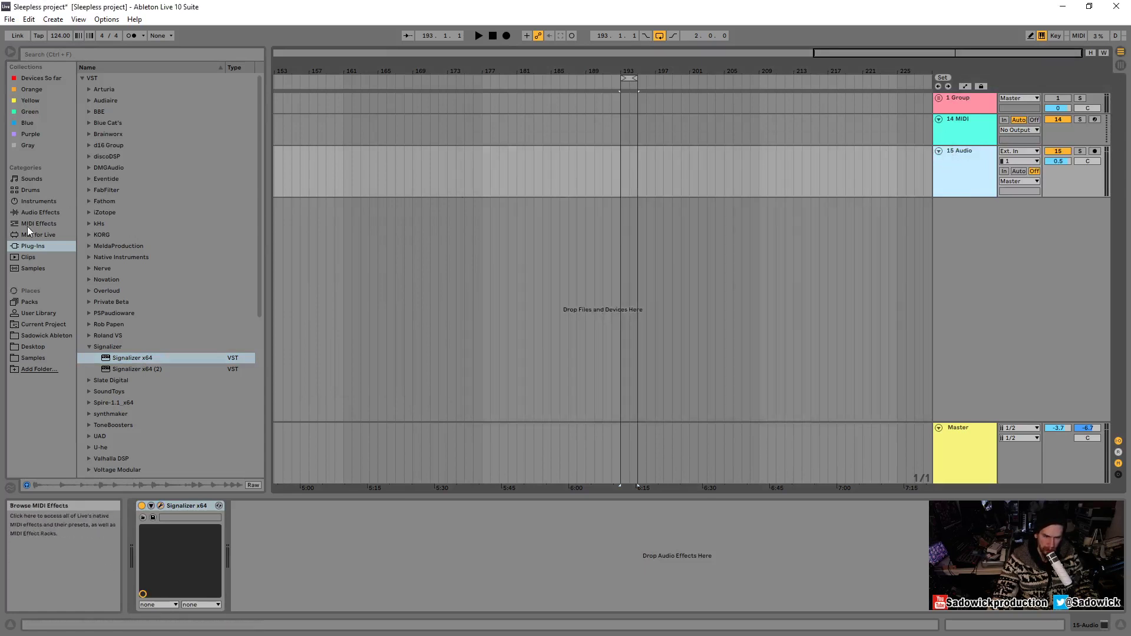
- Place the Funk-111bpm.aif acoustic loop at bar 193 on the 15 Audio track and solo that track
left_click(26, 299)
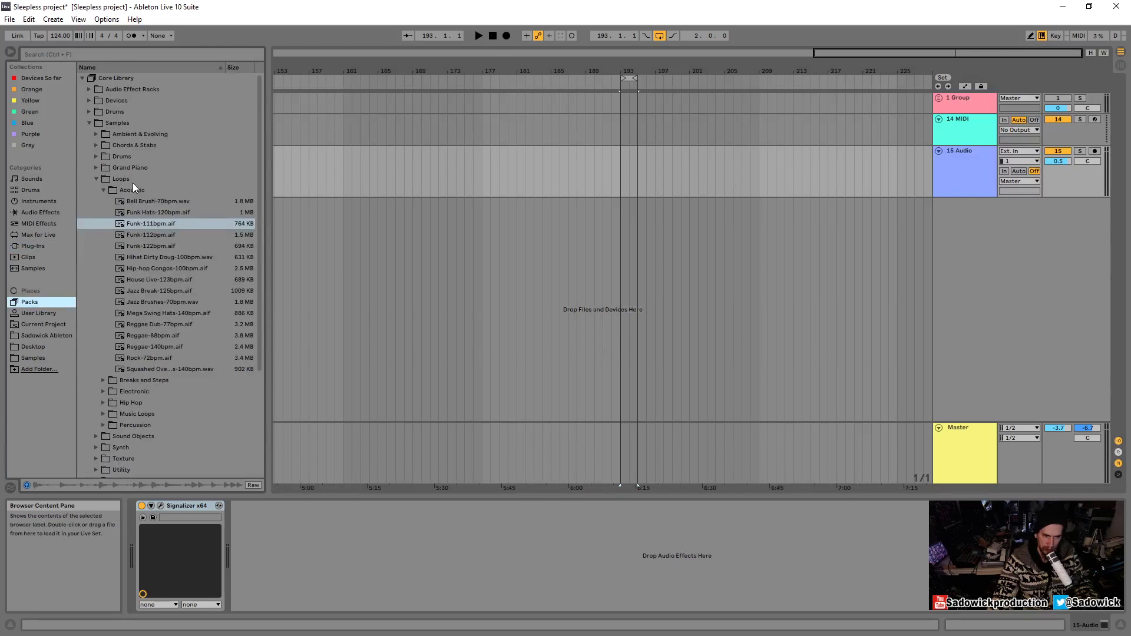
left_click_drag(140, 223, 627, 148)
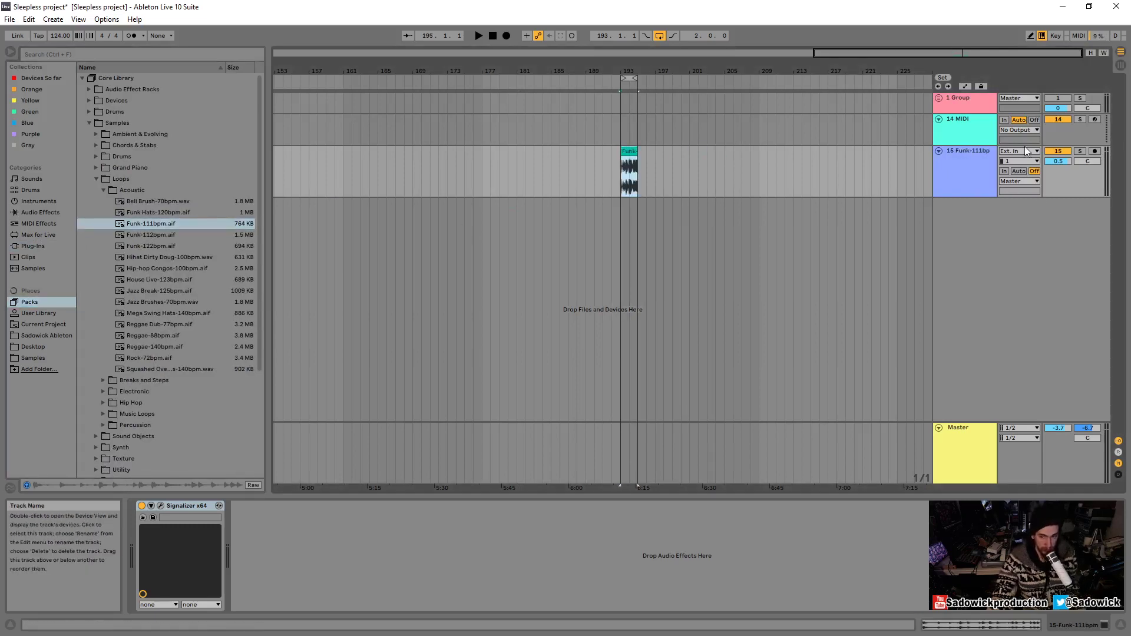
left_click(1080, 151)
- Zoom the arrangement to the two-bar Funk-111bpm clip and enlarge its track so the waveform is easy to read
double_click(636, 69)
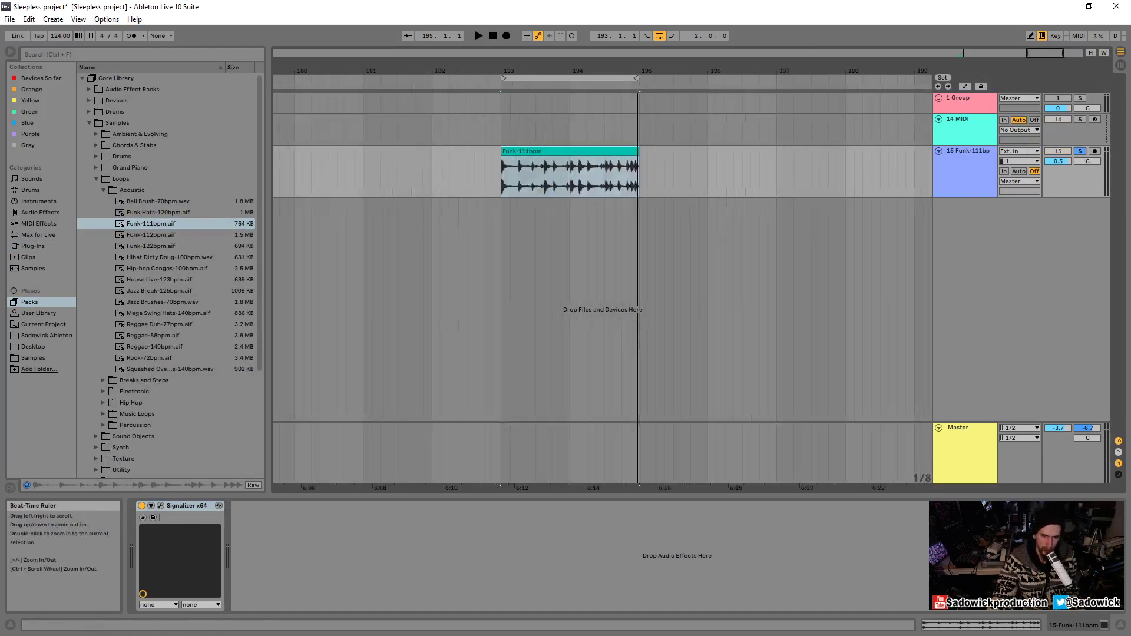
left_click_drag(966, 197, 965, 327)
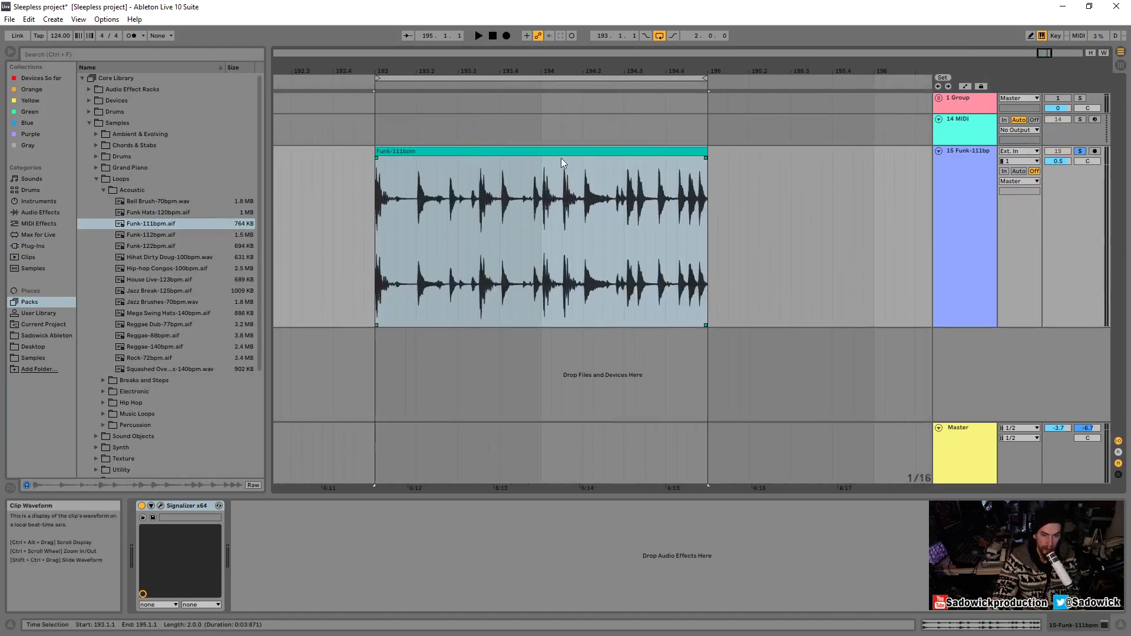
left_click_drag(484, 62, 486, 68)
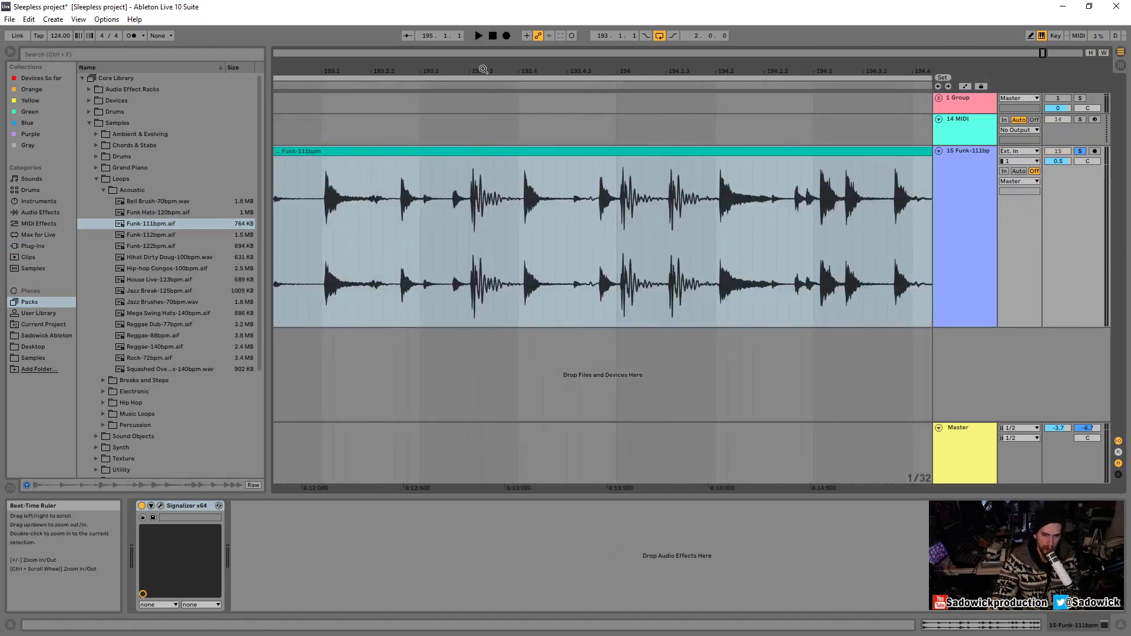
double_click(483, 69)
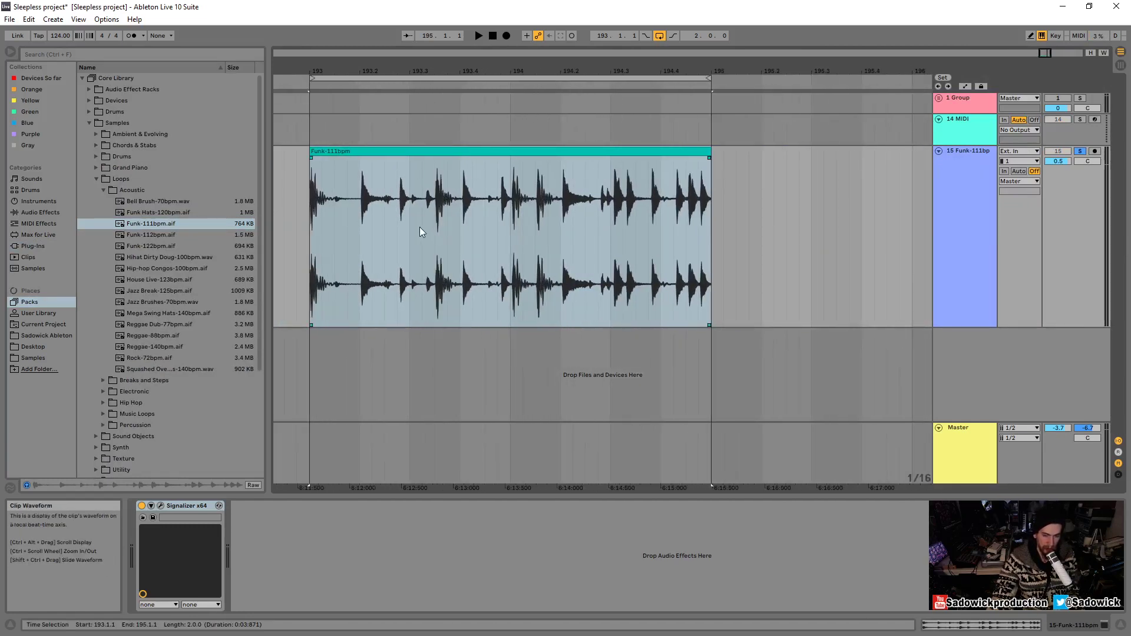
left_click(441, 152)
left_click_drag(1090, 327, 1094, 257)
- Play the loop, lower its track volume to -4.9 dB, and slightly reduce the track height
key("space")
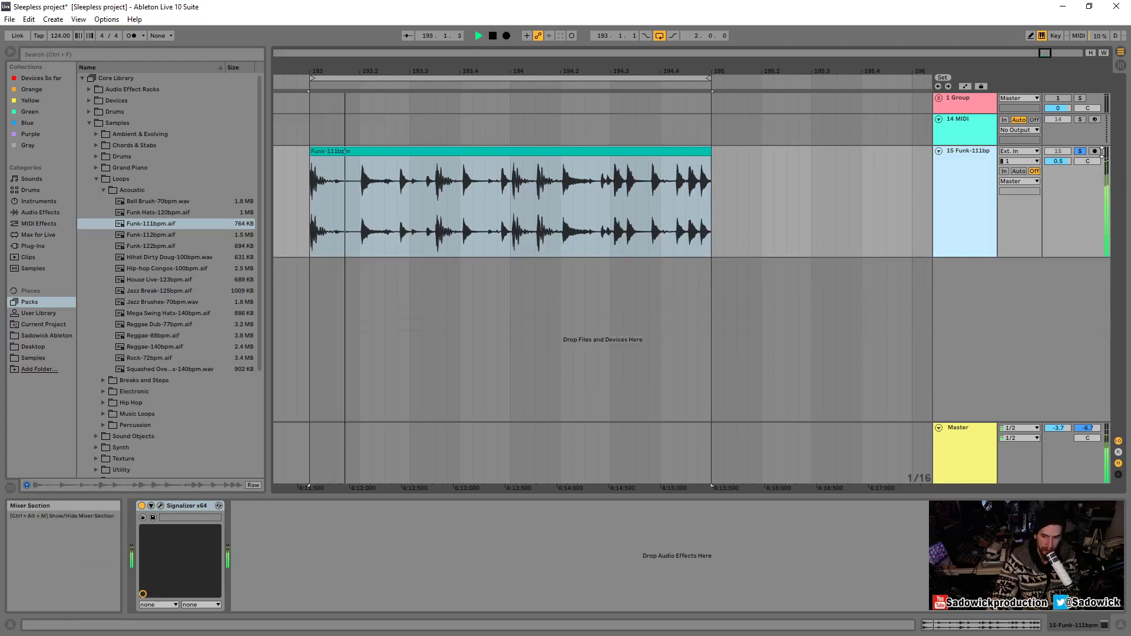
mouse_move(1058, 161)
left_mouse_down()
mouse_move(1060, 174)
mouse_move(1066, 166)
left_mouse_up()
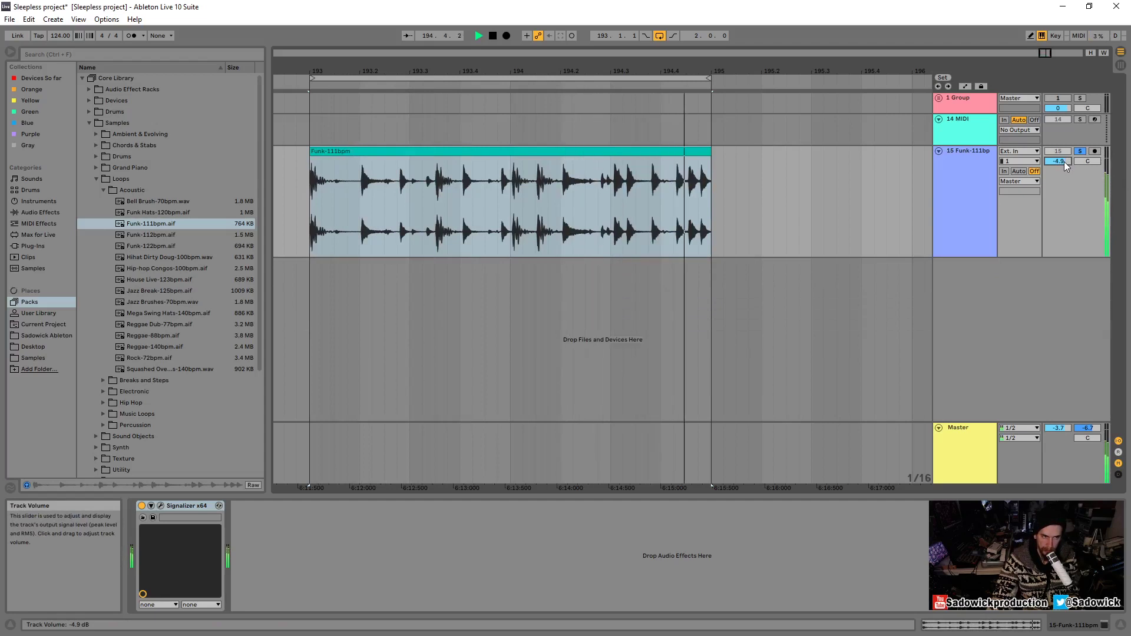
key("space")
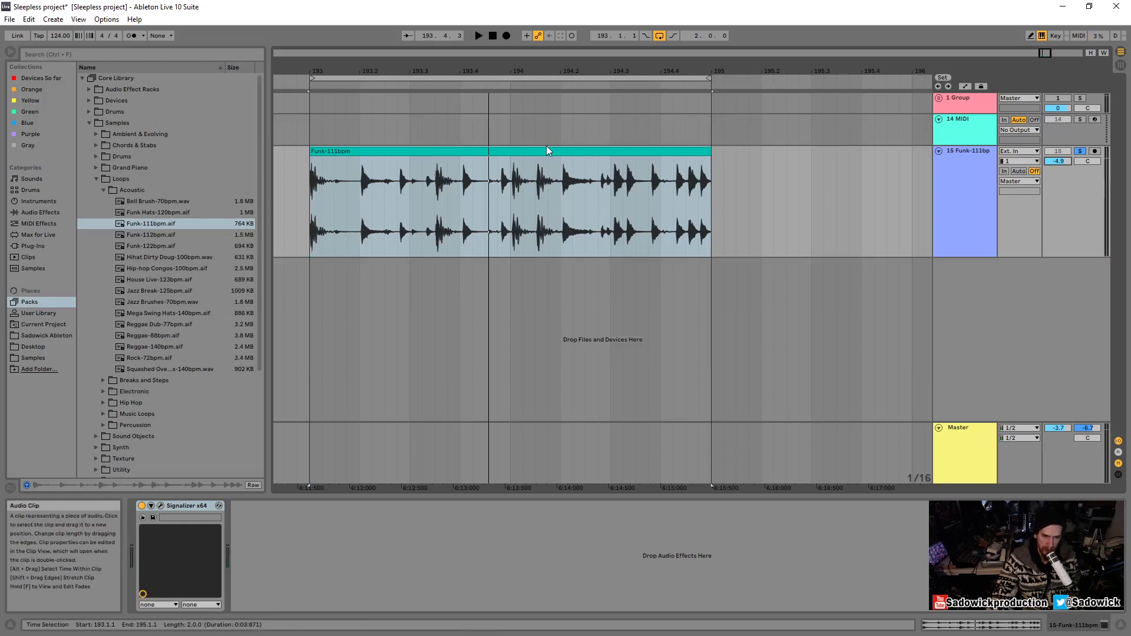
left_click_drag(1019, 257, 1018, 248)
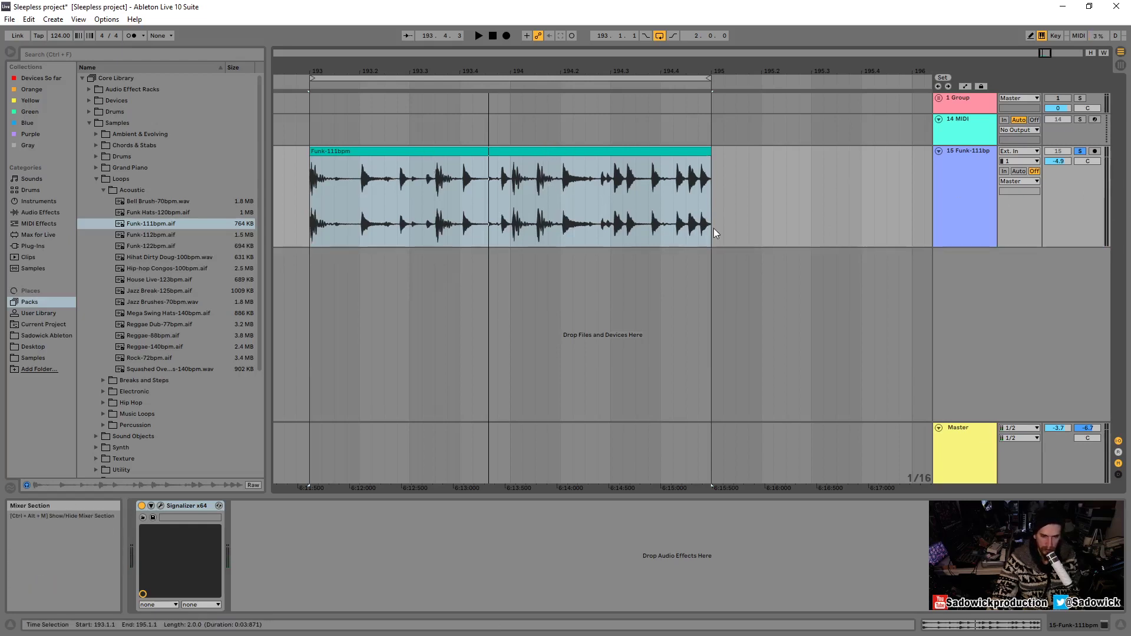
- Collapse the Loops folder, reopen Signalizer, and play the loop briefly to examine its waveform in the oscilloscope
left_click(96, 178)
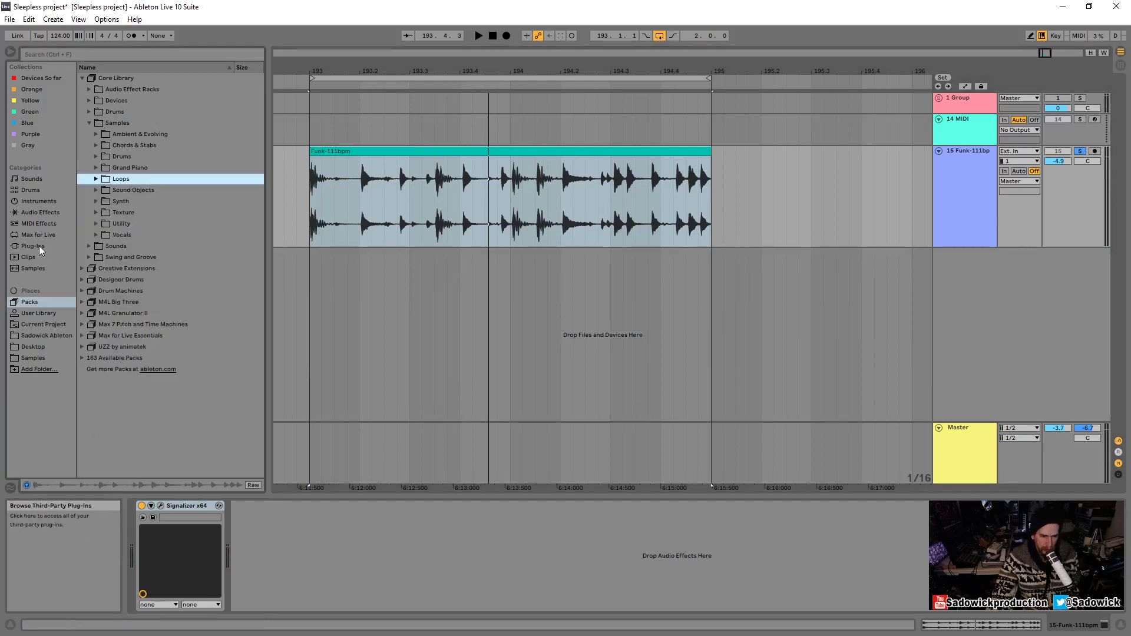
left_click(160, 506)
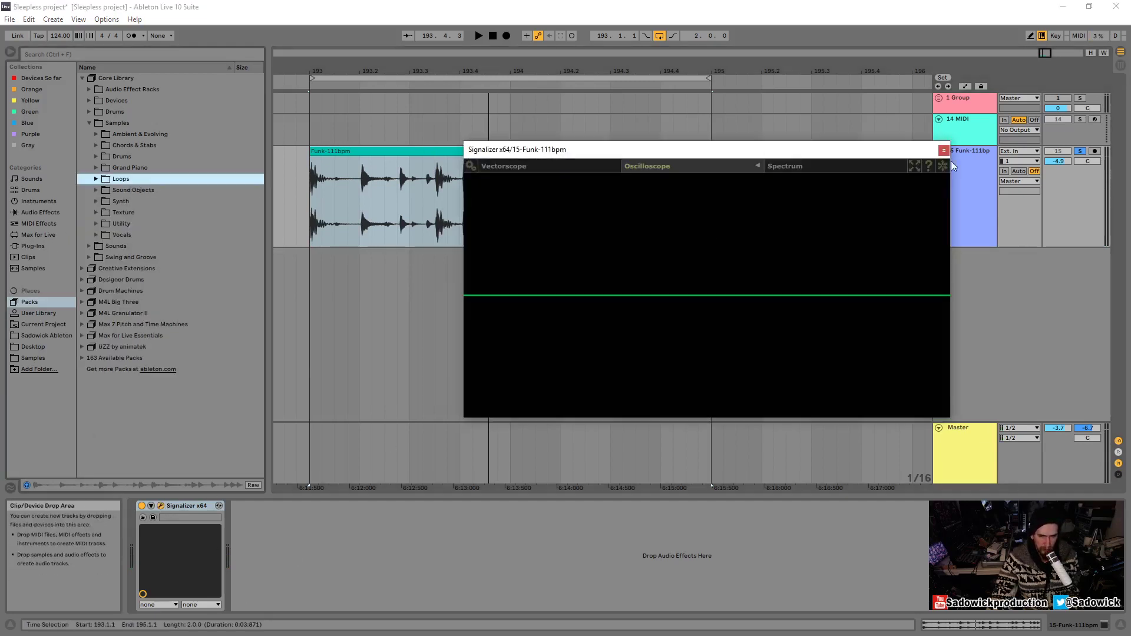
key("space")
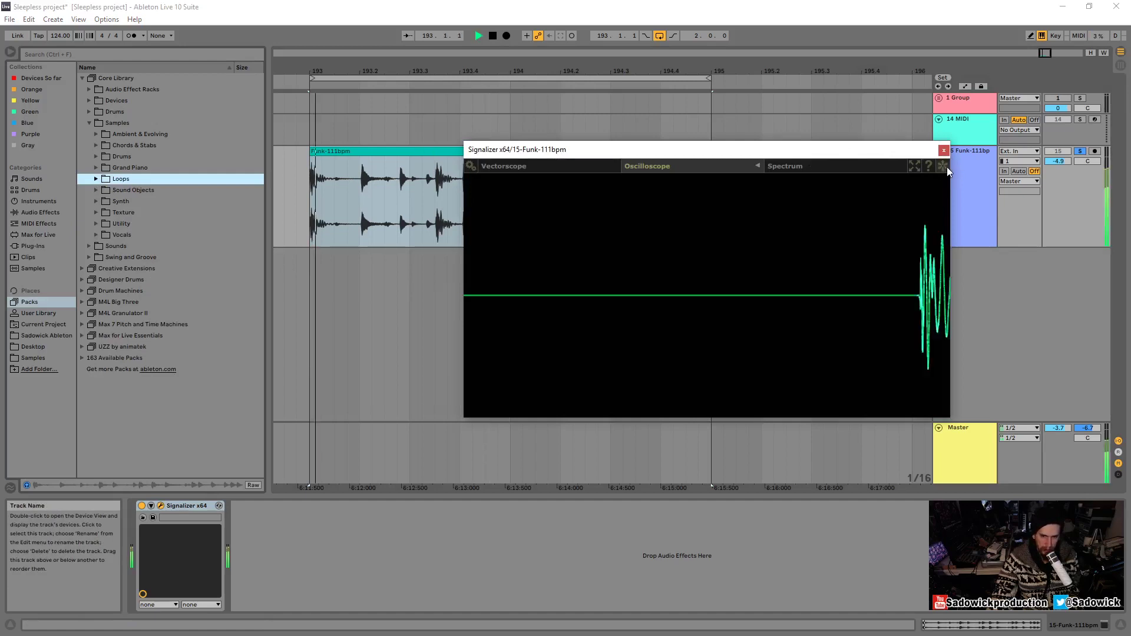
key("space")
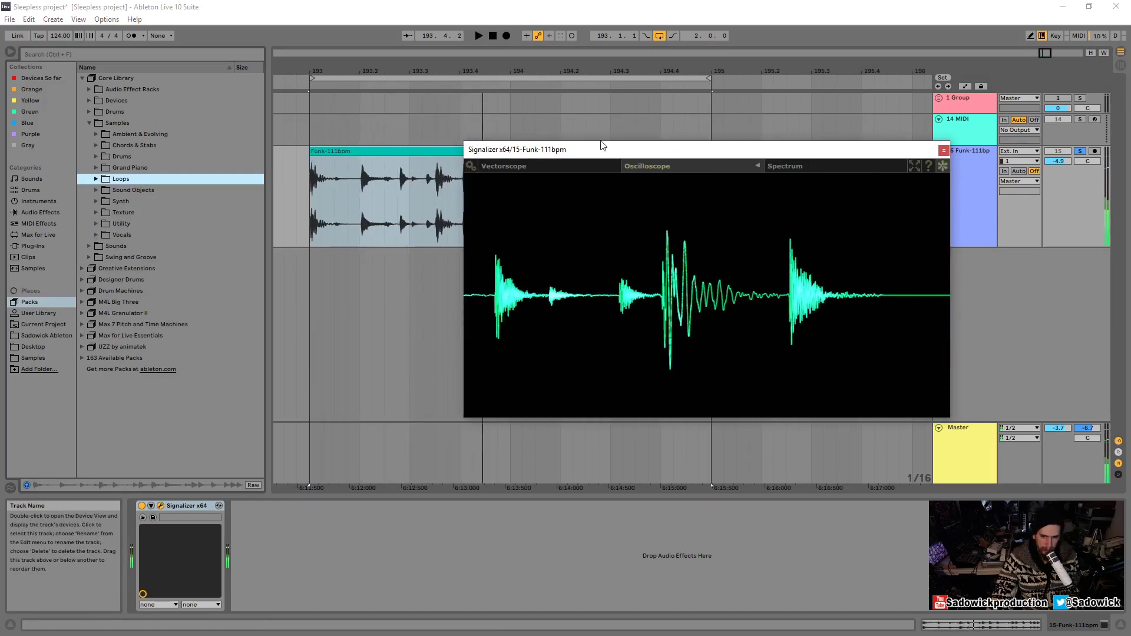
- Set the oscilloscope's auto-gain mode to None
left_click(758, 165)
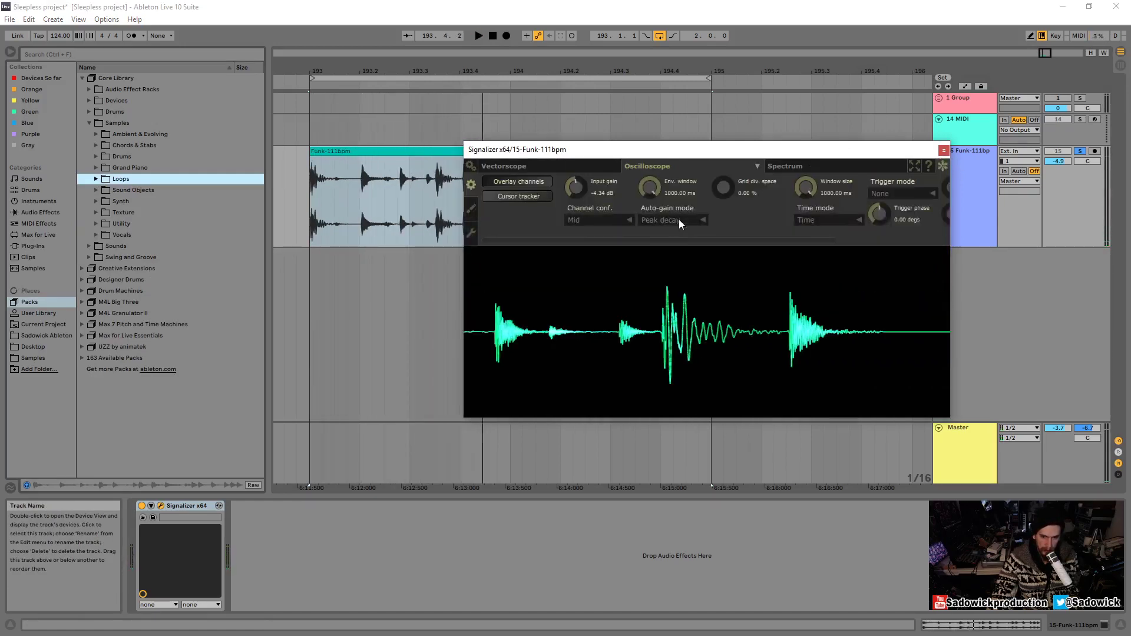
left_click(658, 217)
left_click(662, 232)
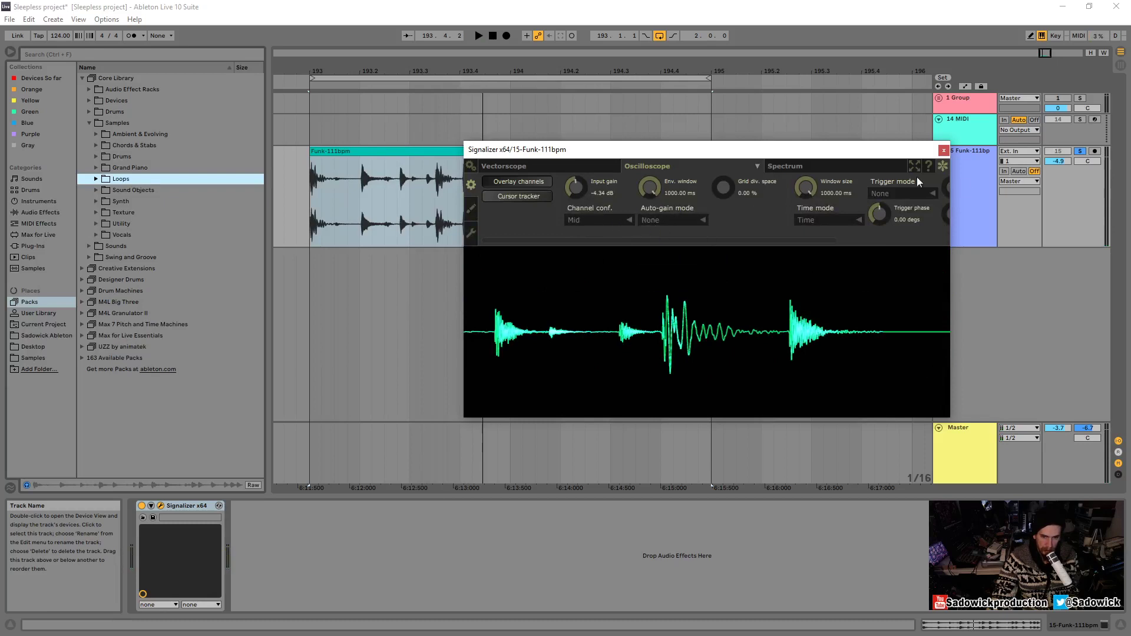
- Stop playback with a single drum hit held in the oscilloscope, hide the settings, and move the plug-in window slightly higher
key("space")
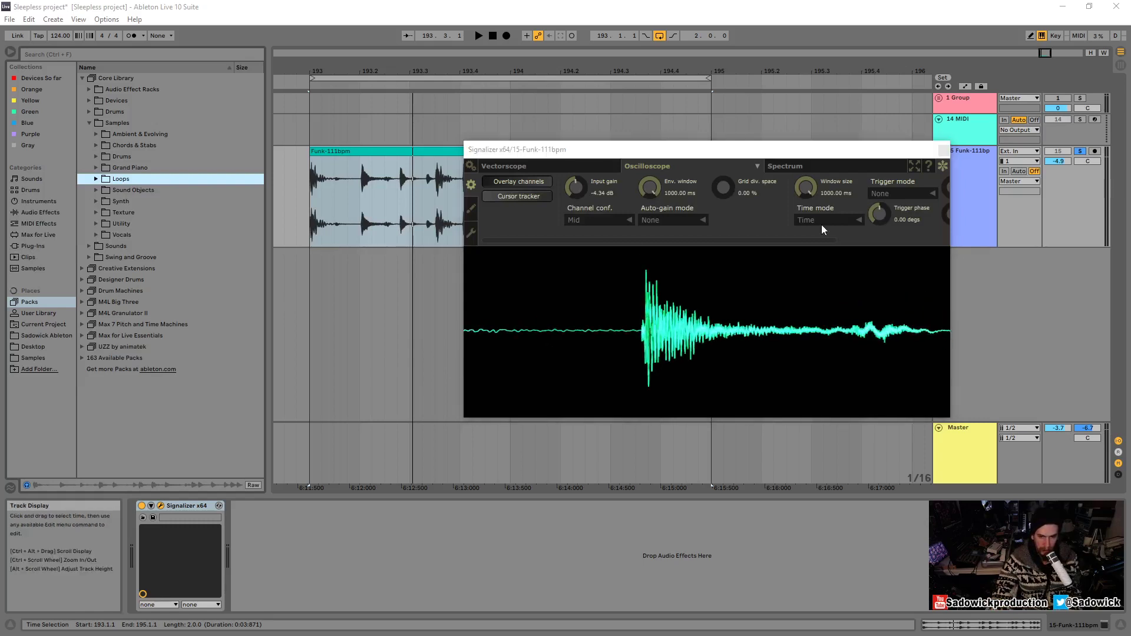
left_click(757, 166)
left_click_drag(744, 150, 735, 119)
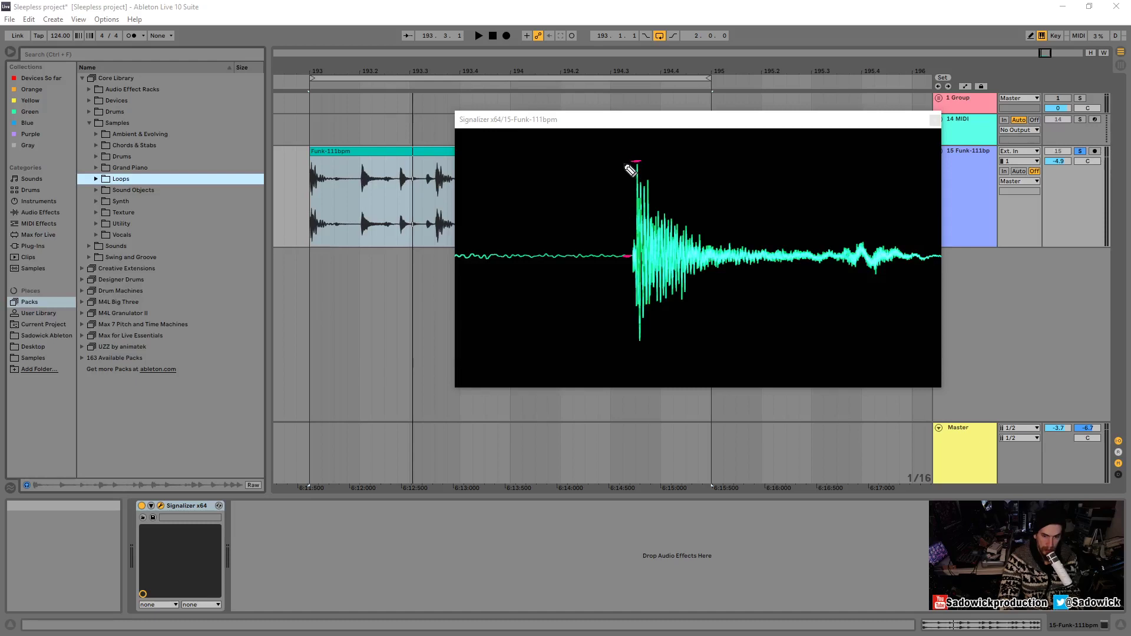
- Annotate the held drum hit with arrows marking its height from the centre line to the peak and the rise in level
mouse_move(626, 166)
left_mouse_down()
mouse_move(628, 252)
mouse_move(634, 240)
left_mouse_up()
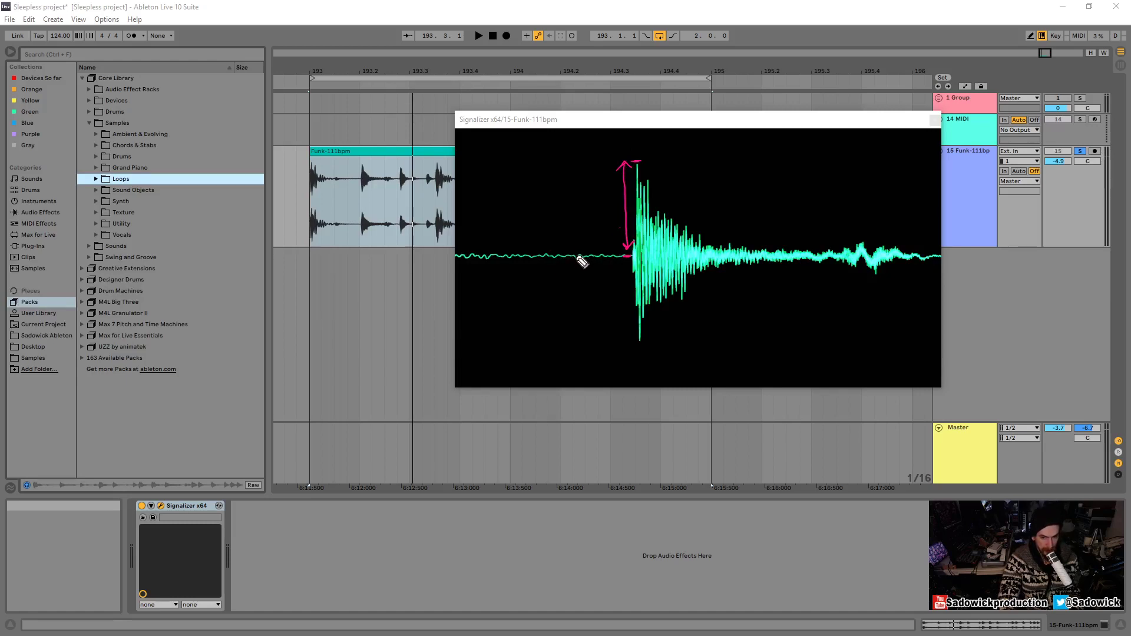
mouse_move(579, 256)
left_mouse_down()
mouse_move(617, 255)
mouse_move(599, 185)
mouse_move(617, 183)
left_mouse_up()
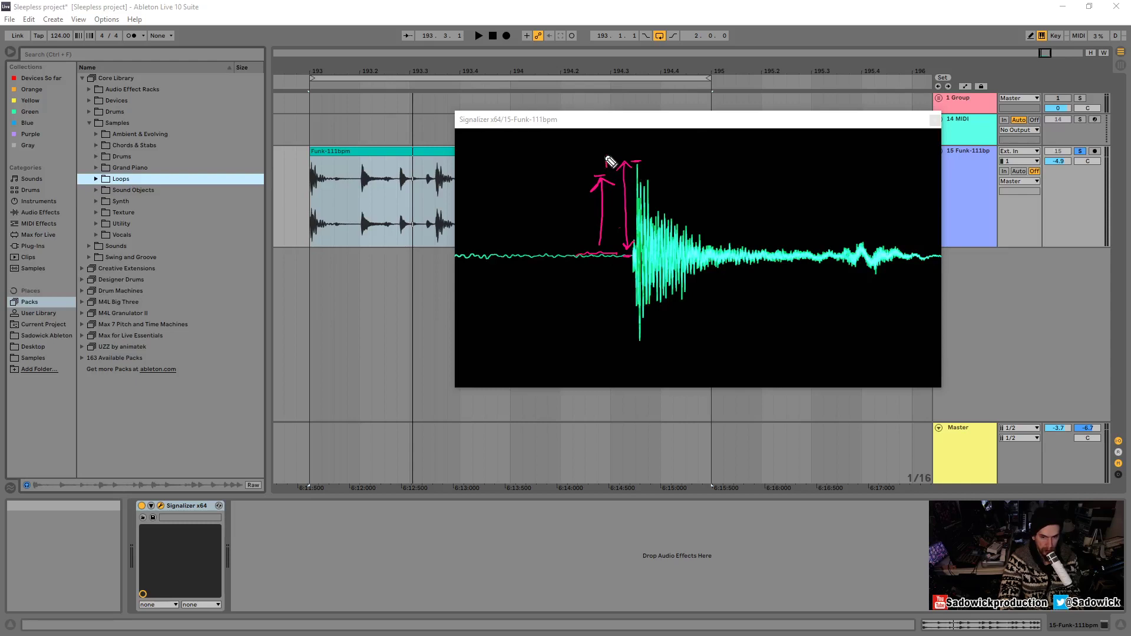
left_click_drag(606, 157, 609, 170)
mouse_move(607, 170)
left_mouse_down()
mouse_move(596, 219)
mouse_move(636, 180)
mouse_move(638, 259)
left_mouse_up()
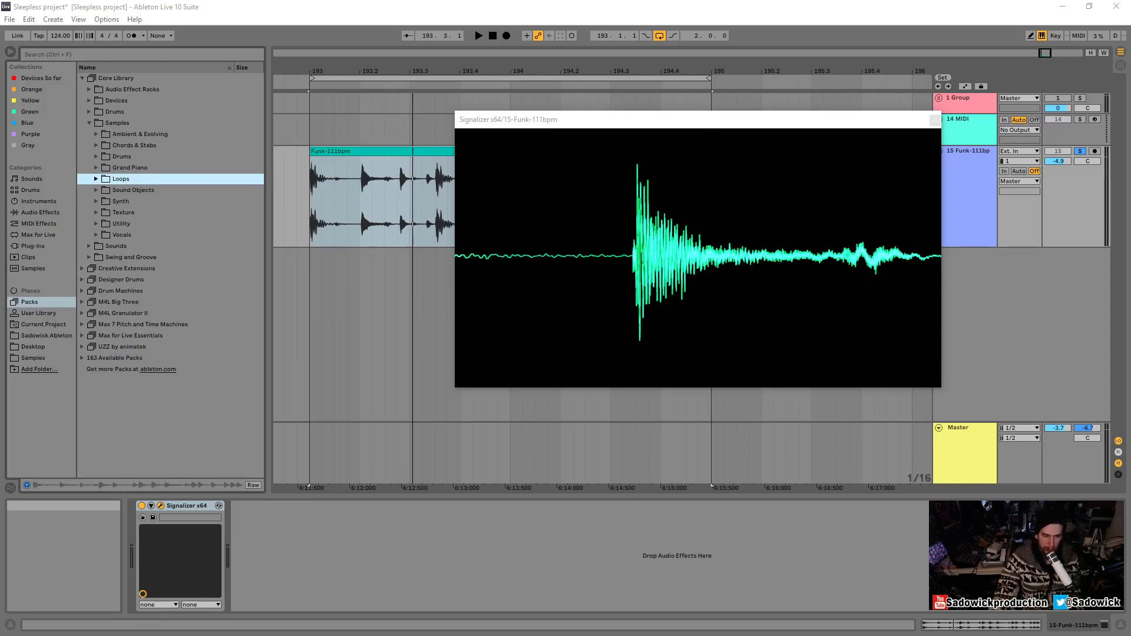
- Unfreeze the oscilloscope display and move the Signalizer window off more of the clip's waveform
double_click(704, 255)
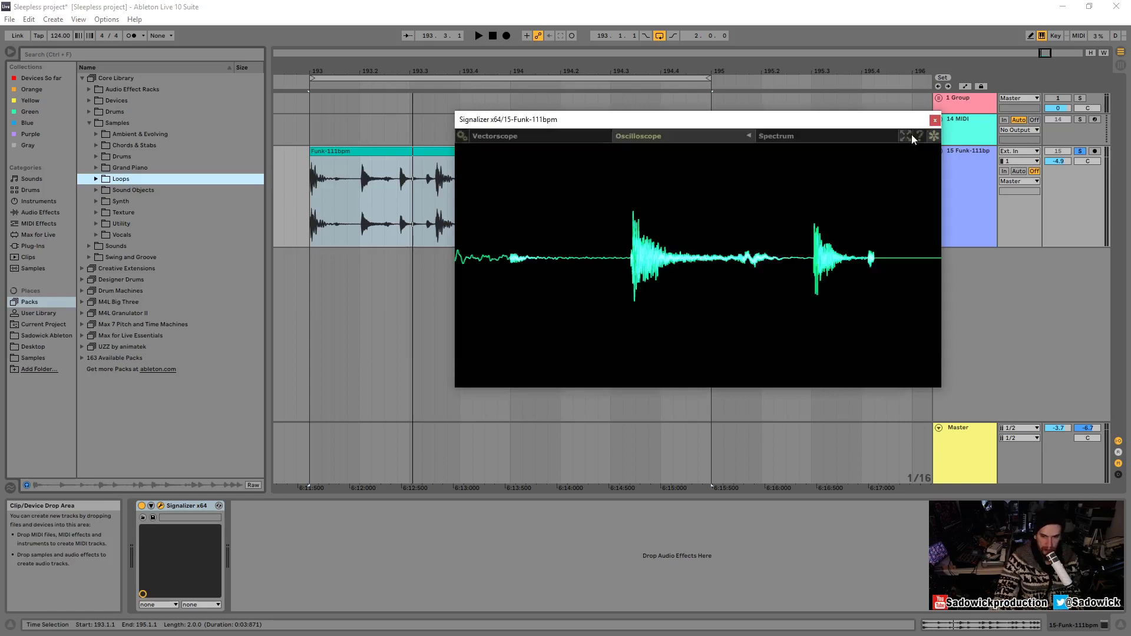
left_click(934, 136)
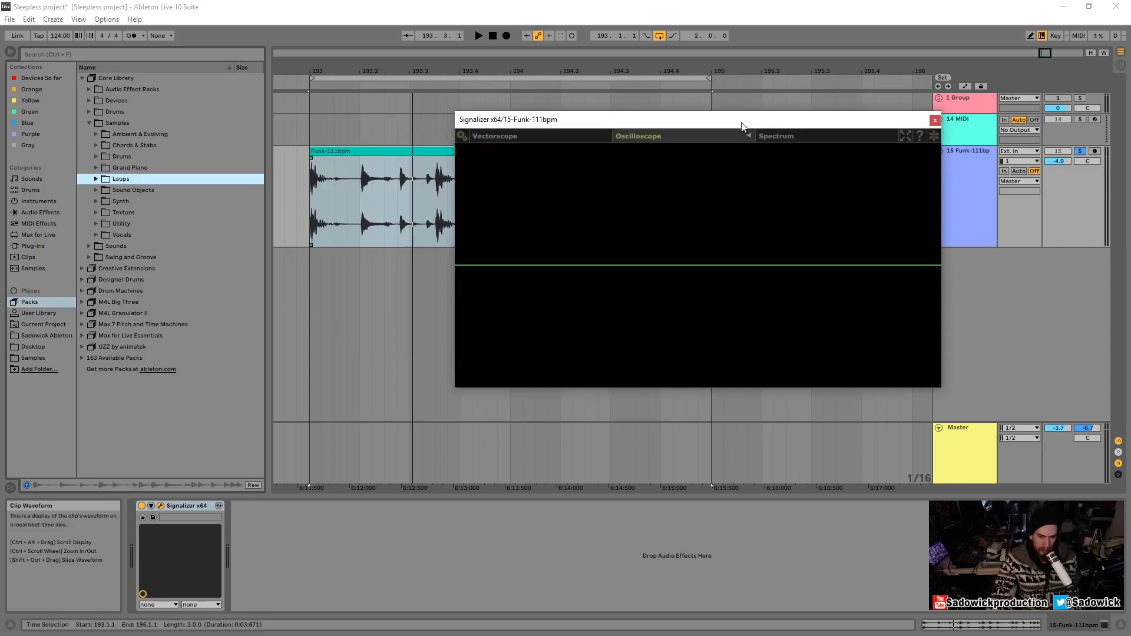
left_click_drag(739, 118, 813, 116)
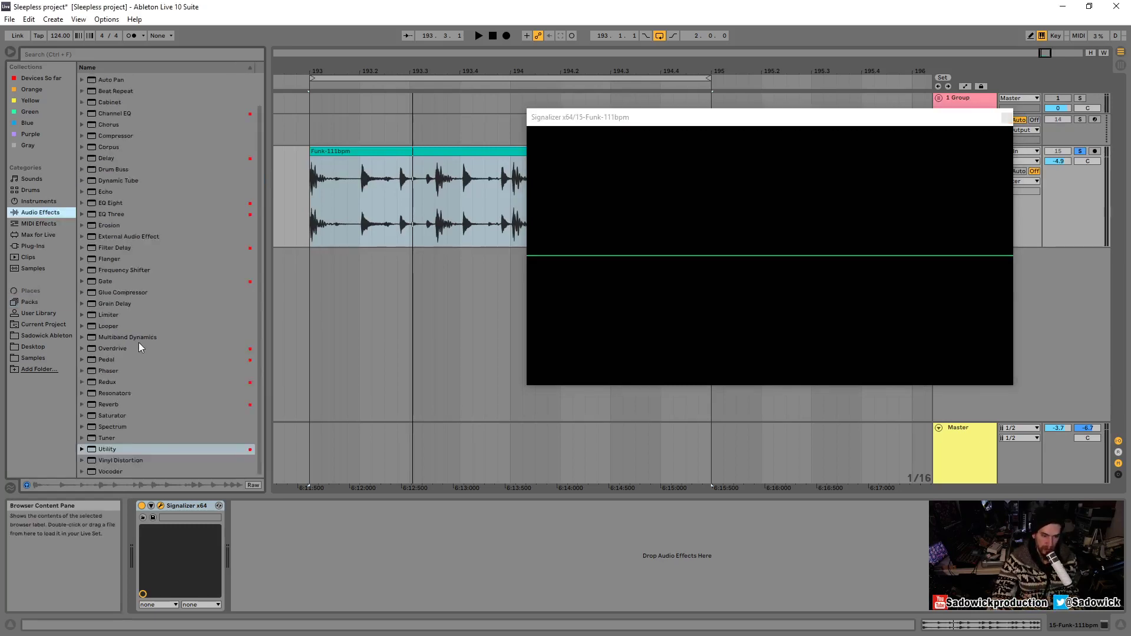
- Insert a Gate before Signalizer on the loop's track, bypass it, and play the ungated loop
left_click_drag(102, 282, 158, 557)
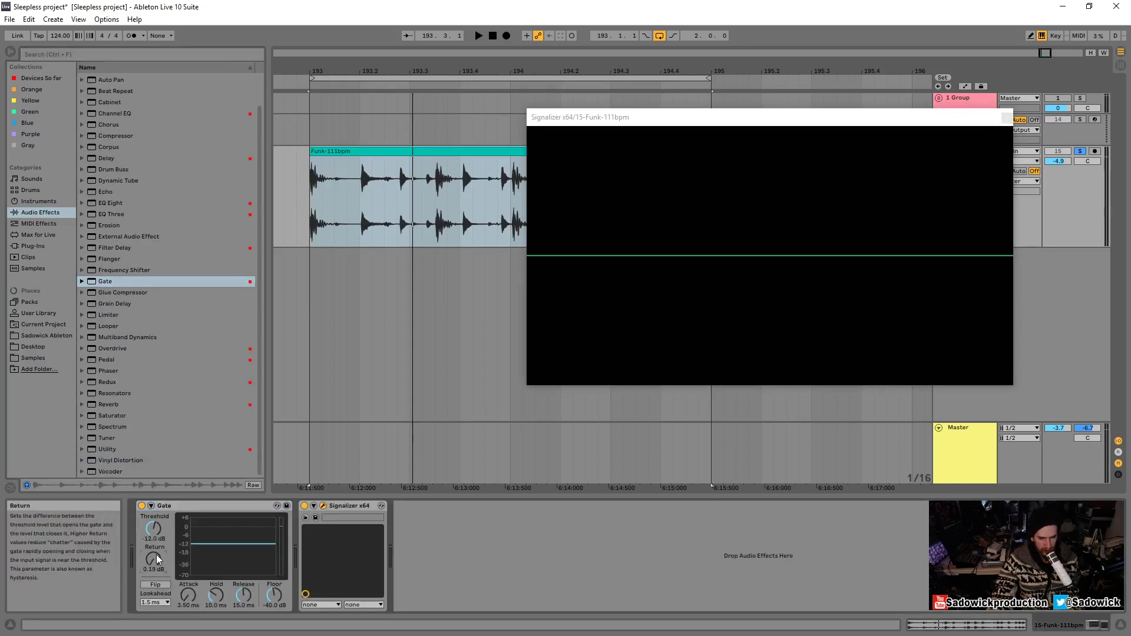
left_click(142, 506)
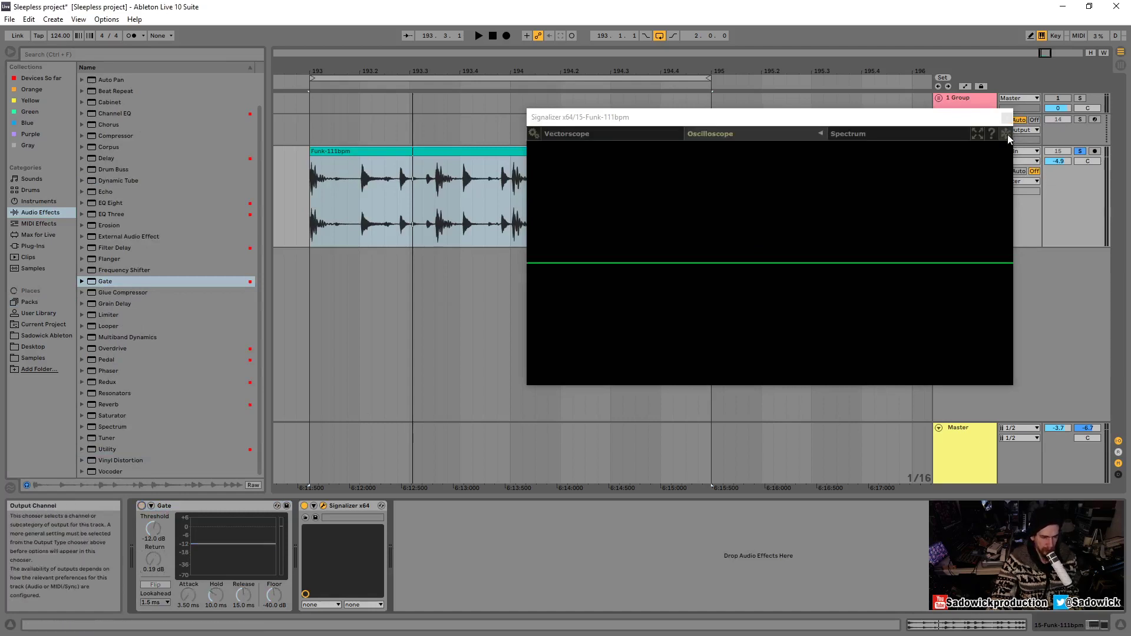
key("space")
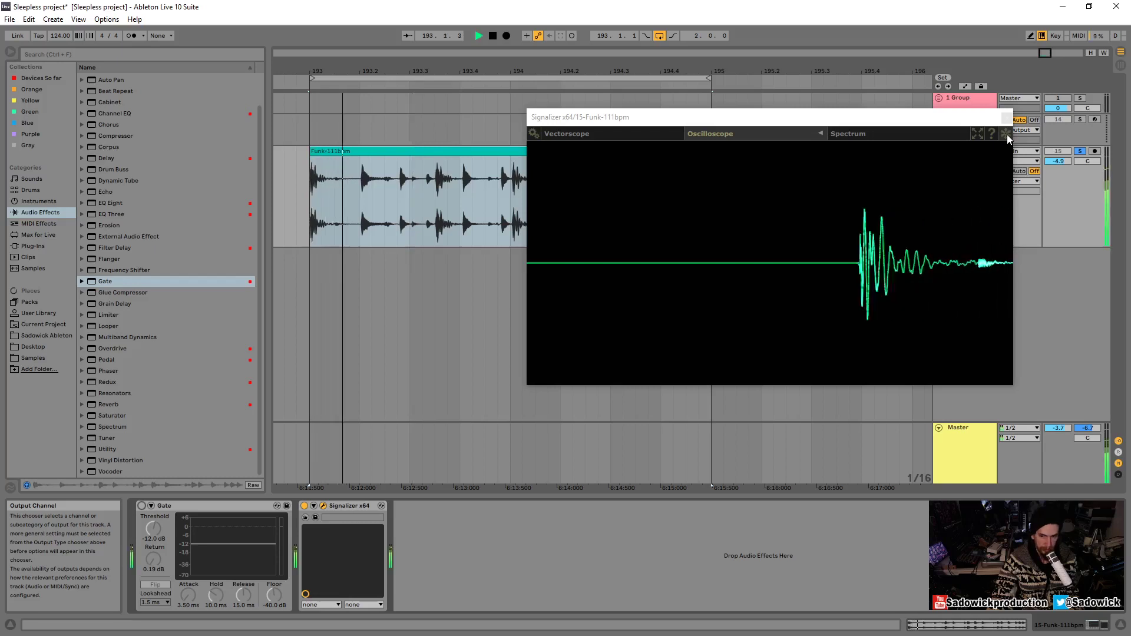
- Stop playback, annotate the held hits with a threshold line, mark the Gate's threshold value and the first peak, and clear the marks
key("space")
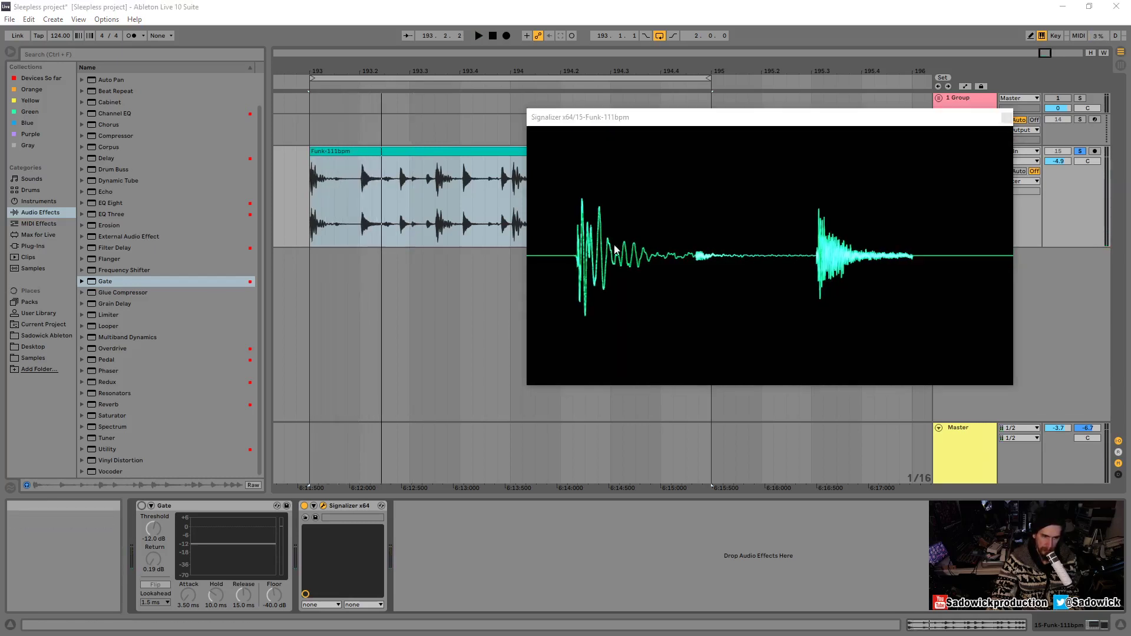
left_click_drag(494, 206, 1047, 207)
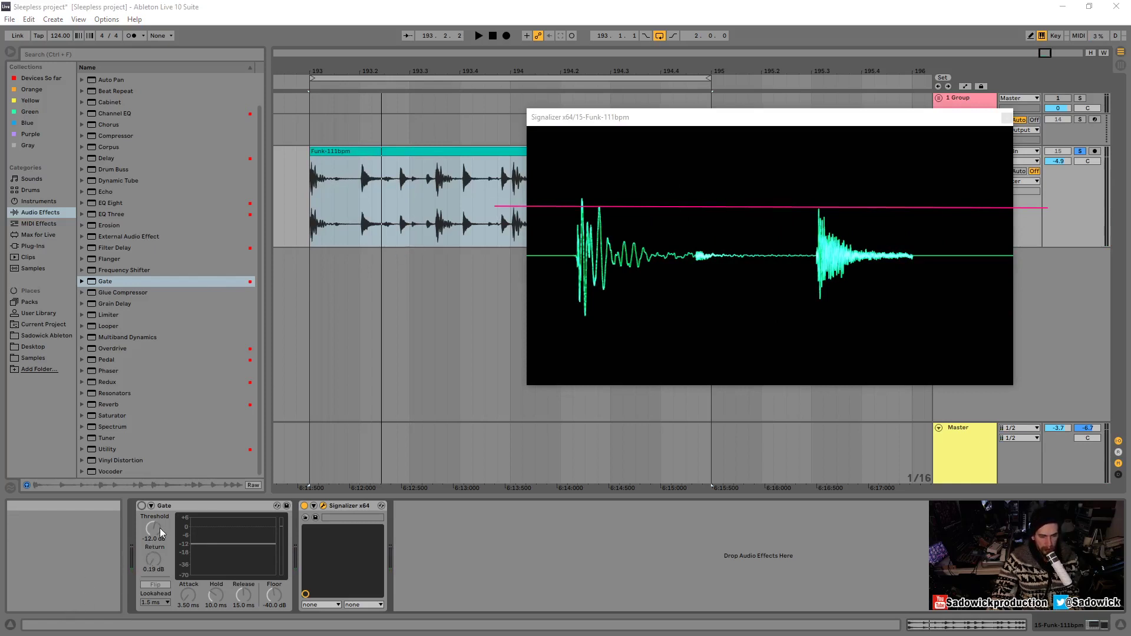
left_click_drag(142, 542, 162, 543)
left_click_drag(274, 542, 275, 543)
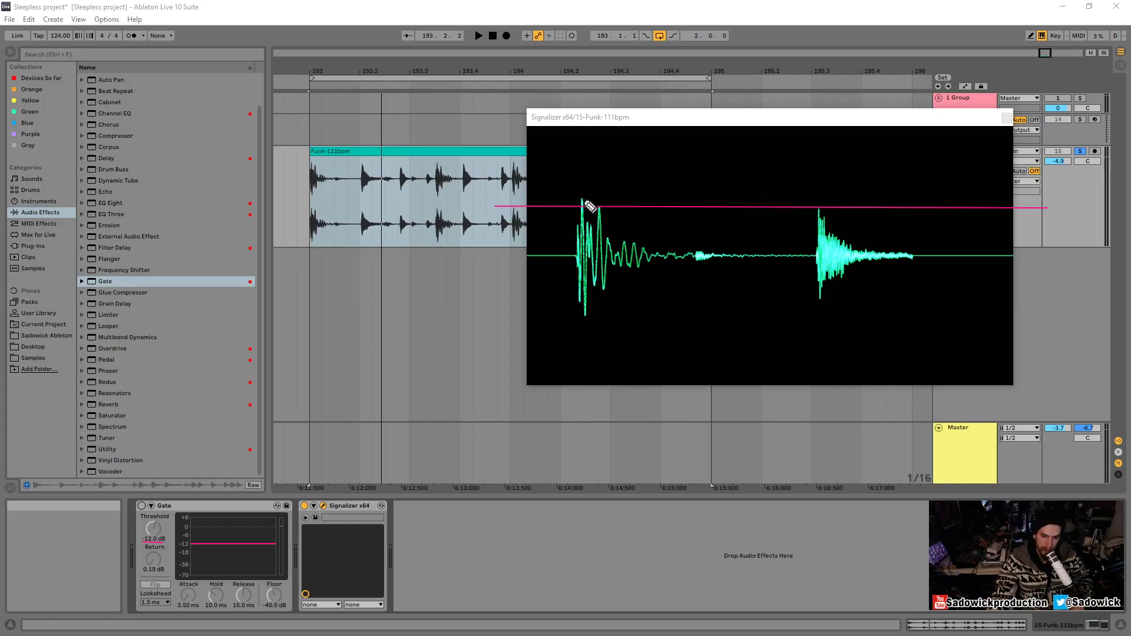
left_click_drag(581, 212, 593, 190)
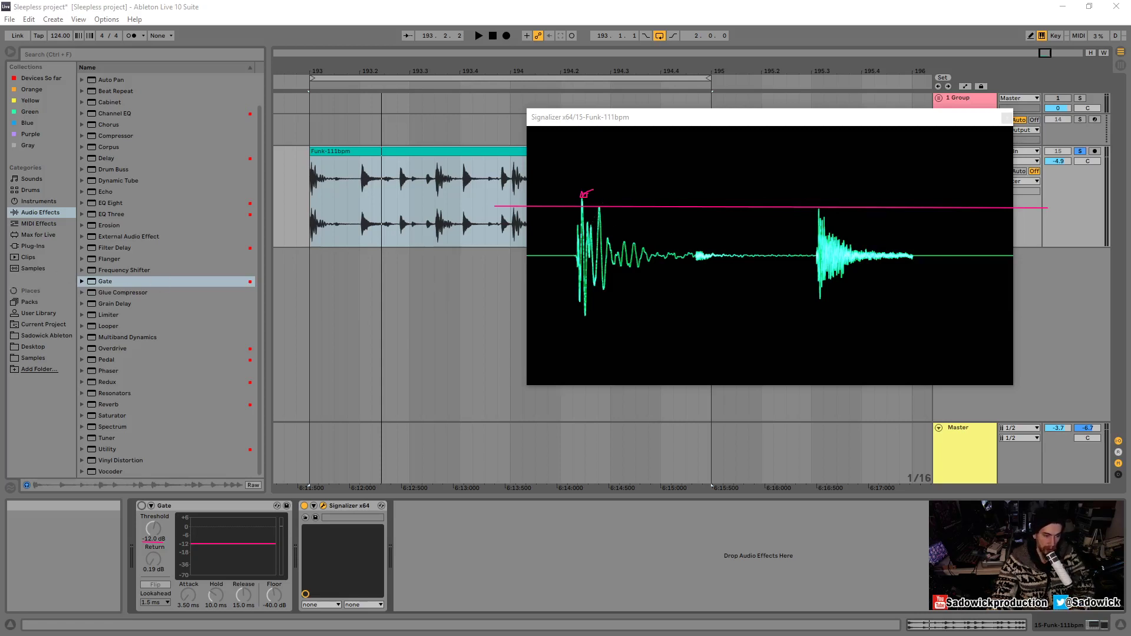
key("Escape")
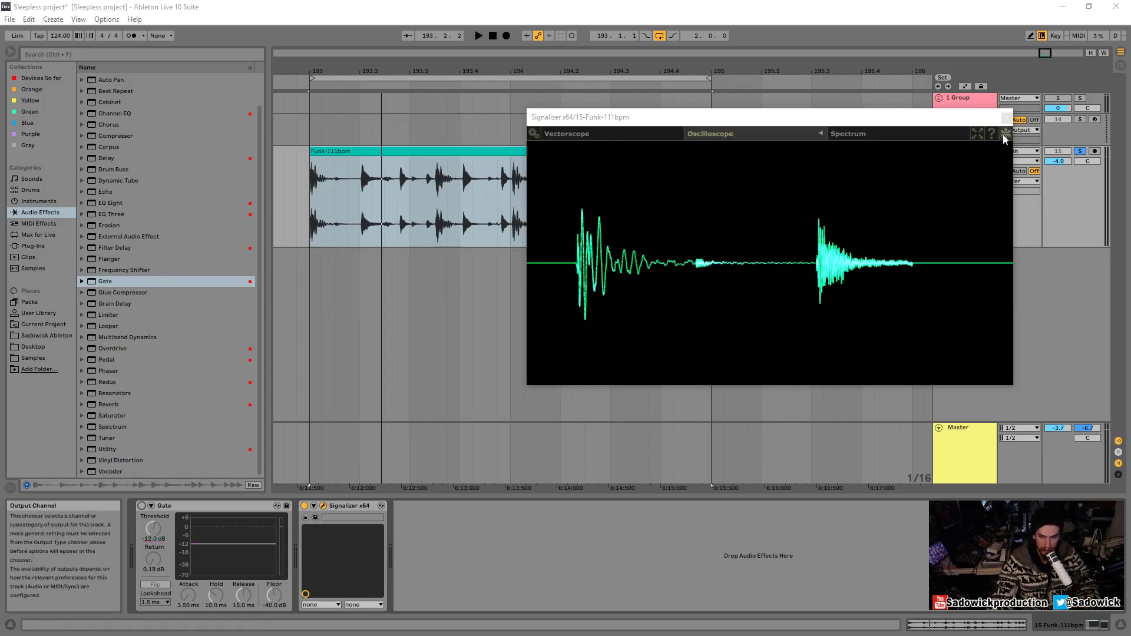
- Unfreeze the oscilloscope and enable the Gate with its threshold set to -15.9 dB
left_click(1005, 136)
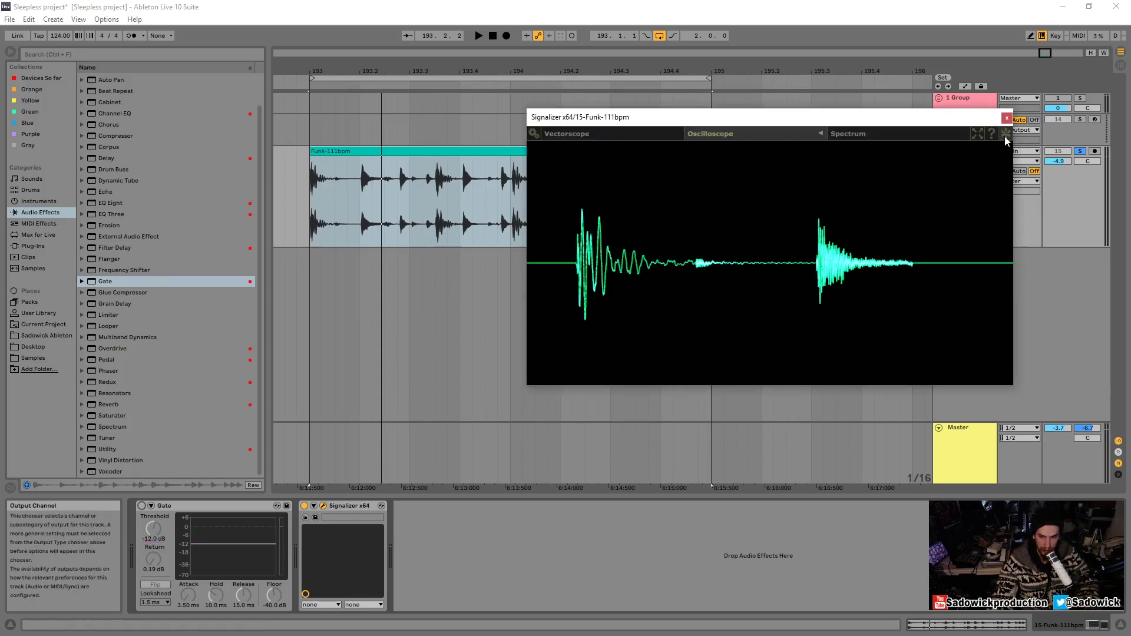
left_click(144, 534)
key("0")
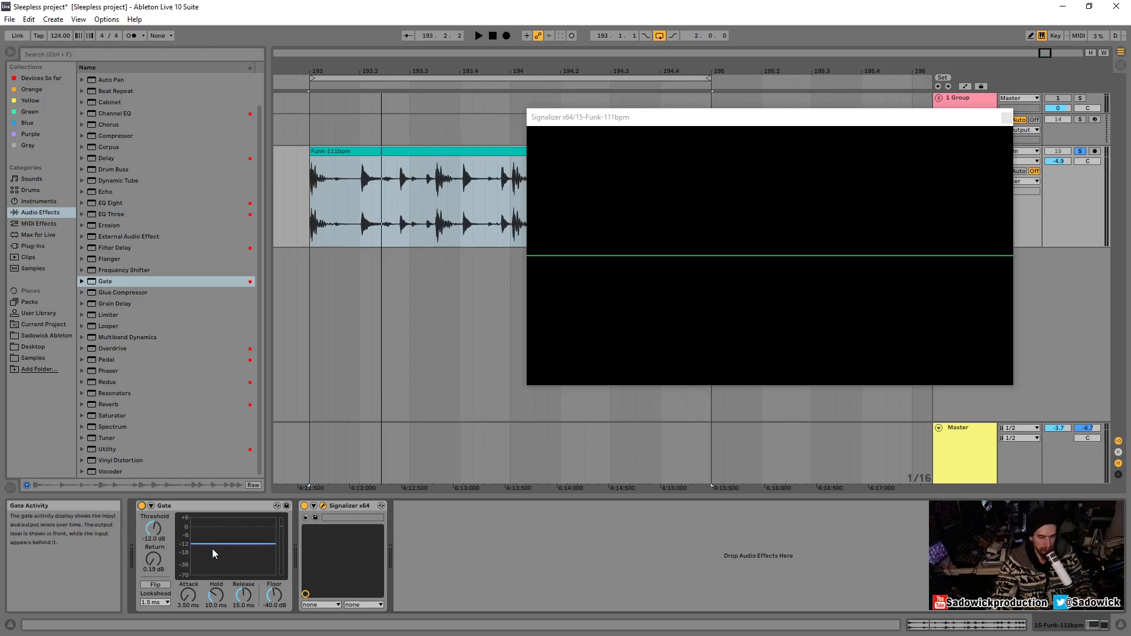
left_click_drag(160, 537, 152, 534)
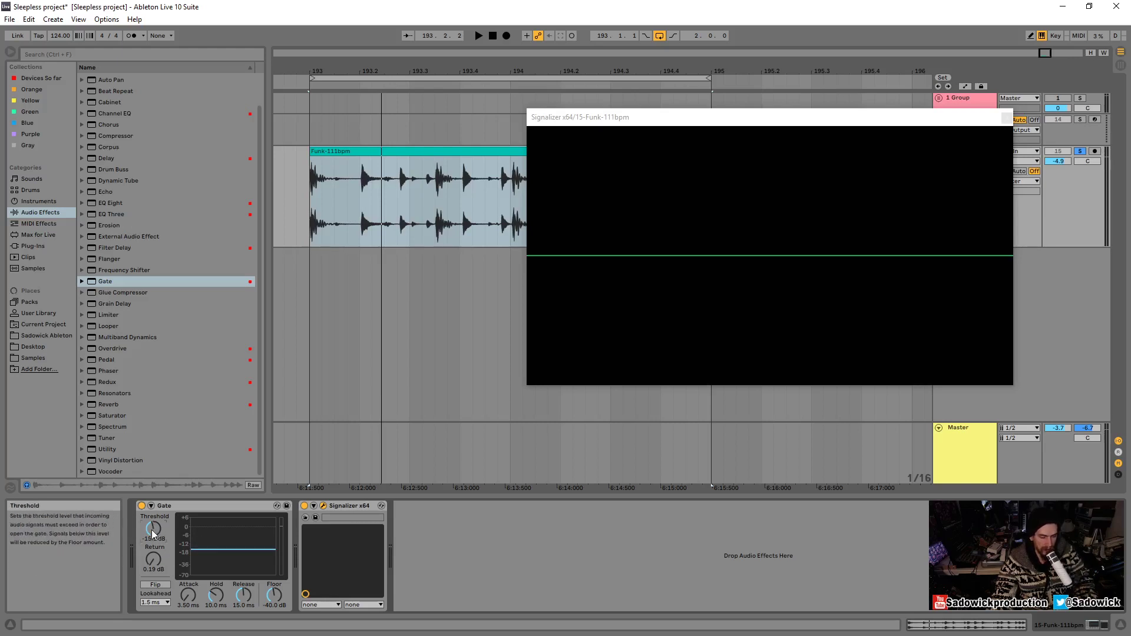
- Play the gated loop and stop it with the waveform held in the oscilloscope
key("space")
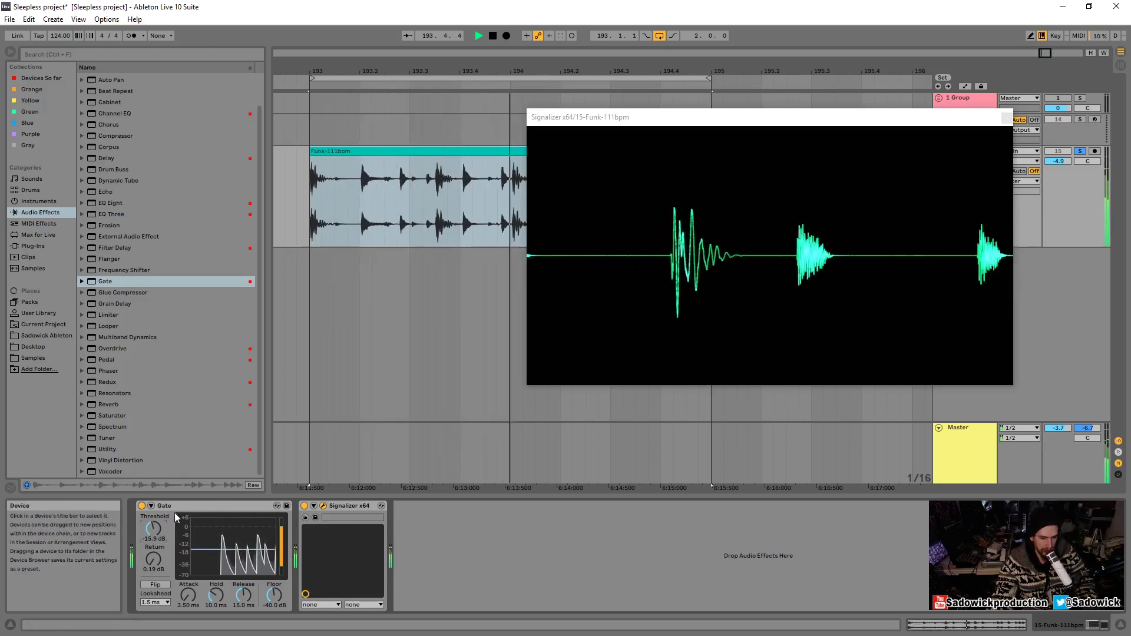
mouse_move(1006, 135)
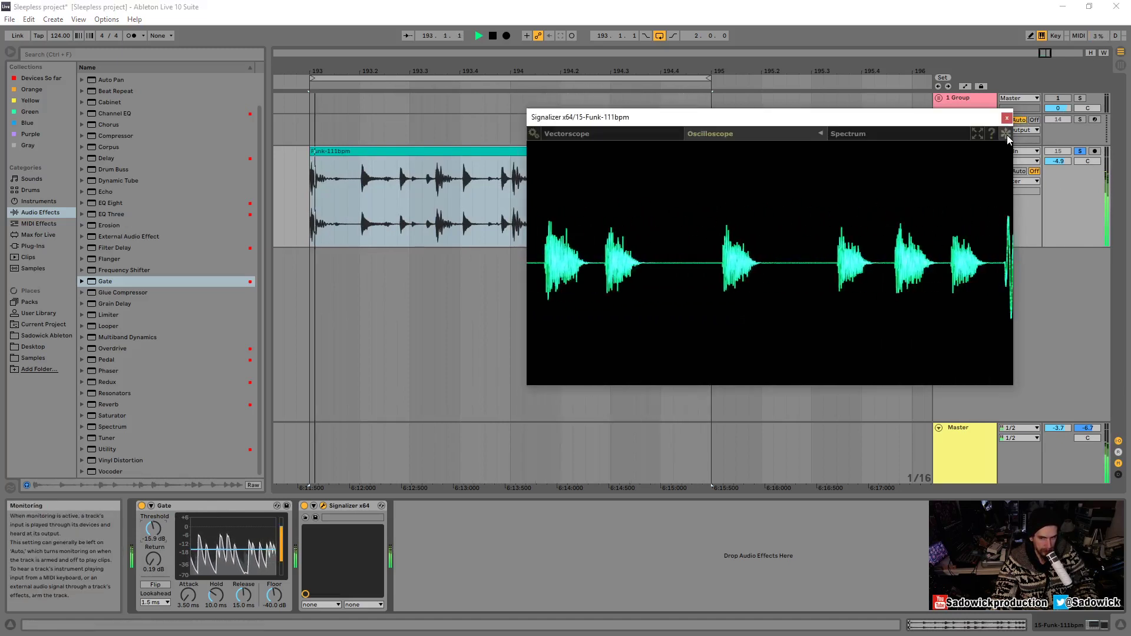
key("space")
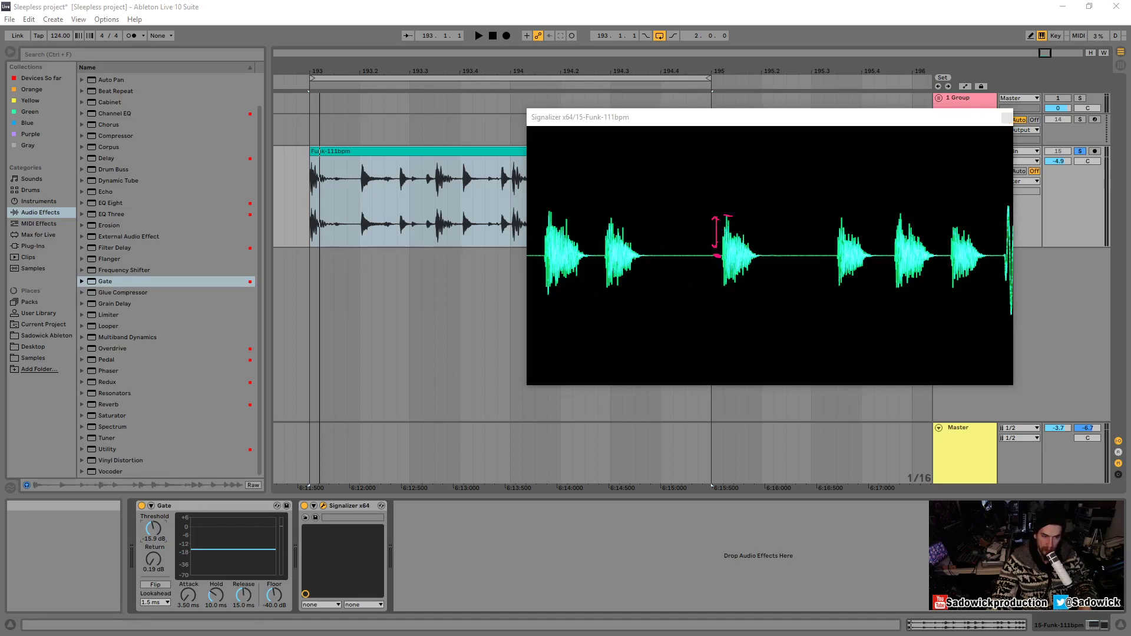
- Unsolo the loop's track, unfreeze the oscilloscope, and replay the gated loop with the annotations cleared
left_click(1080, 151)
left_click(1005, 133)
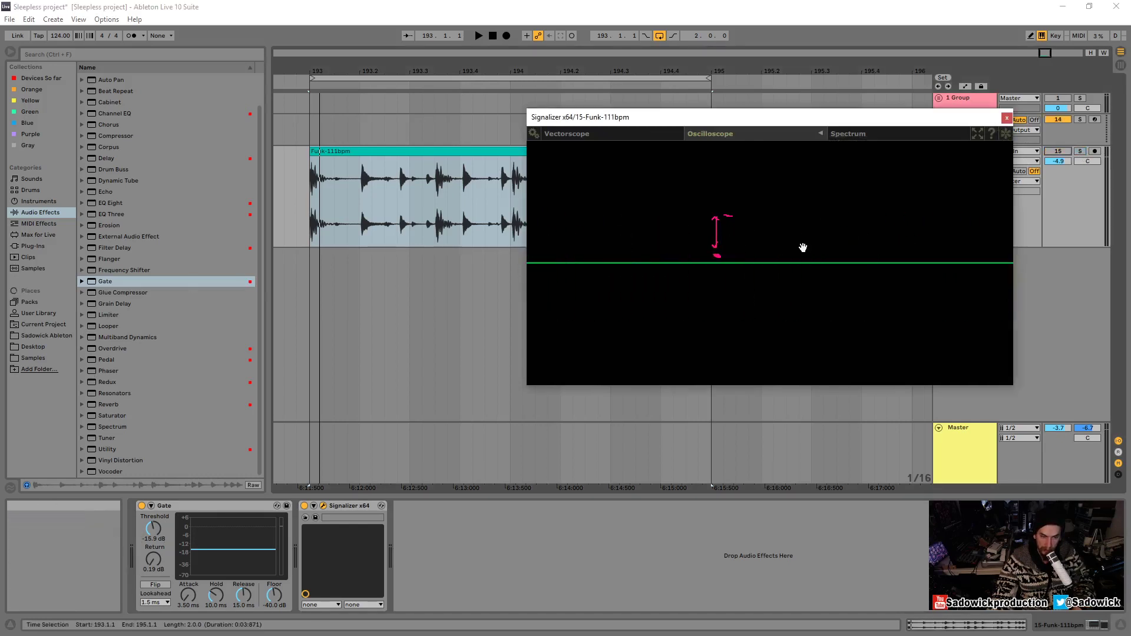
key("space")
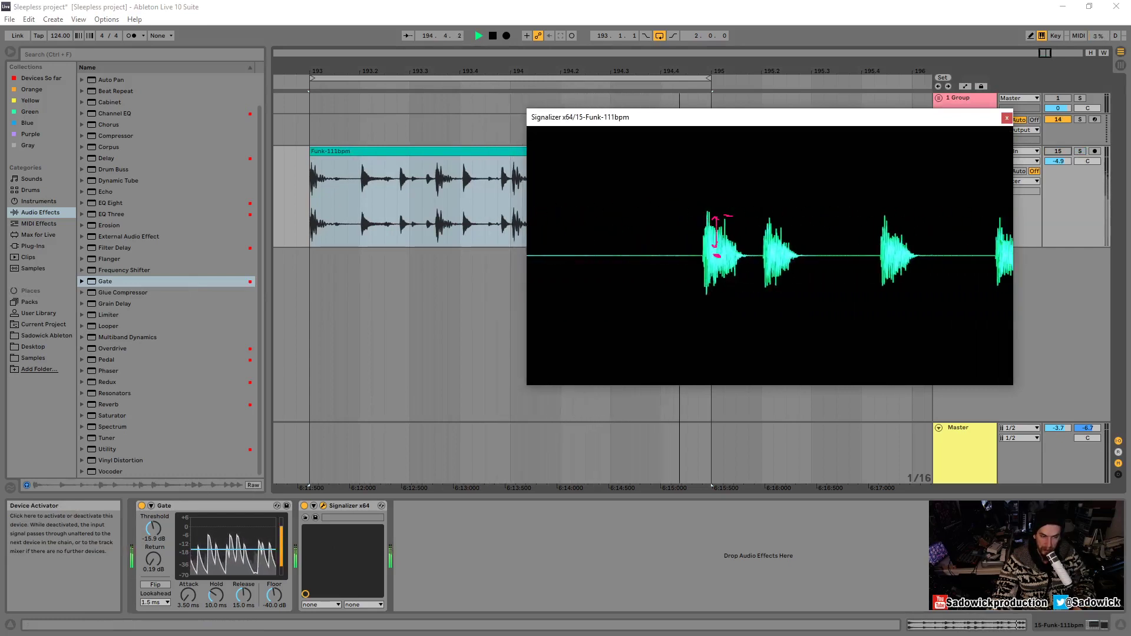
key("Escape")
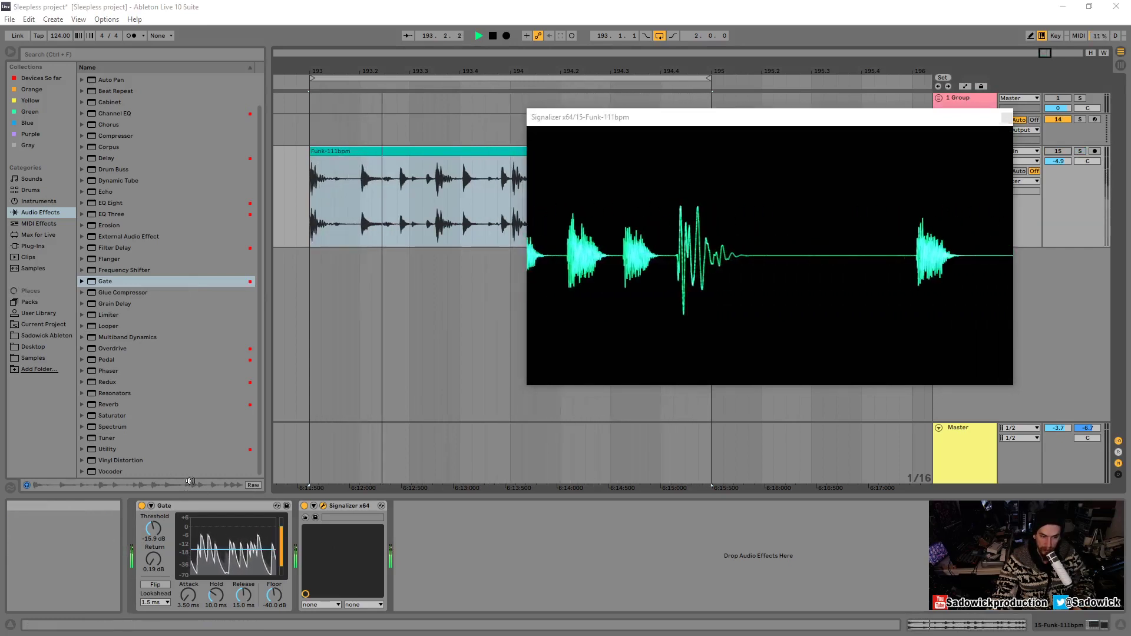
- Bypass the Gate and play the ungated loop from its start, stopping with its hits held in the oscilloscope
left_click(142, 506)
key("space")
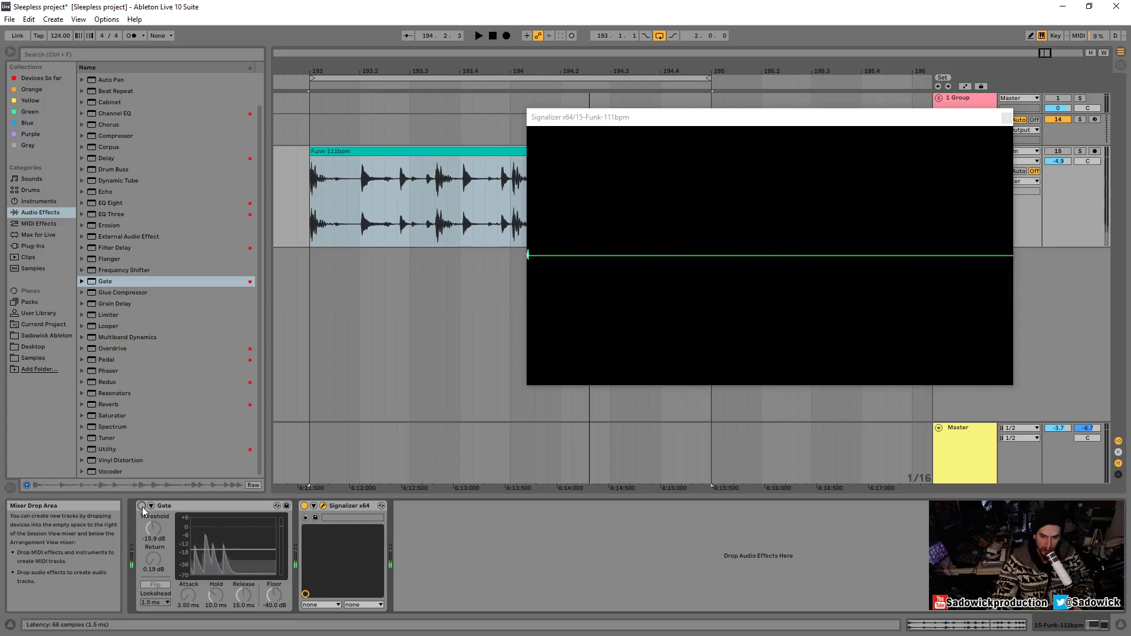
key("space")
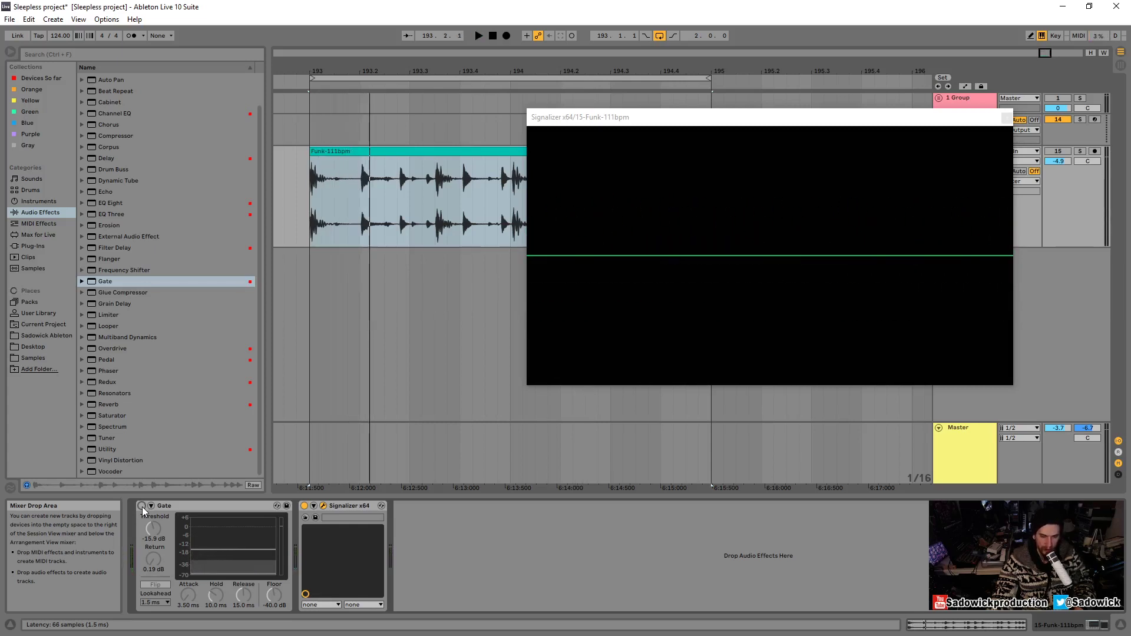
key("space")
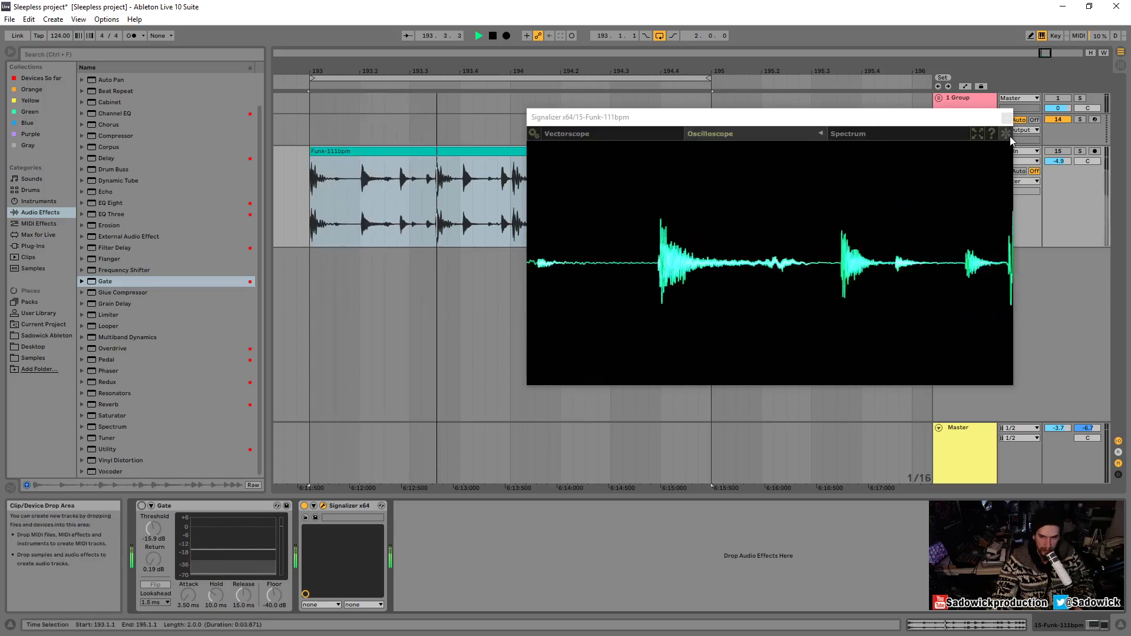
key("space")
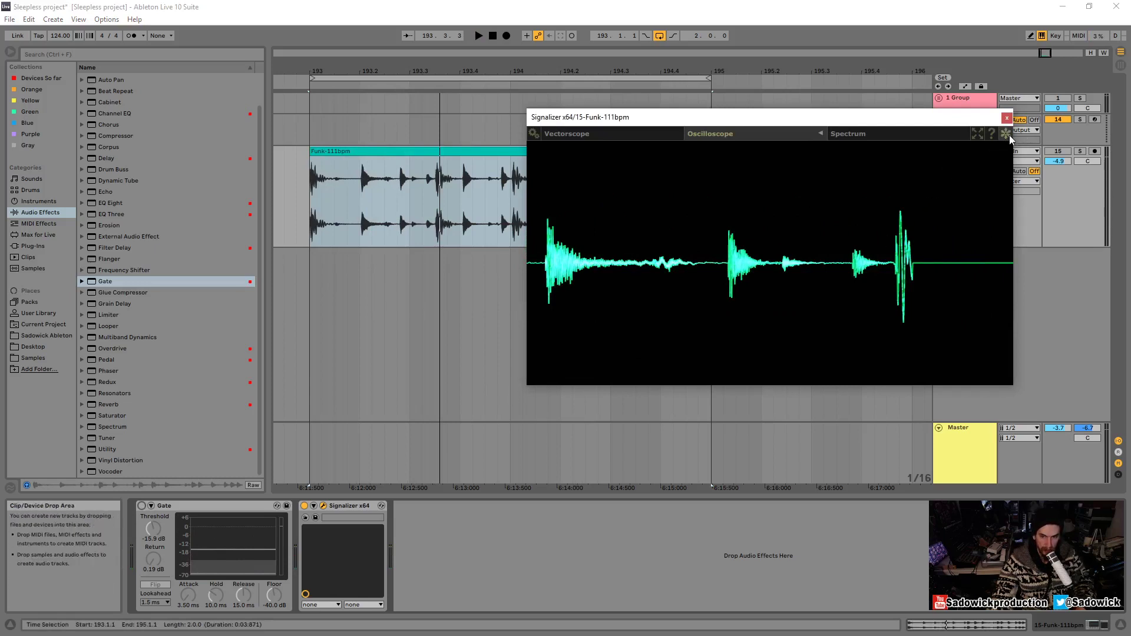
- Play the loop with the Gate enabled again and stop with the gated hits held in the oscilloscope
key("space")
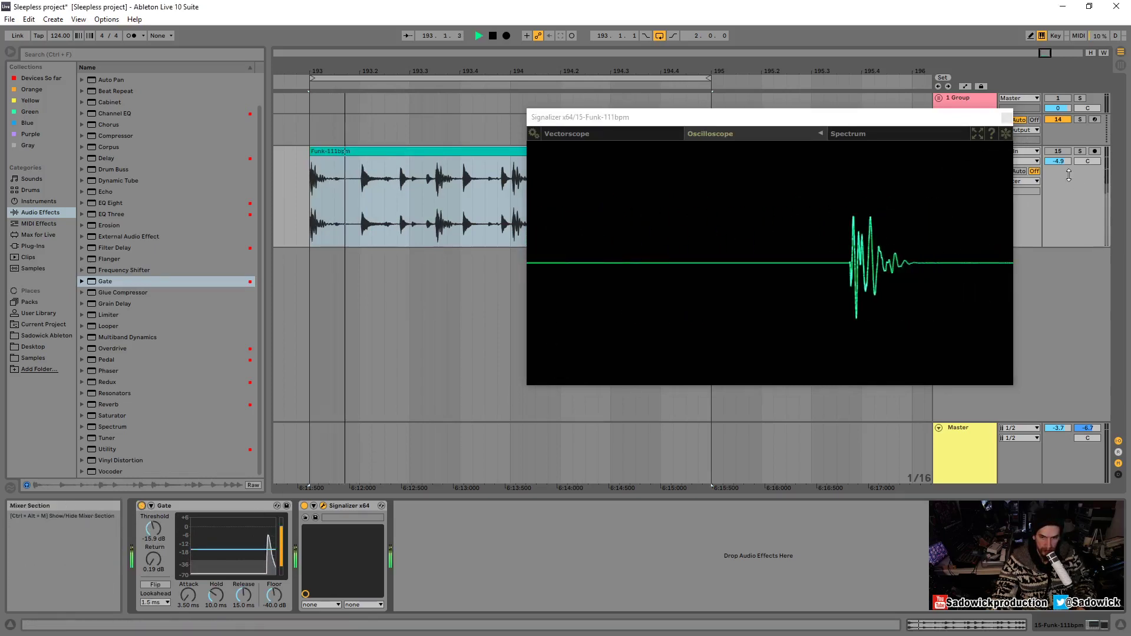
left_click(1006, 132)
key("space")
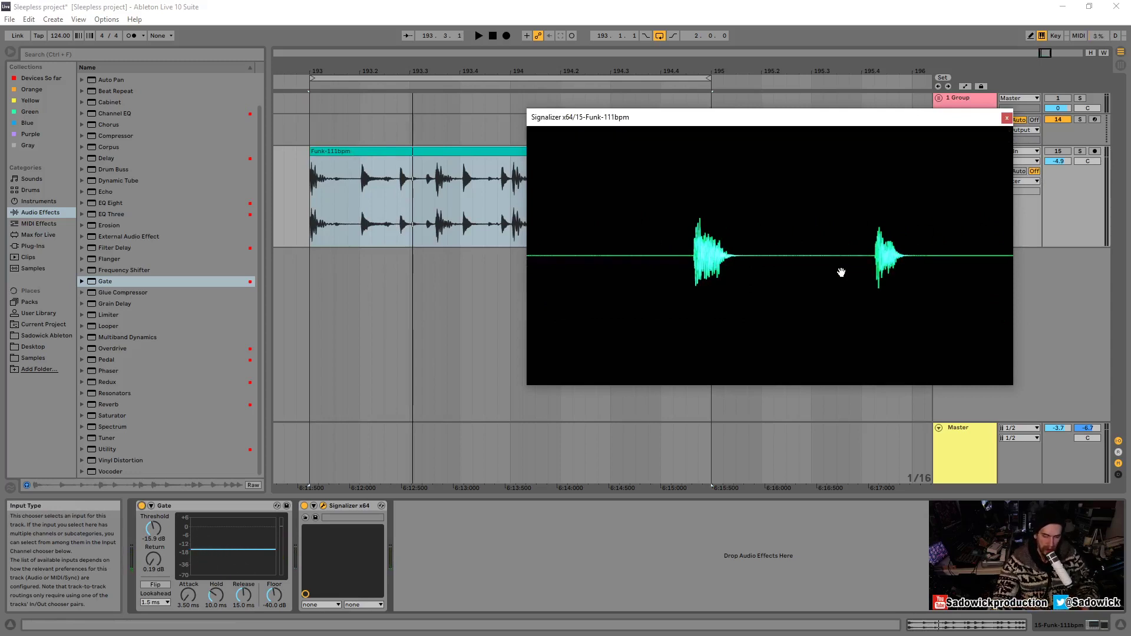
- Unfreeze the oscilloscope and replace the Gate on the loop's track with a Limiter placed before Signalizer
mouse_move(996, 132)
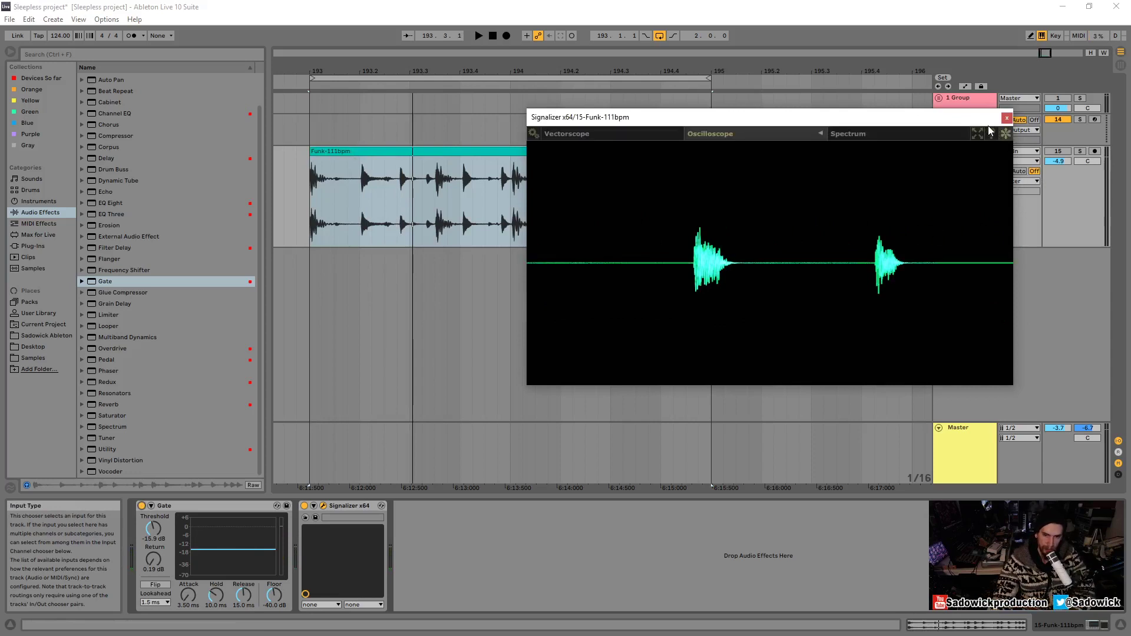
left_click(203, 504)
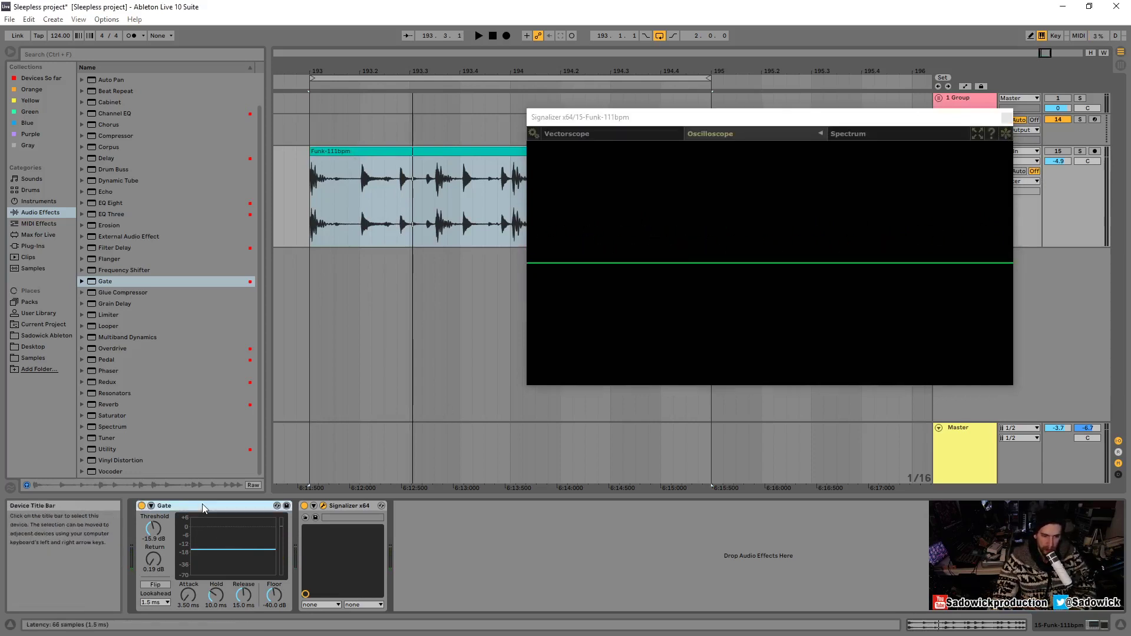
key("Delete")
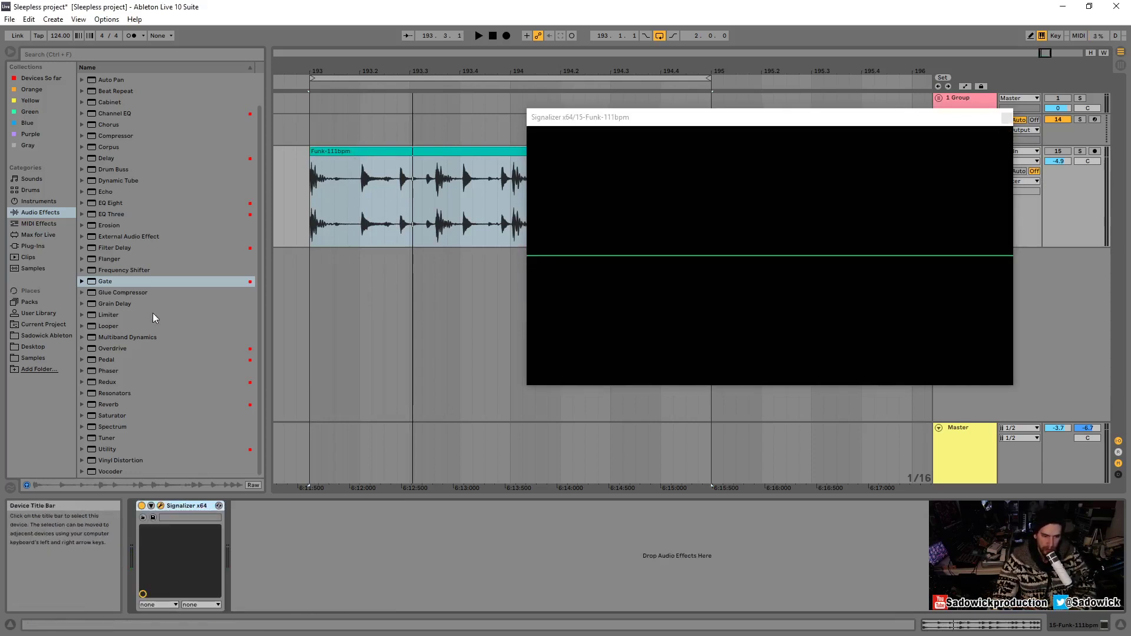
left_click(109, 443)
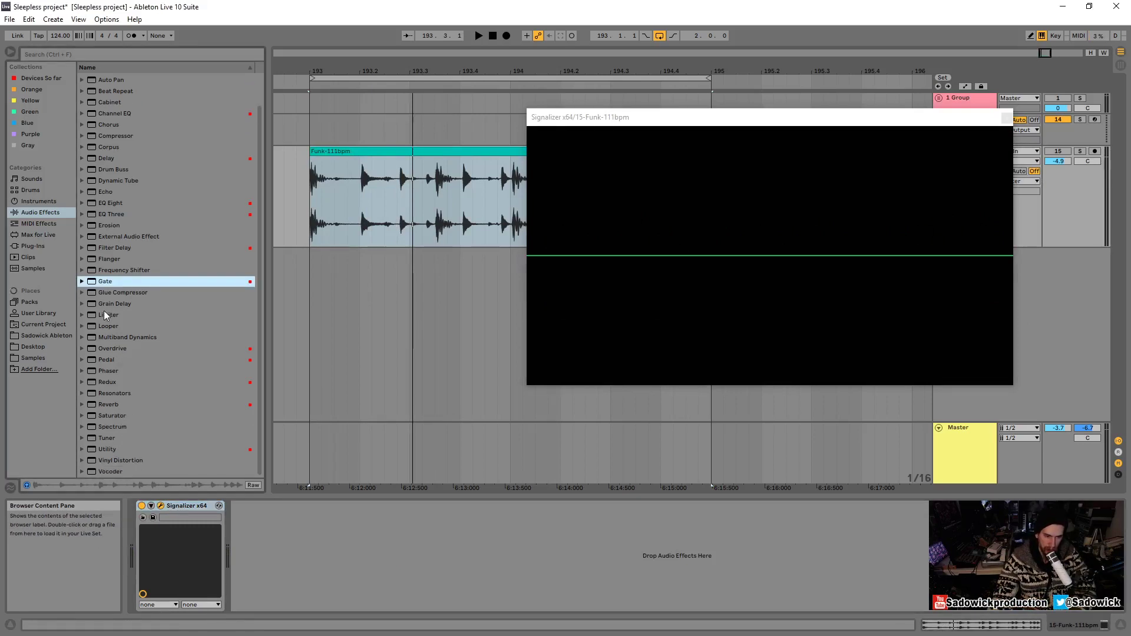
left_click_drag(104, 315, 139, 559)
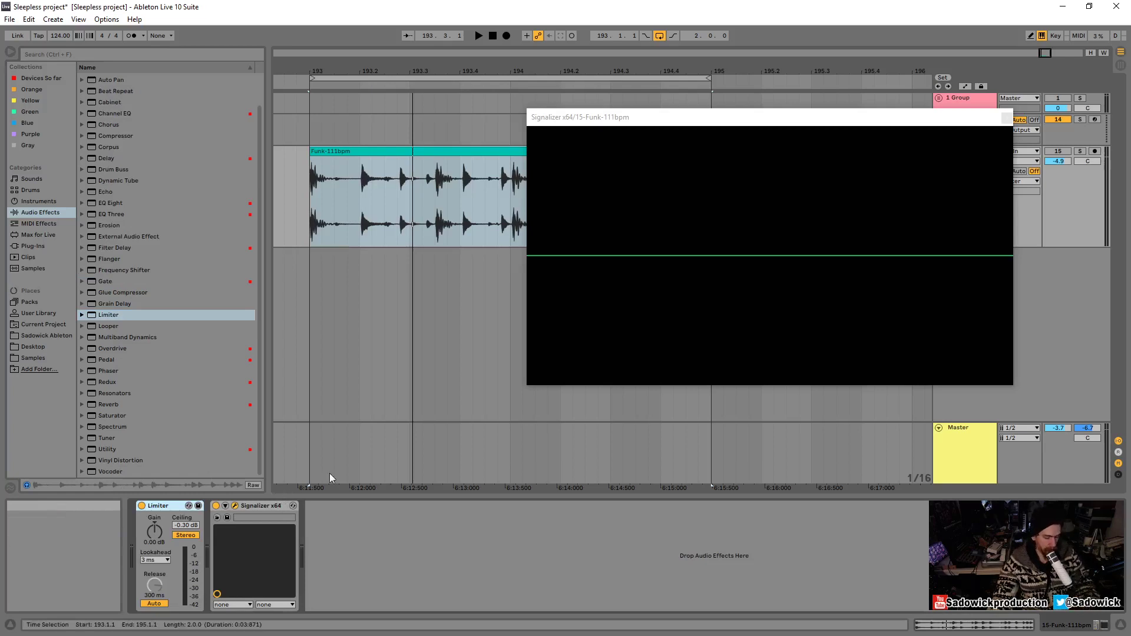
- Shift the Signalizer window slightly, then play the loop and stop with two hits held in the oscilloscope
mouse_move(740, 124)
mouse_move(731, 120)
left_mouse_down()
mouse_move(712, 124)
mouse_move(726, 128)
left_mouse_up()
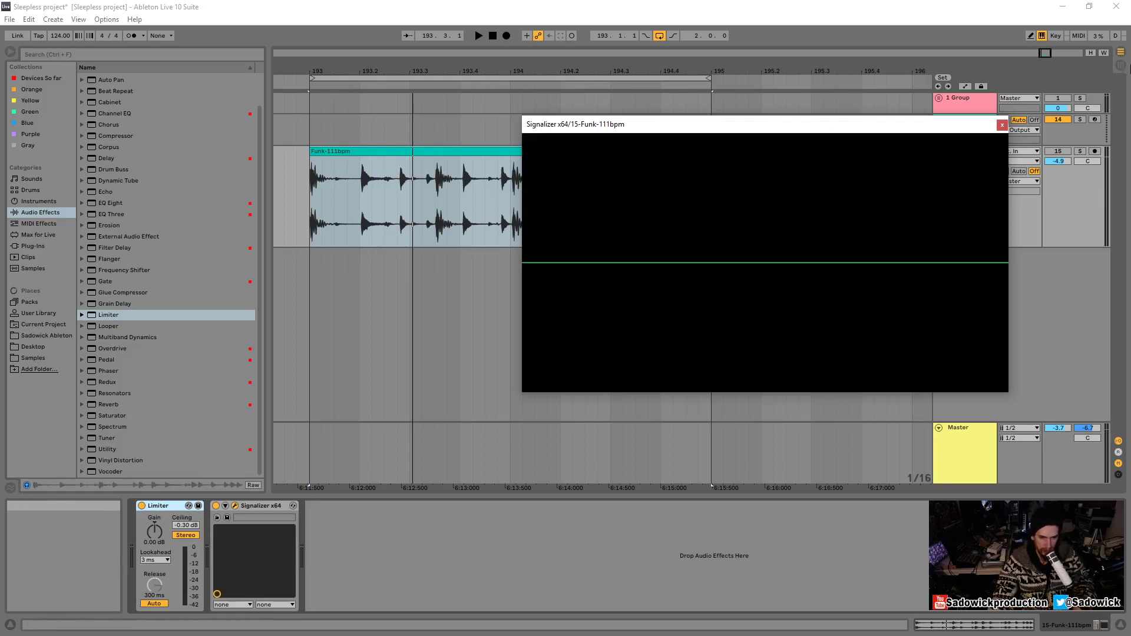
key("space")
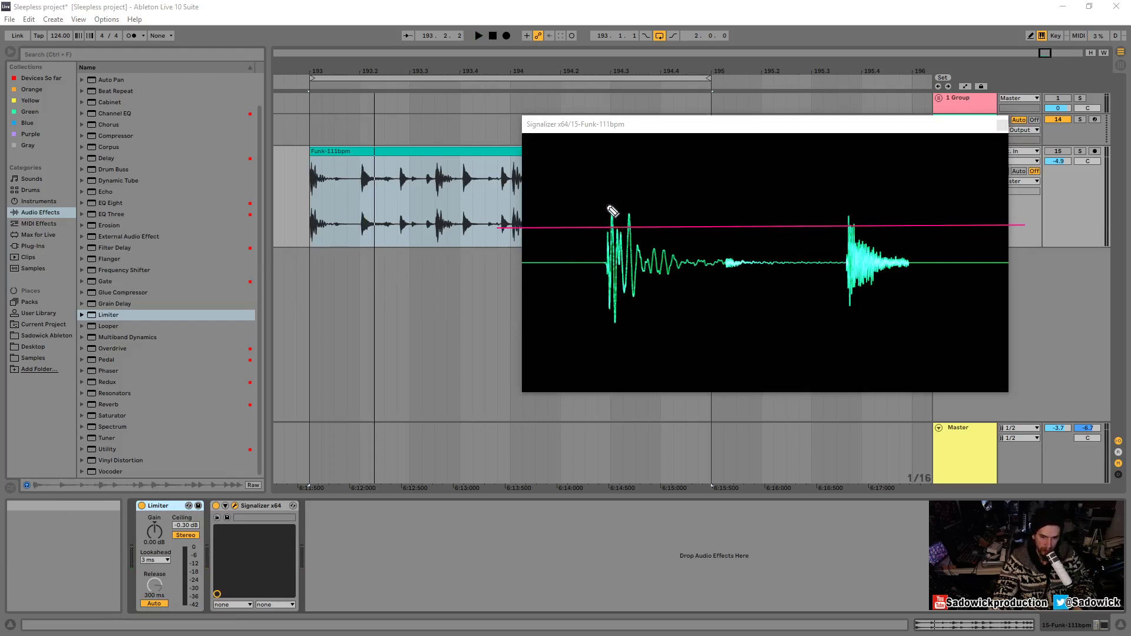
- Annotate the held hits with arrows at the peaks above the limit line and a curve along the first hit's decay, then clear the marks
mouse_move(603, 199)
left_mouse_down()
mouse_move(606, 216)
mouse_move(634, 218)
left_mouse_up()
left_click_drag(849, 201, 852, 210)
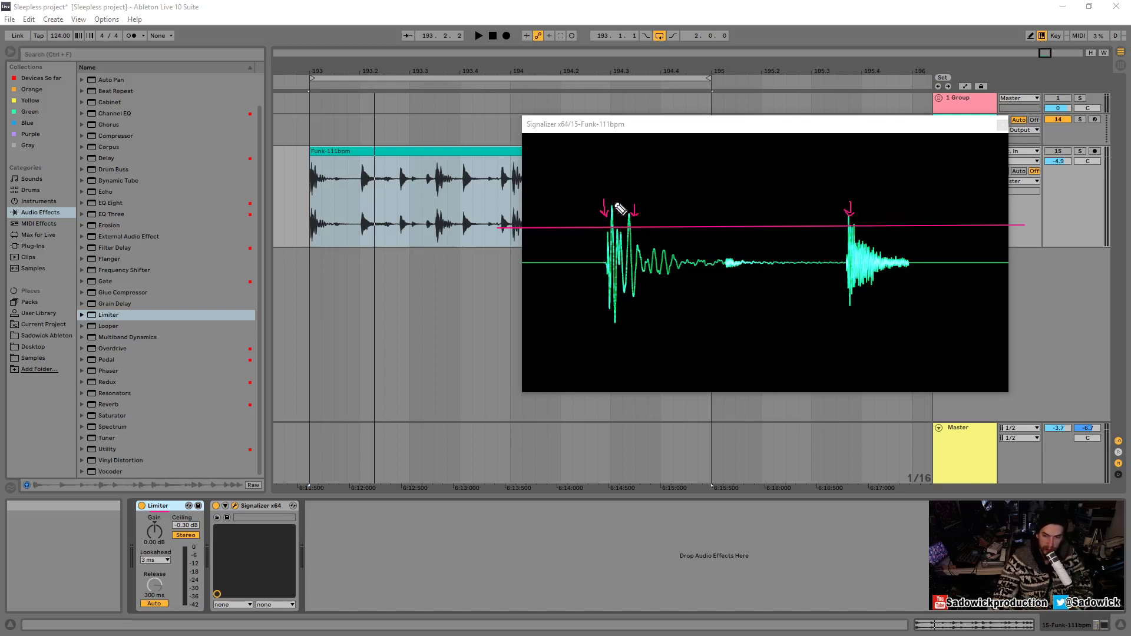
left_click_drag(617, 202, 619, 219)
left_click_drag(861, 202, 867, 209)
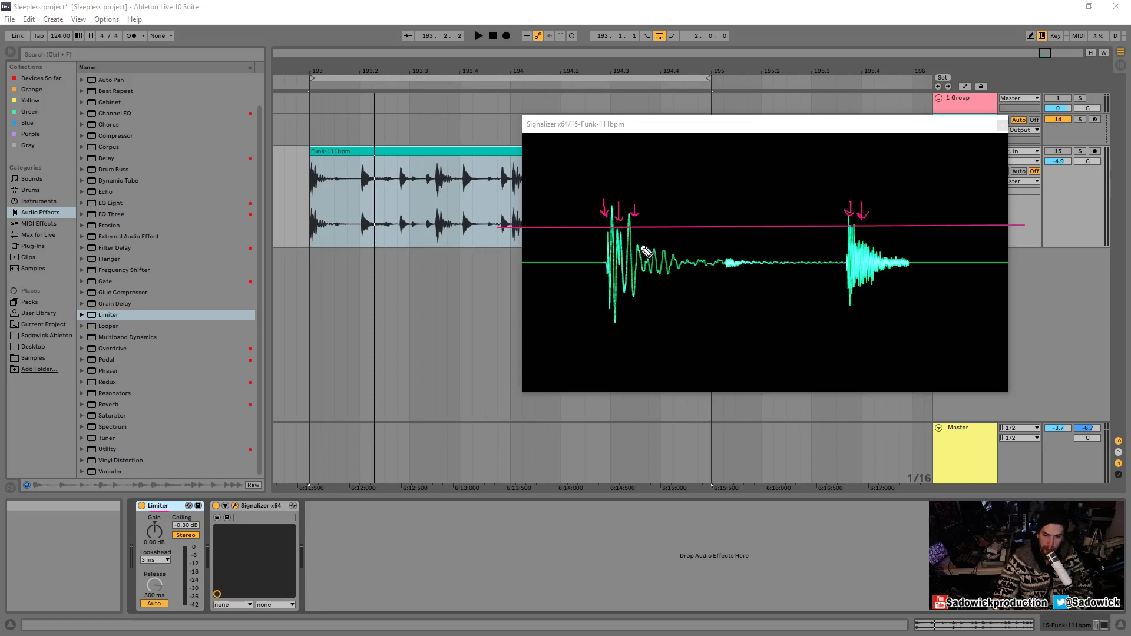
left_click_drag(638, 243, 679, 257)
left_click_drag(605, 224, 630, 224)
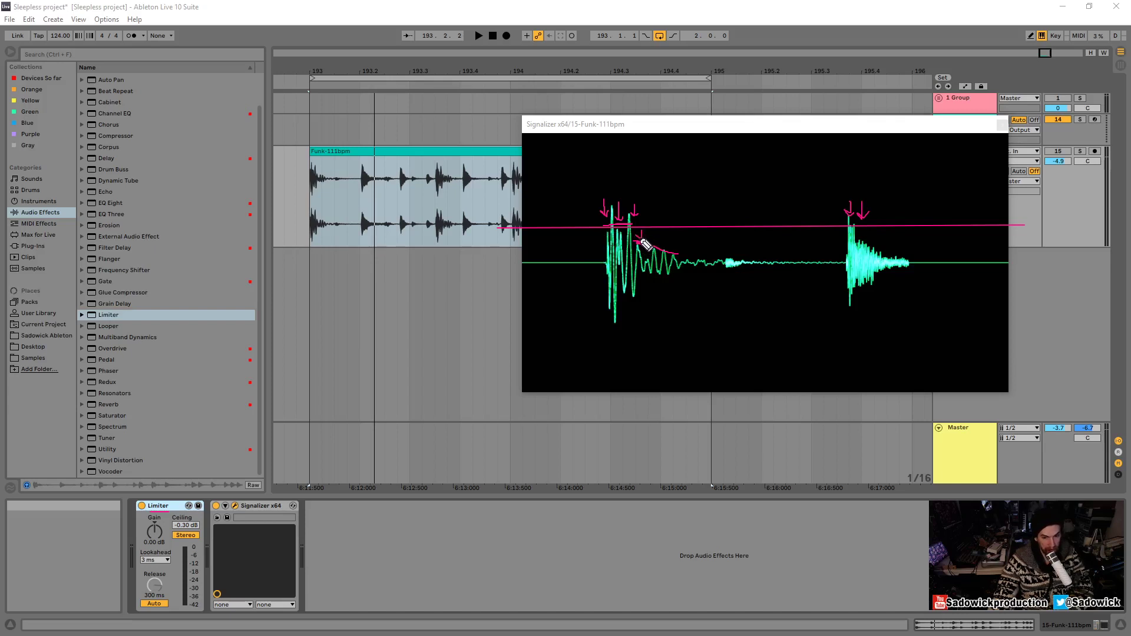
left_click_drag(640, 229, 641, 238)
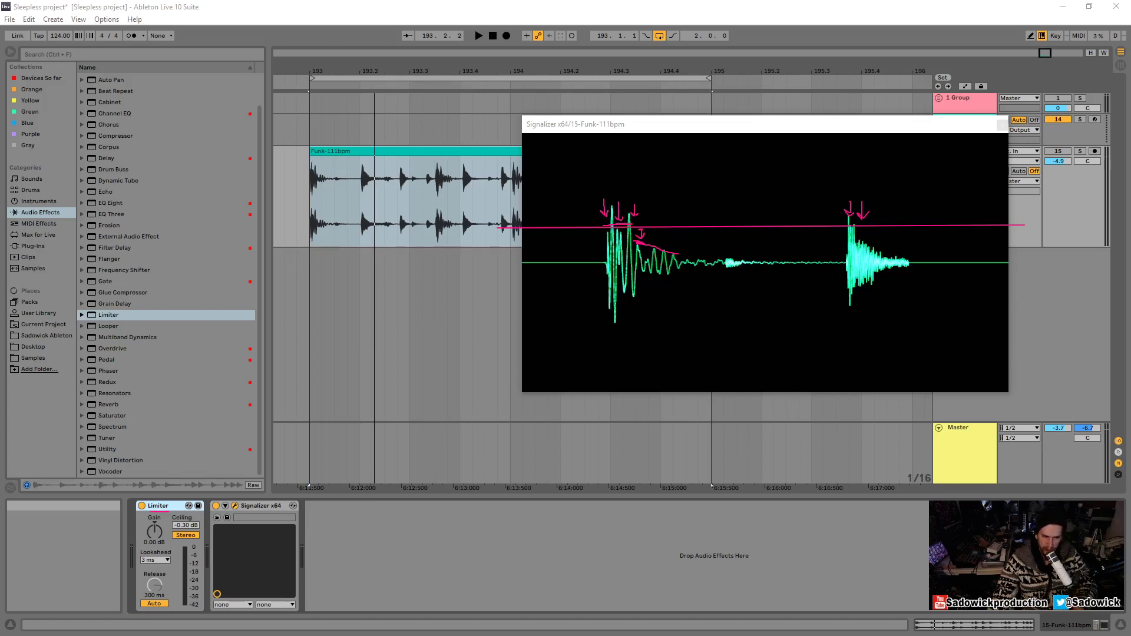
key("Escape")
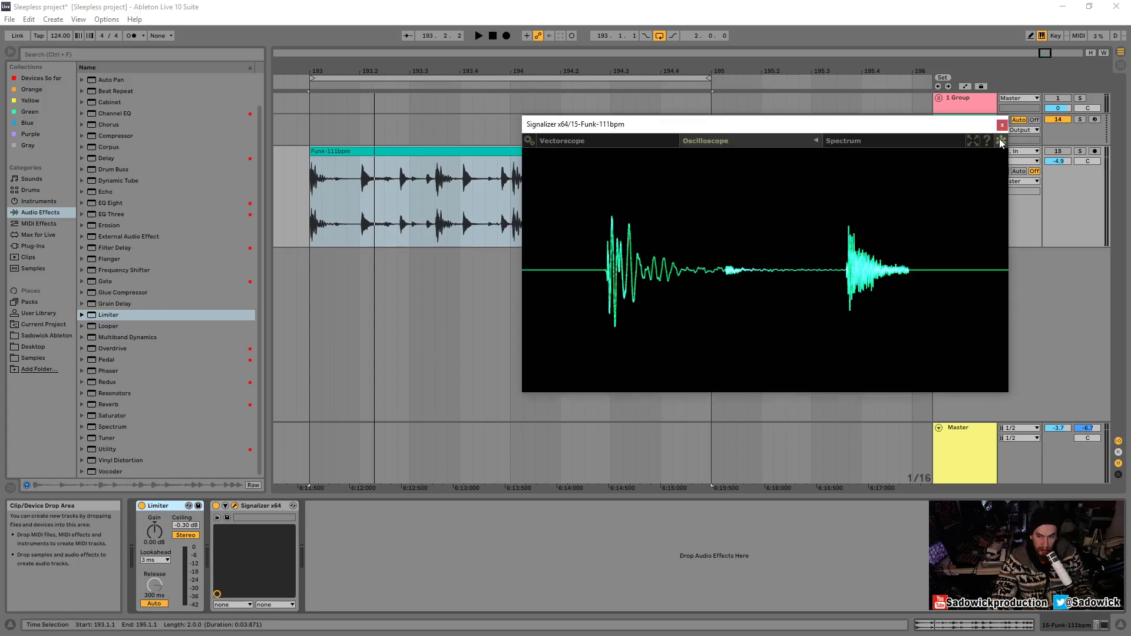
- Unfreeze the oscilloscope and select the Limiter on the Master track
left_click(999, 140)
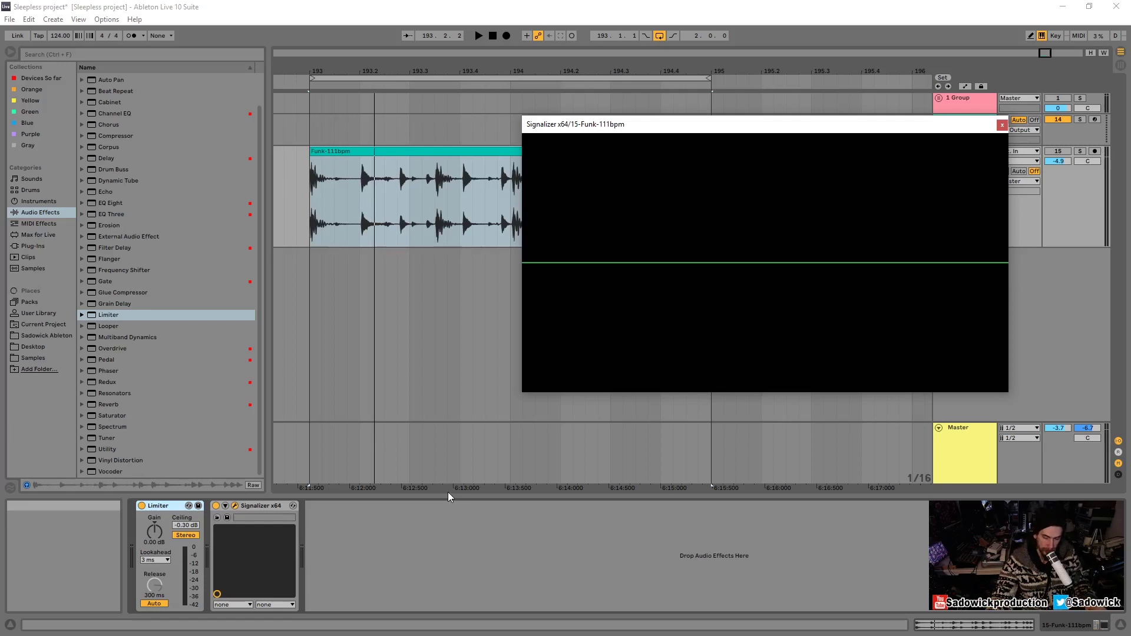
left_click(1060, 443)
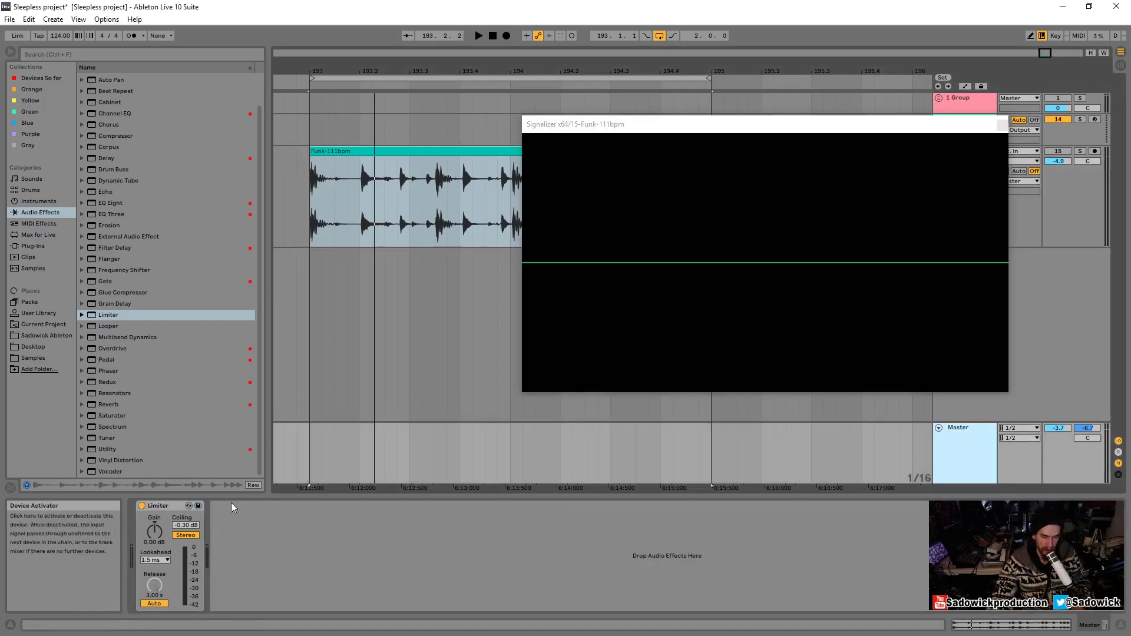
left_click(165, 506)
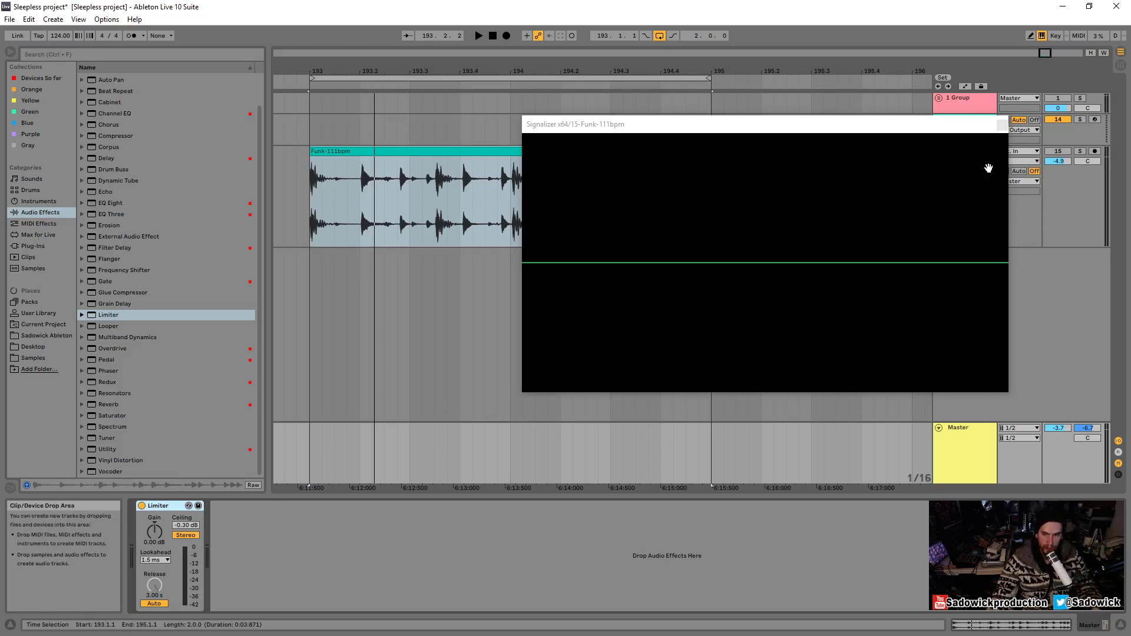
- Nudge the Signalizer window aside, select the Funk-111bpm track and play the loop briefly with its Limiter's default ceiling
mouse_move(955, 130)
mouse_move(966, 127)
left_mouse_down()
mouse_move(924, 114)
mouse_move(948, 114)
left_mouse_up()
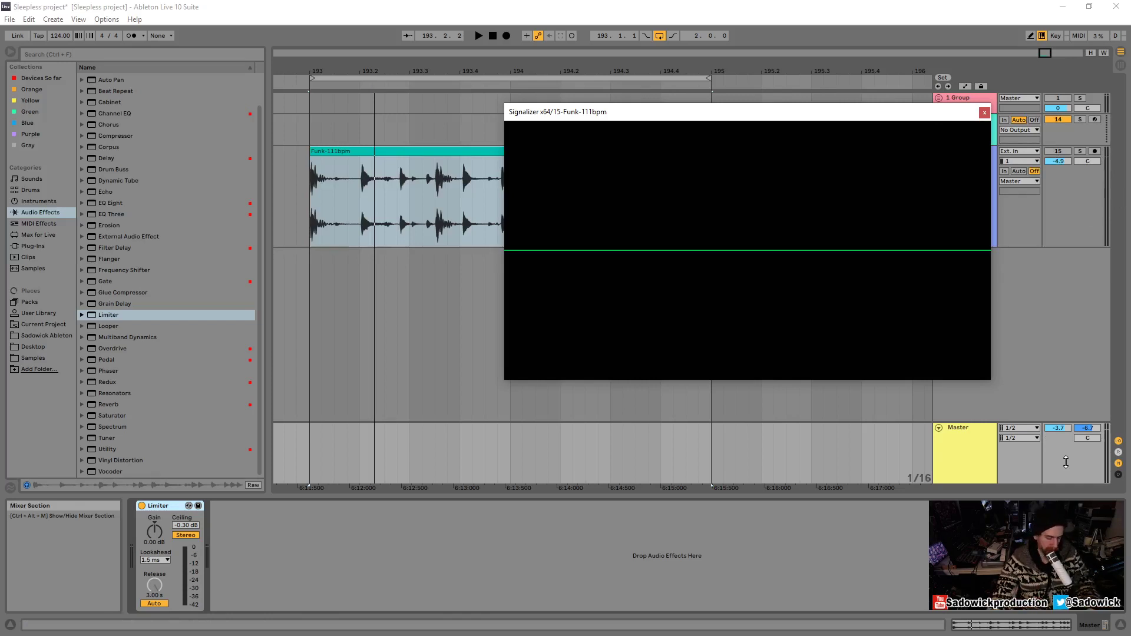
left_click(795, 506)
left_click(1080, 196)
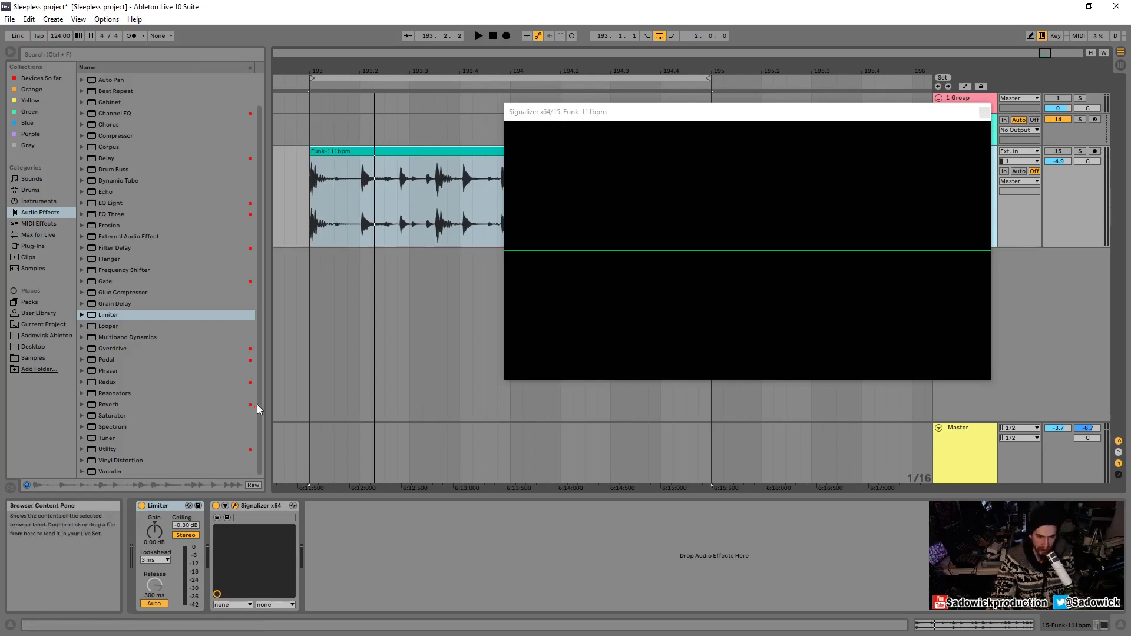
key("space")
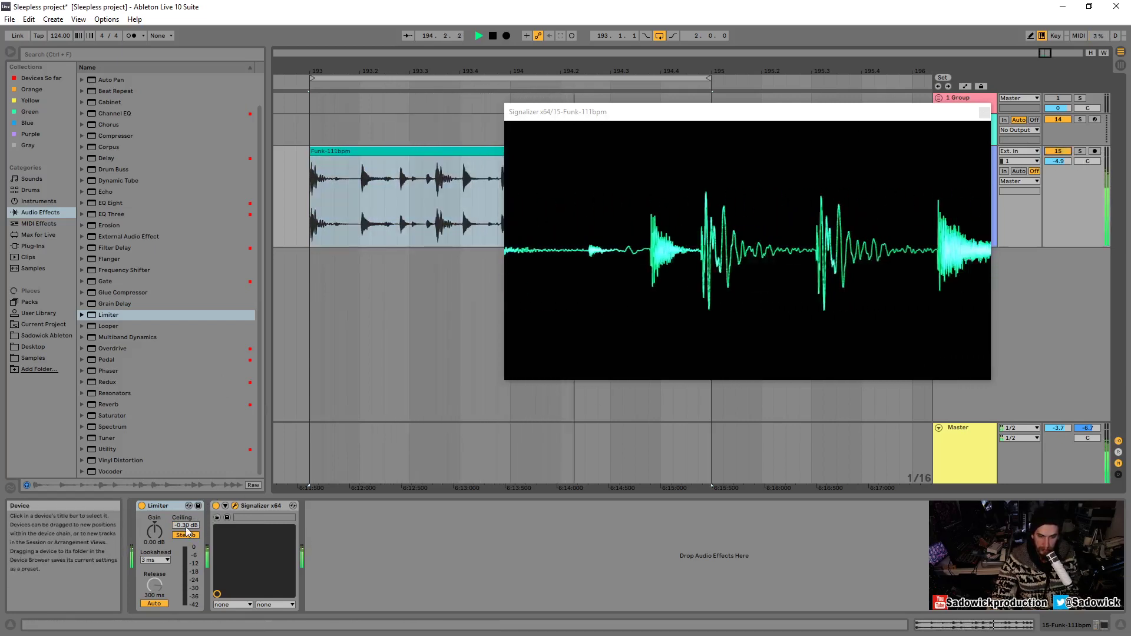
key("space")
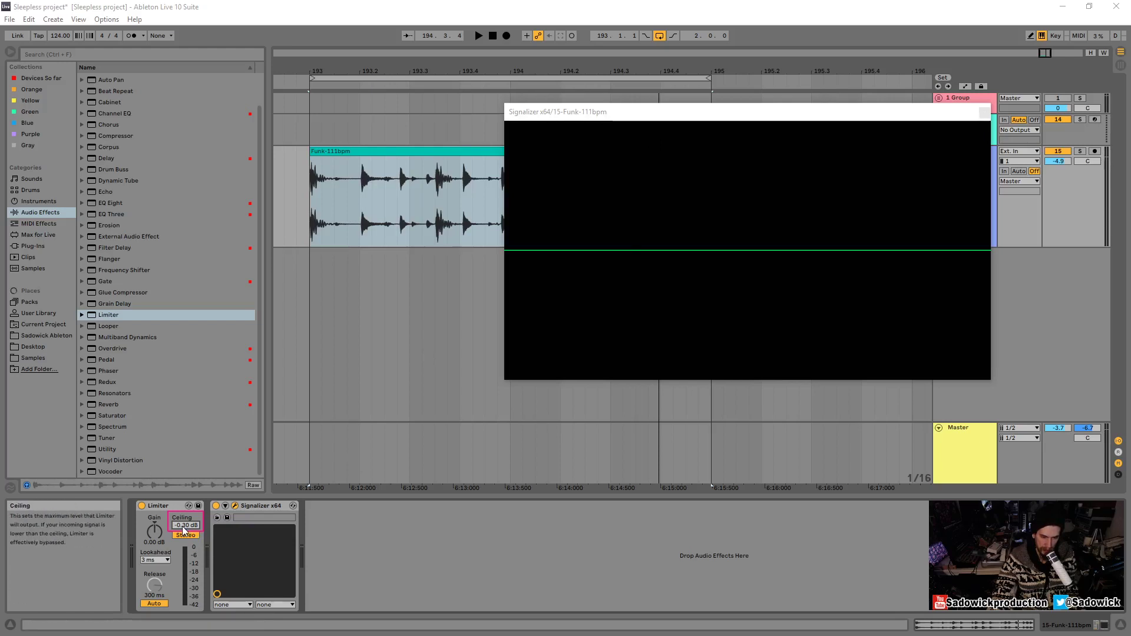
- Lower the Limiter's ceiling to -13.3 dB on the Funk-111bpm track and replay the loop
left_click_drag(185, 529, 185, 583)
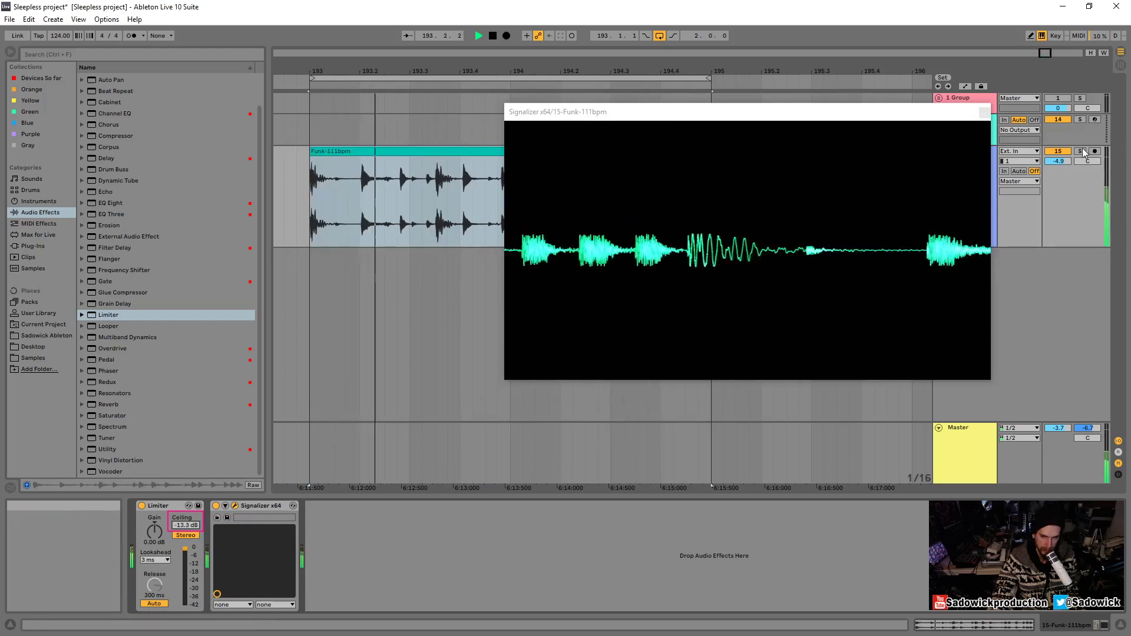
key("space")
key("space")
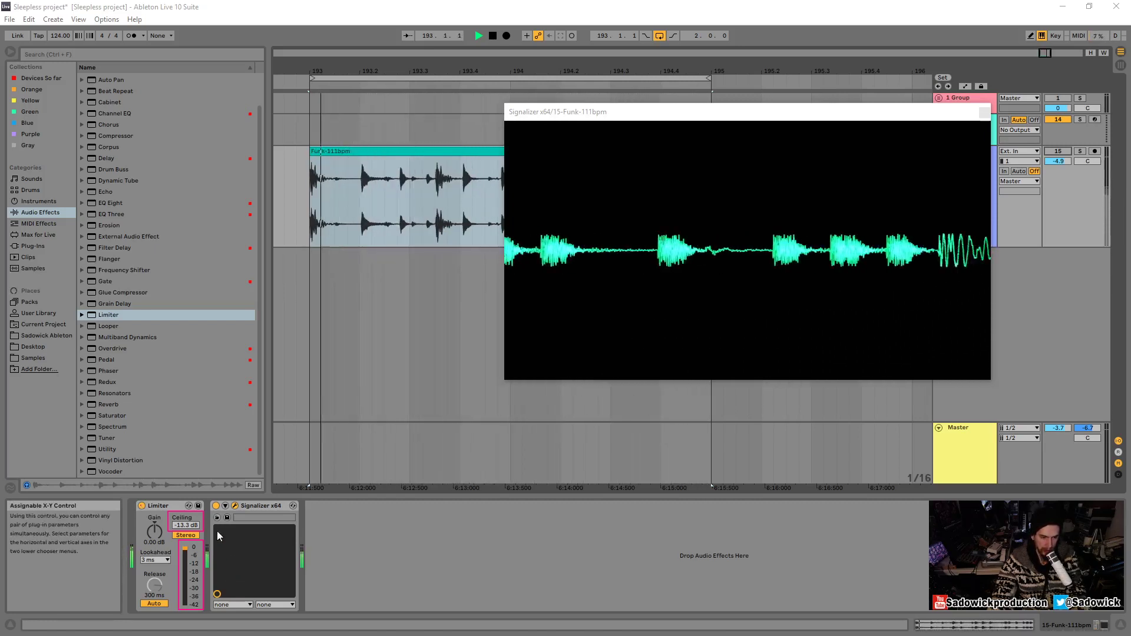
- Bypass and re-enable the Limiter during playback to compare the waveform peaks in the oscilloscope
left_click(142, 506)
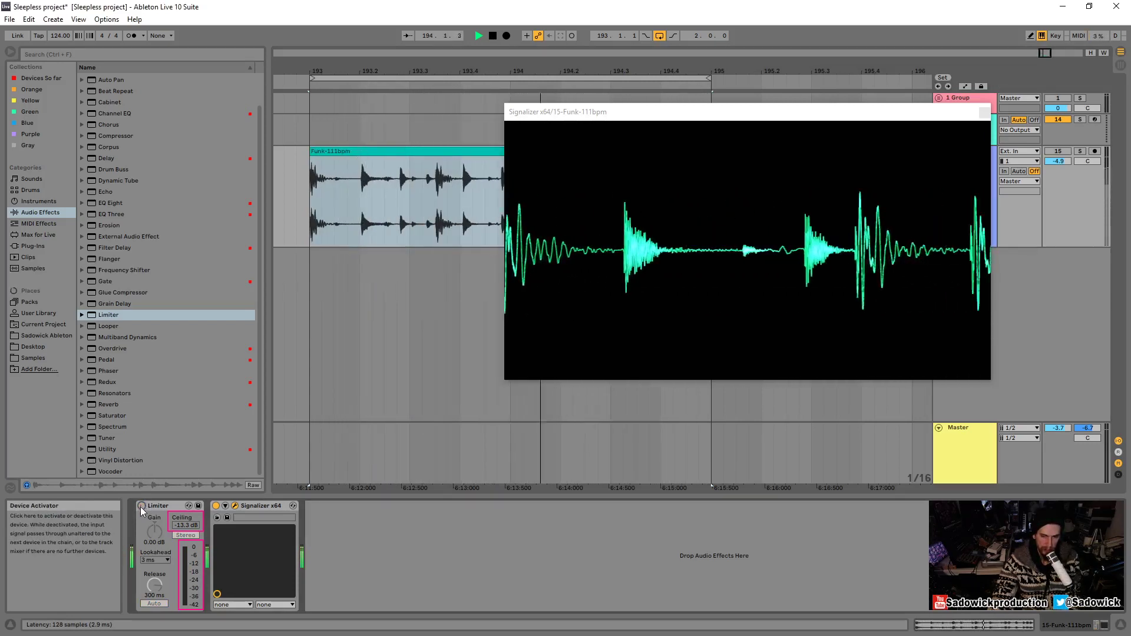
left_click(142, 506)
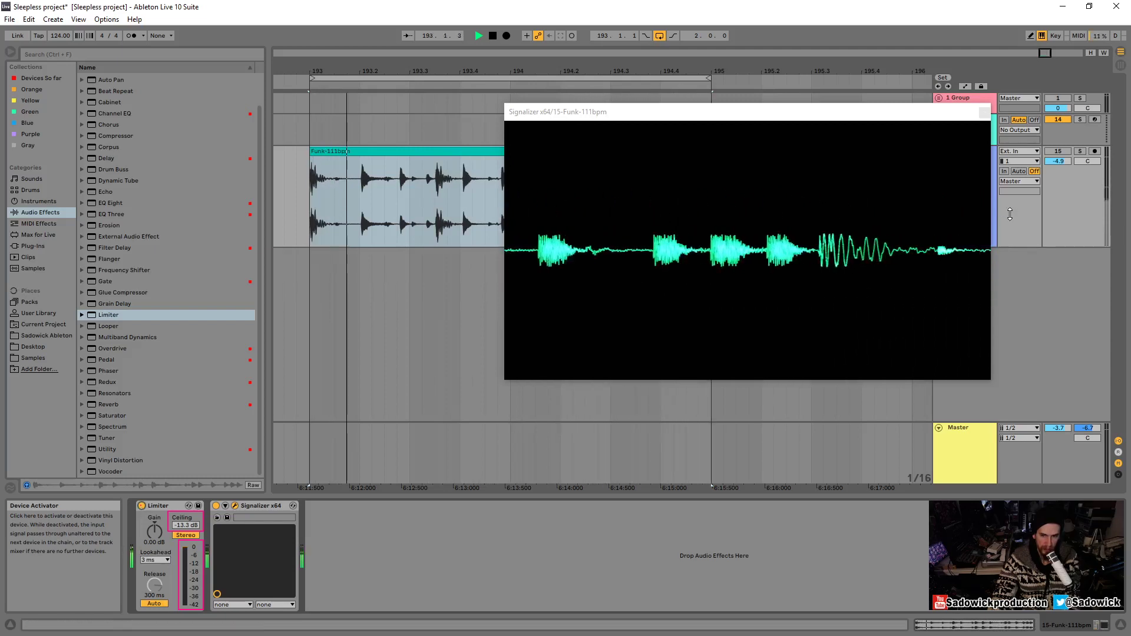
left_click(609, 240)
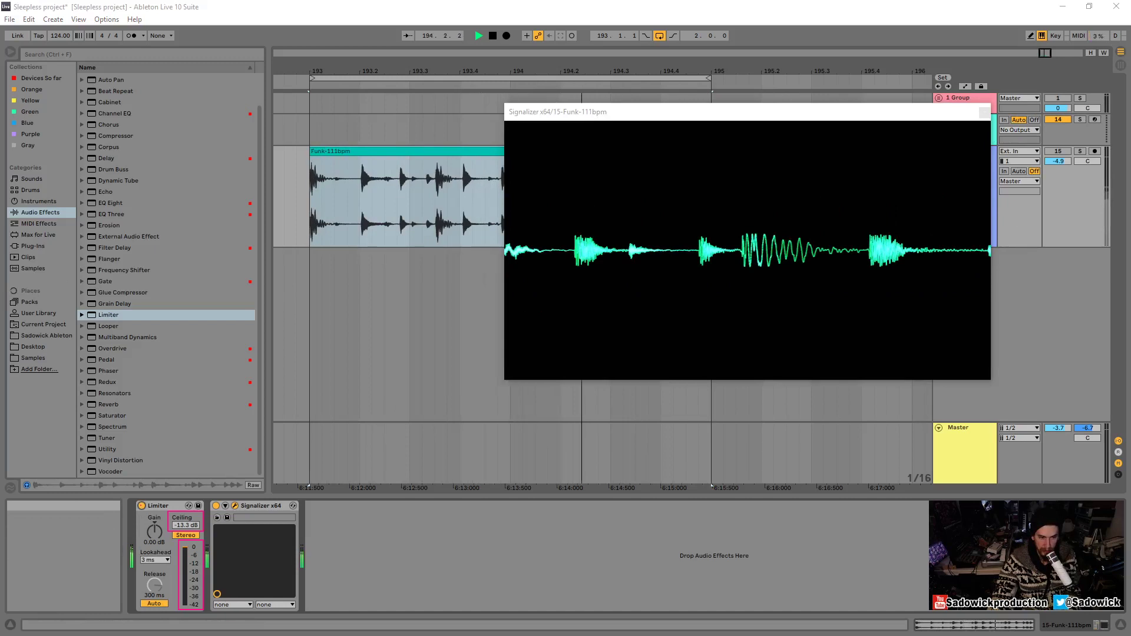
- Stop playback and reposition the Signalizer window over the arrangement so the track headers are uncovered
left_click(636, 111)
left_click_drag(639, 112, 666, 122)
left_click(470, 190)
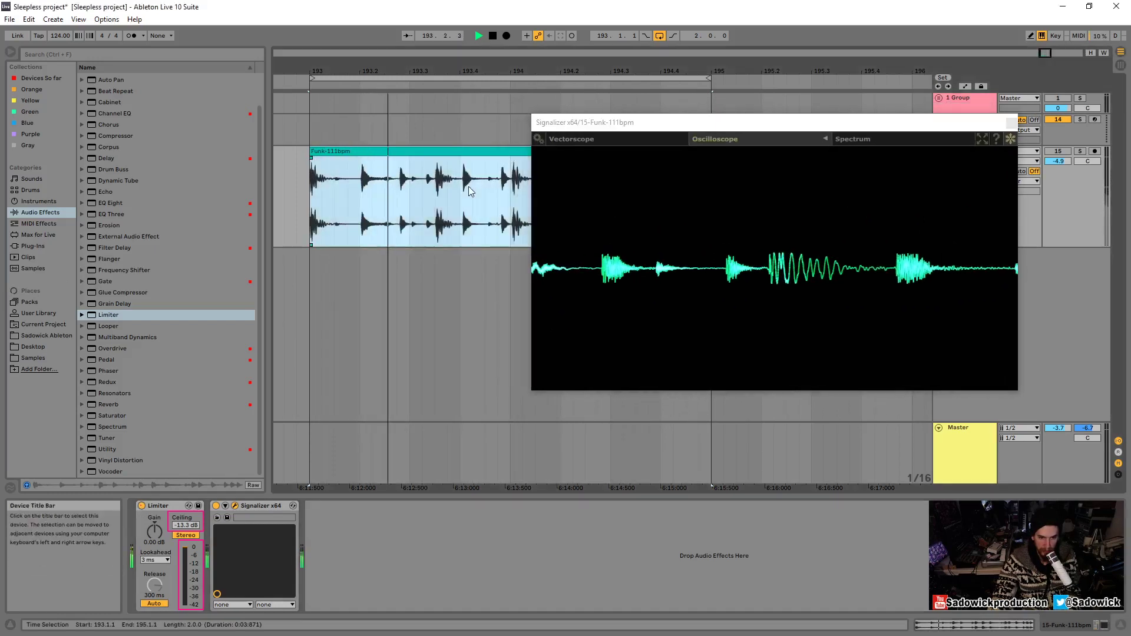
left_click(466, 186)
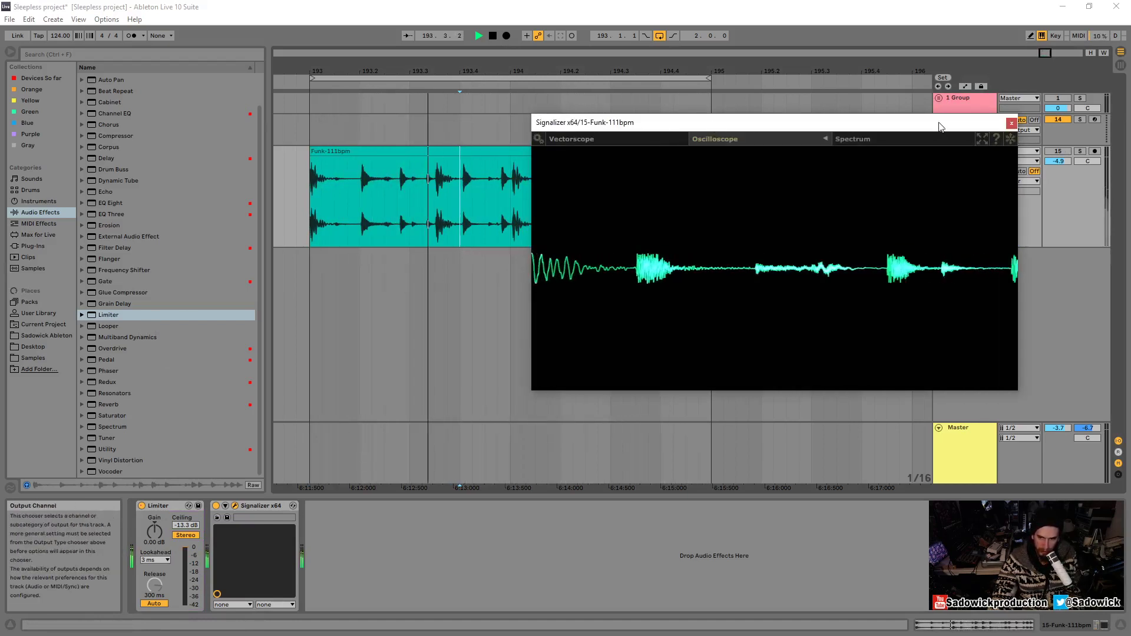
key("space")
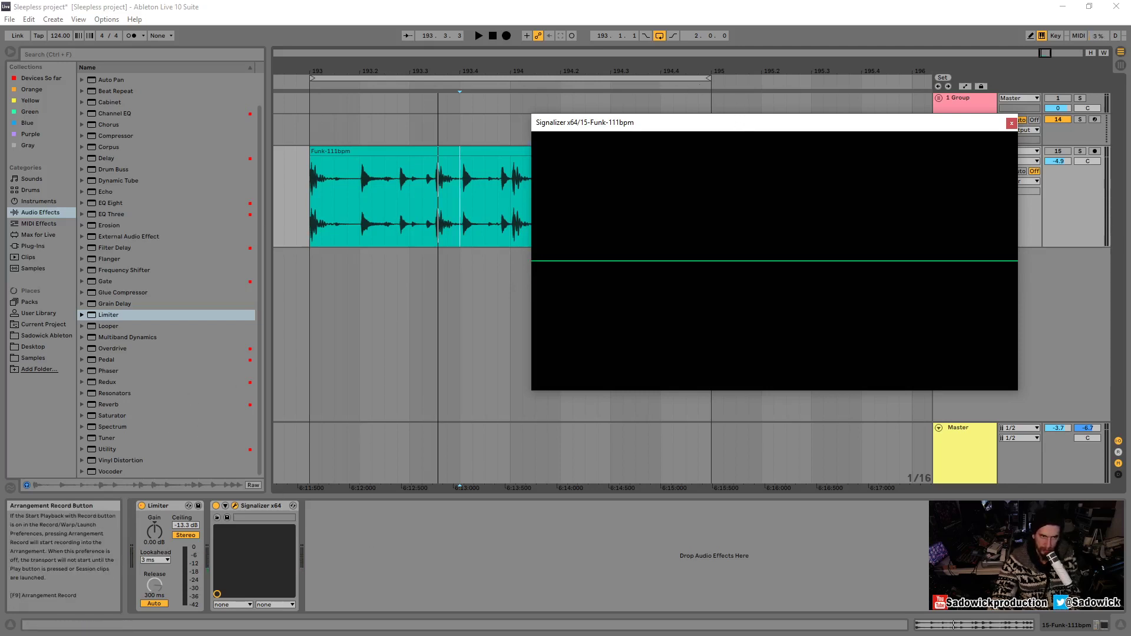
left_click_drag(683, 122, 656, 161)
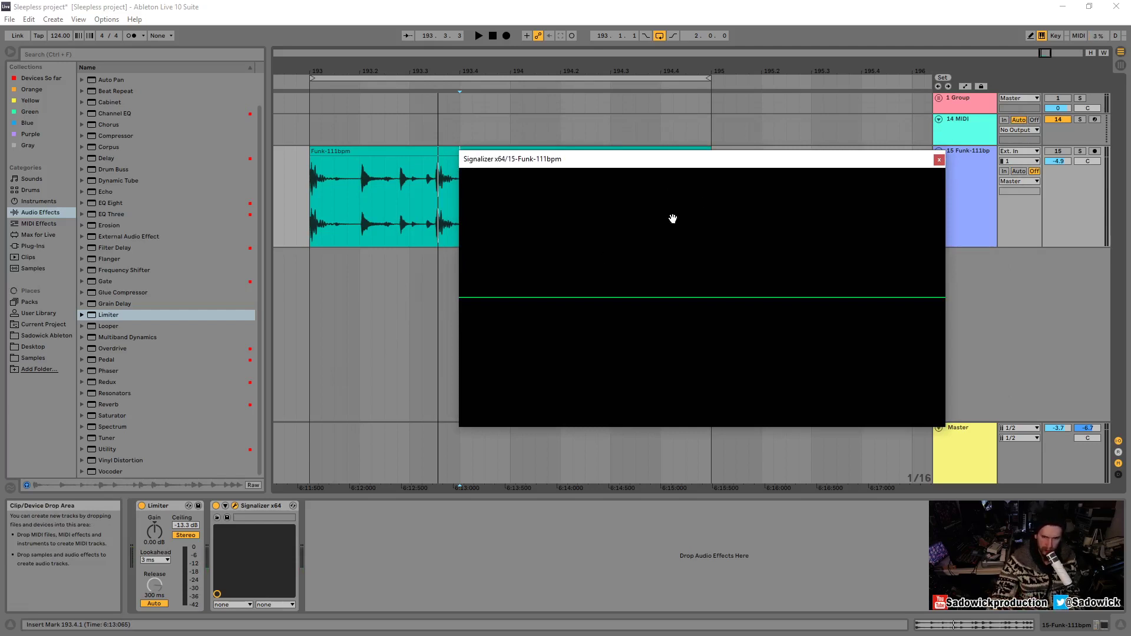
mouse_move(777, 175)
left_click_drag(787, 165, 749, 139)
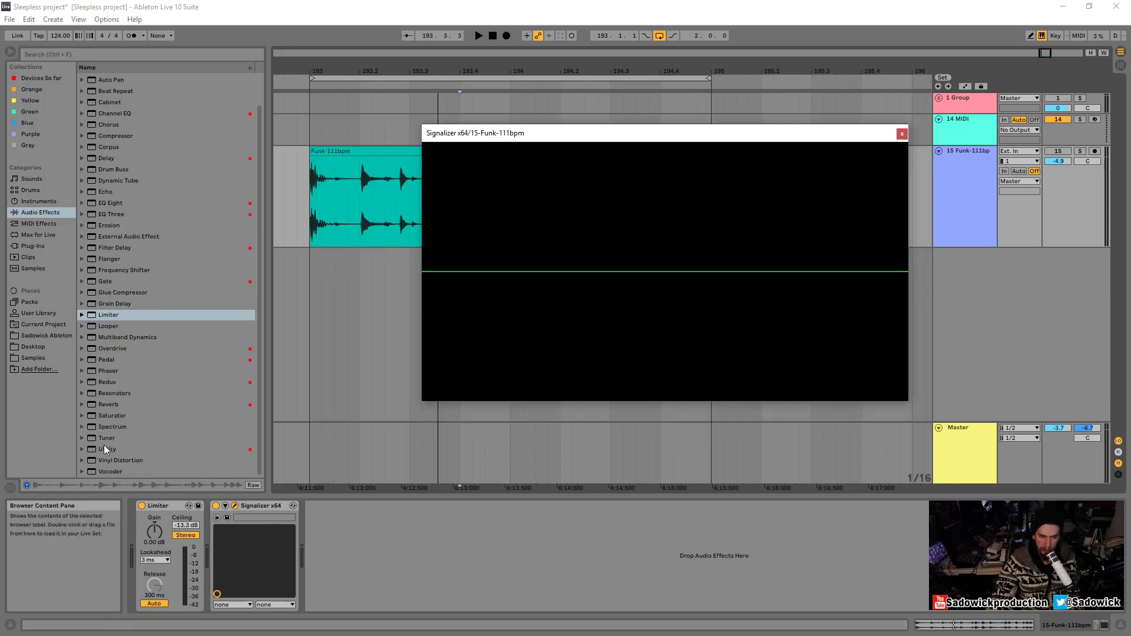
- Insert a Utility between the Limiter and Signalizer, then play the loop with the Limiter bypassed and re-enabled
left_click_drag(106, 447, 217, 524)
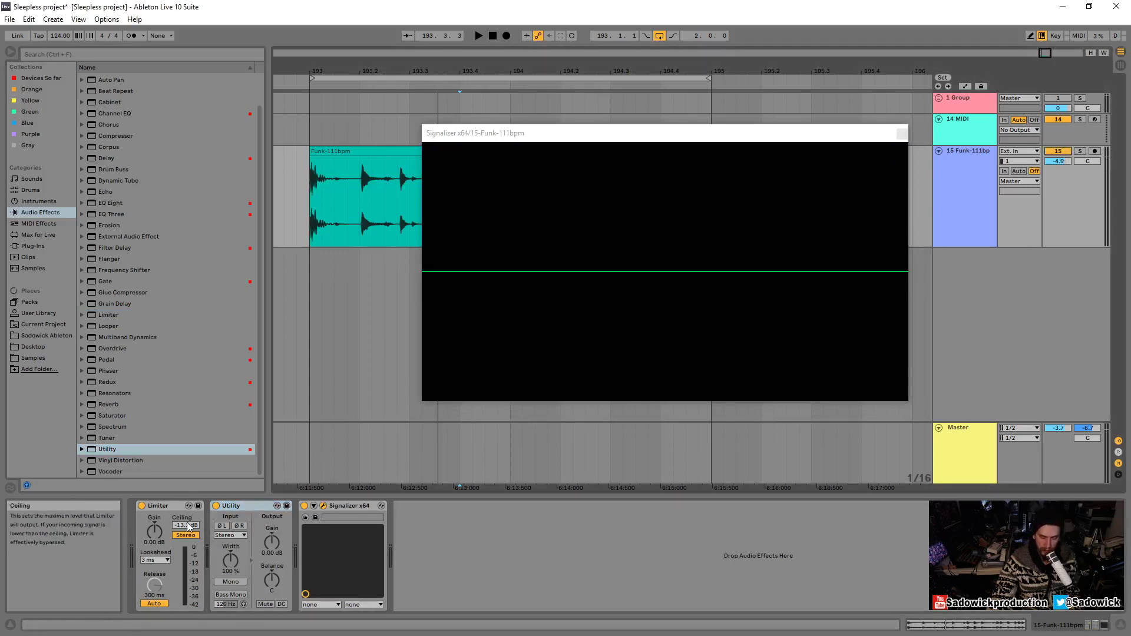
key("space")
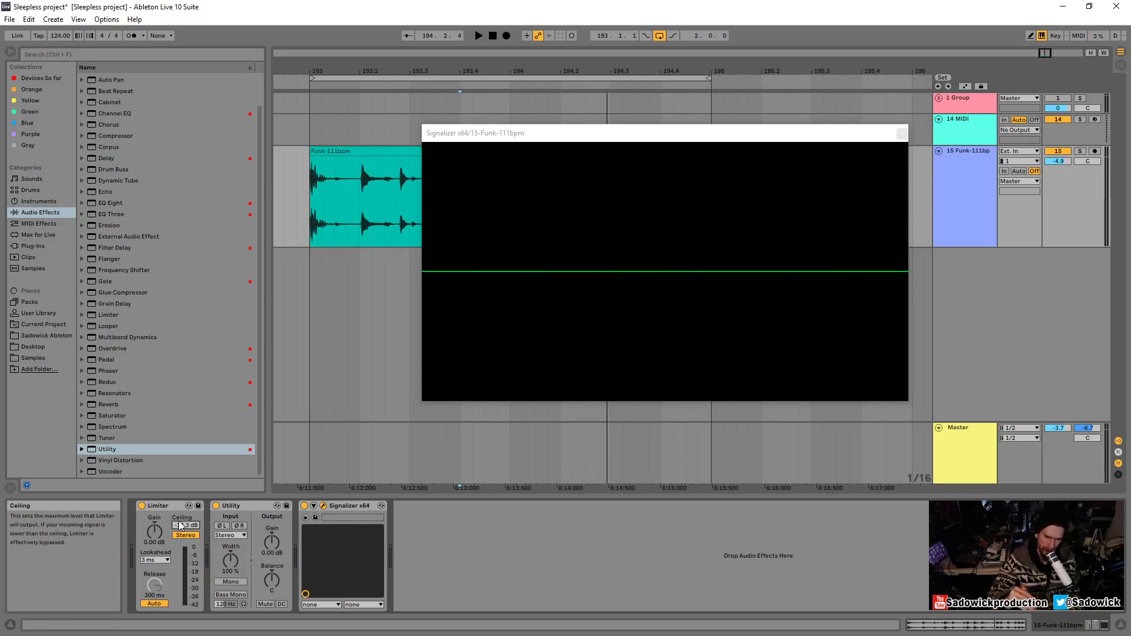
left_click(141, 505)
key("space")
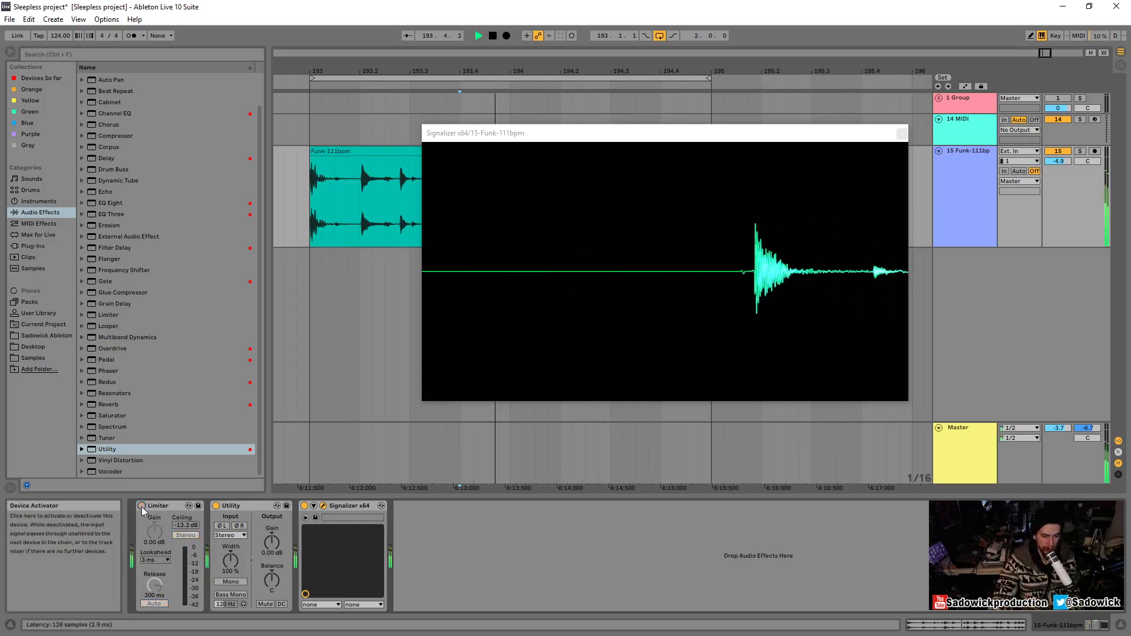
left_click(141, 505)
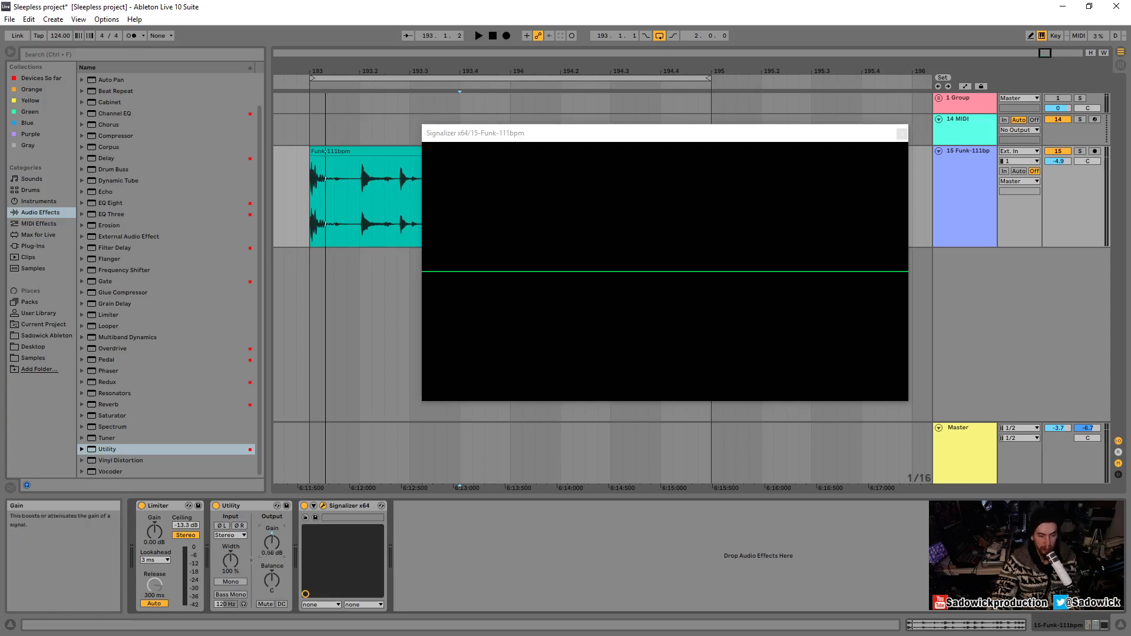
- Raise the Utility's output gain to 7.78 dB while auditioning the limited loop, then stop playback
left_click_drag(272, 543, 272, 519)
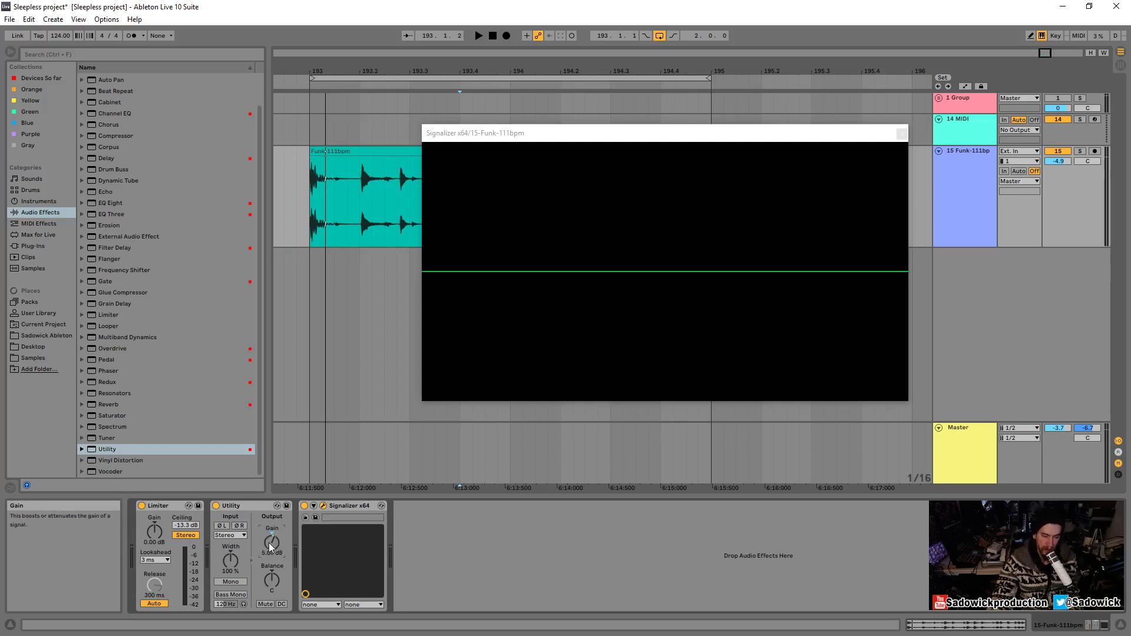
key("space")
mouse_move(271, 547)
left_mouse_down()
mouse_move(271, 527)
mouse_move(272, 539)
left_mouse_up()
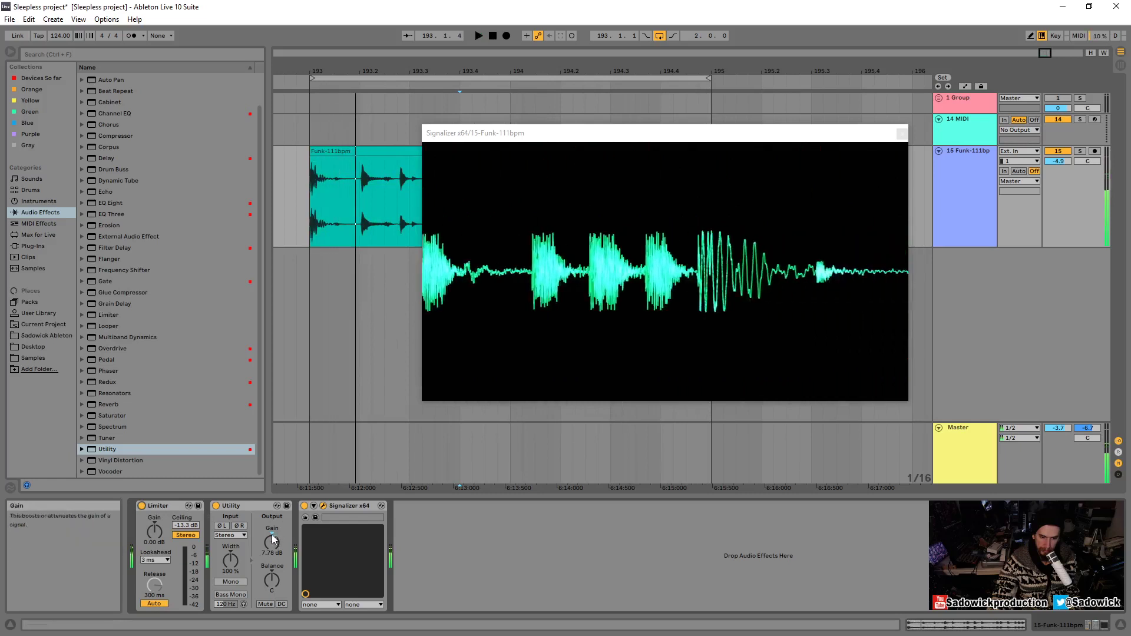
left_click(355, 410)
key("space")
- Close the Signalizer window, duplicate the Funk-111bpm track and reselect the original track
left_click(901, 133)
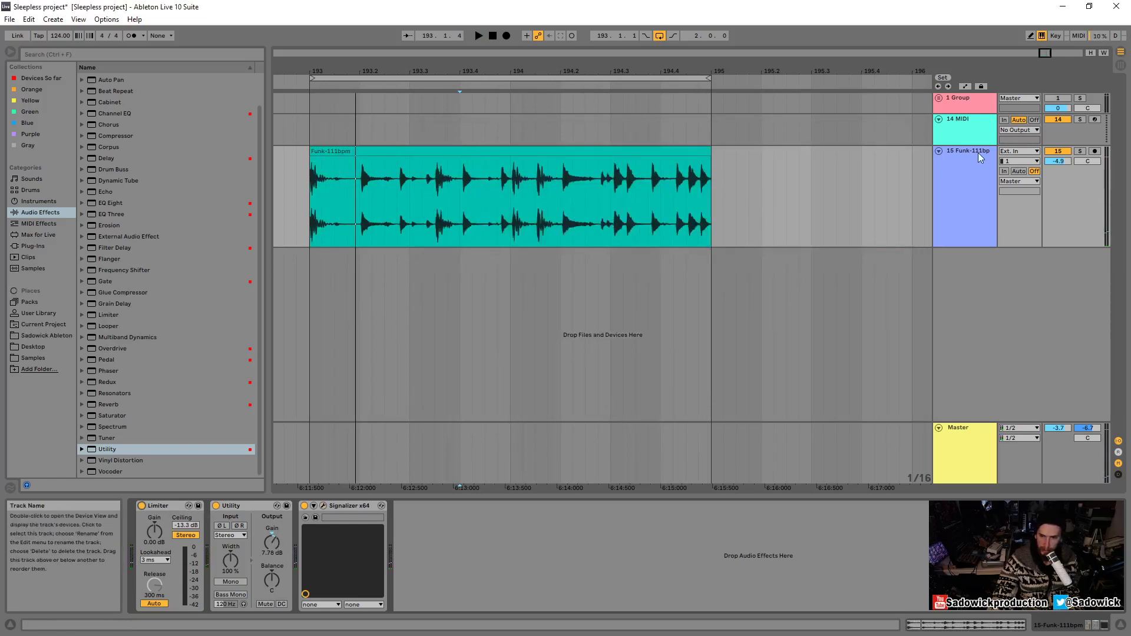
left_click(977, 153)
right_click(973, 150)
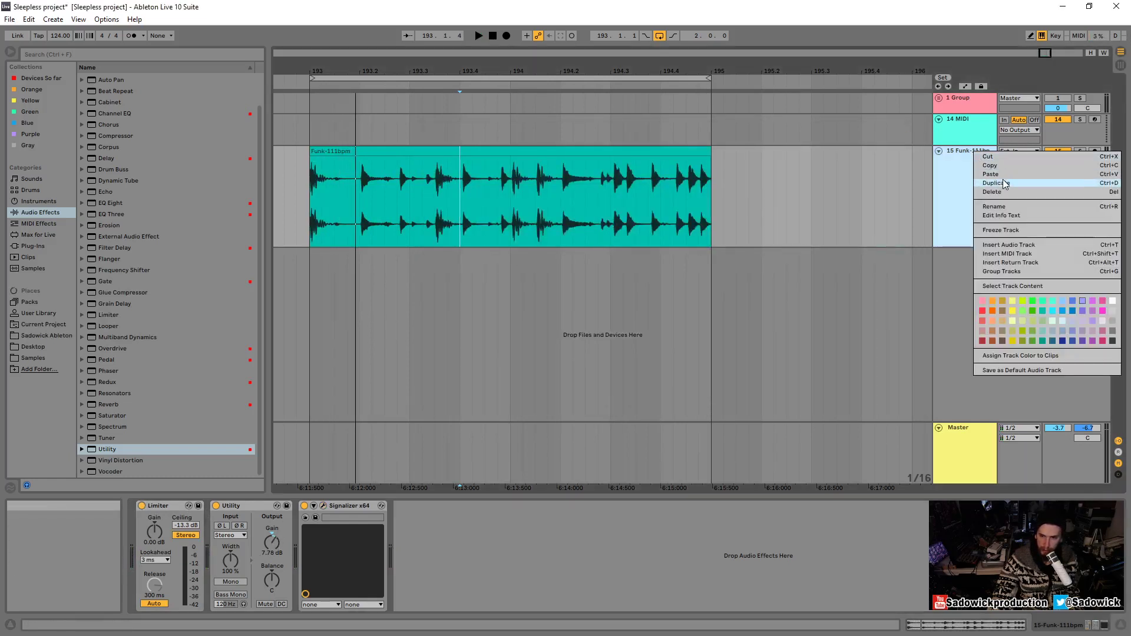
left_click(1002, 181)
left_click(976, 174)
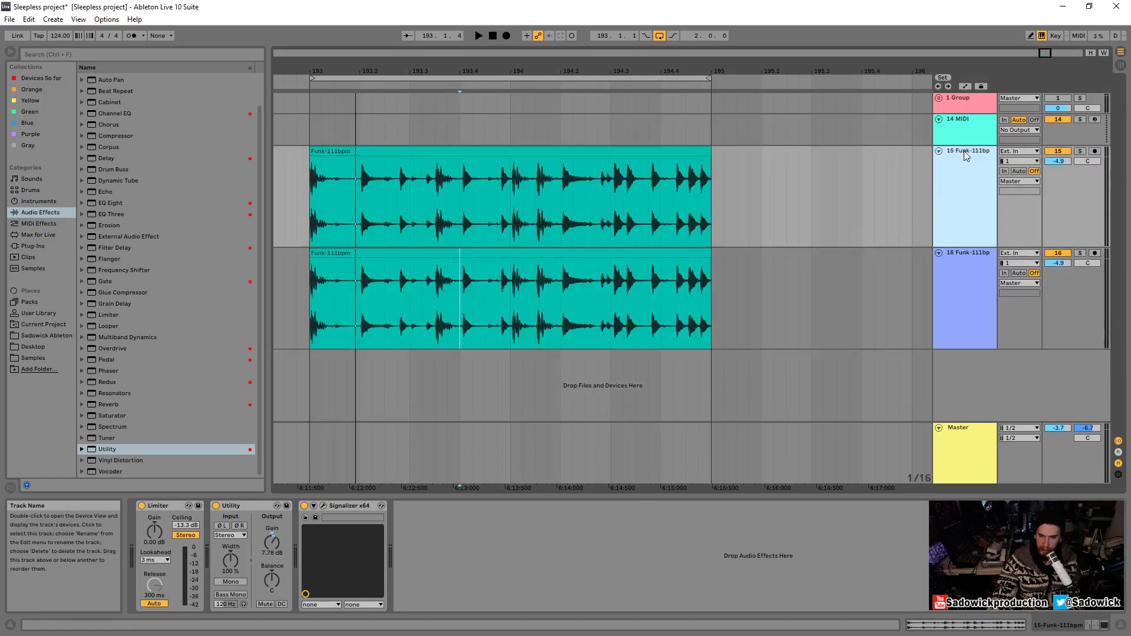
- Delete the Limiter and Utility from the original Funk-111bpm track, leaving only Signalizer
left_click(167, 510)
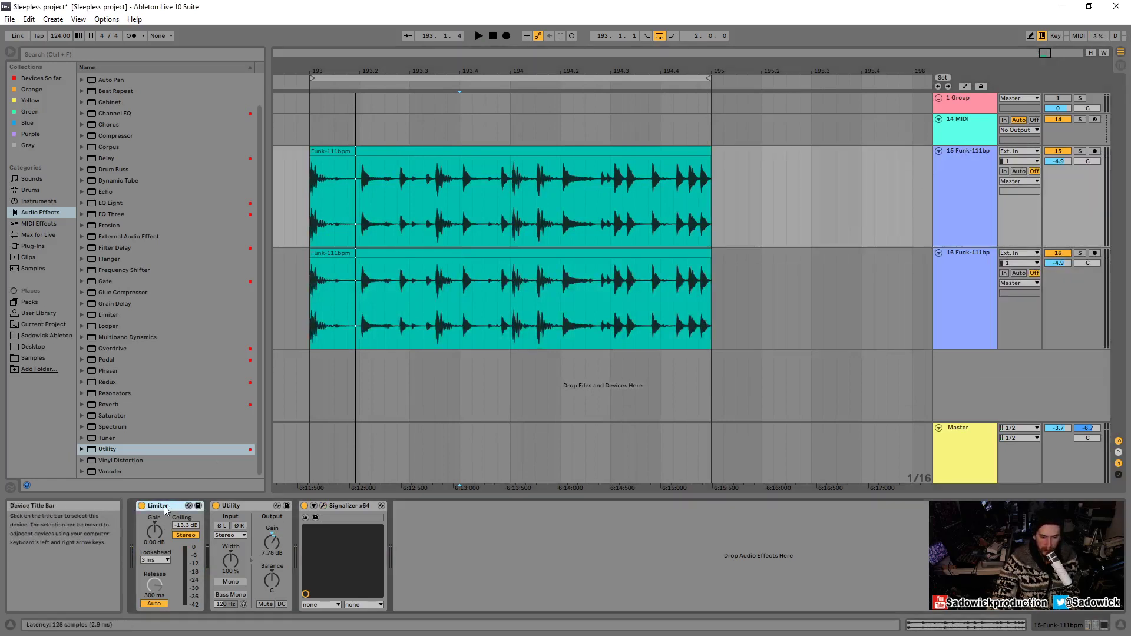
key("Delete")
key("Delete")
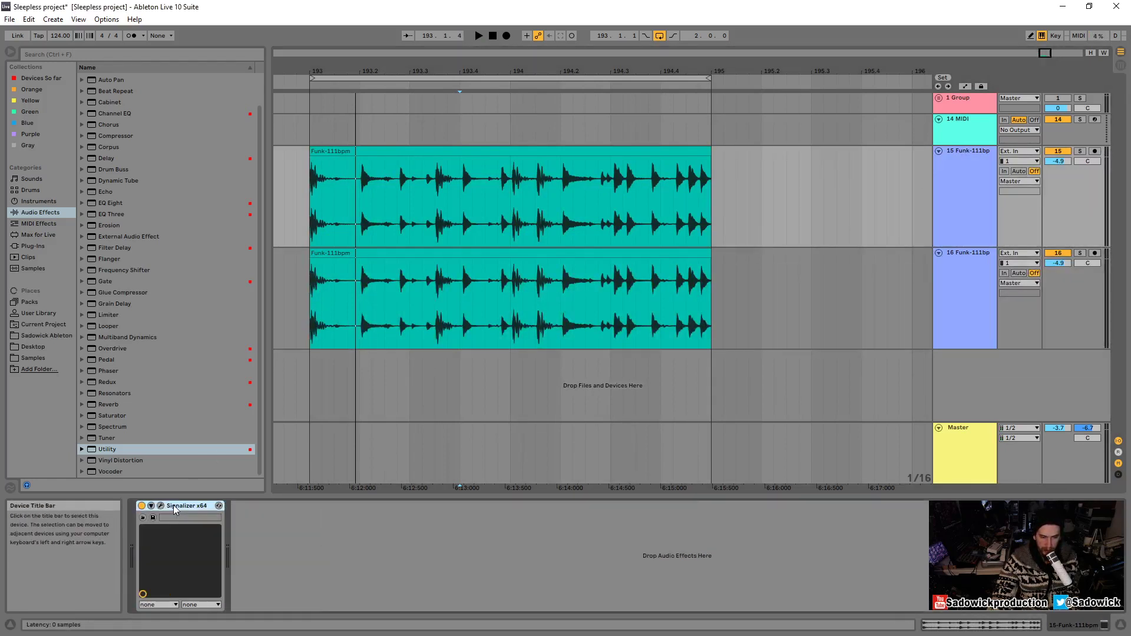
- Select the original track's clip, then play the unprocessed loop soloed and stop
left_click(471, 150)
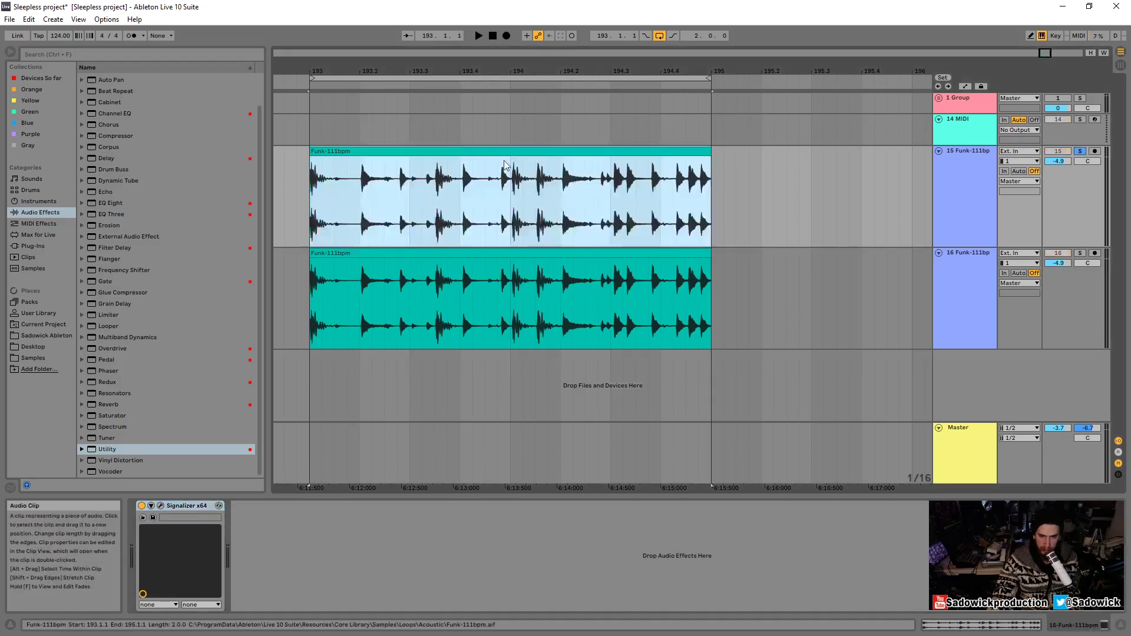
key("space")
key("space")
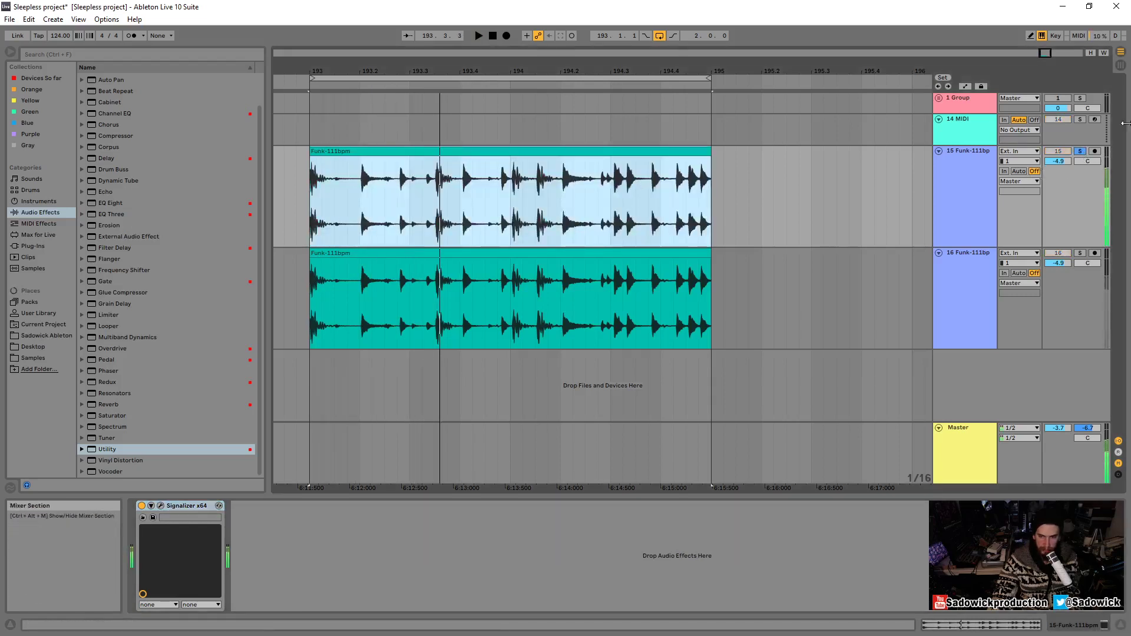
- Switch to Session View, widen the Funk-111bpm tracks and set the original track's volume to -4.0 dB during playback
left_click(1121, 65)
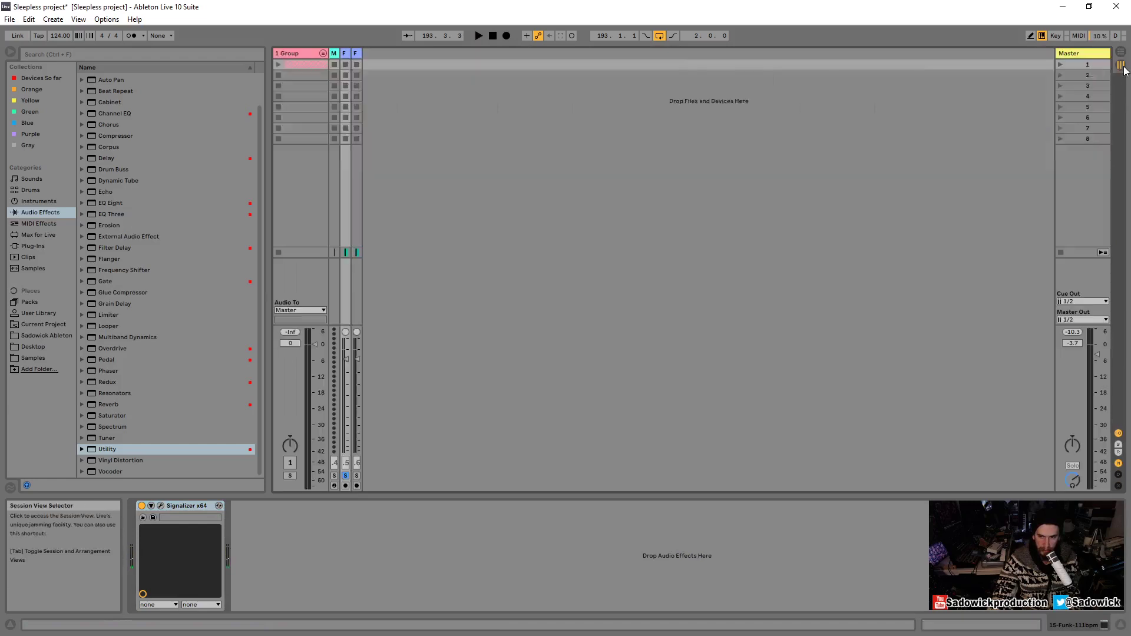
left_click_drag(361, 54, 384, 55)
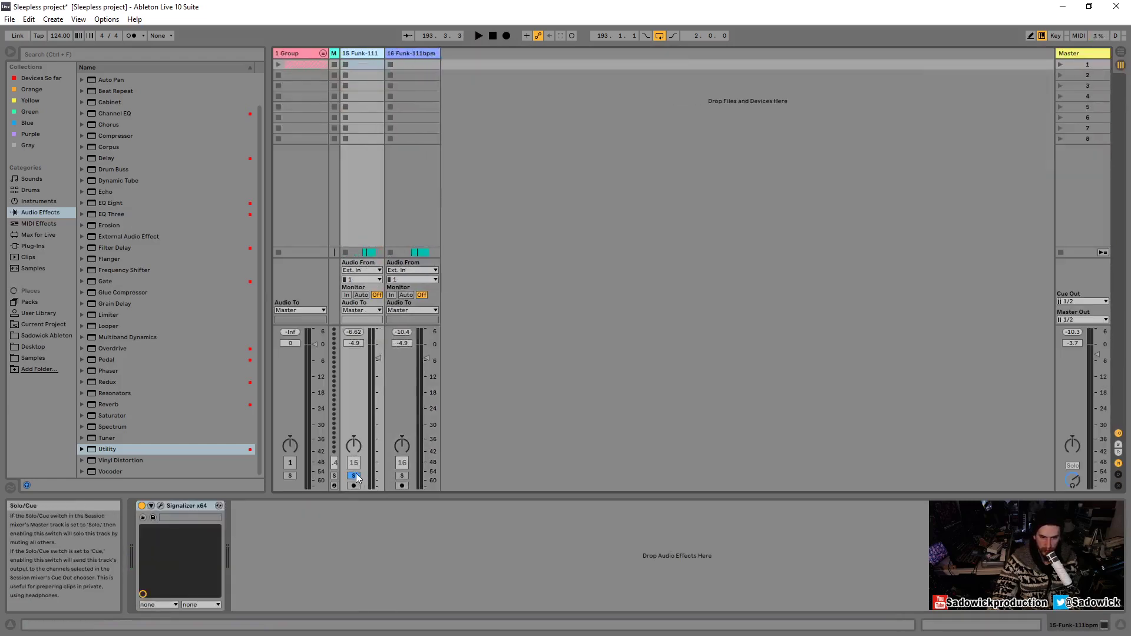
key("space")
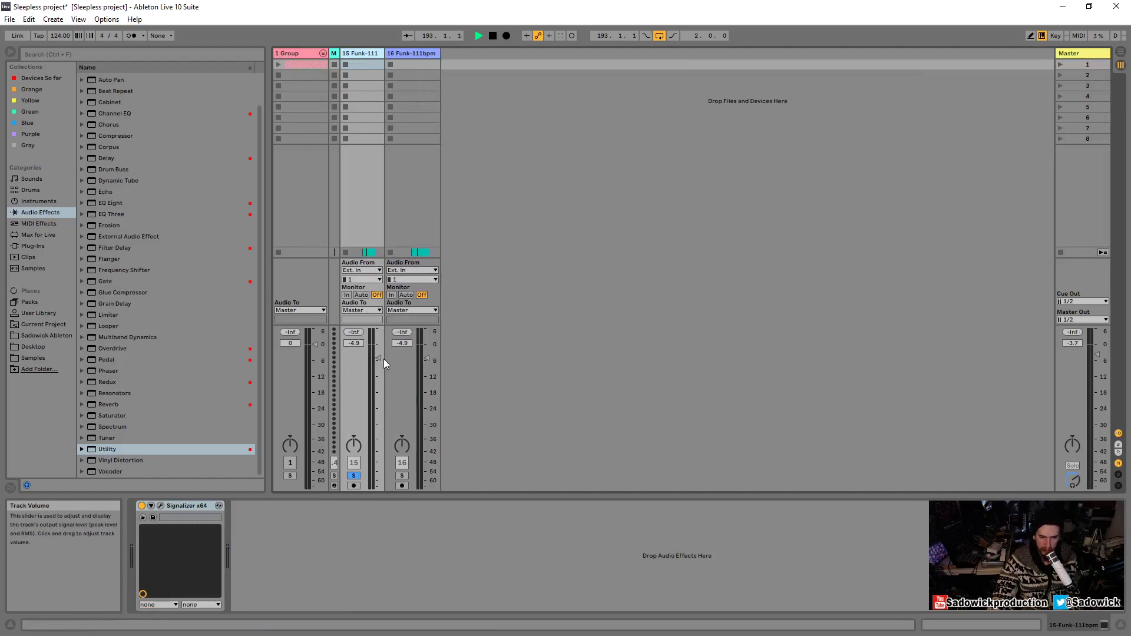
left_click_drag(380, 357, 380, 355)
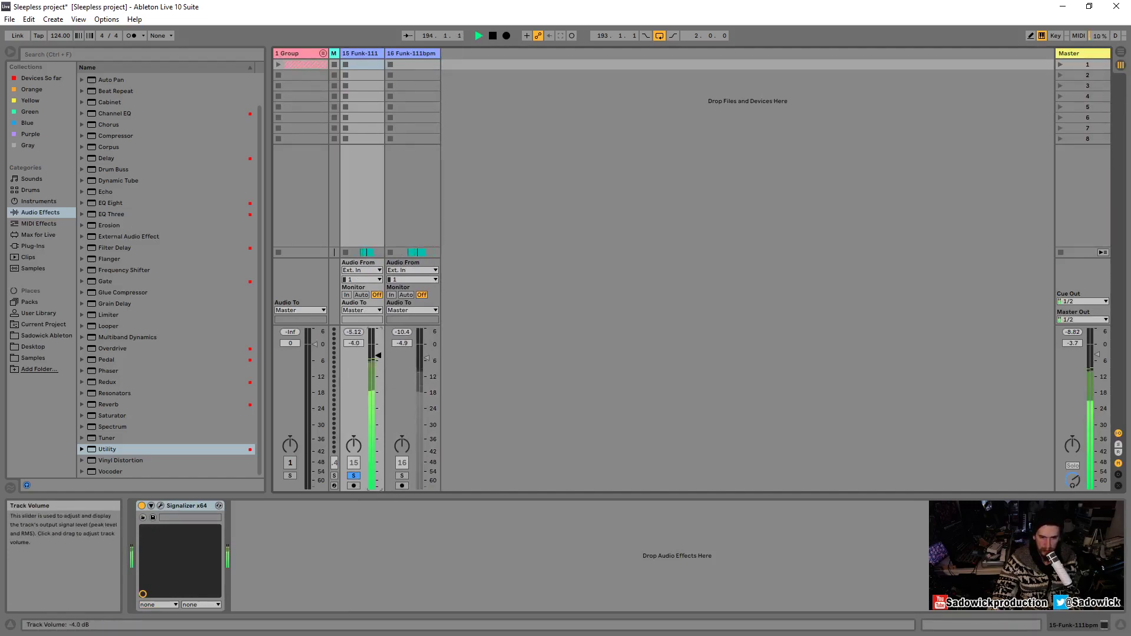
key("space")
- Widen the original track's mixer strip further and replay it, then solo and play the duplicated limited track for comparison
left_click_drag(382, 53, 400, 54)
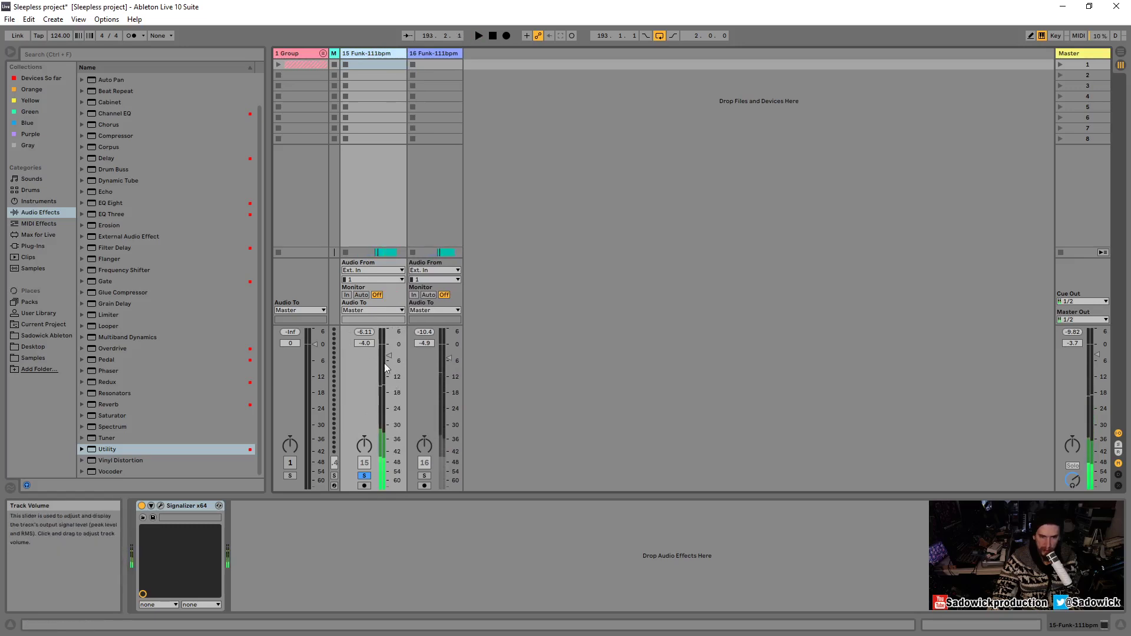
key("space")
key("space")
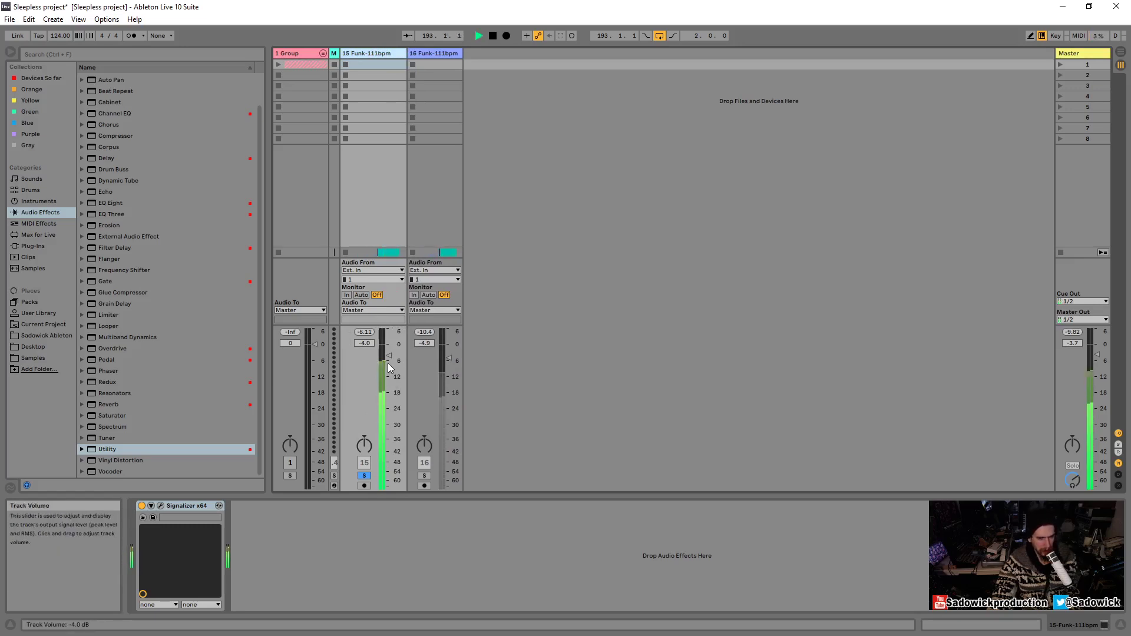
key("space")
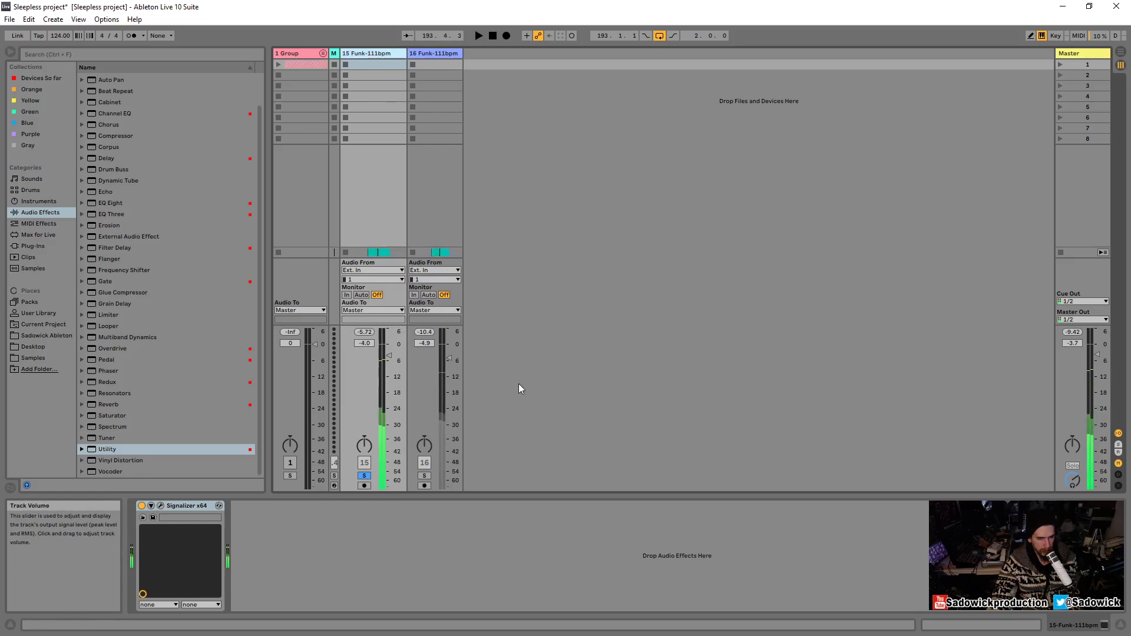
left_click(424, 475)
key("space")
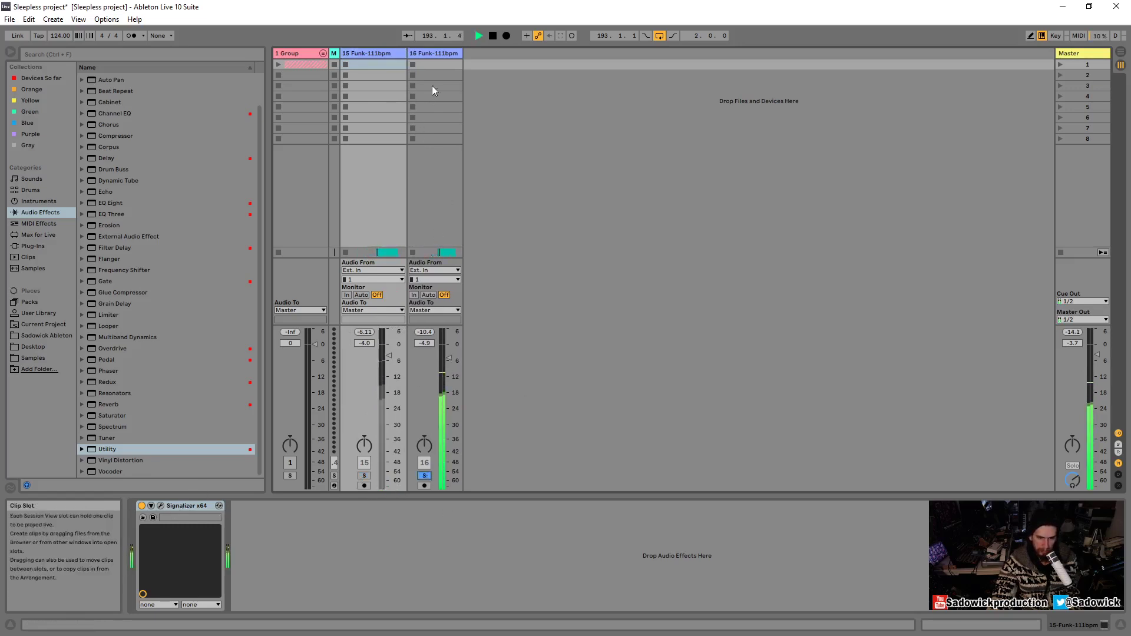
- Raise the Utility gain on the duplicated limited track to 12.2 dB during solo playback, then stop
left_click(434, 53)
key("space")
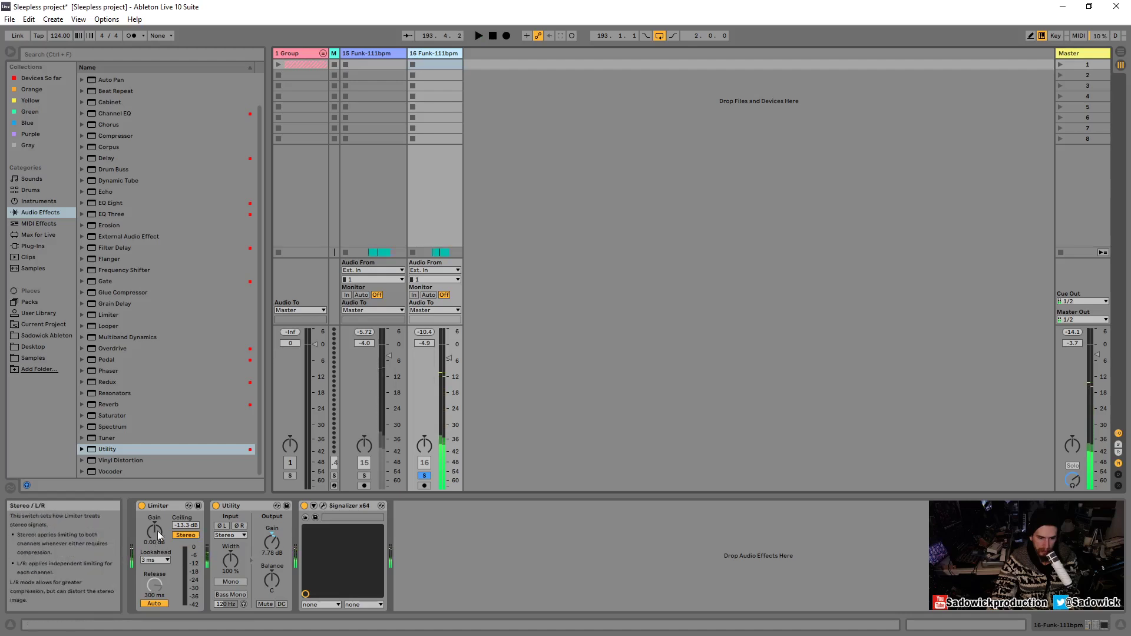
key("space")
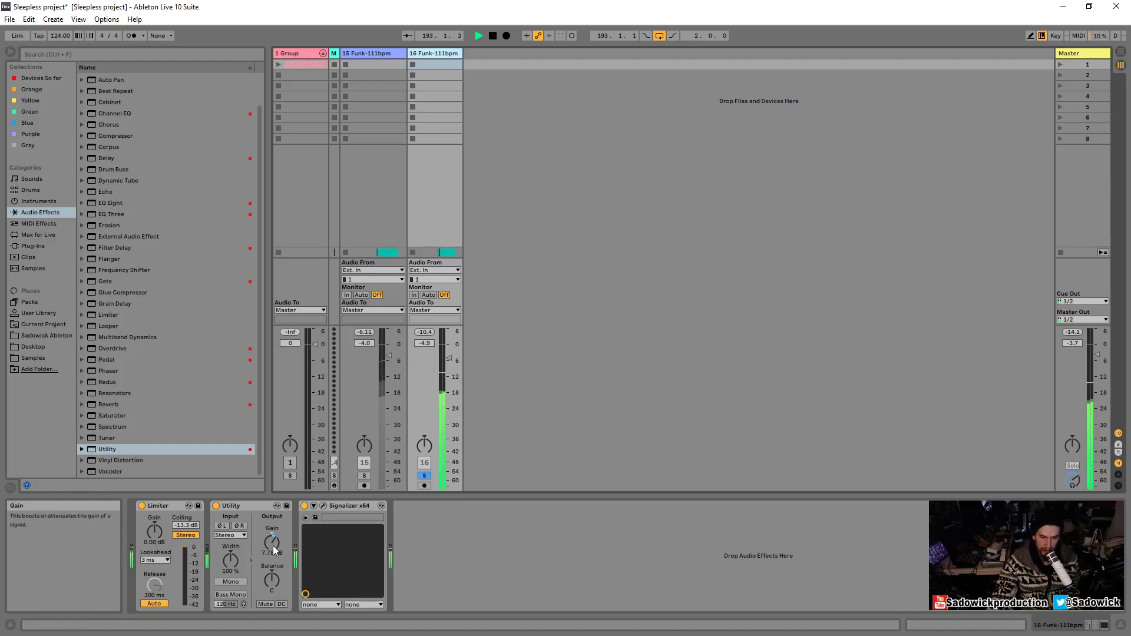
left_click_drag(272, 545, 272, 534)
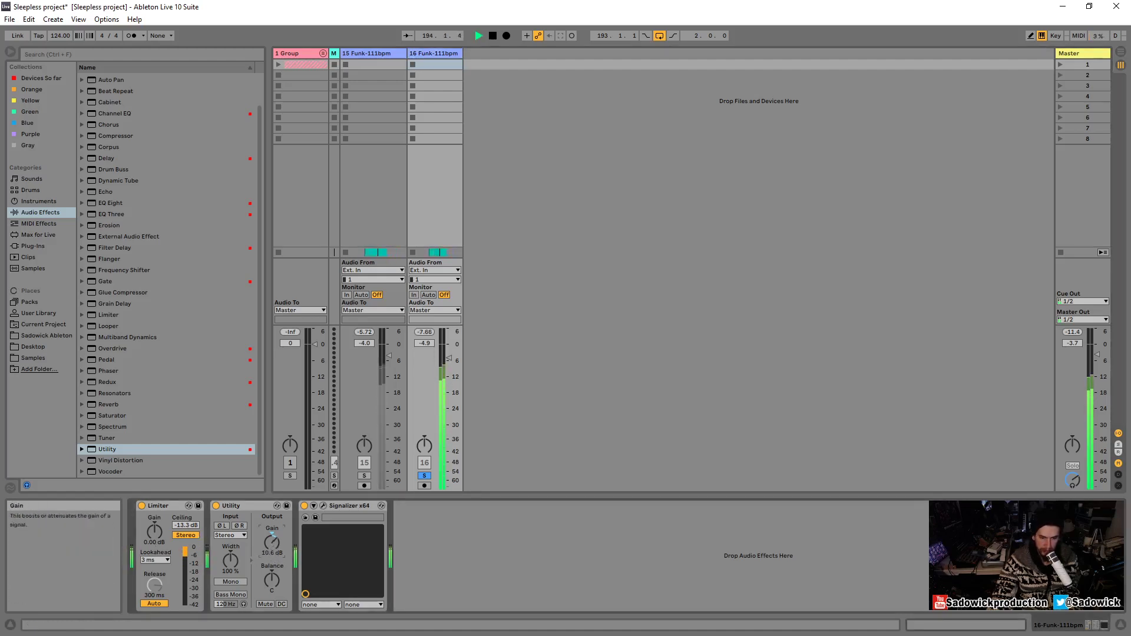
key("space")
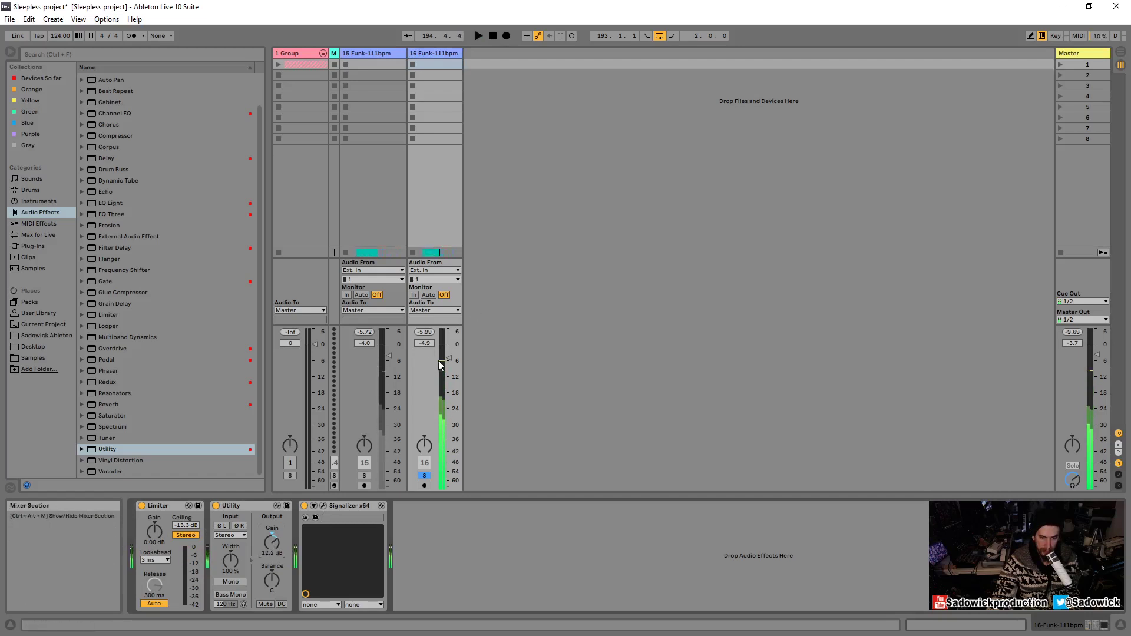
- Clear the limited track's solo, start playback and activate only the original Funk-111bpm track to hear it and check its level
left_click(424, 475)
left_click(425, 463)
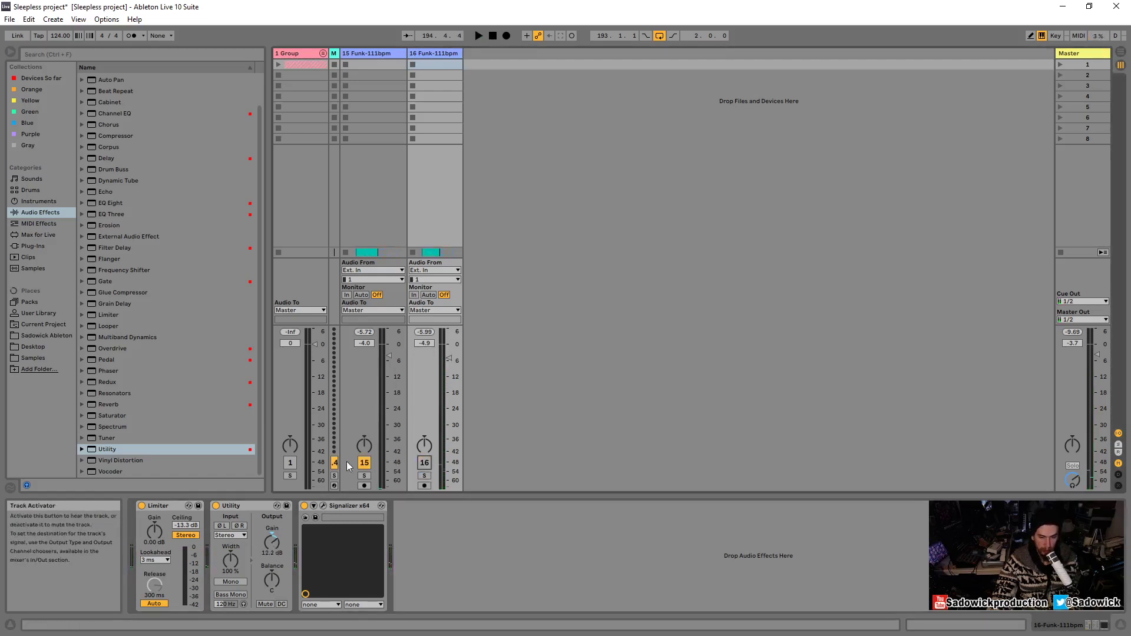
key("space")
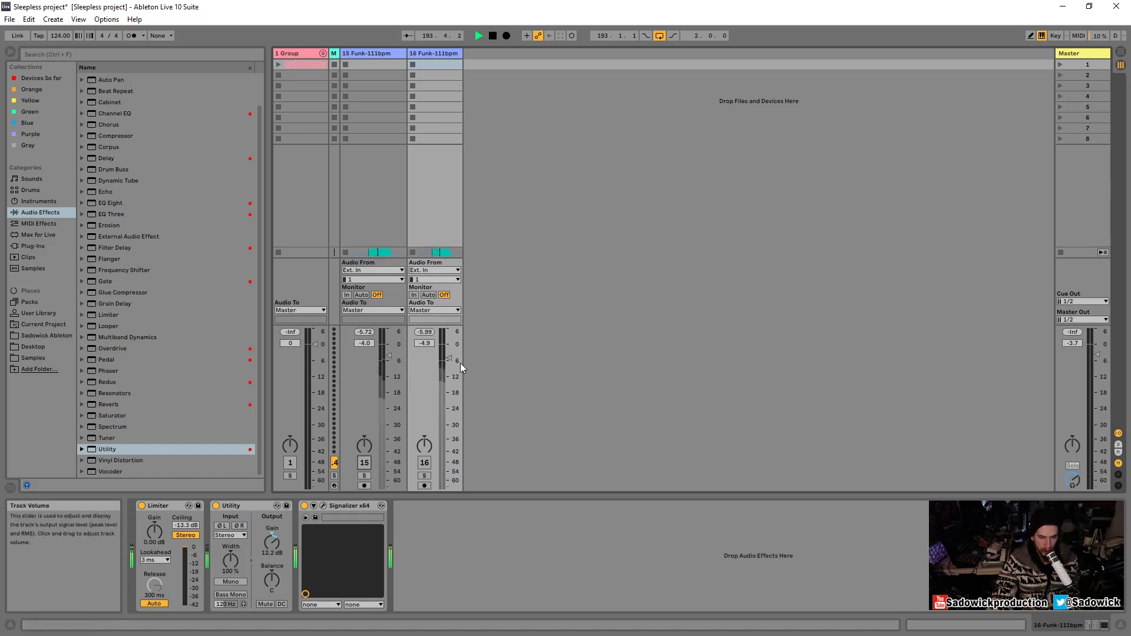
left_click(362, 54)
left_click(364, 463)
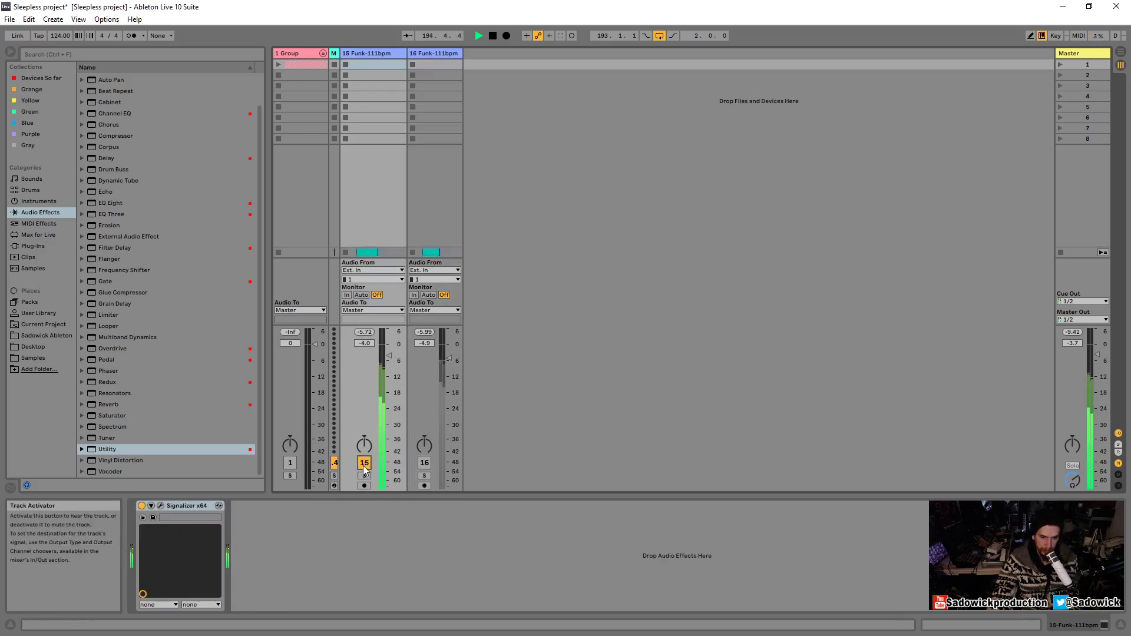
left_click(364, 463)
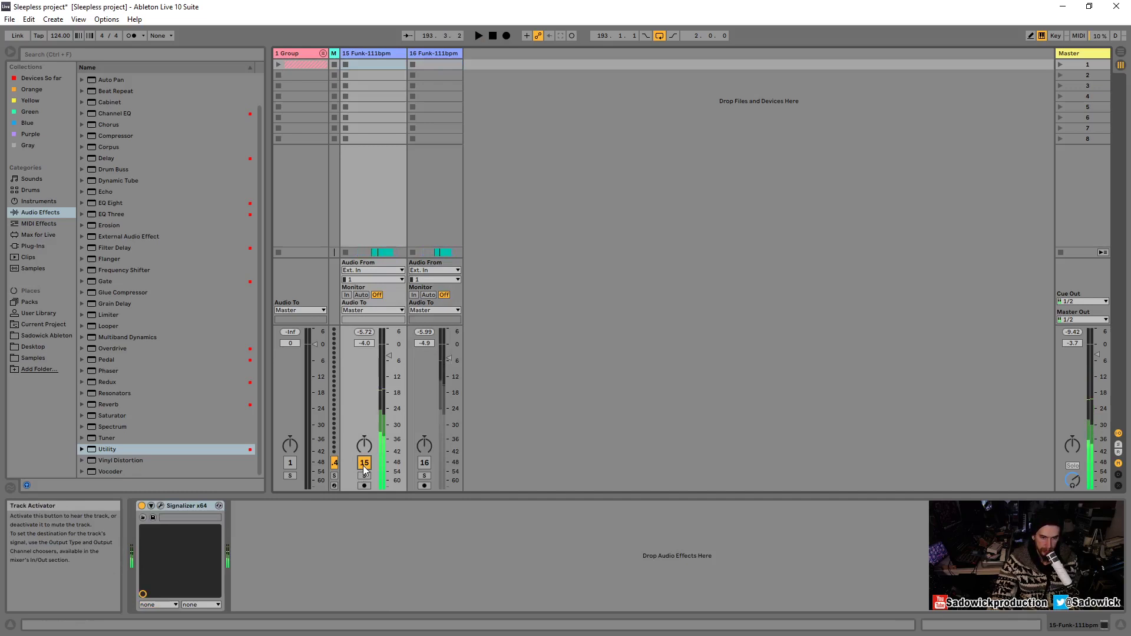
- Activate the limited track in place of the original, play it and alternate solo between the two copies, then stop
left_click(424, 463)
left_click(446, 66)
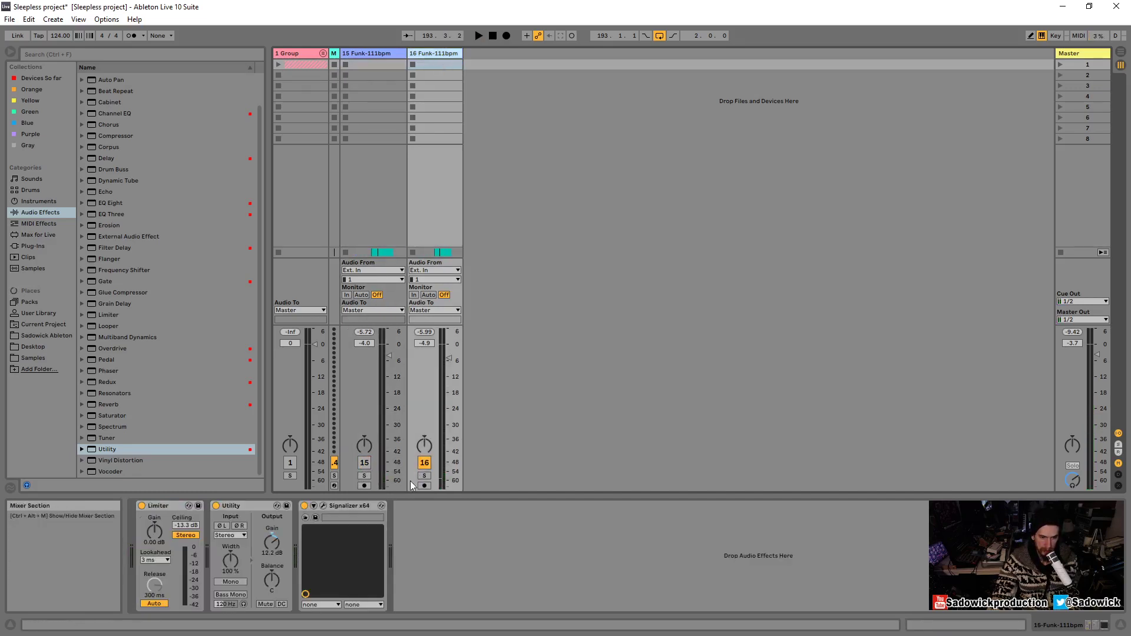
key("space")
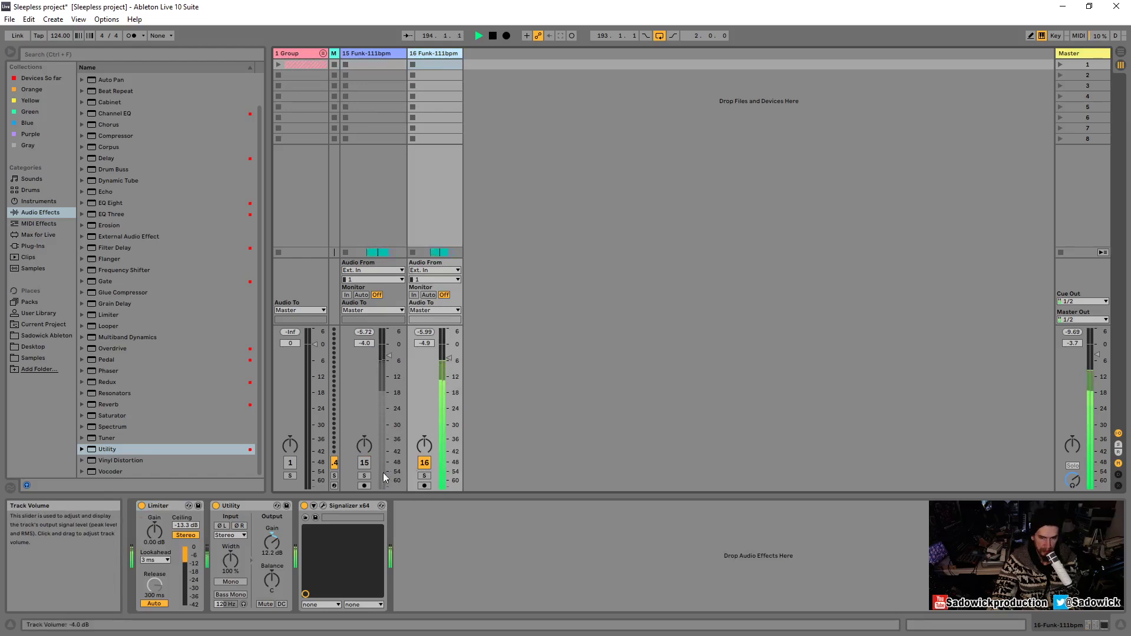
left_click(365, 475)
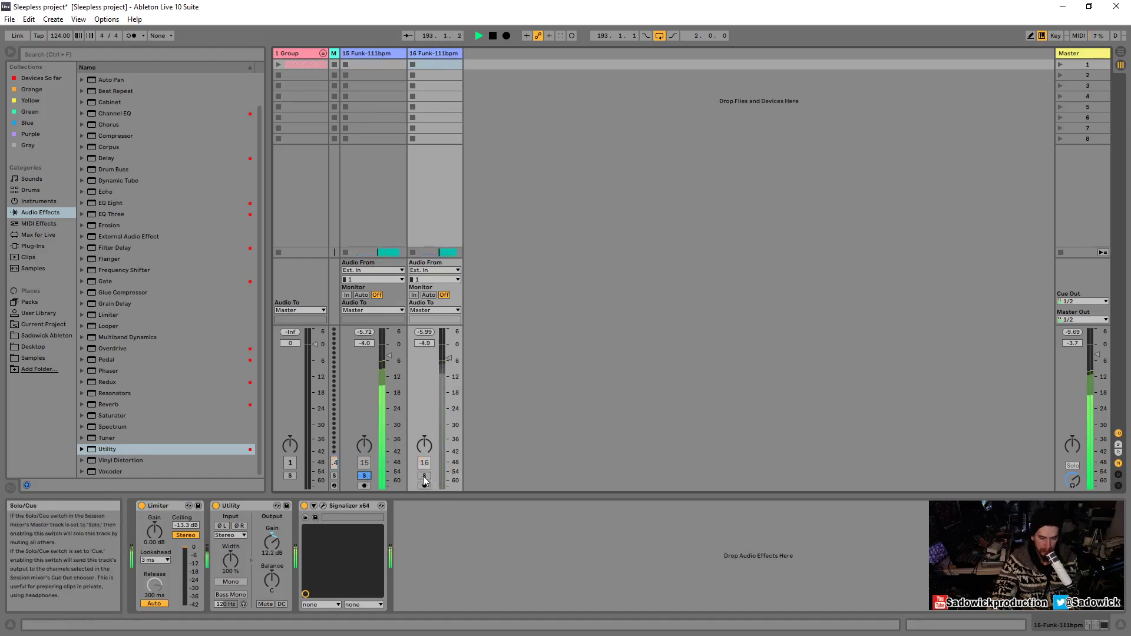
left_click(424, 475)
left_click(365, 475)
key("space")
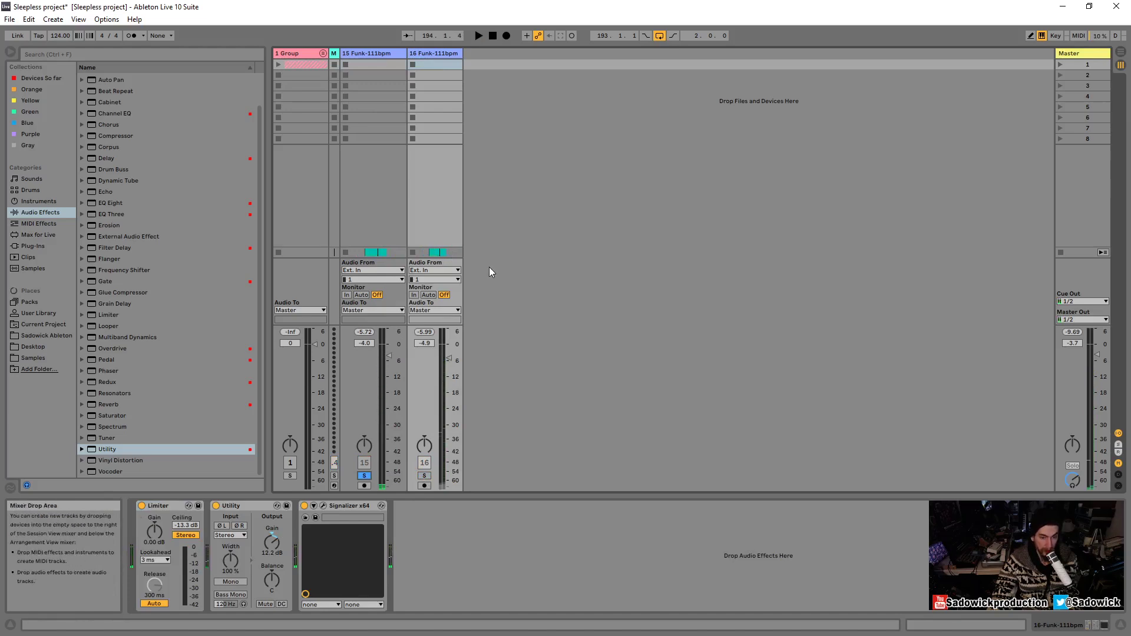
- Select both Funk-111bpm tracks, return to Arrangement View and group them
left_click(435, 52)
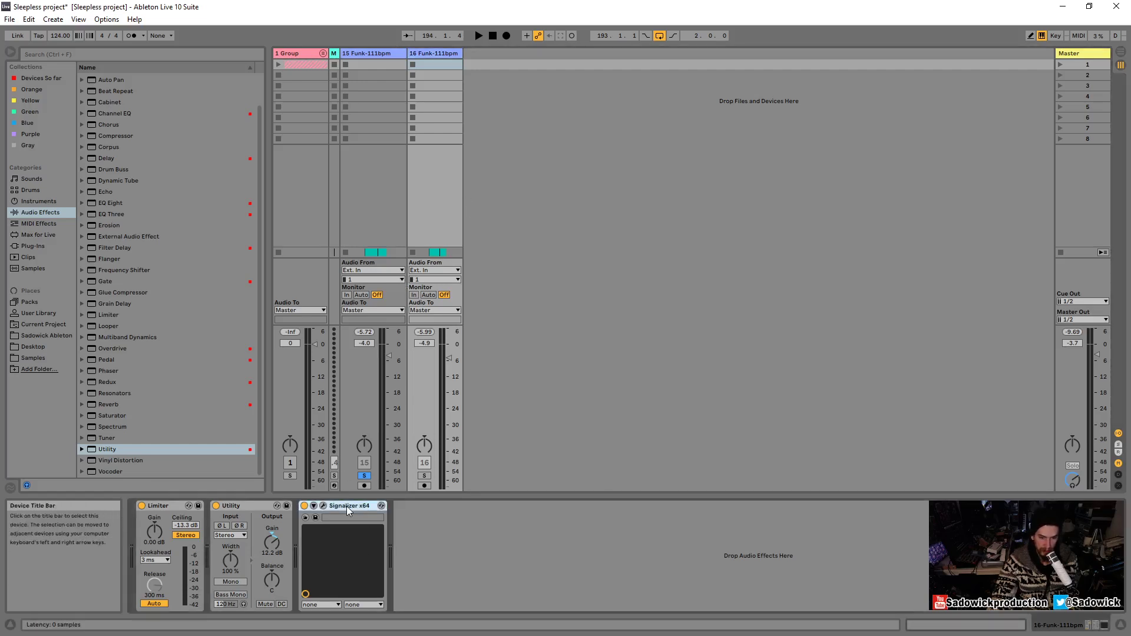
left_click(381, 54)
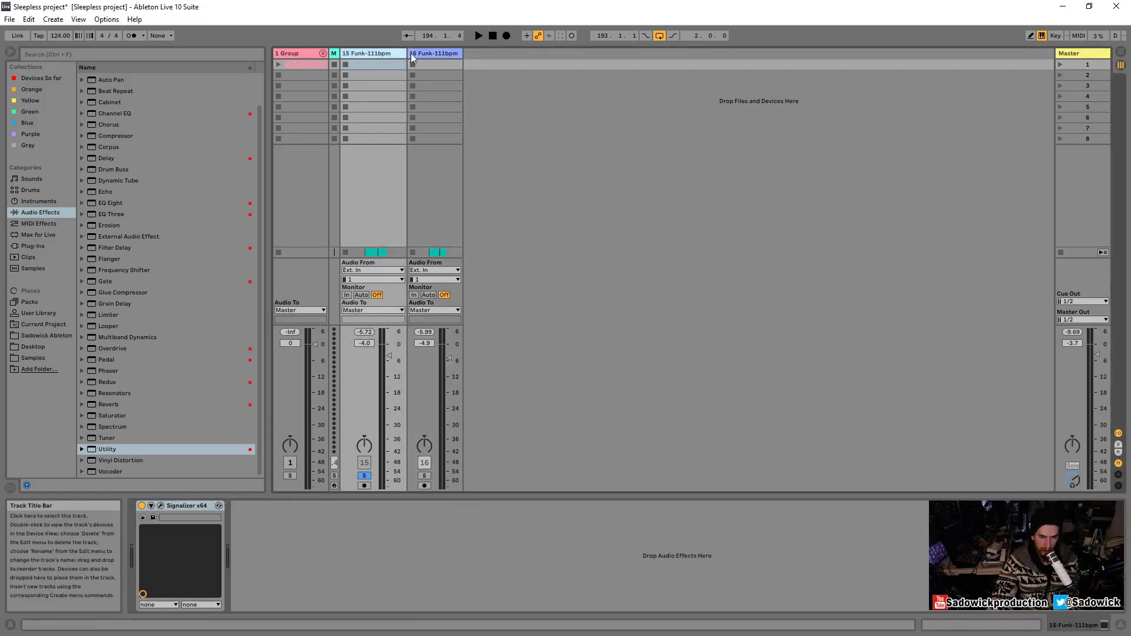
left_click(433, 52, "shift")
left_click(1121, 52)
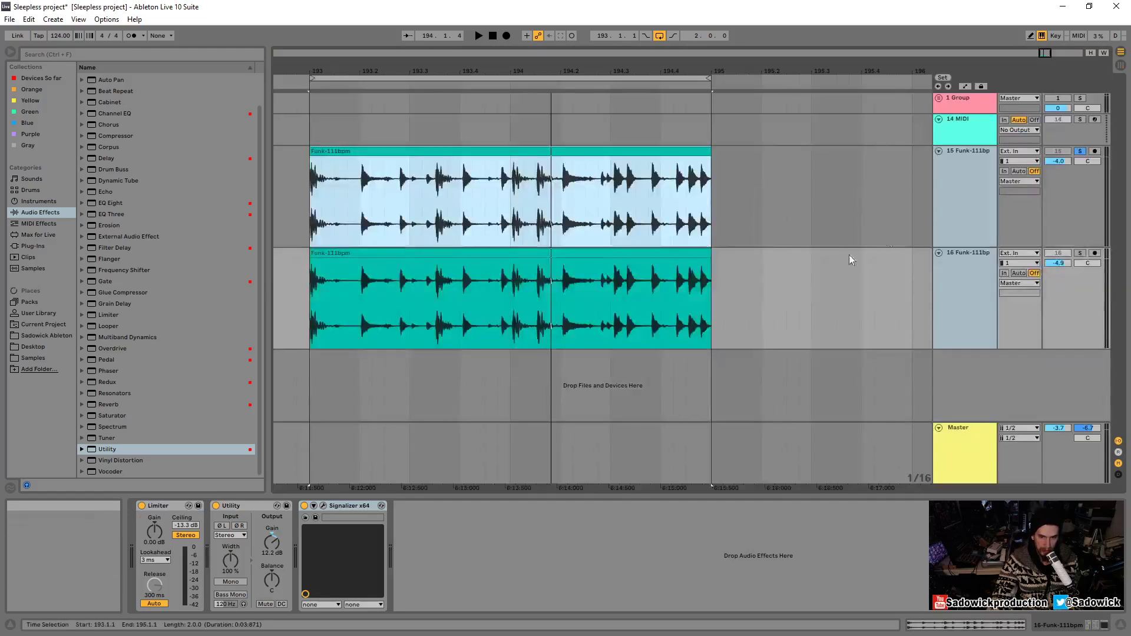
left_click(983, 154)
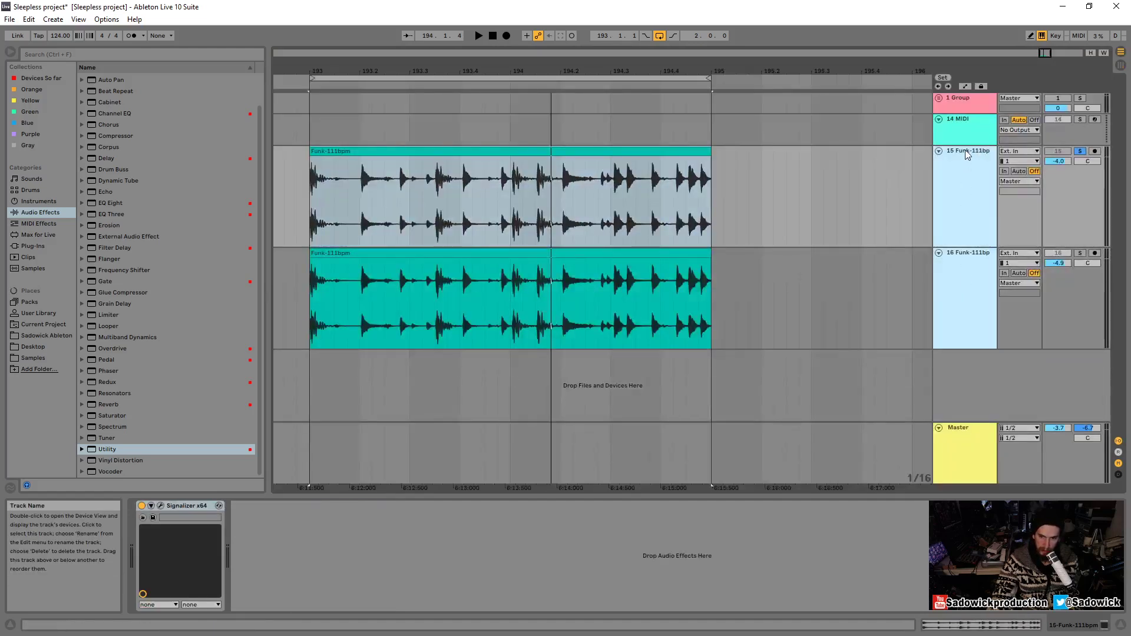
right_click(967, 155)
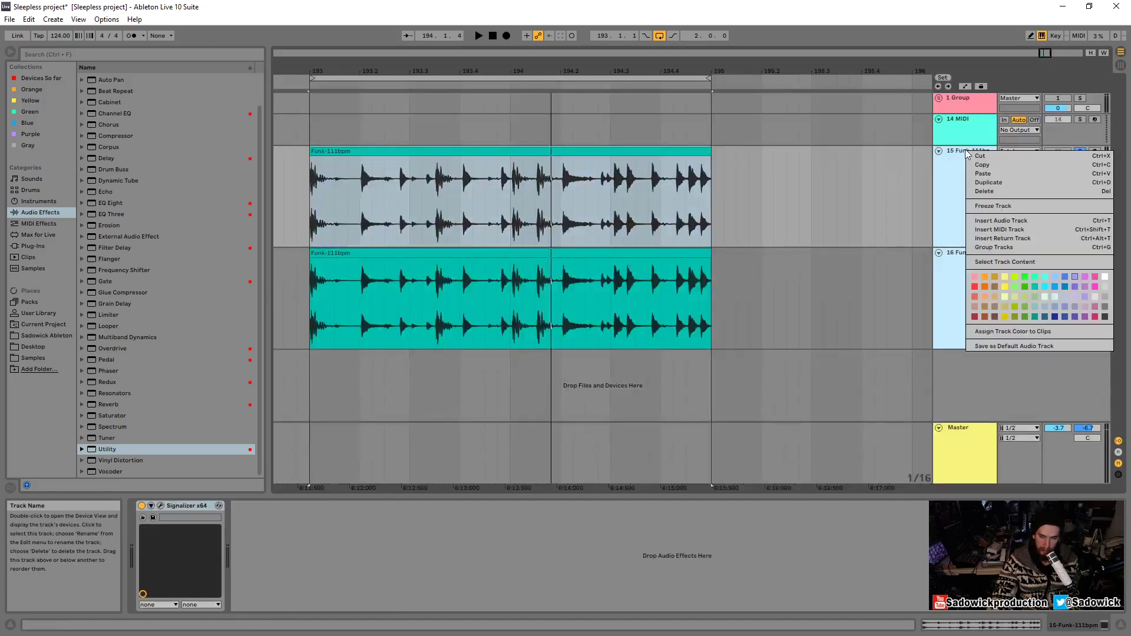
left_click(1017, 247)
- Pan the original track to 50L and the limited track to 50R, and move the limited track's Signalizer onto the group
left_click_drag(1083, 206, 1082, 236)
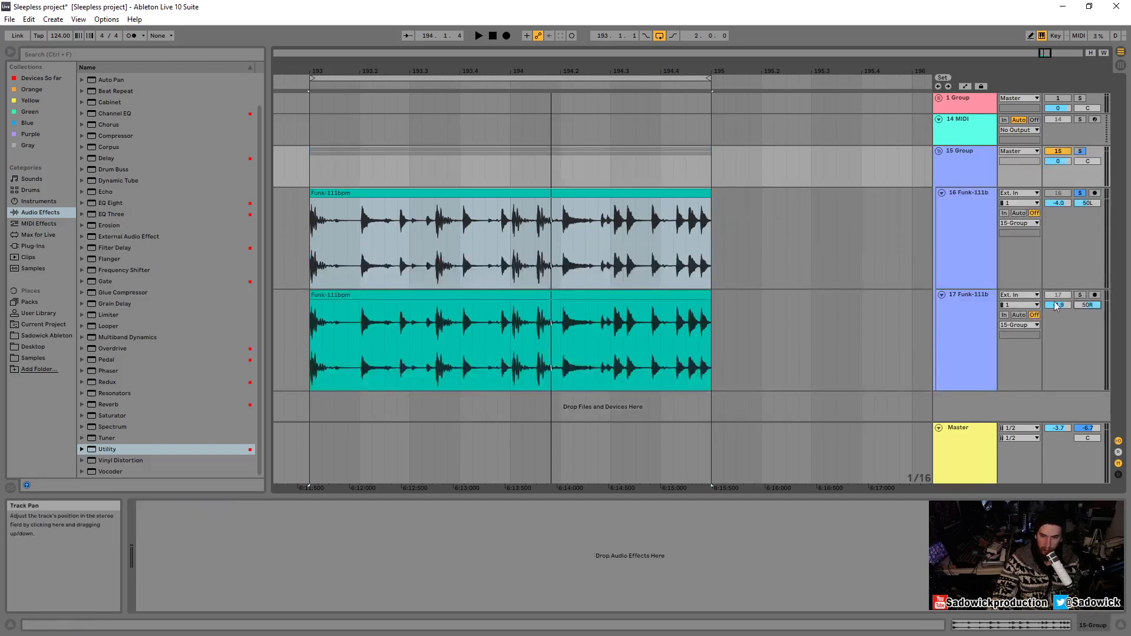
left_click(969, 302)
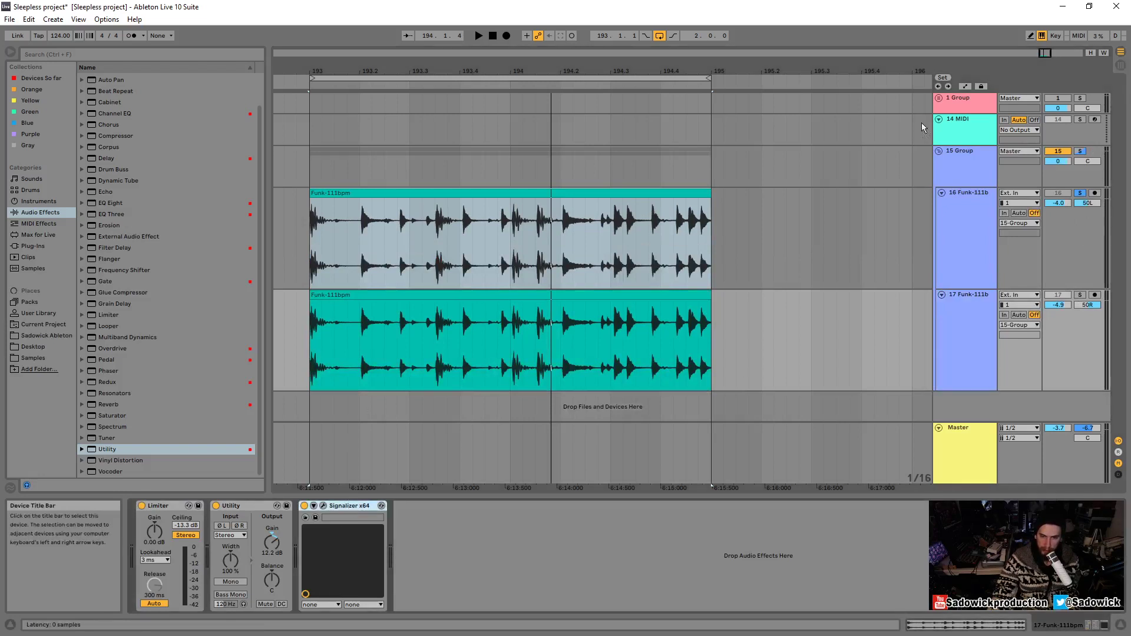
left_click(963, 152)
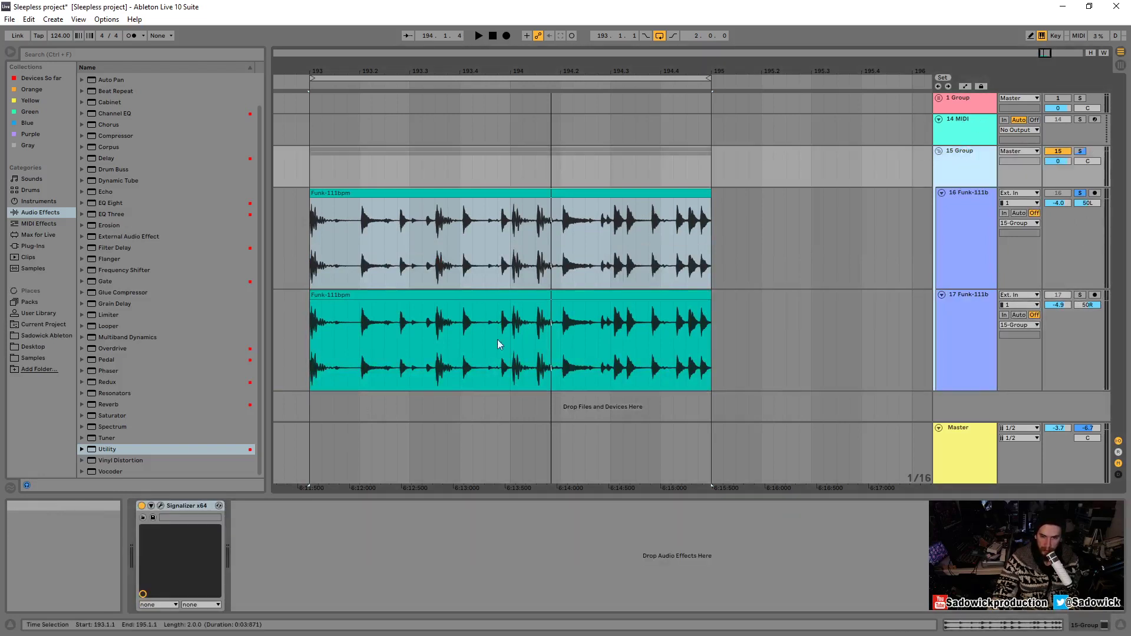
- Open the group's Signalizer window and set the oscilloscope's channel configuration to Separate
left_click(159, 506)
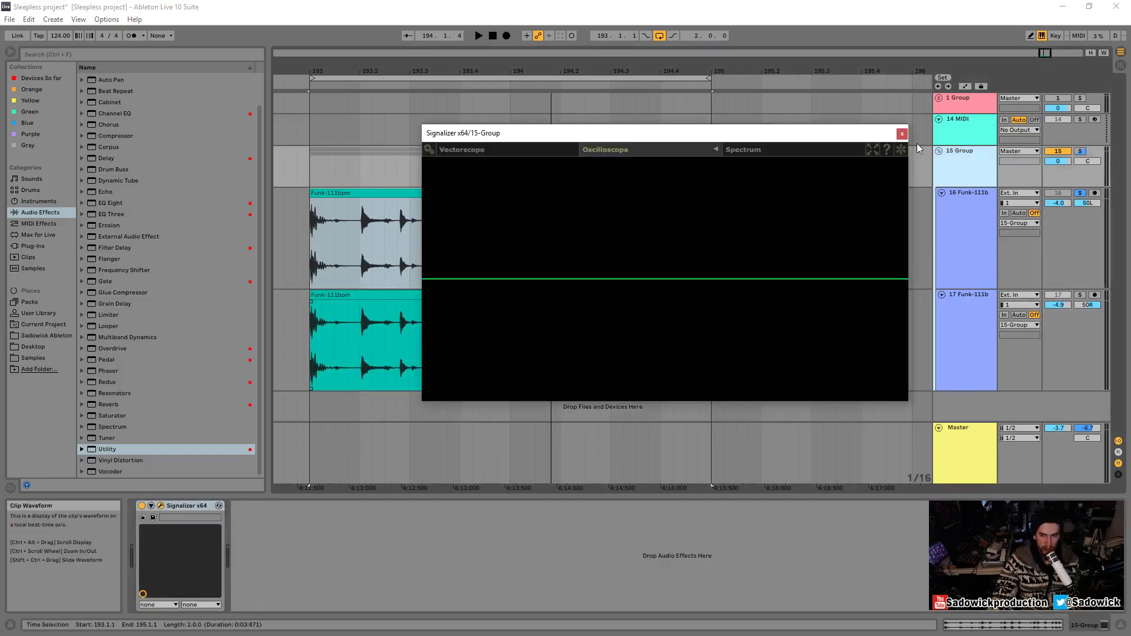
left_click_drag(867, 135, 815, 166)
left_click(976, 196)
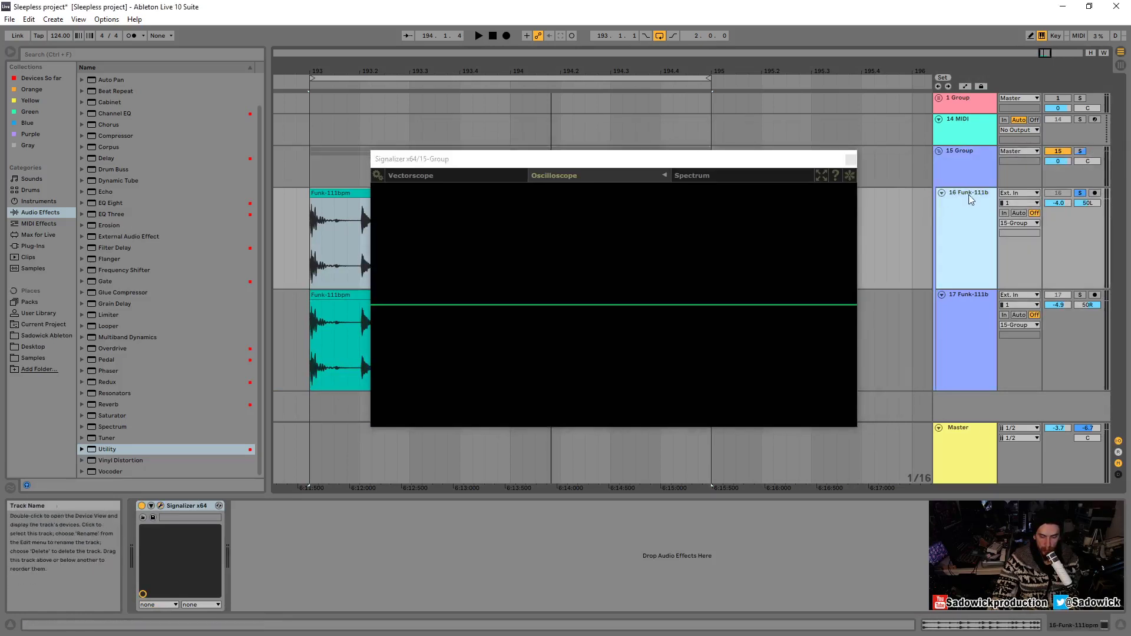
left_click(978, 297)
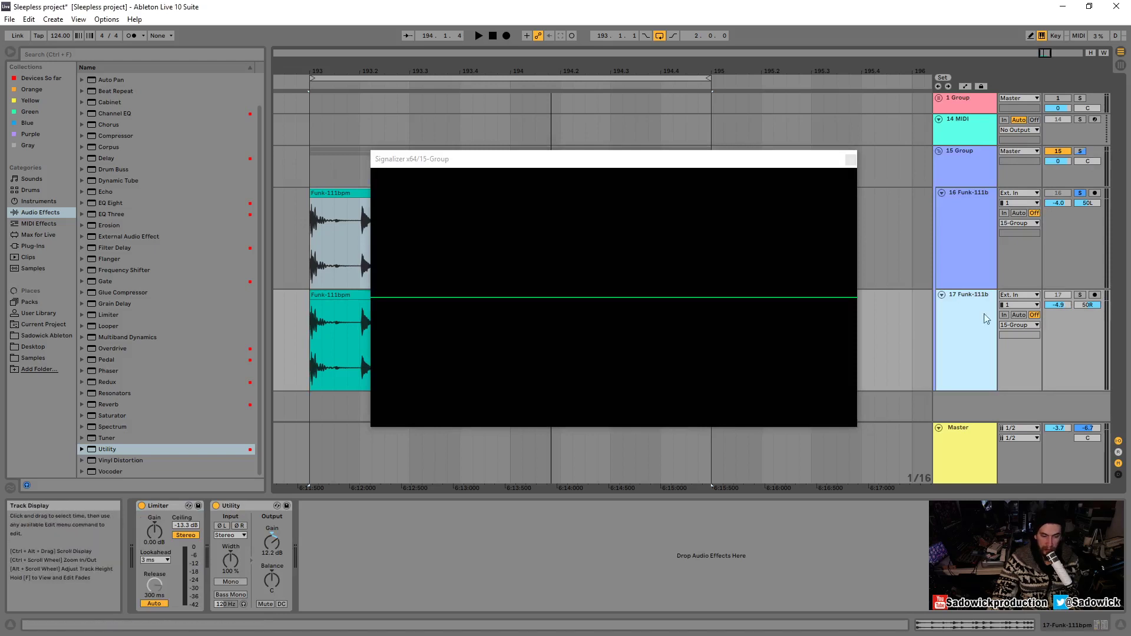
left_click_drag(664, 159, 660, 142)
mouse_move(662, 157)
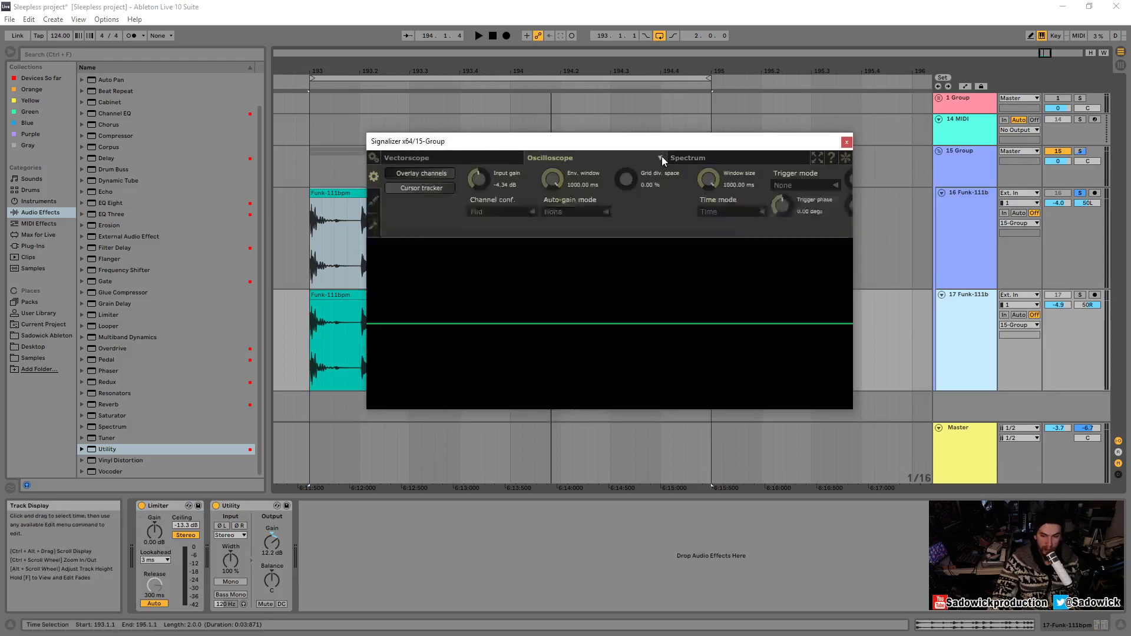
left_click(533, 212)
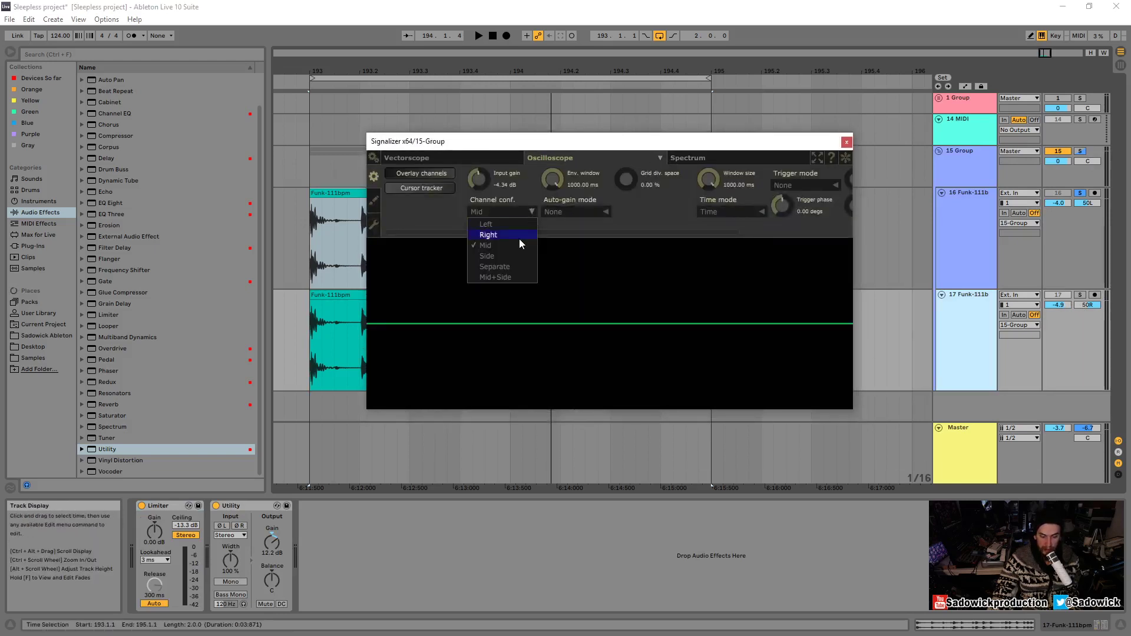
left_click(508, 268)
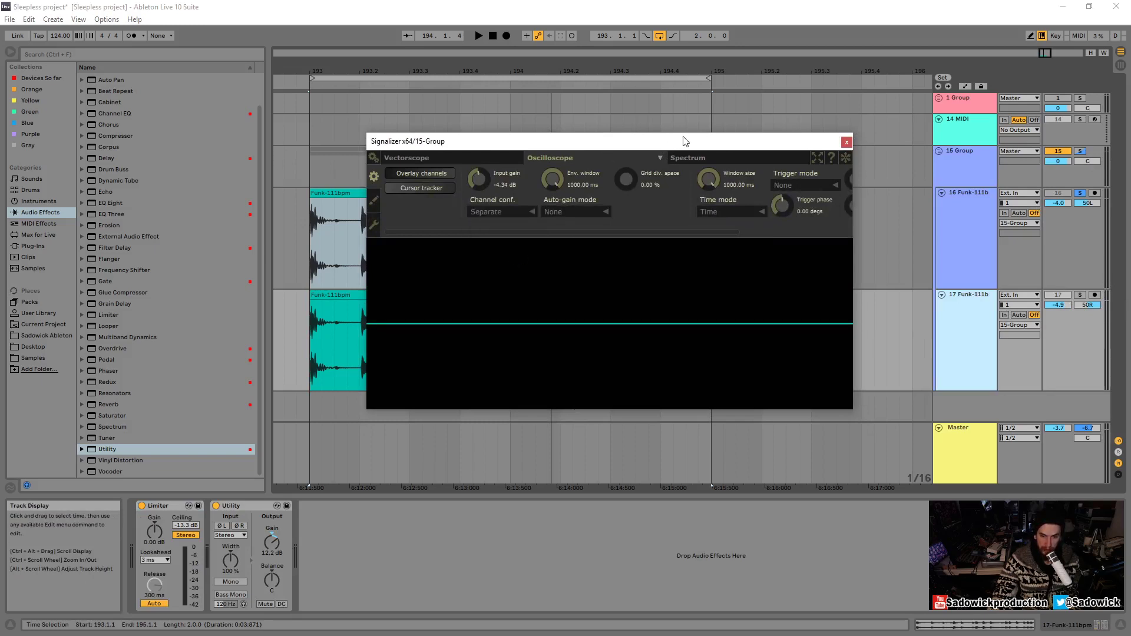
- Clear the solo, activate both Funk-111bpm tracks while muting their group, and play the loop through the oscilloscope
key("space")
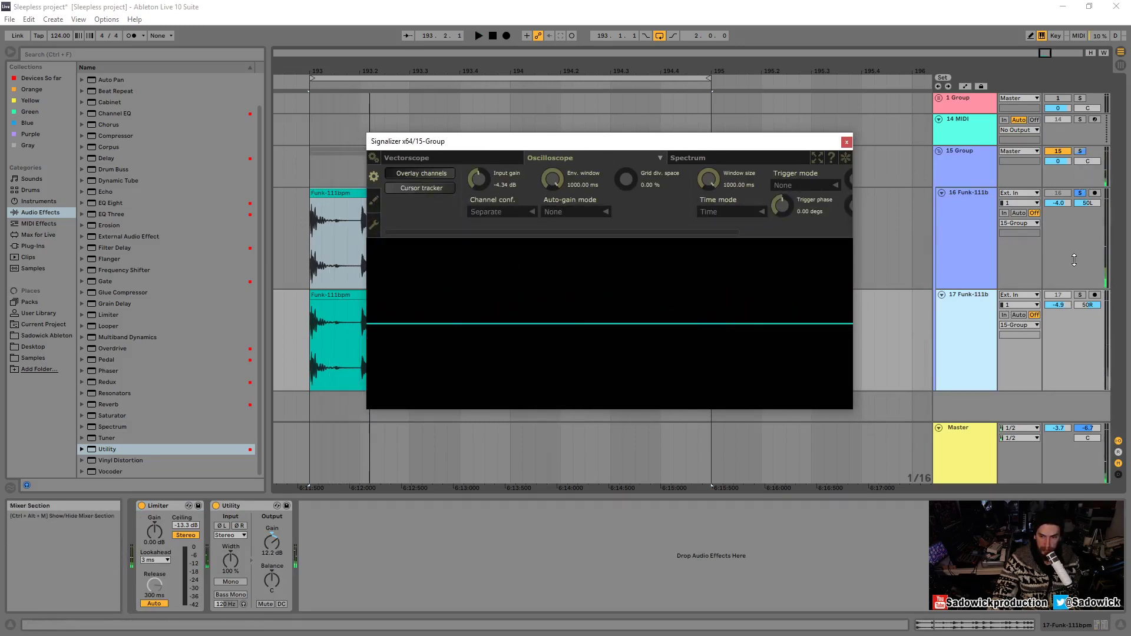
left_click(1080, 151)
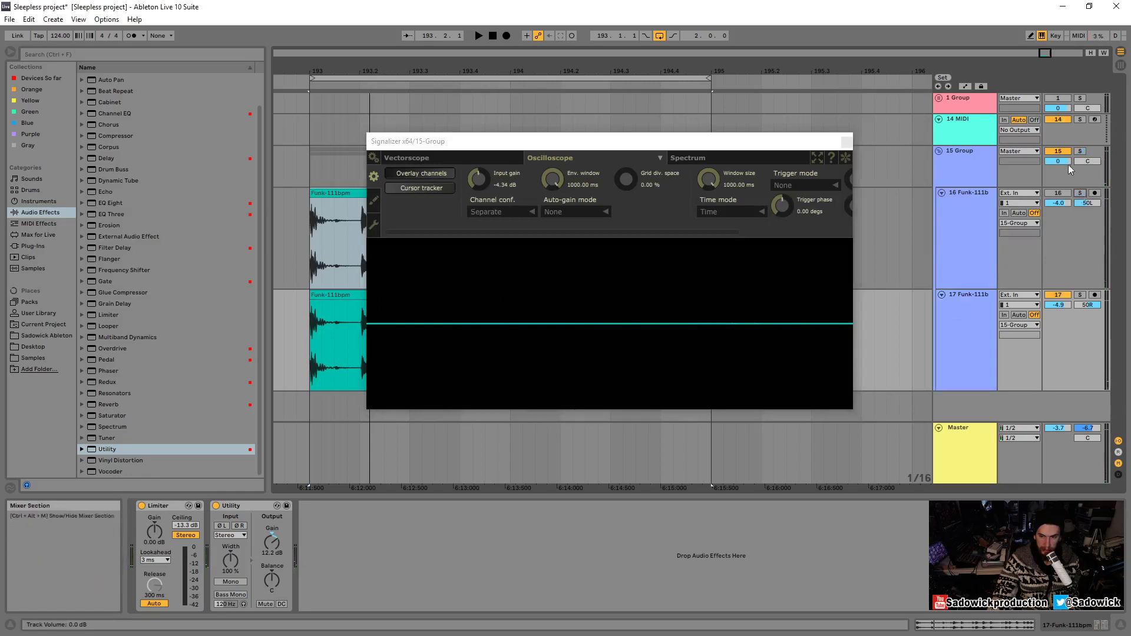
left_click(1058, 194)
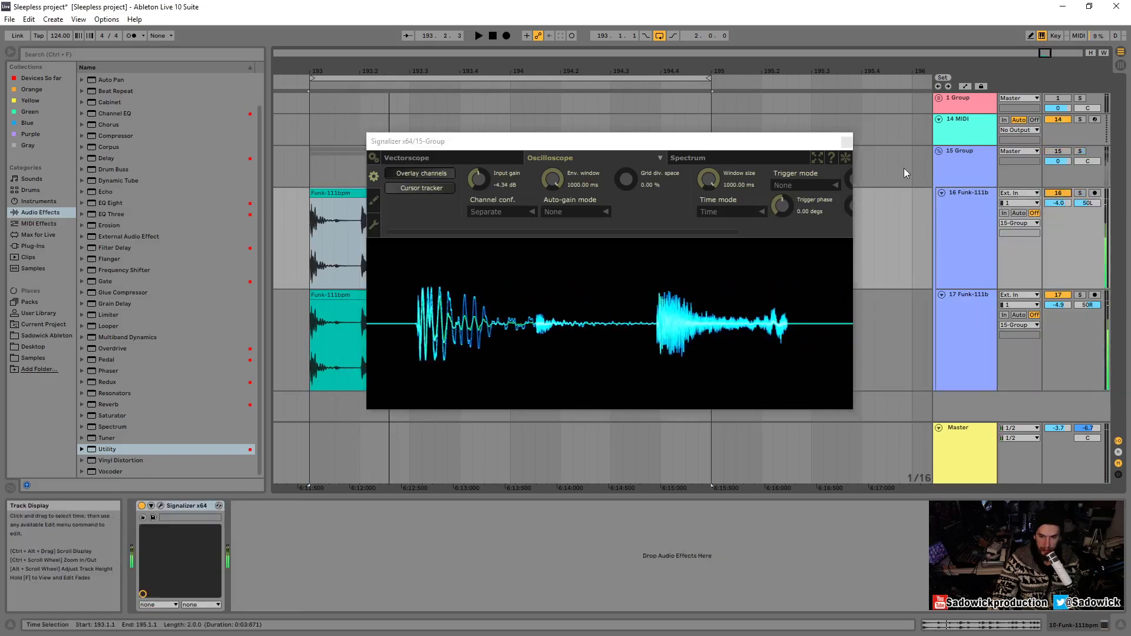
key("space")
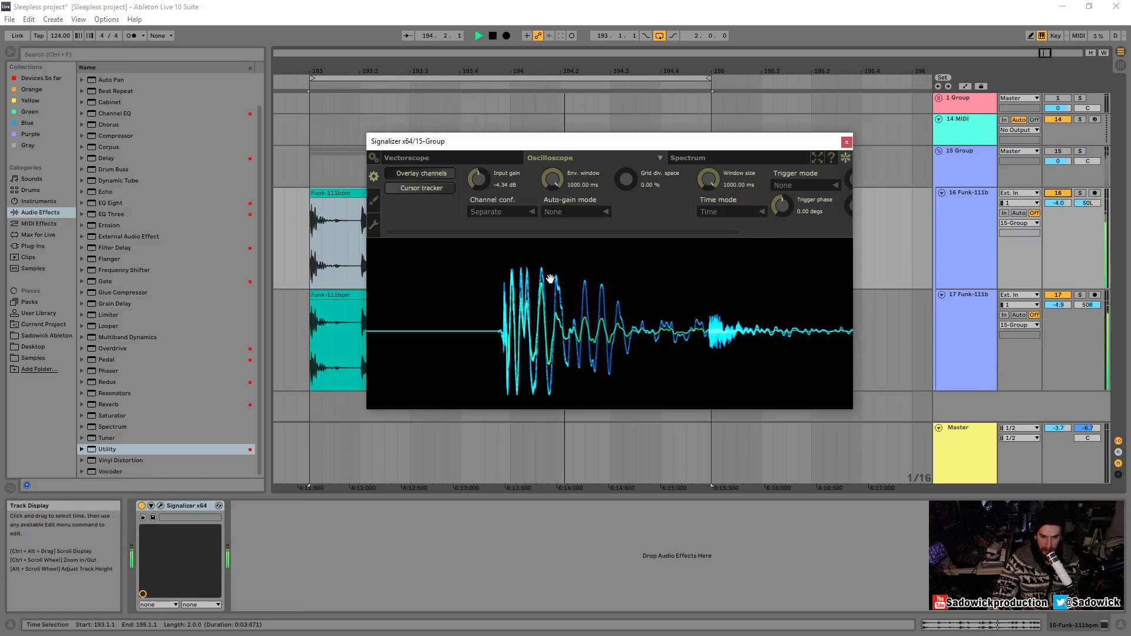
- Examine the overlaid limited and unprocessed waveforms in the oscilloscope, framing the transient peaks of the drum hit
left_click_drag(497, 298, 517, 255)
scroll(539, 287, "down", 2)
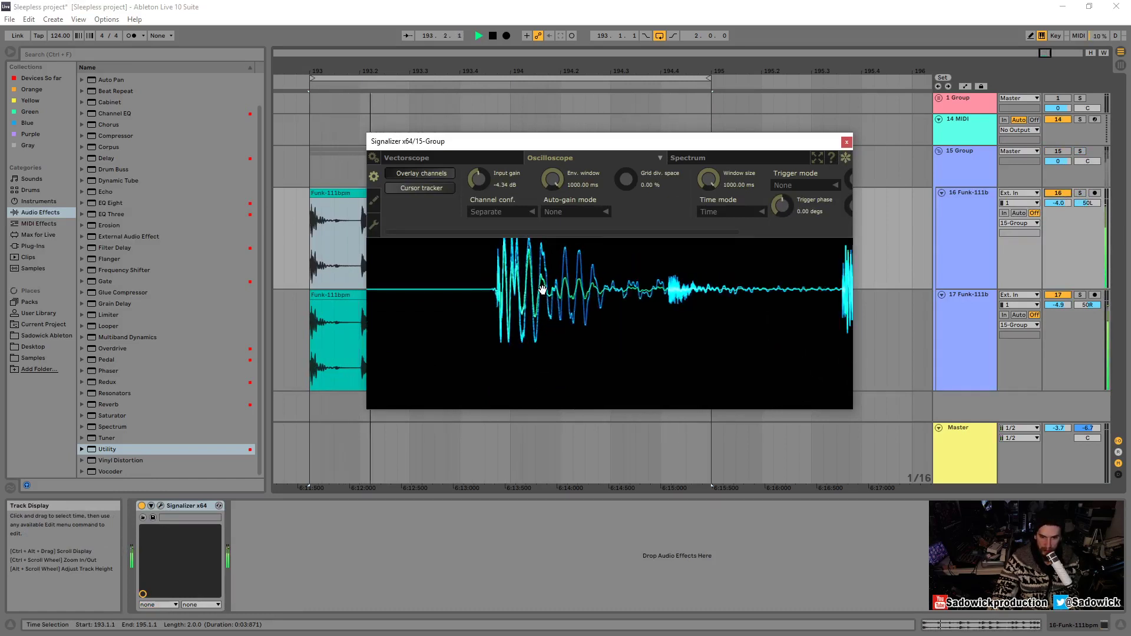
left_click_drag(583, 301, 590, 333)
scroll(560, 319, "up", 5)
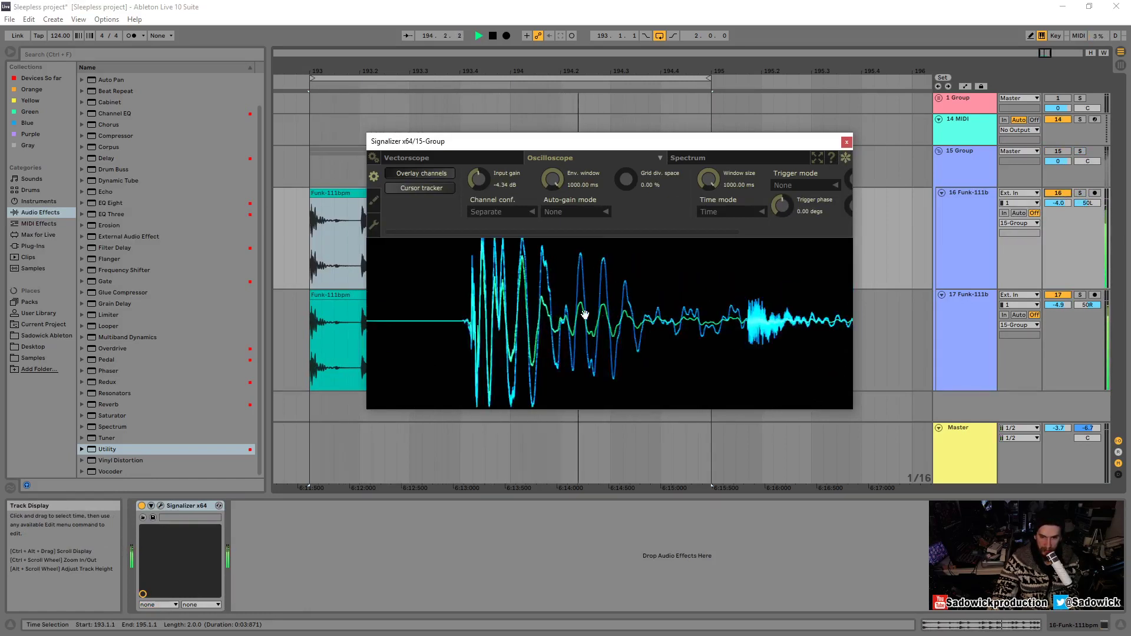
scroll(538, 298, "down", 2)
mouse_move(536, 306)
left_mouse_down()
mouse_move(471, 339)
mouse_move(510, 349)
left_mouse_up()
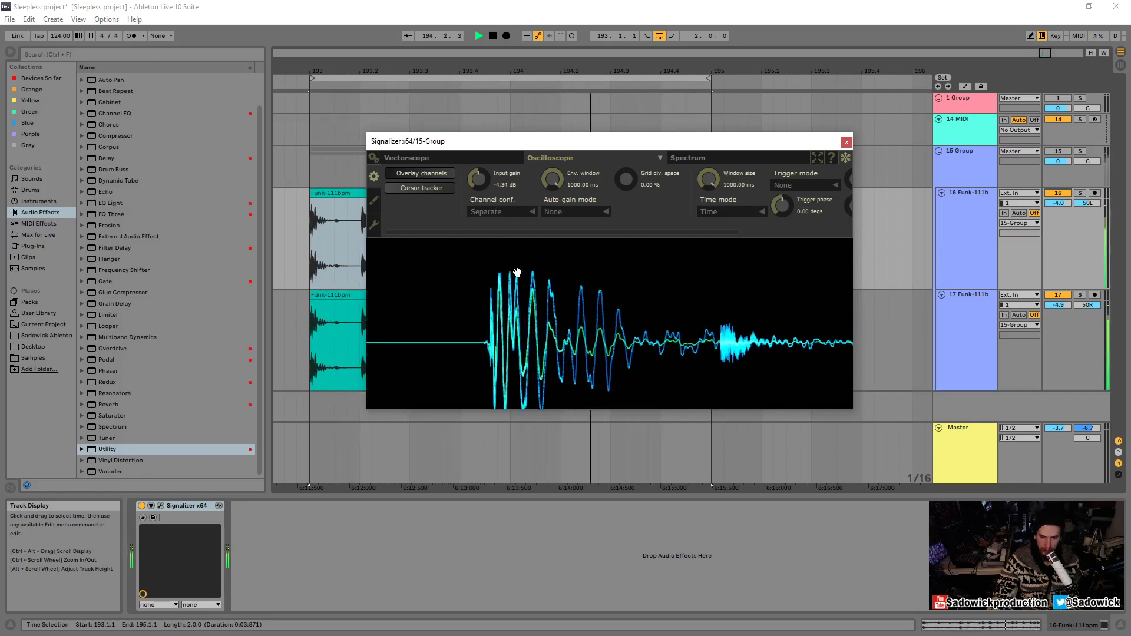
- Change the oscilloscope's primary colour to magenta and its secondary colour to yellow-green in the rendering settings
left_click(374, 200)
left_click_drag(476, 132, 351, 86)
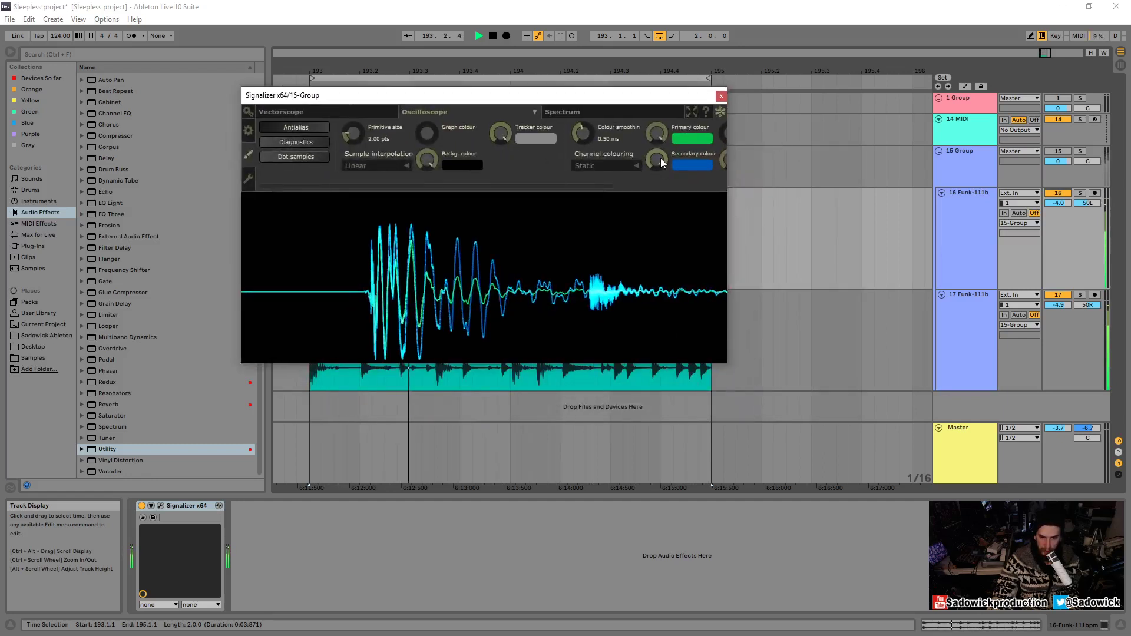
mouse_move(659, 158)
left_mouse_down()
mouse_move(659, 175)
mouse_move(653, 143)
left_mouse_up()
left_click_drag(653, 144, 654, 164)
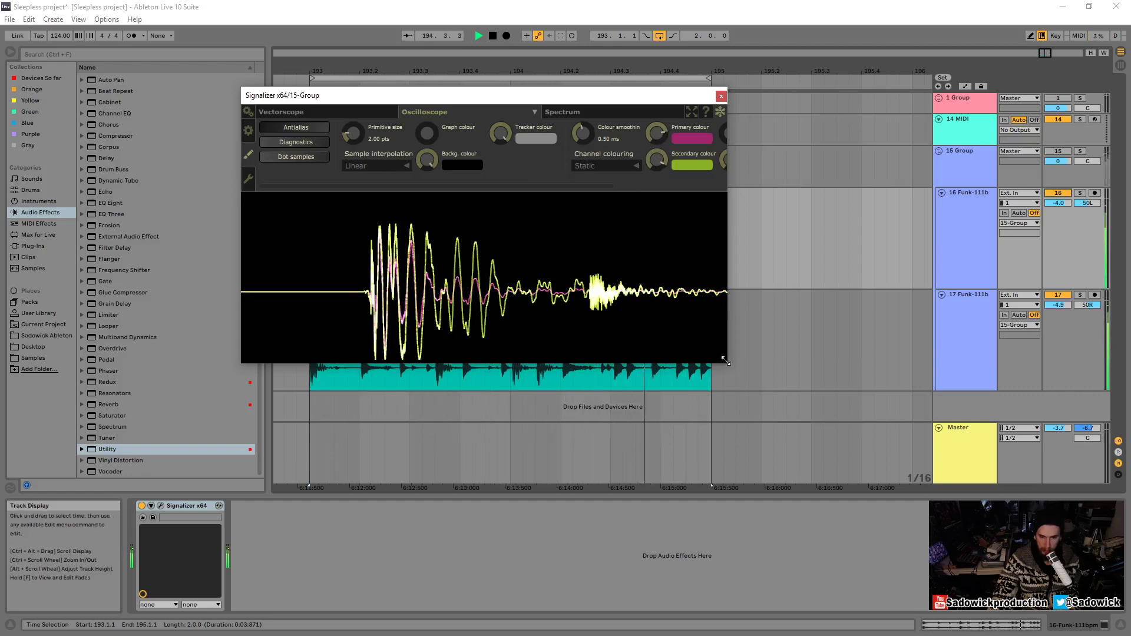
- Enlarge the Signalizer window and examine the overlaid limited and unprocessed waveforms across the loop's drum hits
left_click_drag(726, 365, 935, 479)
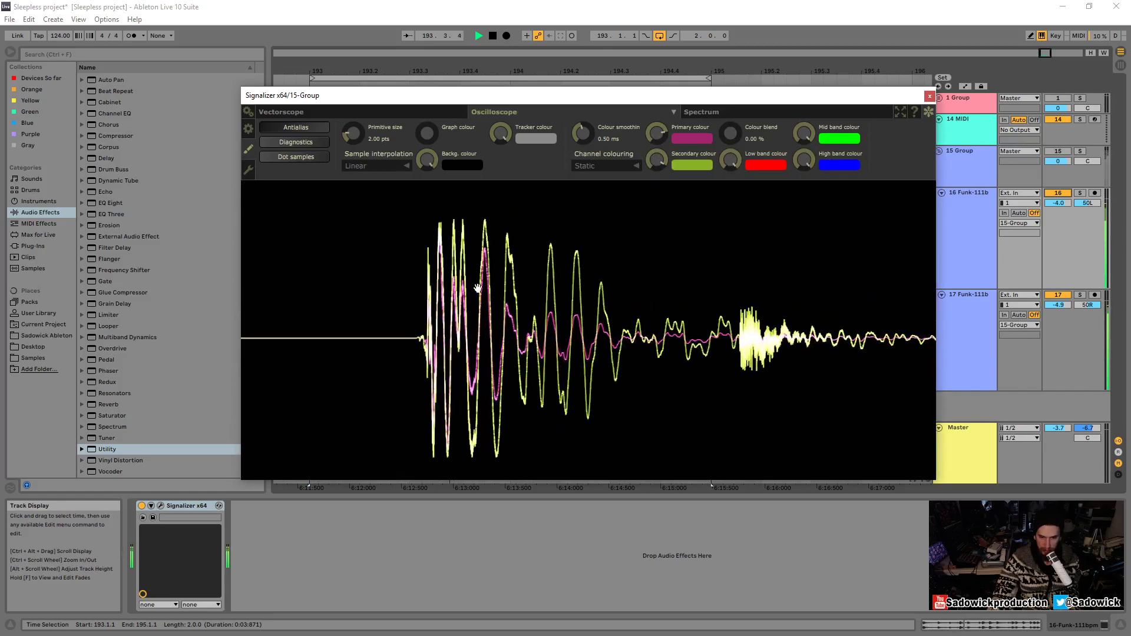
scroll(454, 313, "up", 2)
left_click_drag(422, 283, 392, 245)
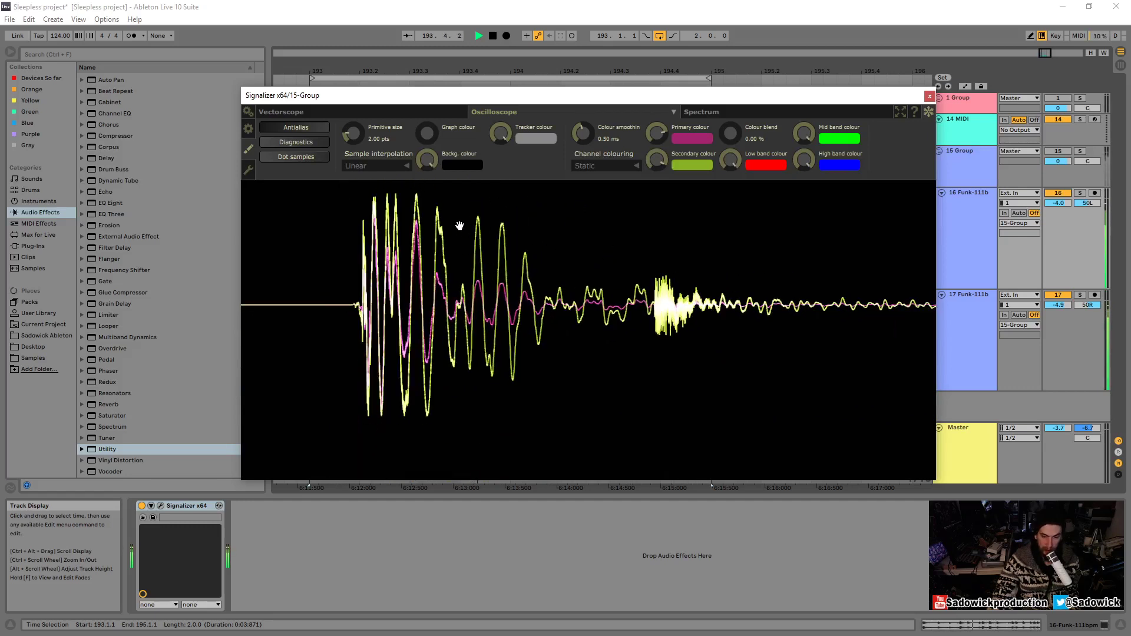
left_click_drag(442, 218, 516, 277)
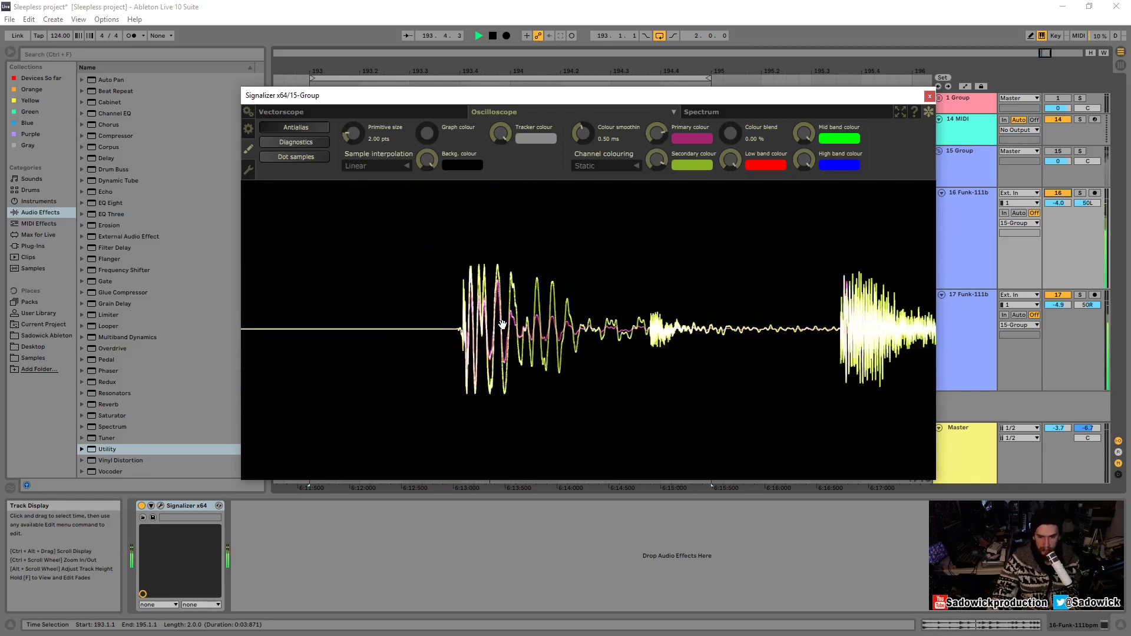
scroll(506, 324, "up", 2)
left_click_drag(618, 311, 518, 318)
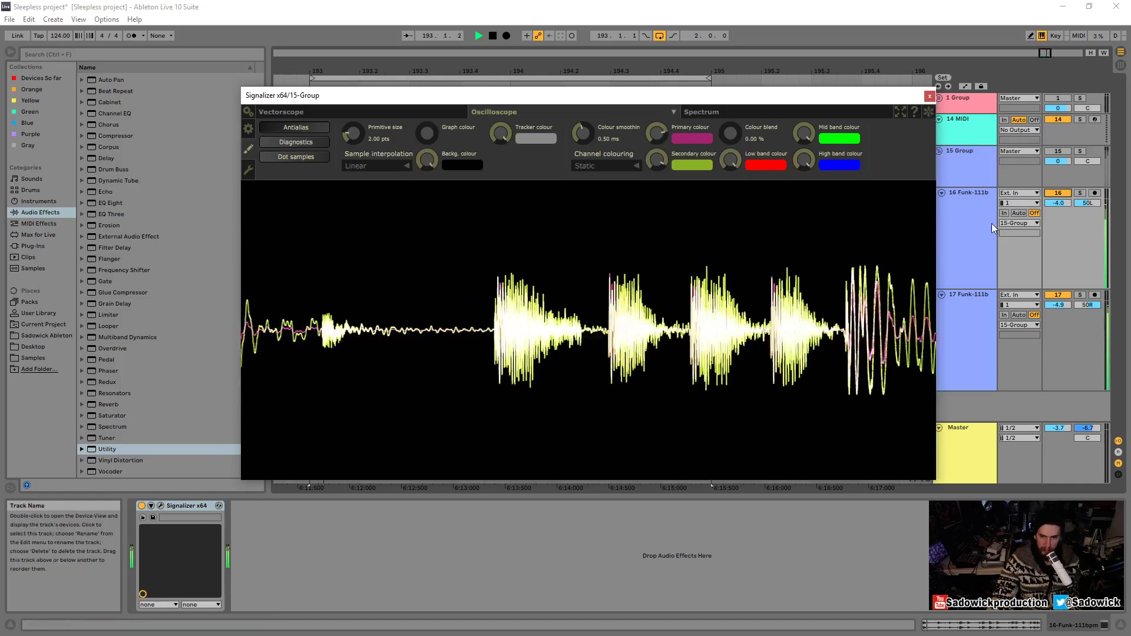
- Replay the loop, freeze the oscilloscope on its opening drum hit, and examine the two overlaid transients up close
key("space")
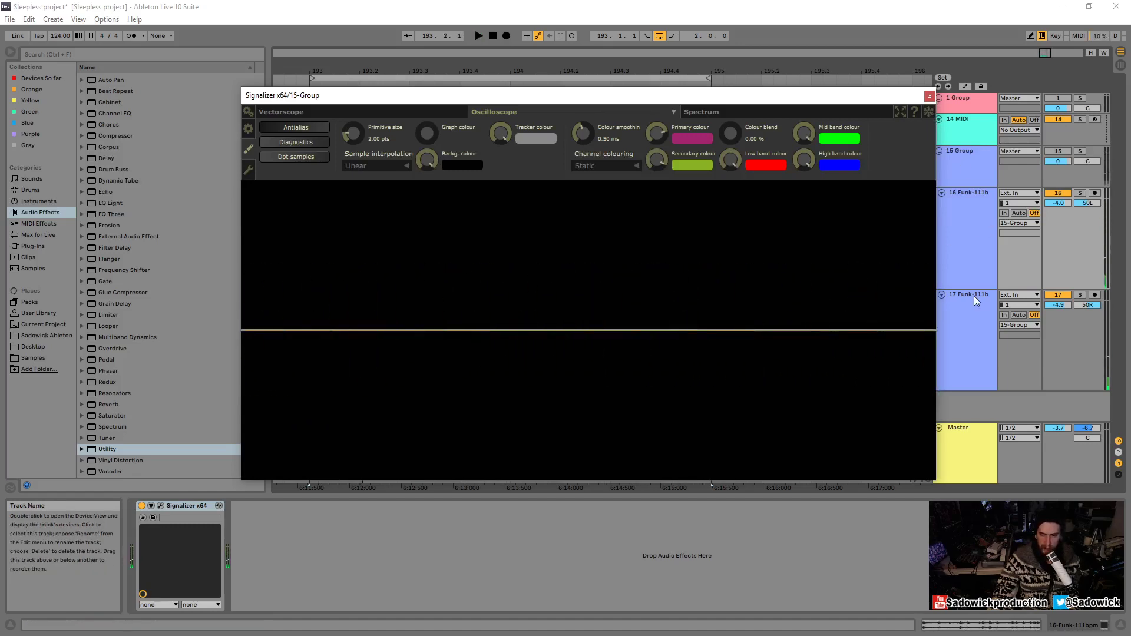
left_click(1079, 246)
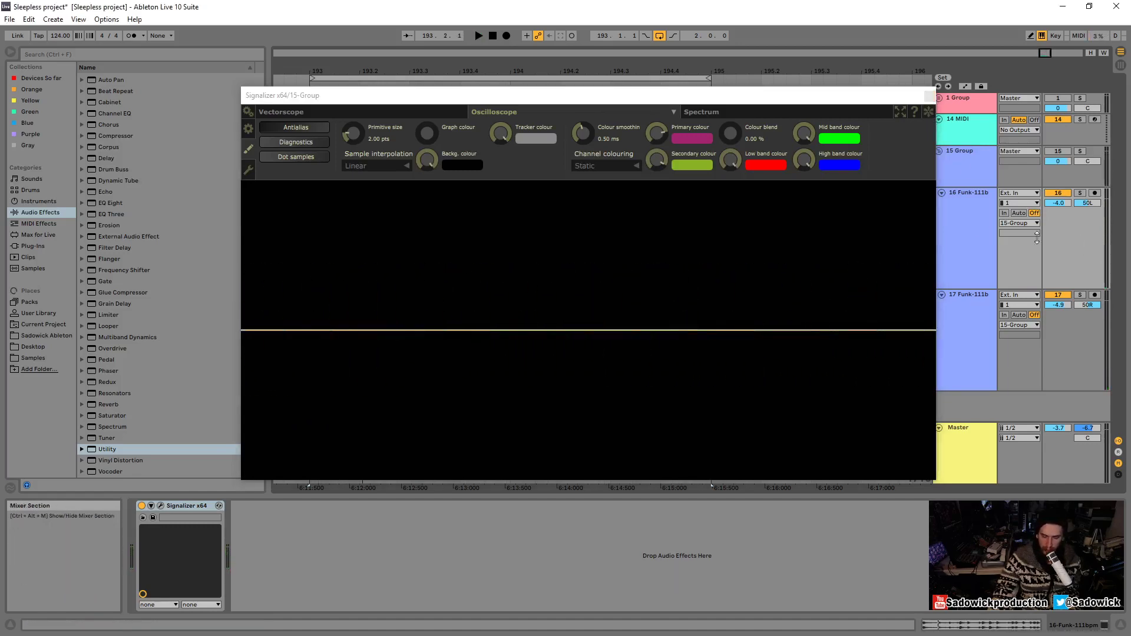
key("space")
key("space")
left_click(931, 115)
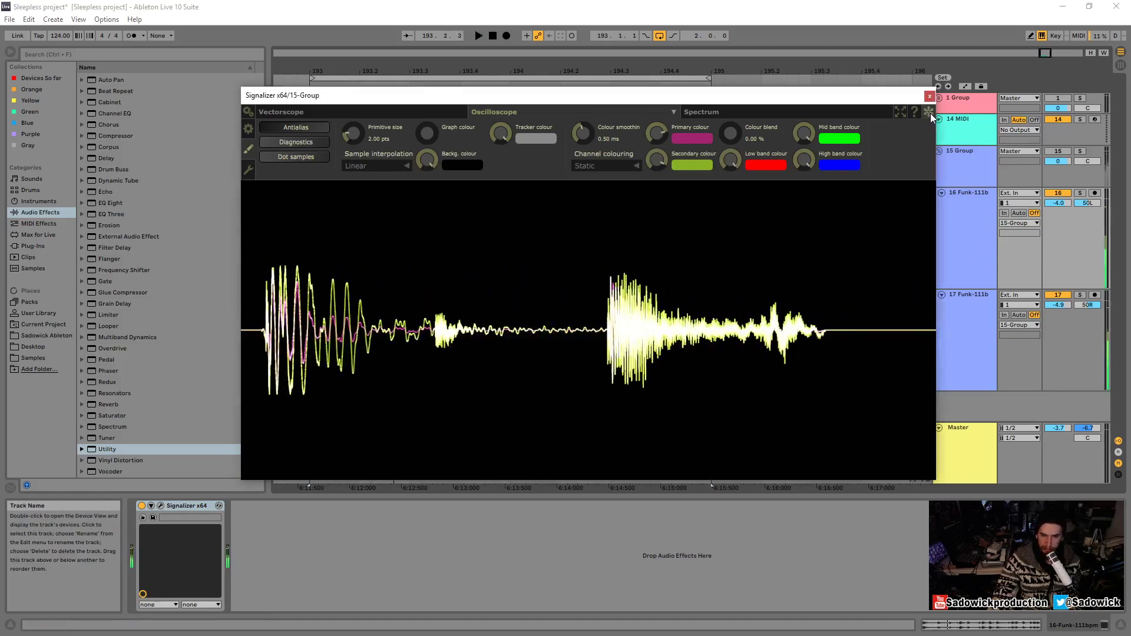
mouse_move(427, 358)
left_mouse_down()
mouse_move(503, 355)
mouse_move(504, 367)
left_mouse_up()
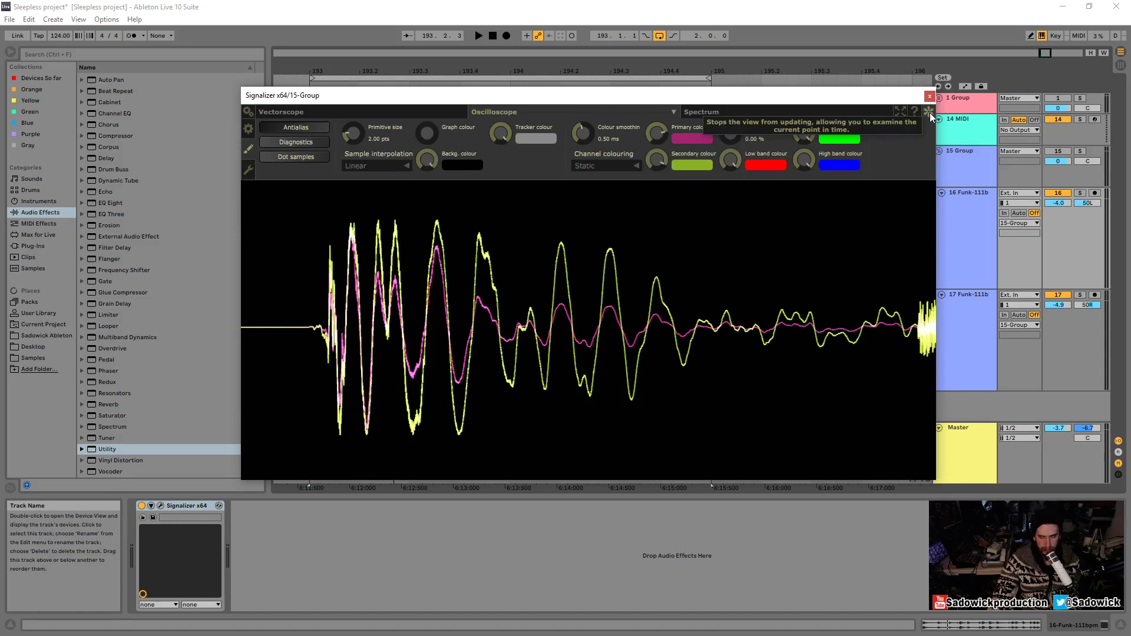
- Bypass the Utility on the limited track and compare its frozen waveform with the unprocessed one on a drum hit
key("space")
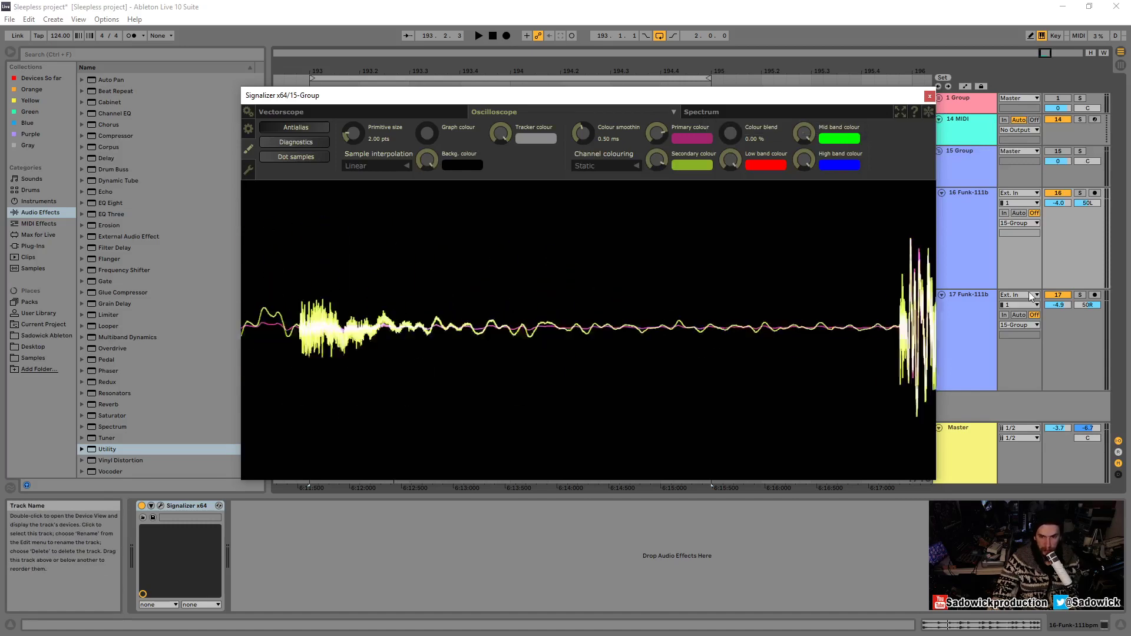
left_click(983, 299)
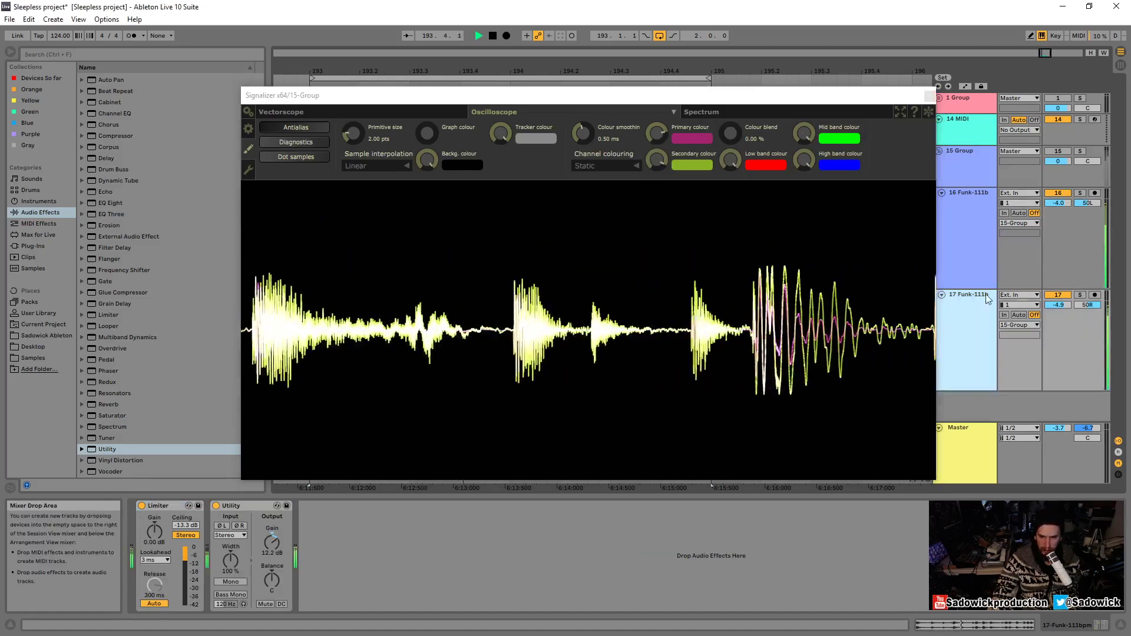
key("space")
left_click(215, 507)
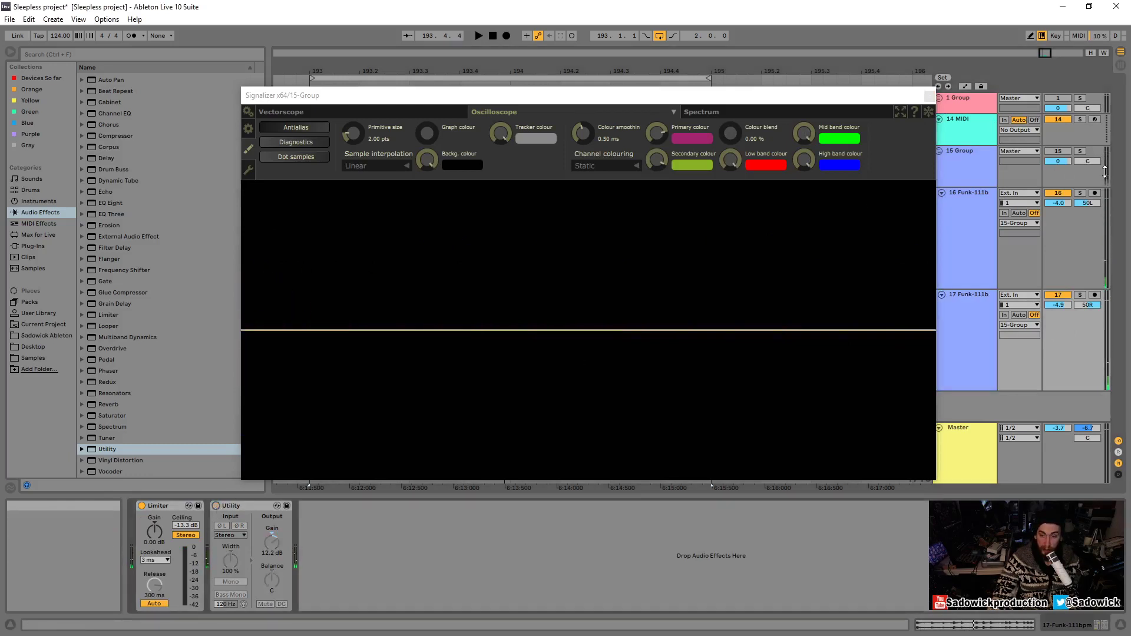
key("space")
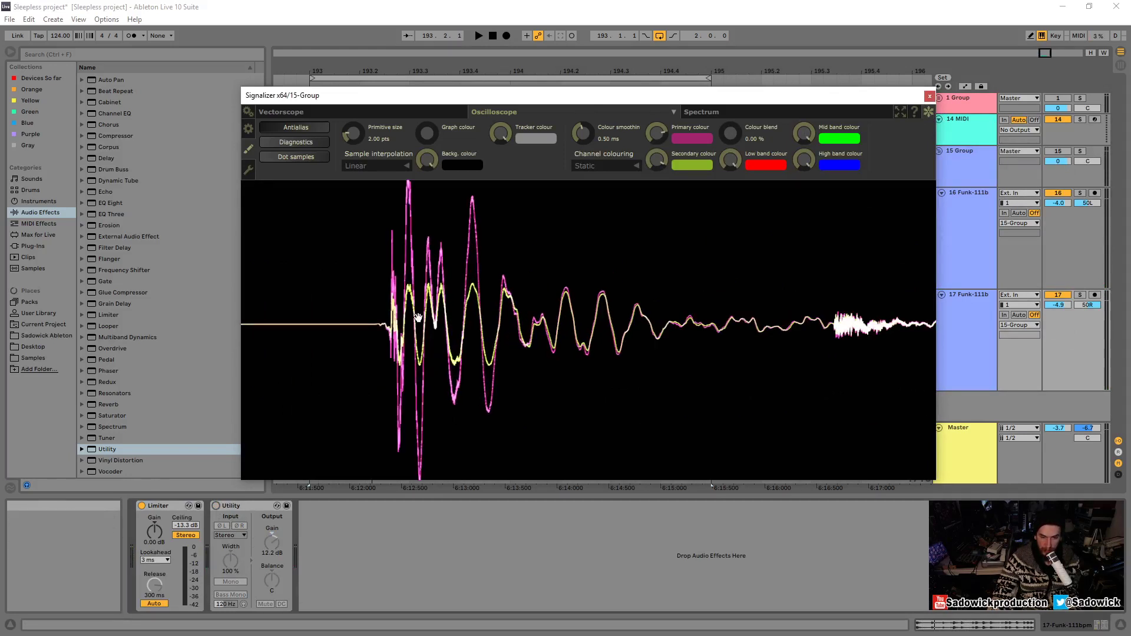
left_click_drag(418, 318, 499, 378)
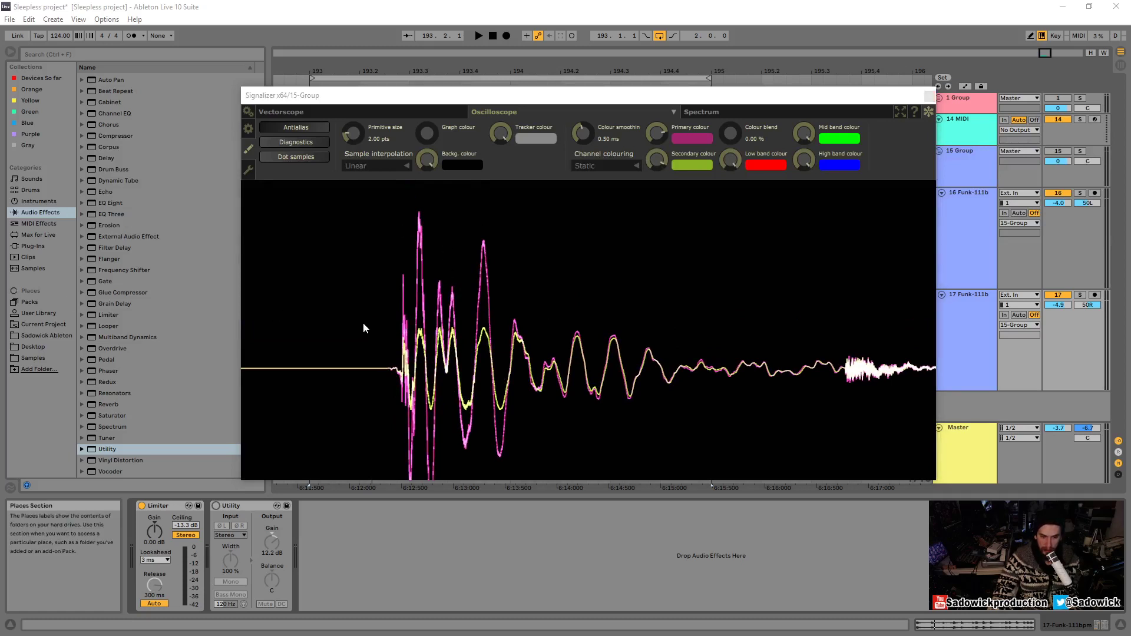
left_click_drag(361, 331, 698, 336)
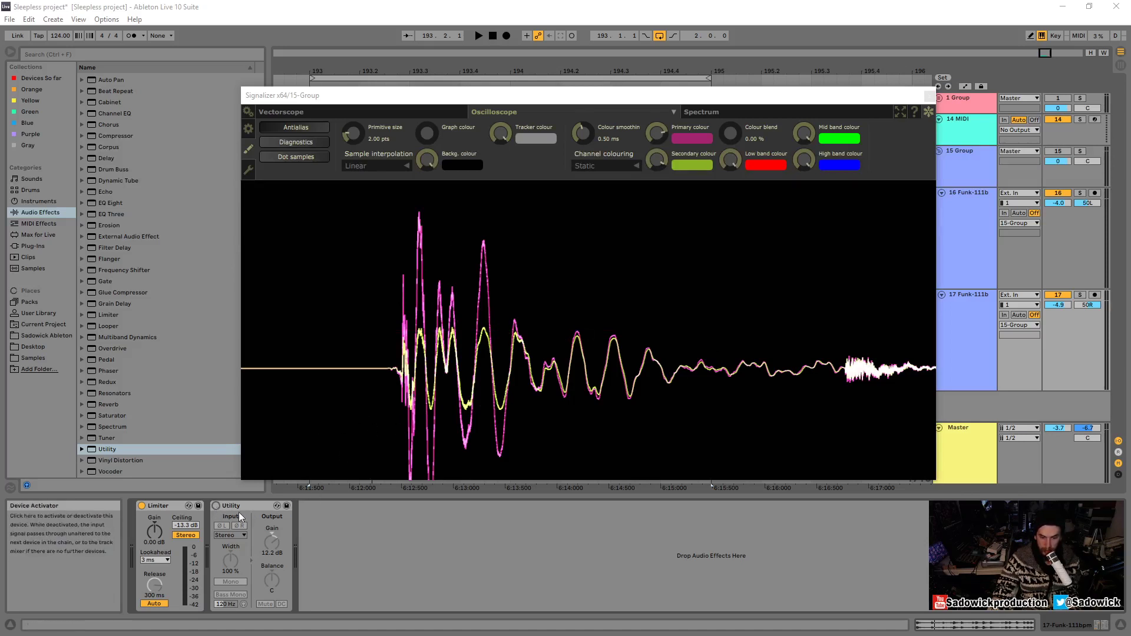
- Reactivate the limited track's Utility, set its gain to 11.7 dB, and play the loop to compare the waveforms
key("space")
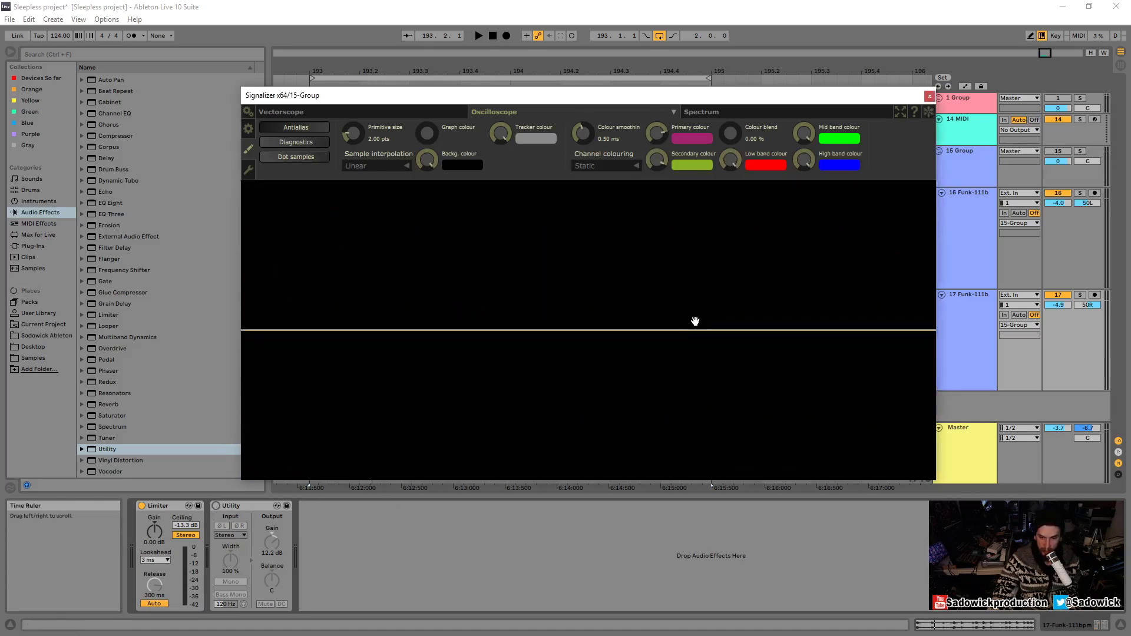
left_click(216, 509)
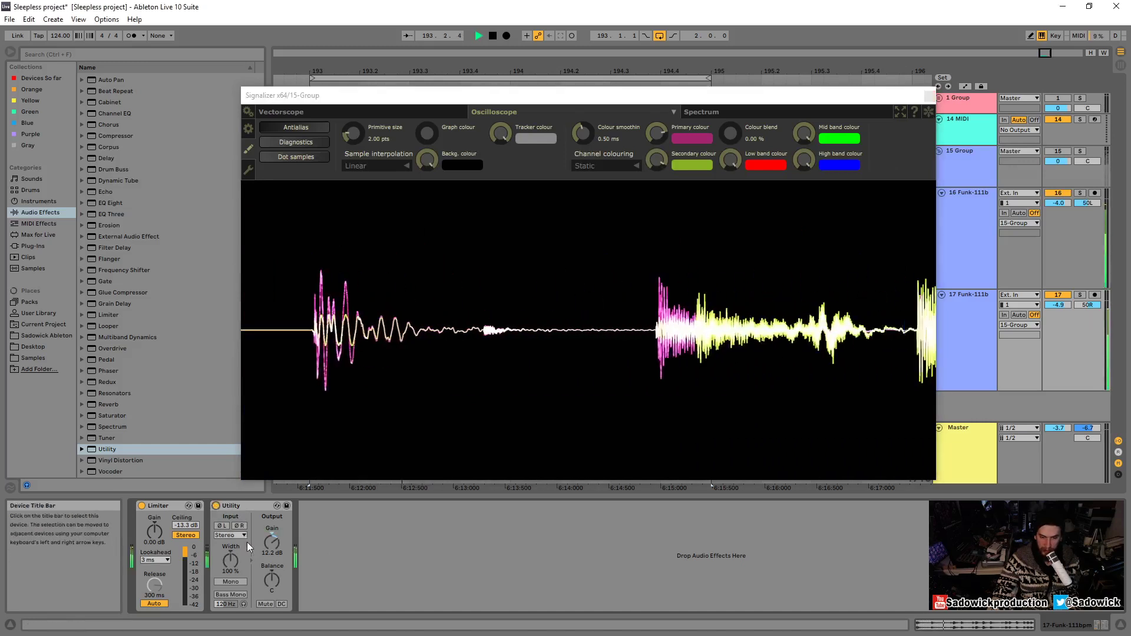
mouse_move(272, 542)
left_mouse_down()
mouse_move(271, 566)
mouse_move(271, 526)
mouse_move(270, 549)
left_mouse_up()
key("space")
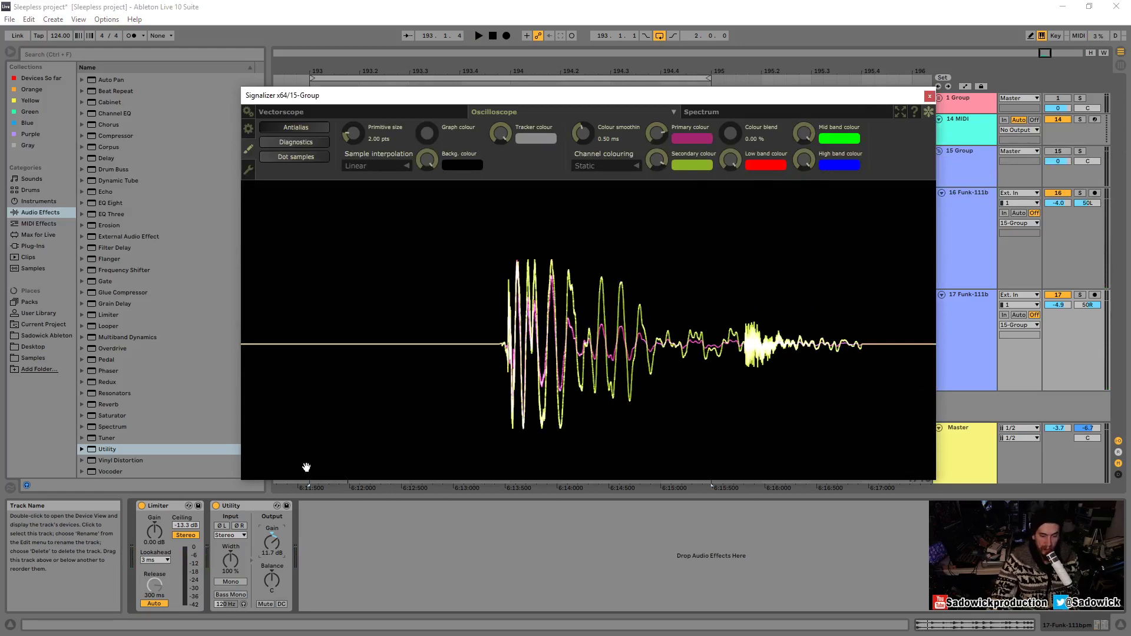
left_click(257, 508)
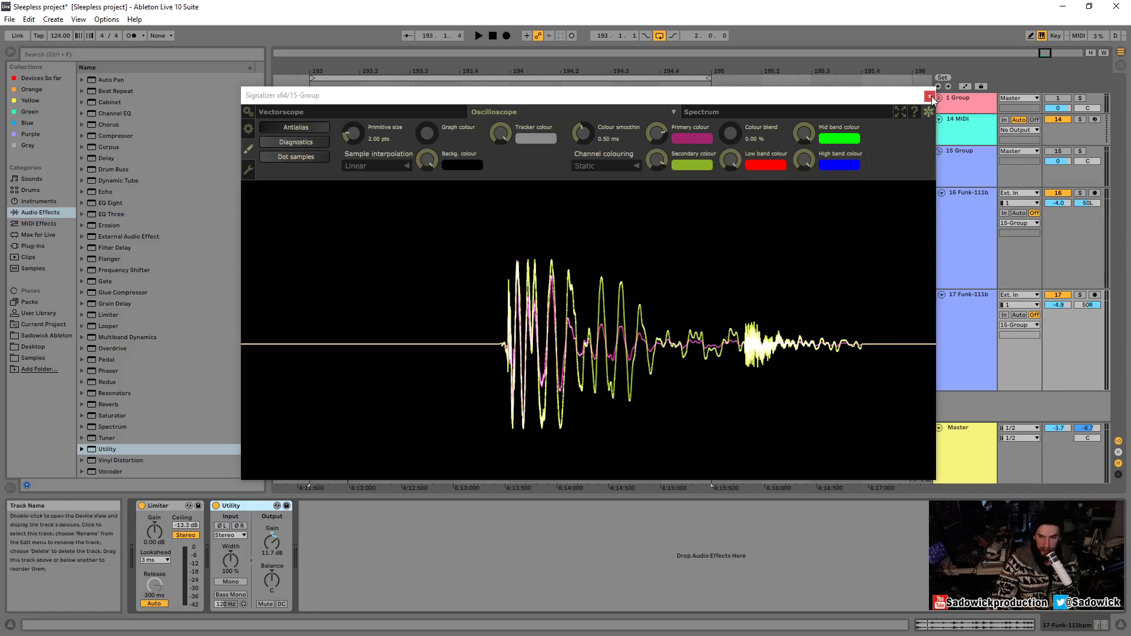
- Centre the limited track's panning and place the track above the deactivated unprocessed copy
left_click(1087, 304)
key("Delete")
left_click(1089, 318)
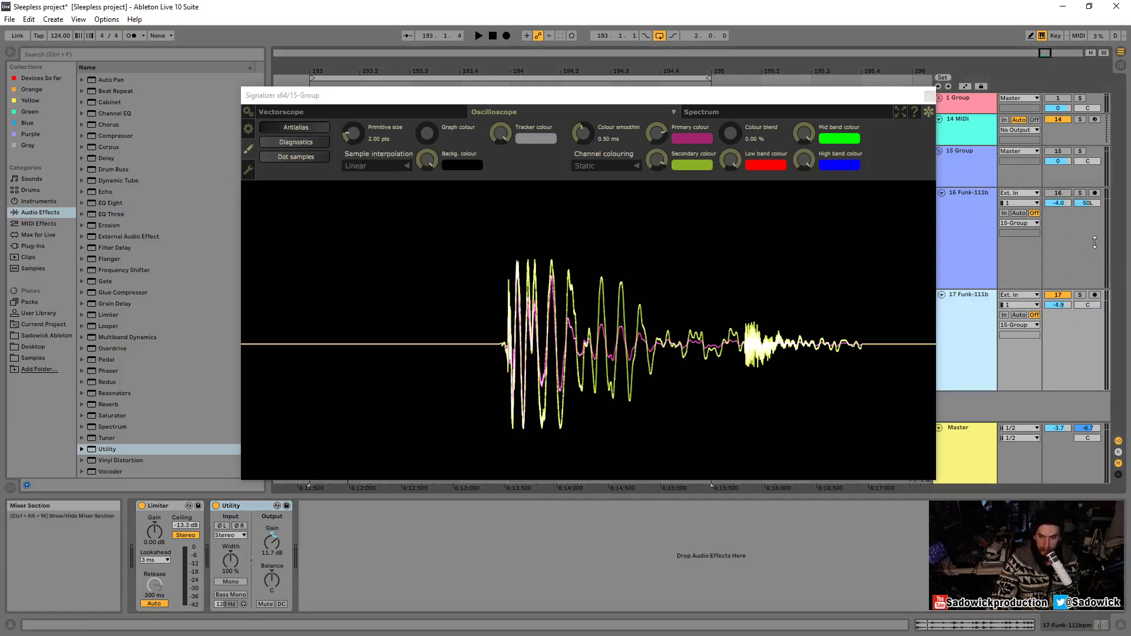
left_click_drag(989, 295, 990, 229)
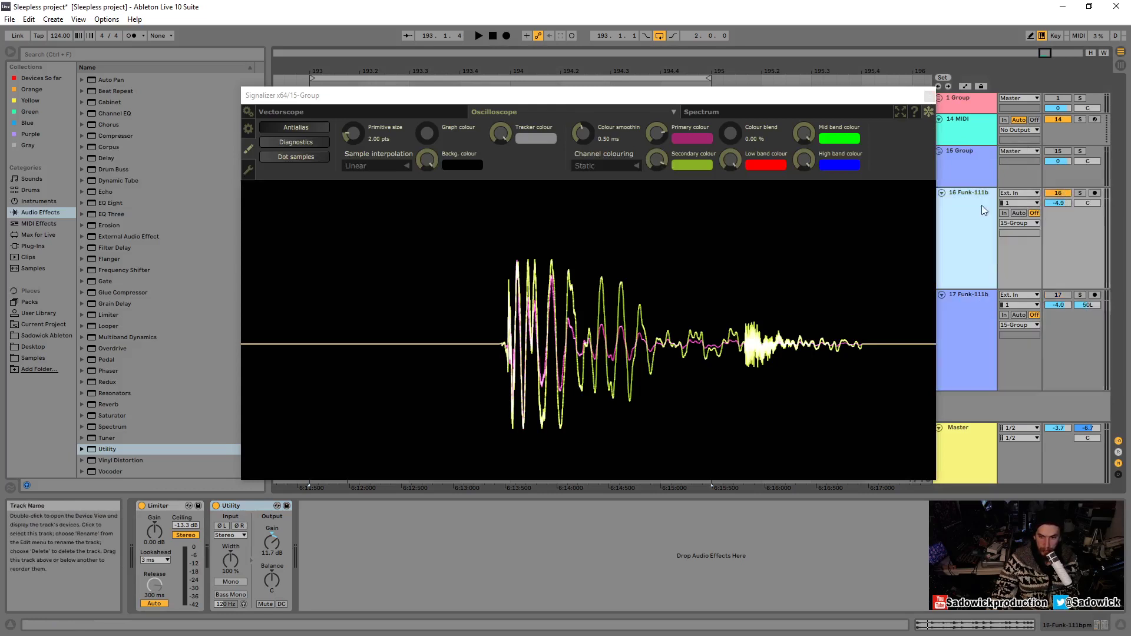
- Move Signalizer from the group onto the limited track after its Utility, and ungroup the two Funk-111bpm tracks
left_click(972, 199)
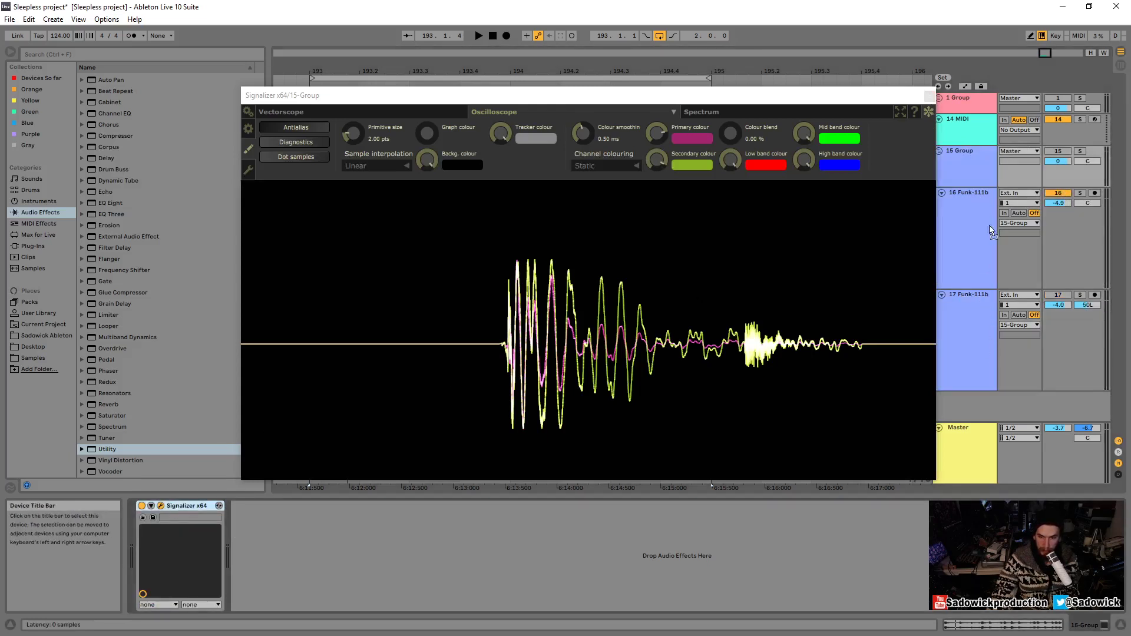
left_click(966, 154)
right_click(957, 150)
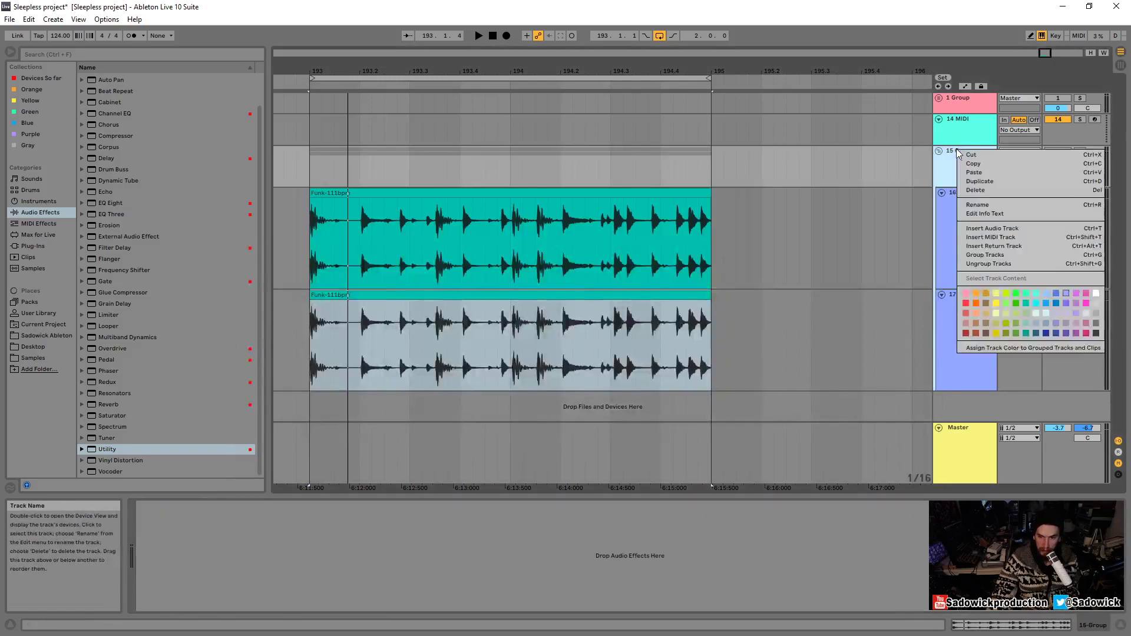
left_click(988, 264)
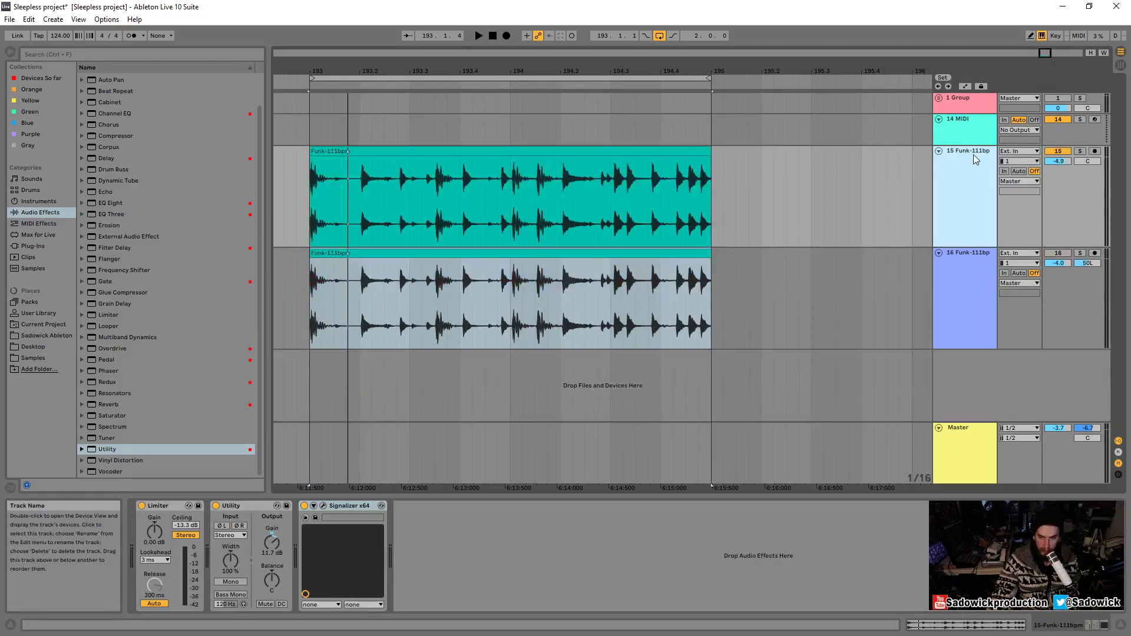
- Delete the unprocessed Funk-111bpm track and increase the height of the remaining limited track
left_click(969, 259)
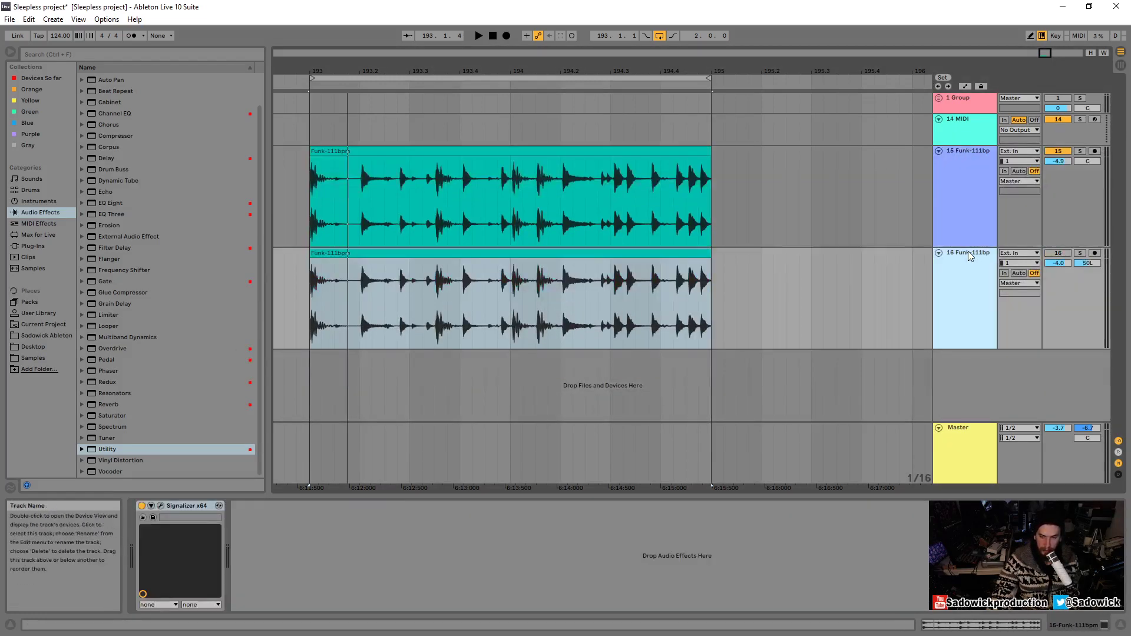
key("Delete")
left_click_drag(1098, 211, 1097, 262)
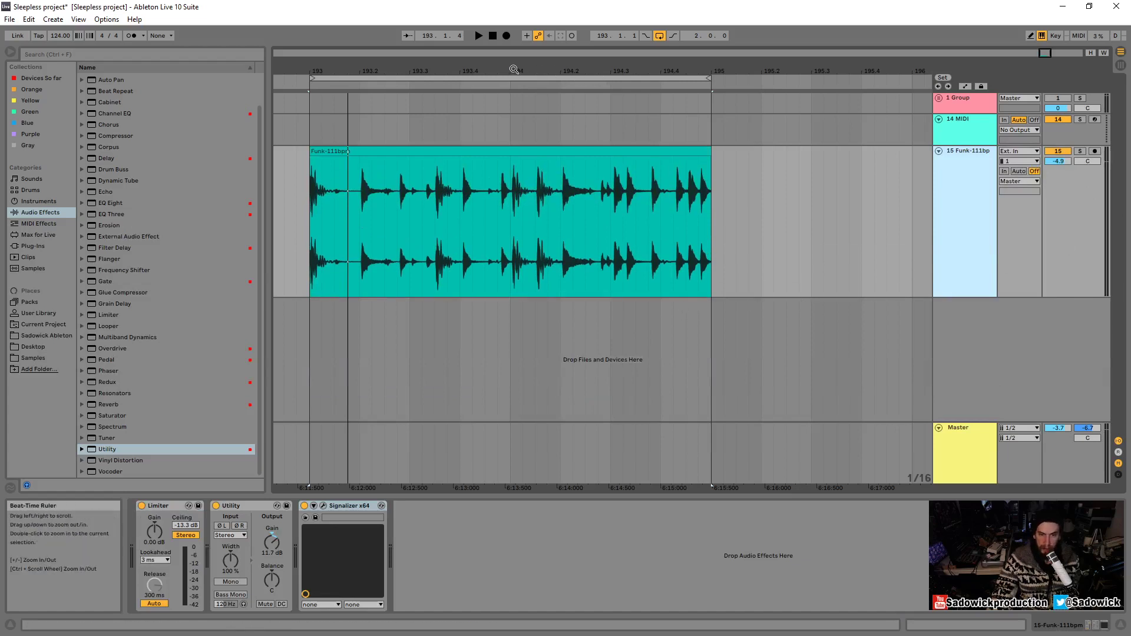
left_click_drag(512, 67, 625, 65)
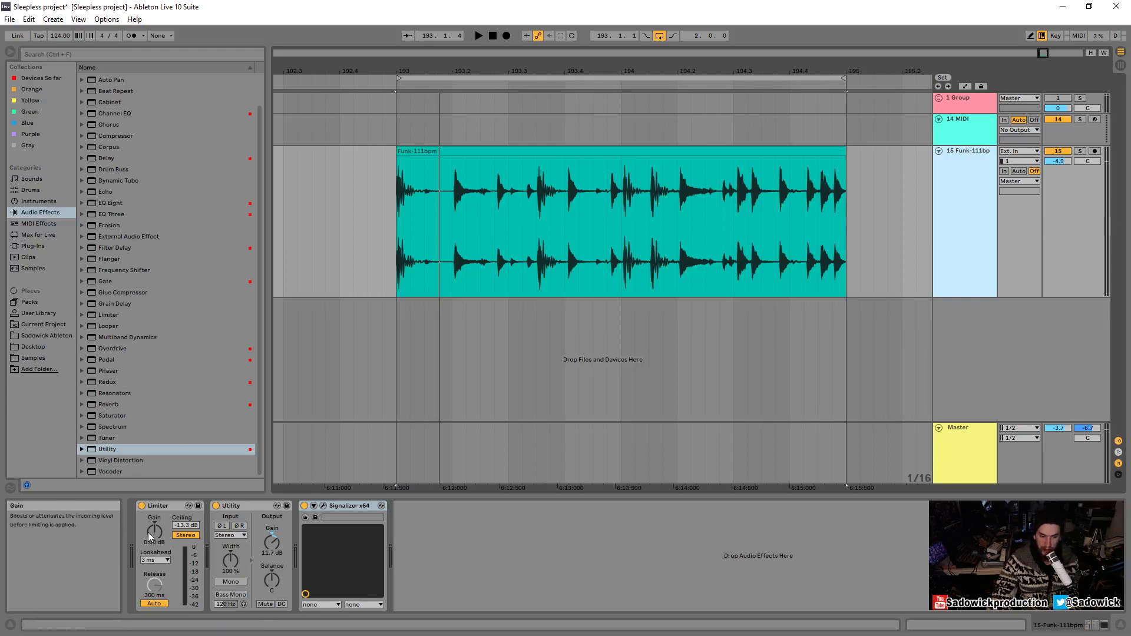
scroll(1070, 232, "up", 1)
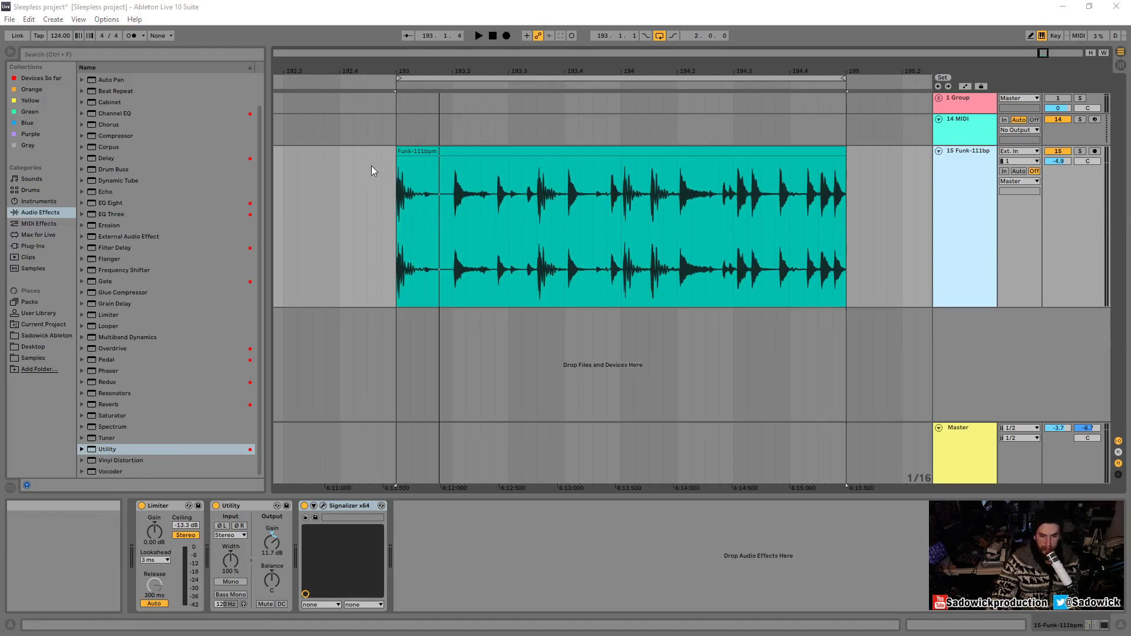
- Mark the loop's peak level with a horizontal line across the track and open the clip's sample settings
mouse_move(371, 166)
left_mouse_down()
mouse_move(915, 168)
mouse_move(872, 166)
left_mouse_up()
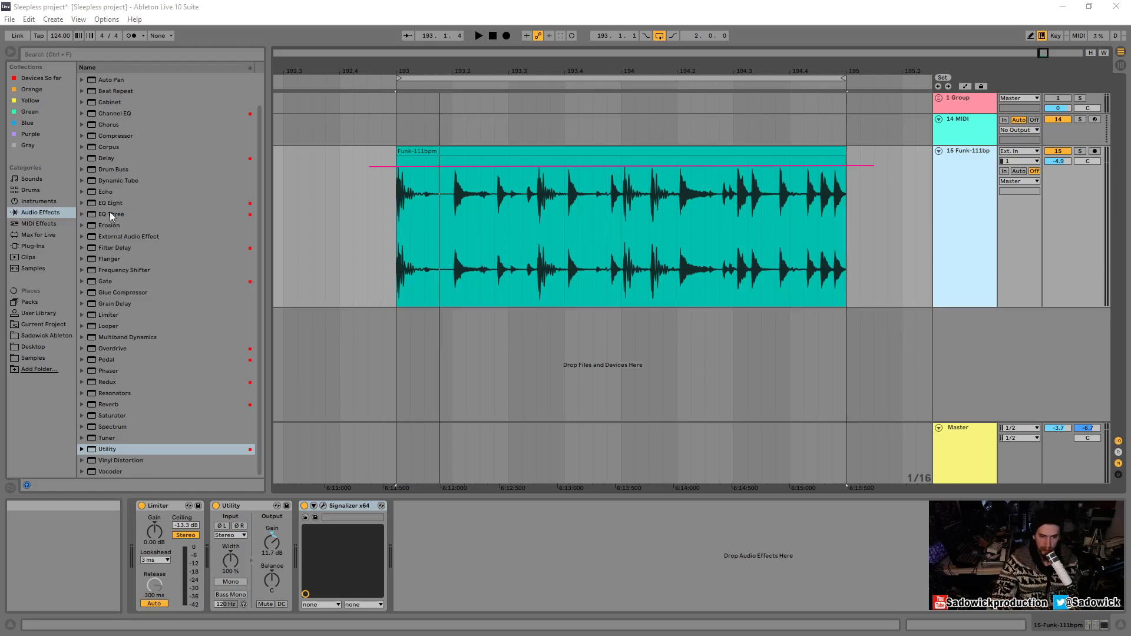
left_click(610, 151)
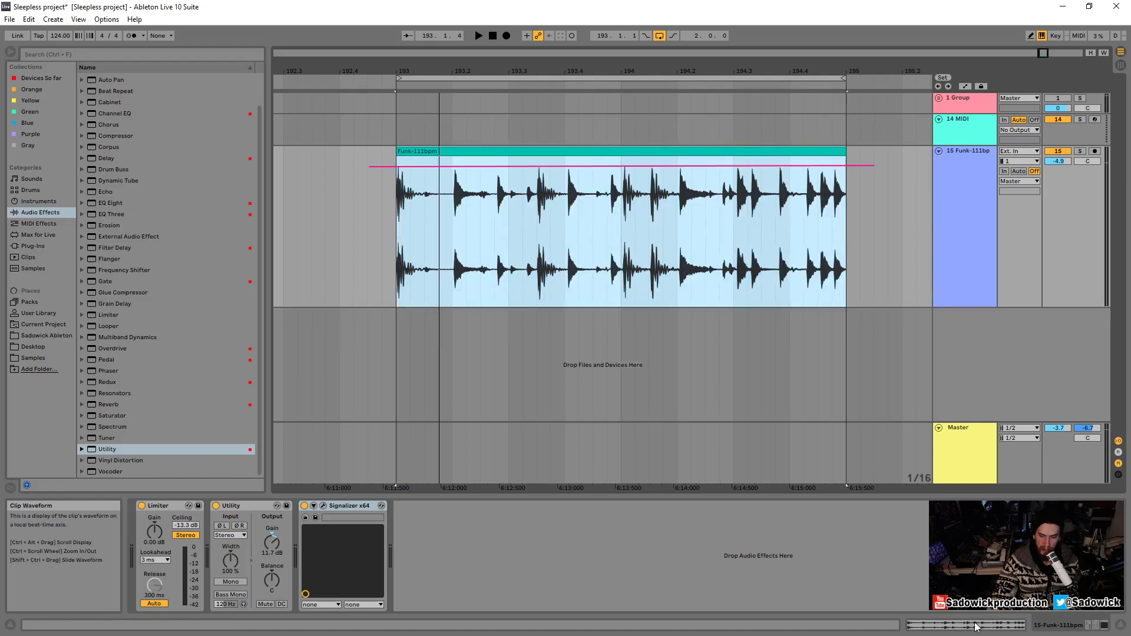
key("shift+Tab")
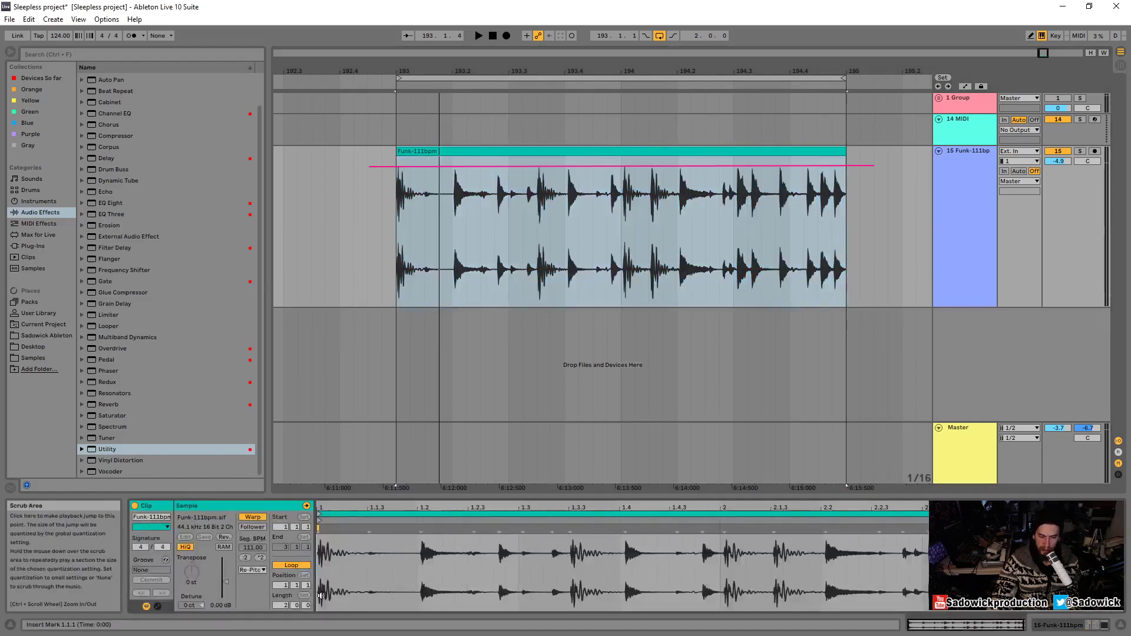
- Try raising and lowering the clip gain, including to 2.25 dB, against the marked peak level
left_click(226, 582)
left_click_drag(226, 580, 225, 578)
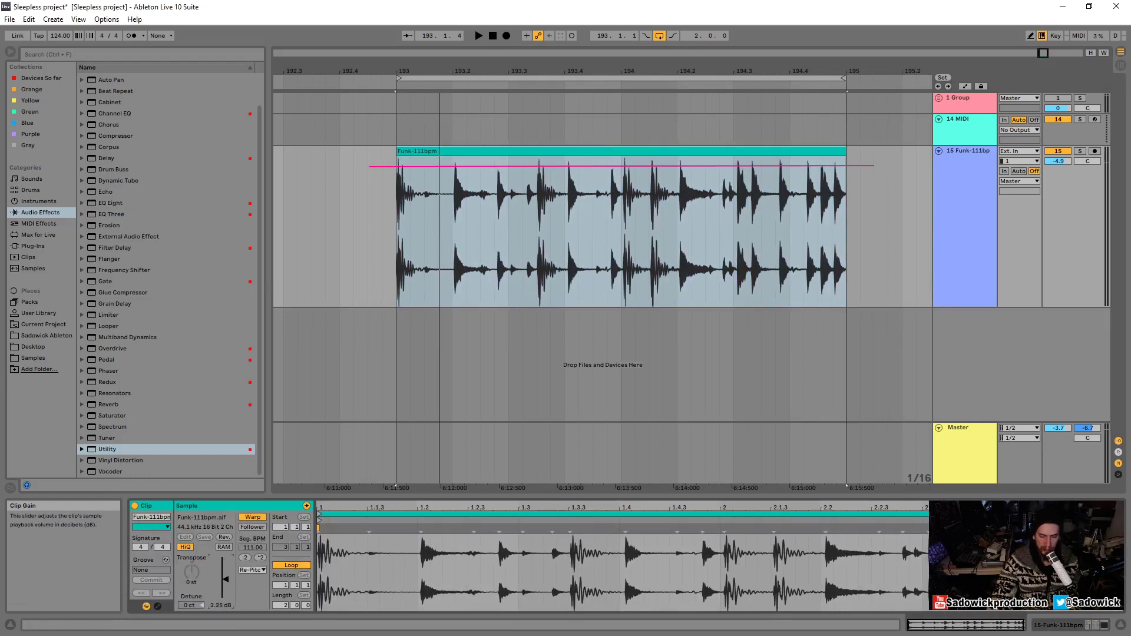
left_click_drag(225, 579, 225, 579)
left_click_drag(225, 577, 226, 589)
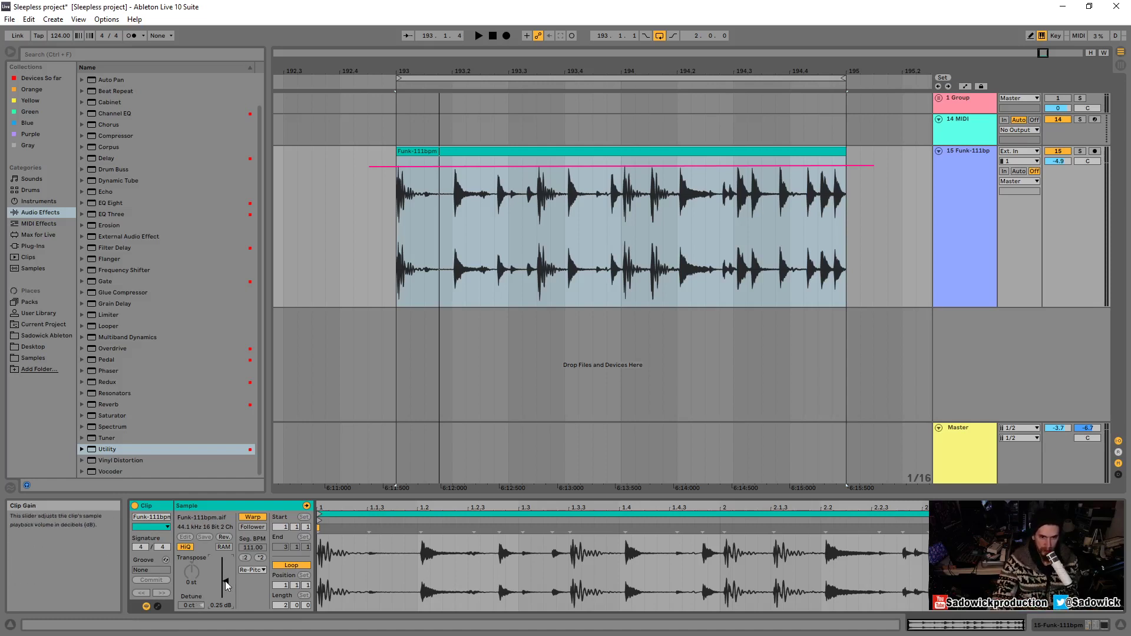
left_click_drag(225, 581, 225, 578)
key("shift+Tab")
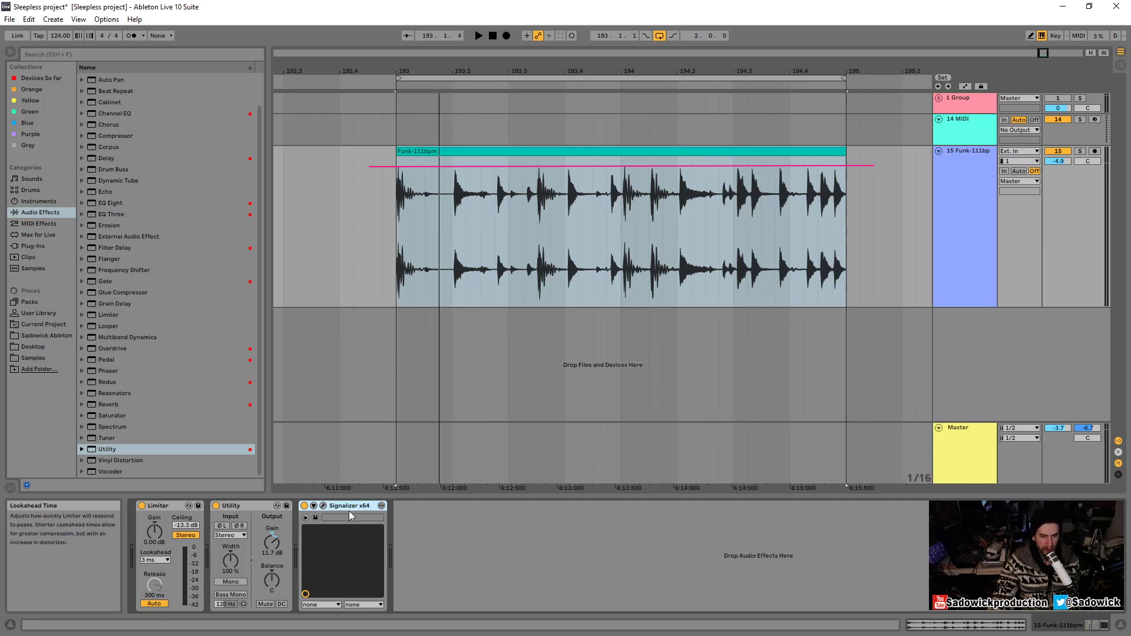
- Open the limited track's Signalizer window, move it below the Funk-111bpm clip's title bar, and select the clip
left_click(323, 505)
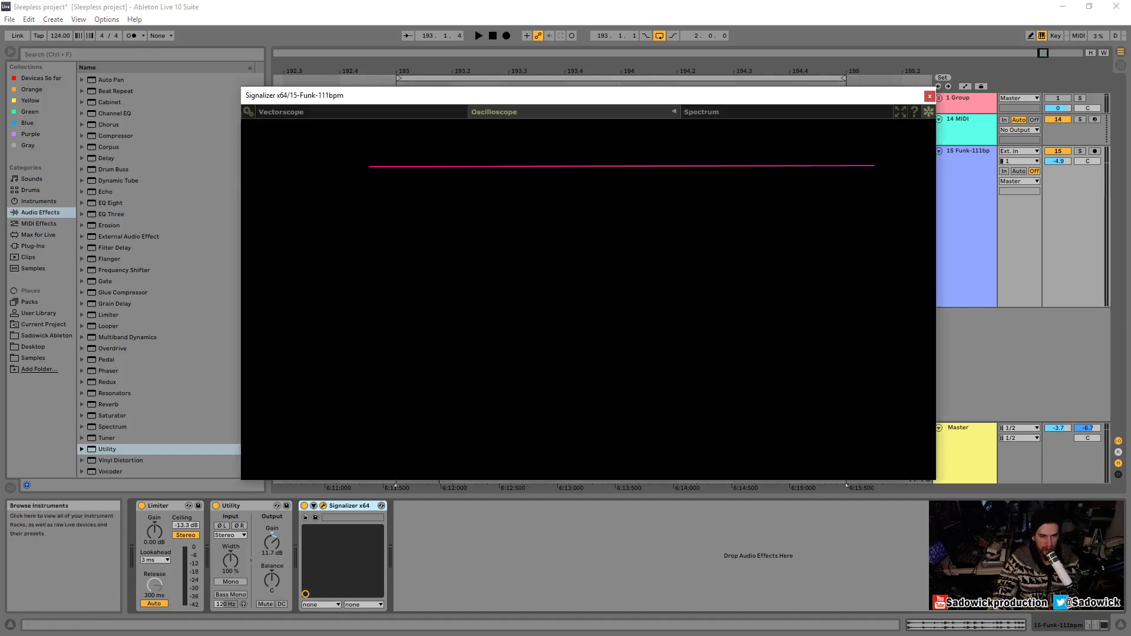
mouse_move(484, 100)
left_mouse_down()
mouse_move(503, 247)
mouse_move(469, 224)
mouse_move(487, 176)
left_mouse_up()
left_click(441, 151)
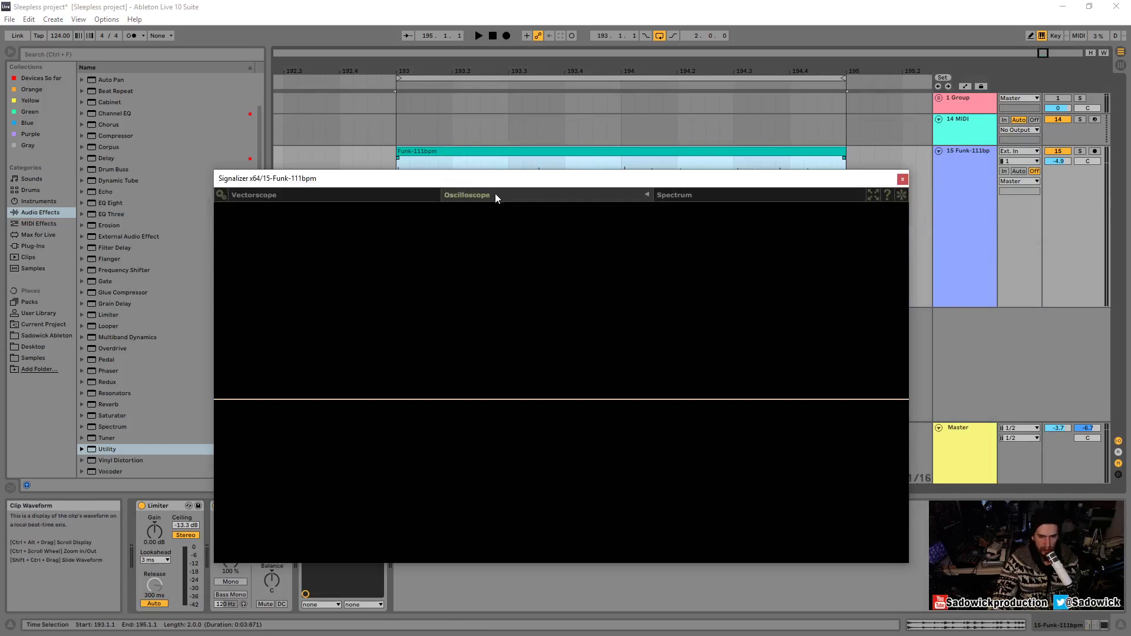
- Play and stop the loop's opening hit, show the oscilloscope settings, and set the channel configuration to Mid
key("space")
key("space")
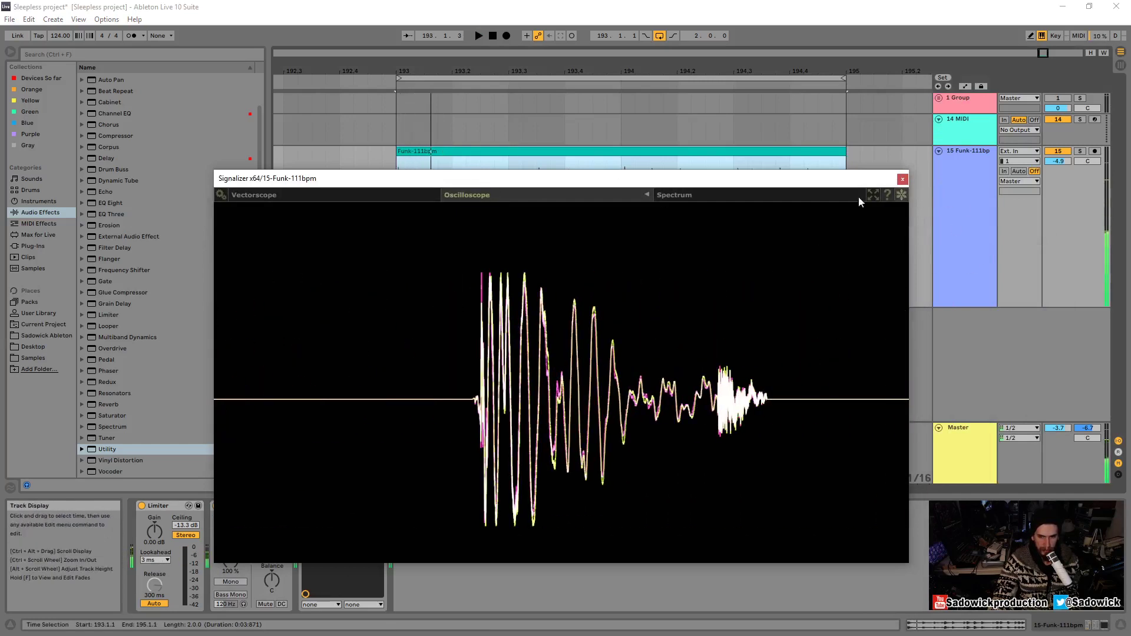
left_click(647, 195)
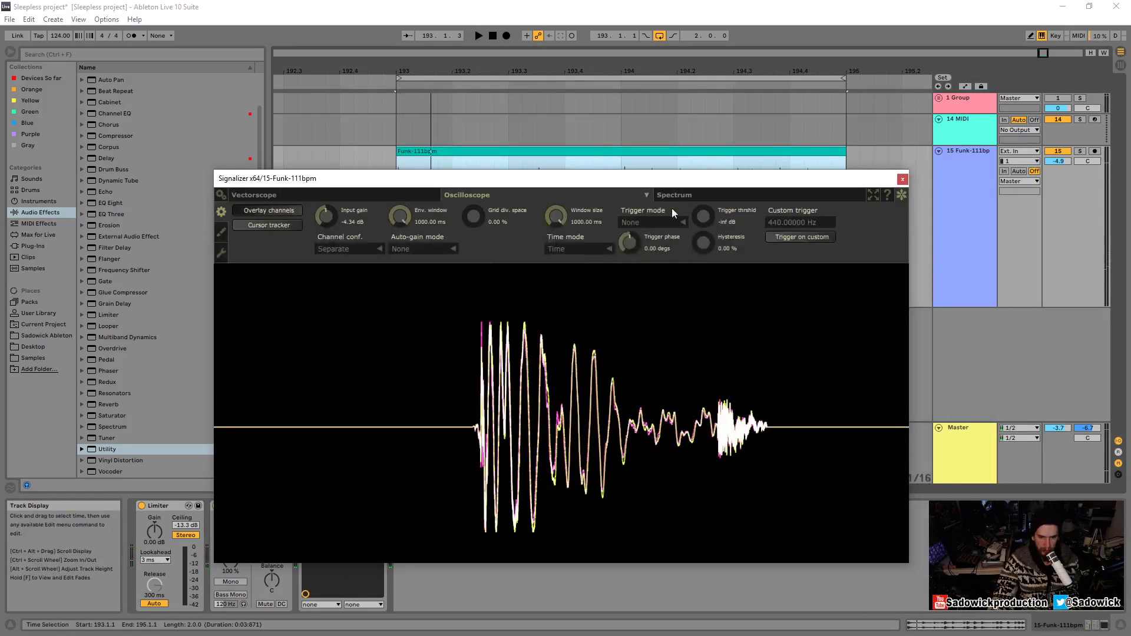
left_click(353, 247)
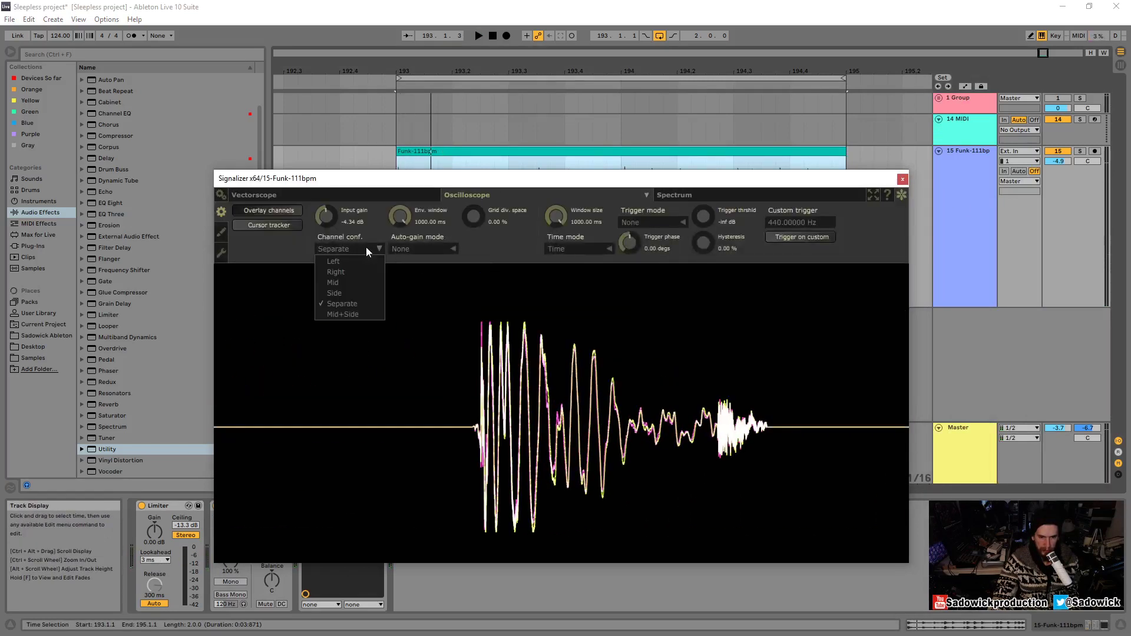
left_click(346, 283)
scroll(501, 366, "up", 3)
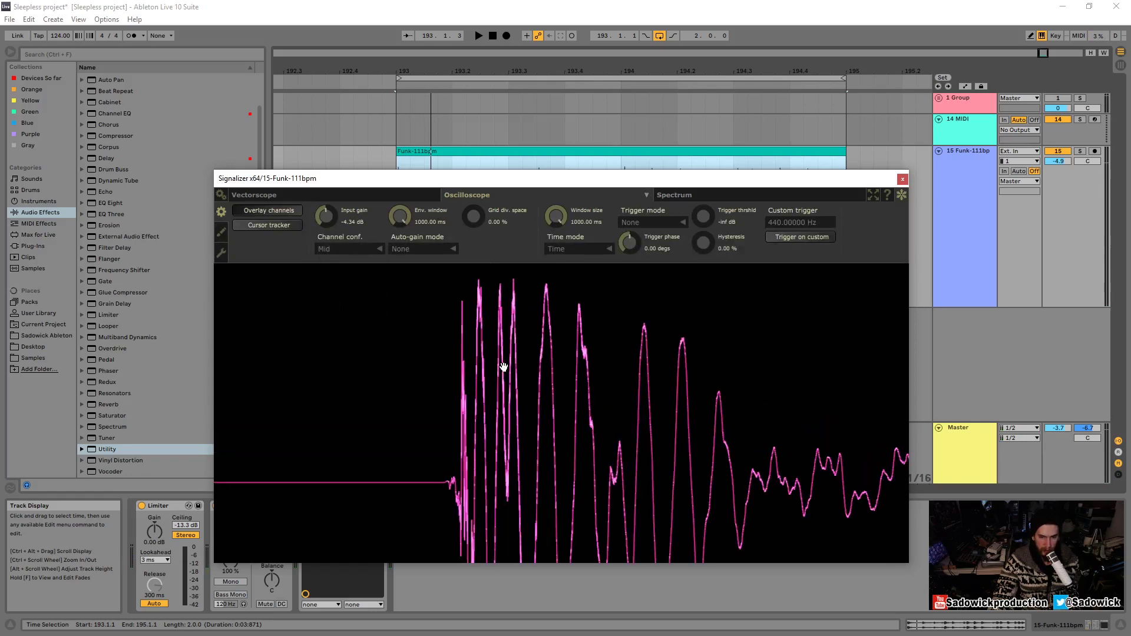
- Move the Signalizer window clear of the Limiter and Utility devices and examine the hit's first peaks up close
left_click_drag(653, 179, 595, 103)
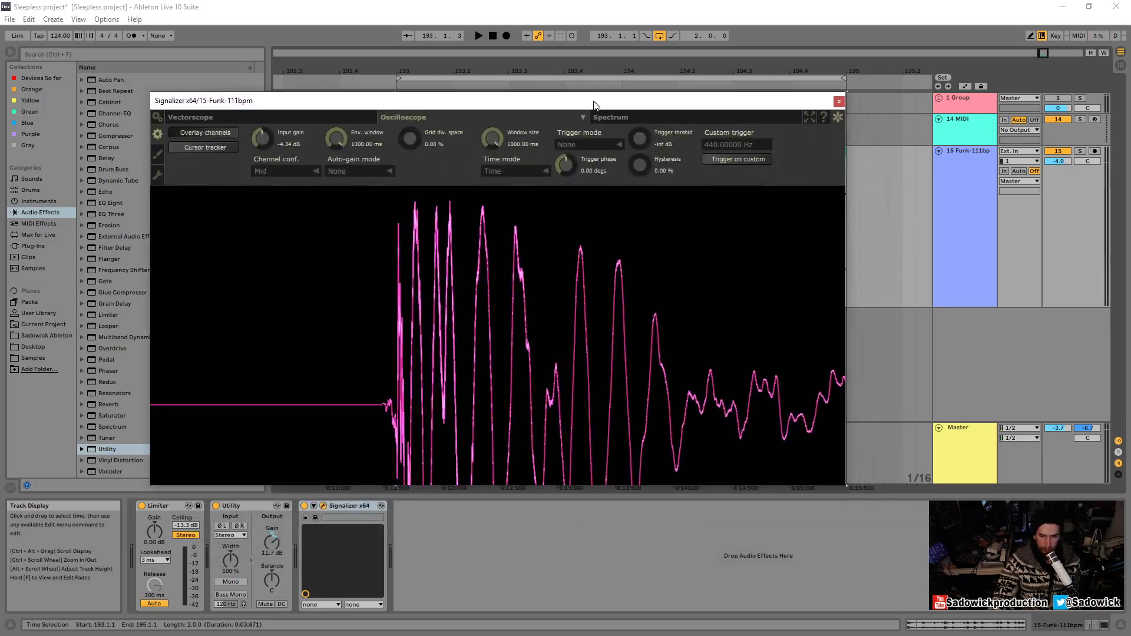
scroll(467, 299, "down", 4)
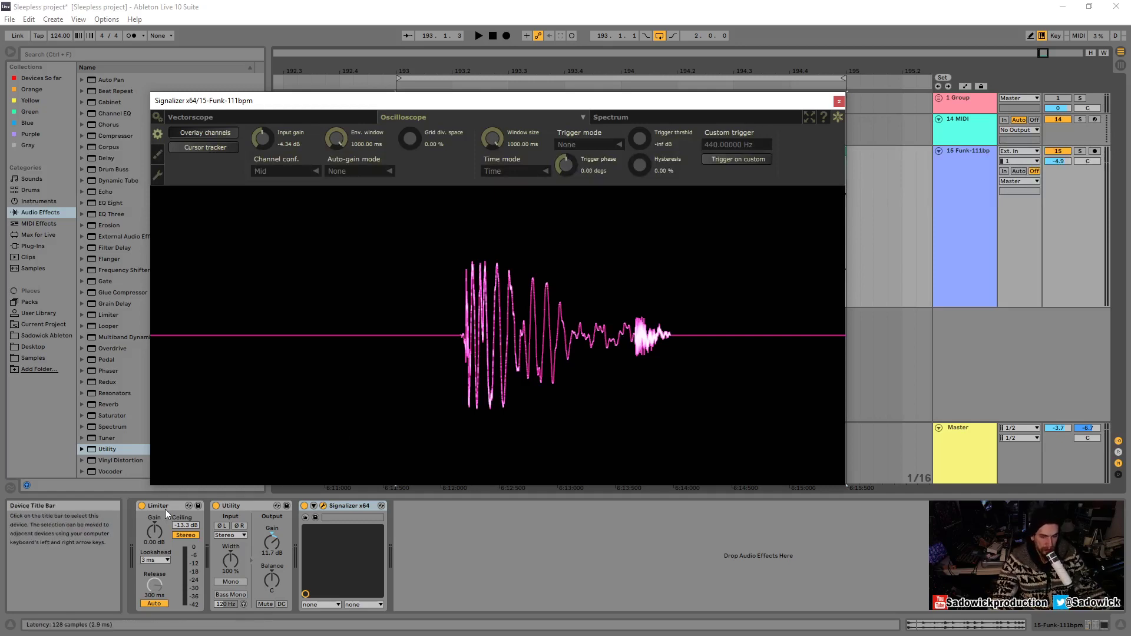
scroll(475, 301, "up", 5)
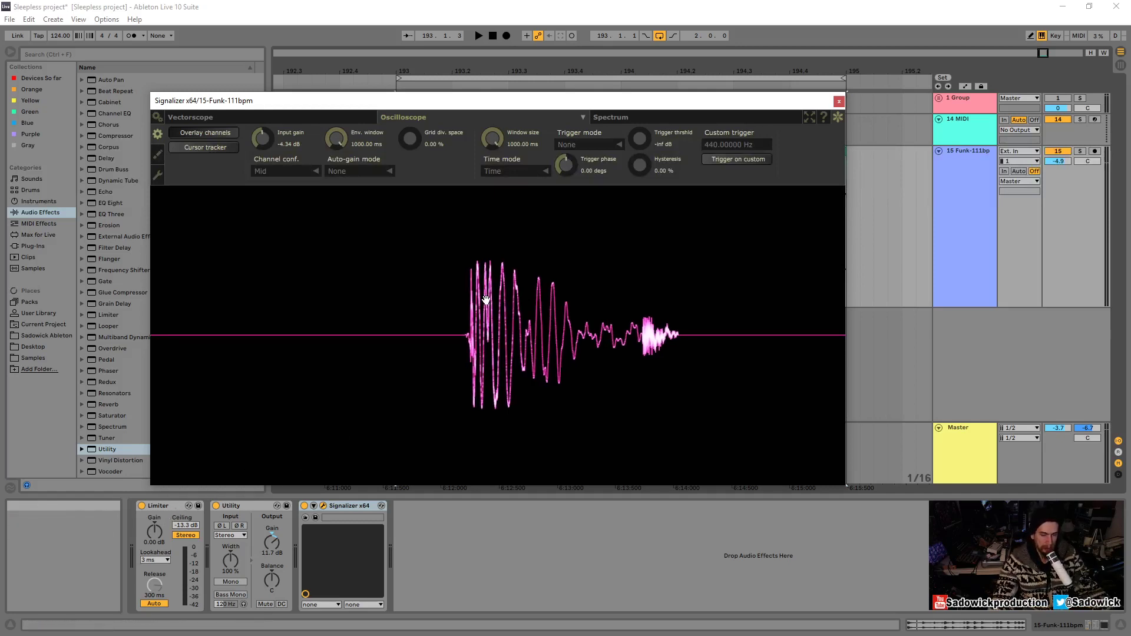
scroll(486, 310, "down", 4)
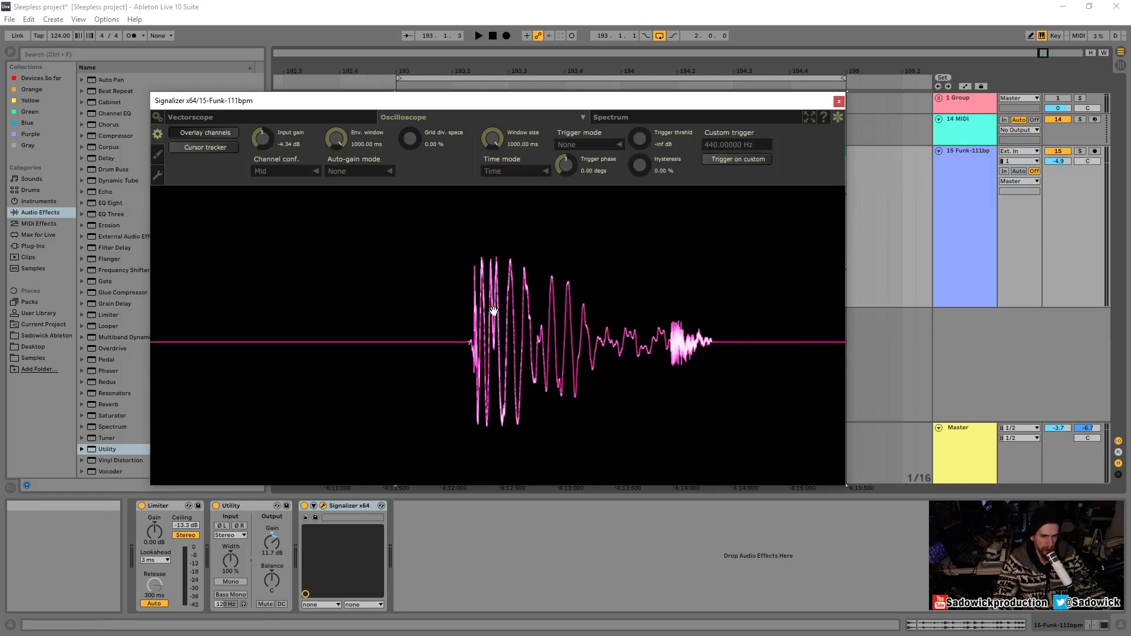
scroll(492, 312, "up", 5)
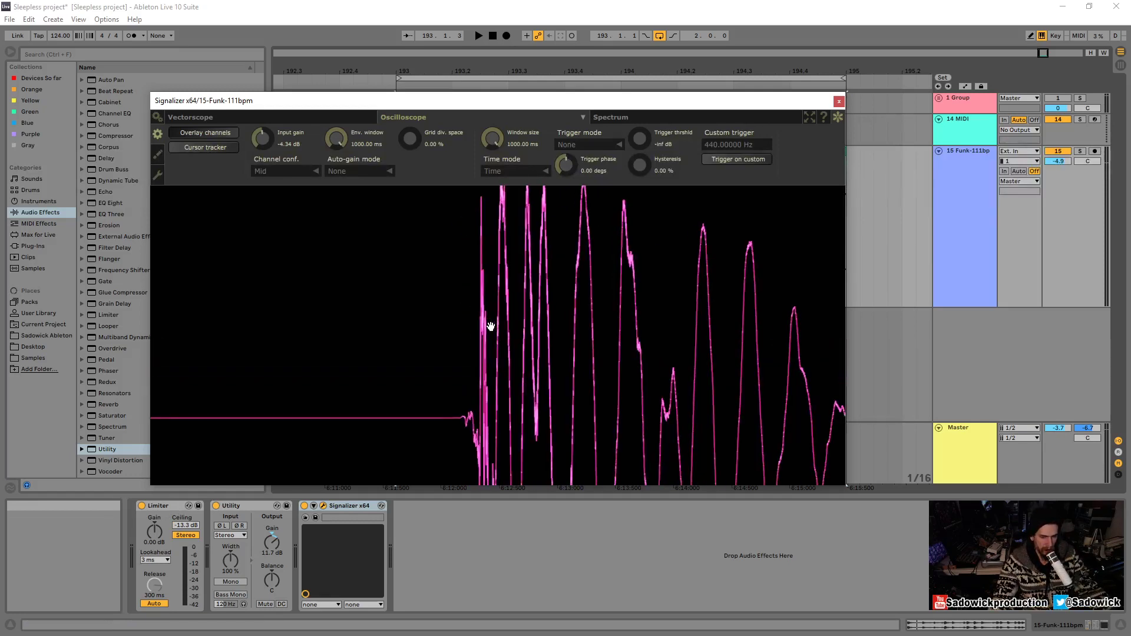
scroll(502, 285, "up", 3)
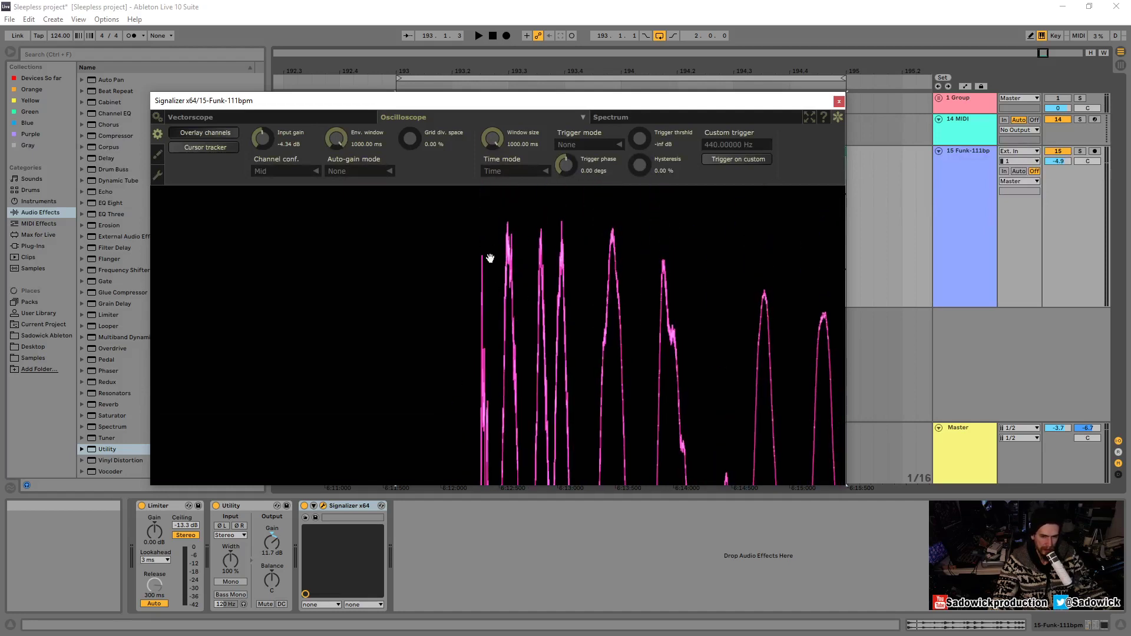
mouse_move(490, 258)
left_mouse_down()
mouse_move(515, 232)
mouse_move(487, 298)
left_mouse_up()
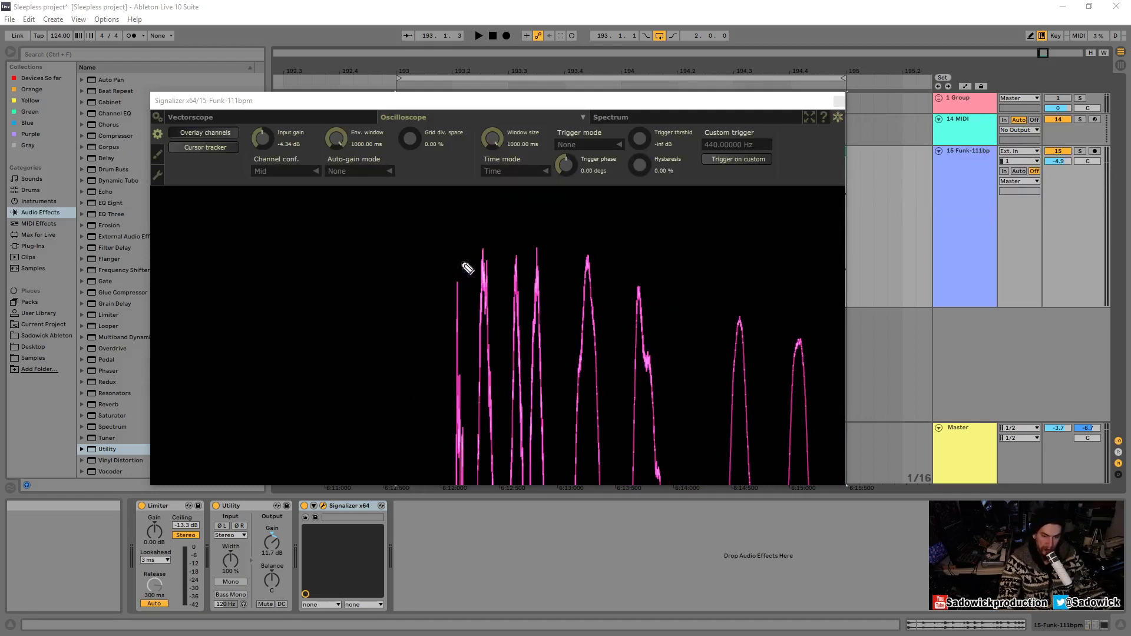
- Annotate the first three peaks with arrows, mark the height of the first peak, and erase the annotations
mouse_move(467, 265)
left_mouse_down()
mouse_move(473, 274)
mouse_move(462, 275)
mouse_move(465, 258)
left_mouse_up()
left_click_drag(488, 222, 492, 239)
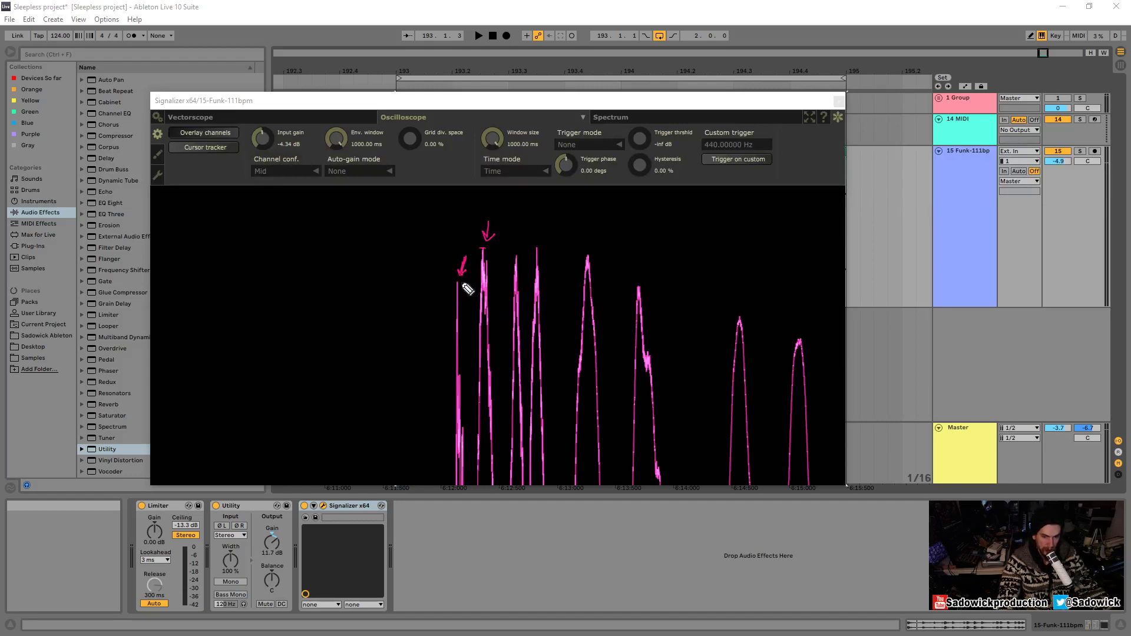
left_click_drag(462, 281, 453, 281)
left_click_drag(517, 233, 519, 245)
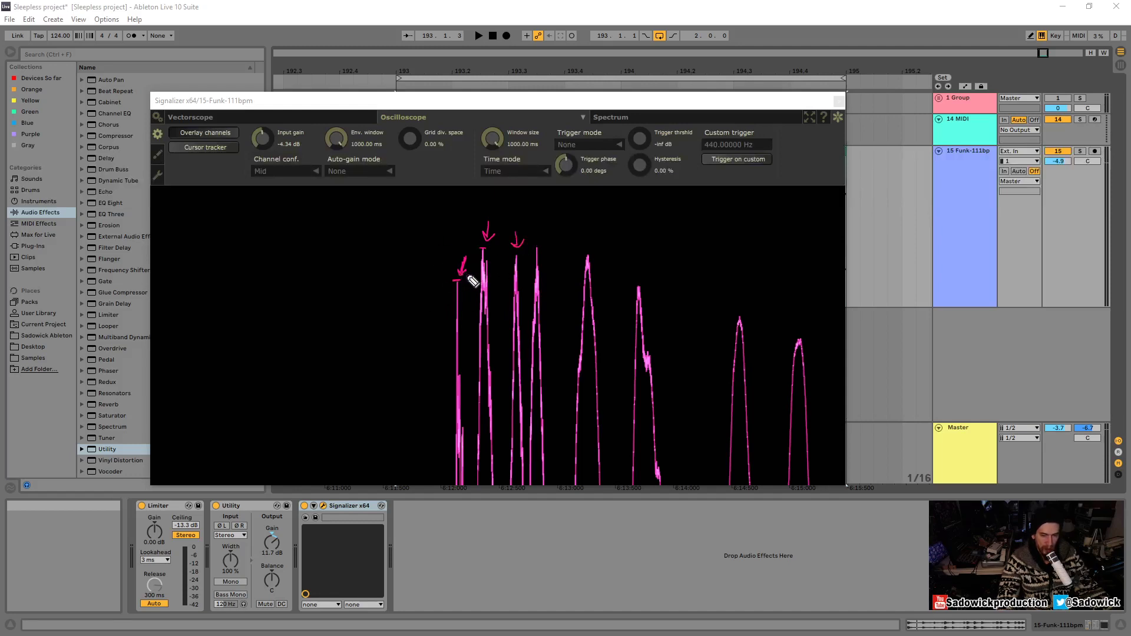
key("e")
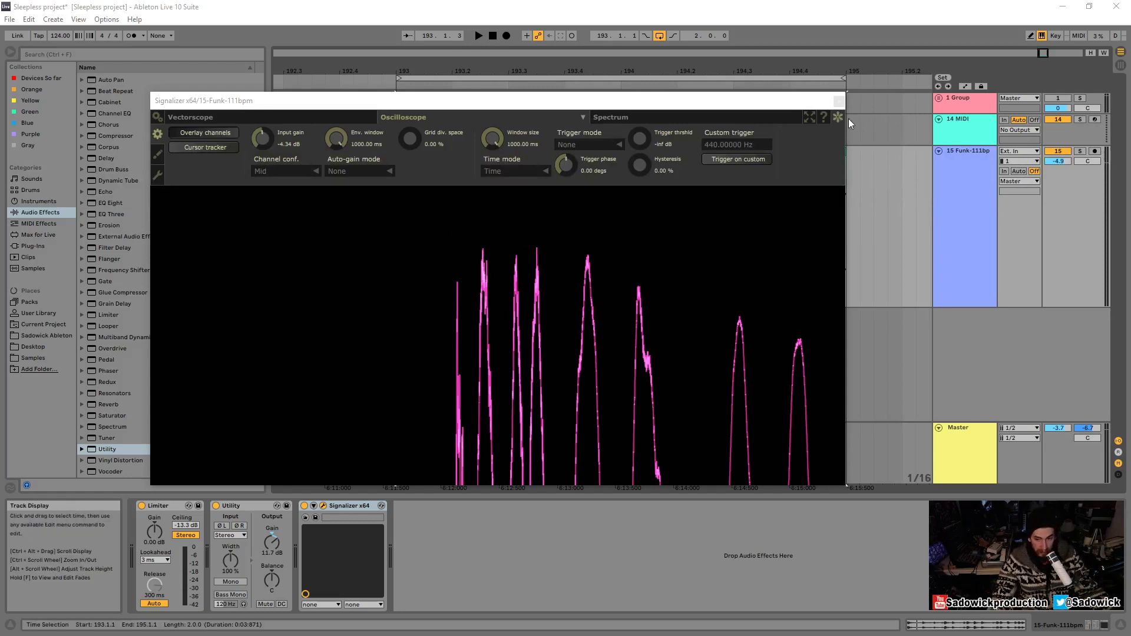
- Review the Limiter's Lookahead options and keep the 3 ms setting
left_click(711, 229)
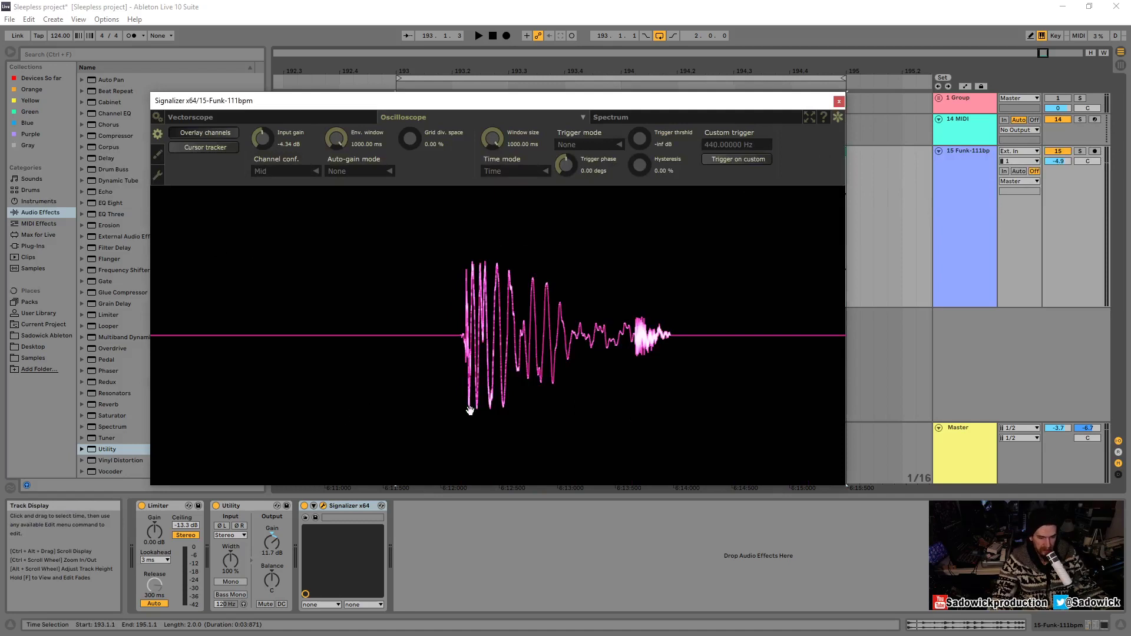
left_click_drag(621, 394, 165, 561)
left_click(161, 561)
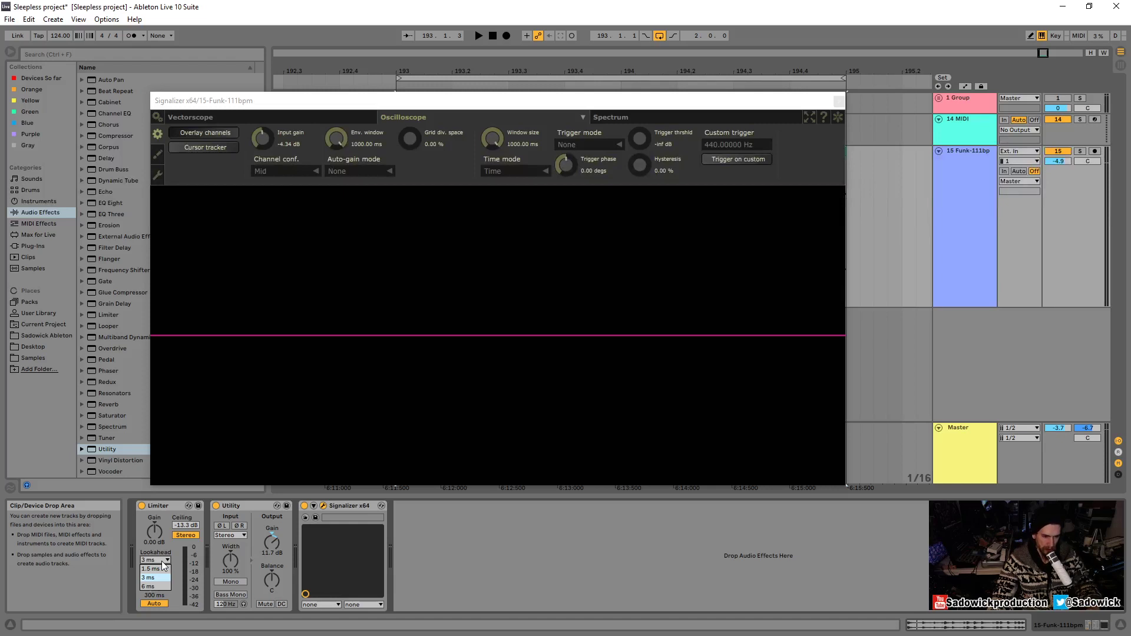
left_click(154, 577)
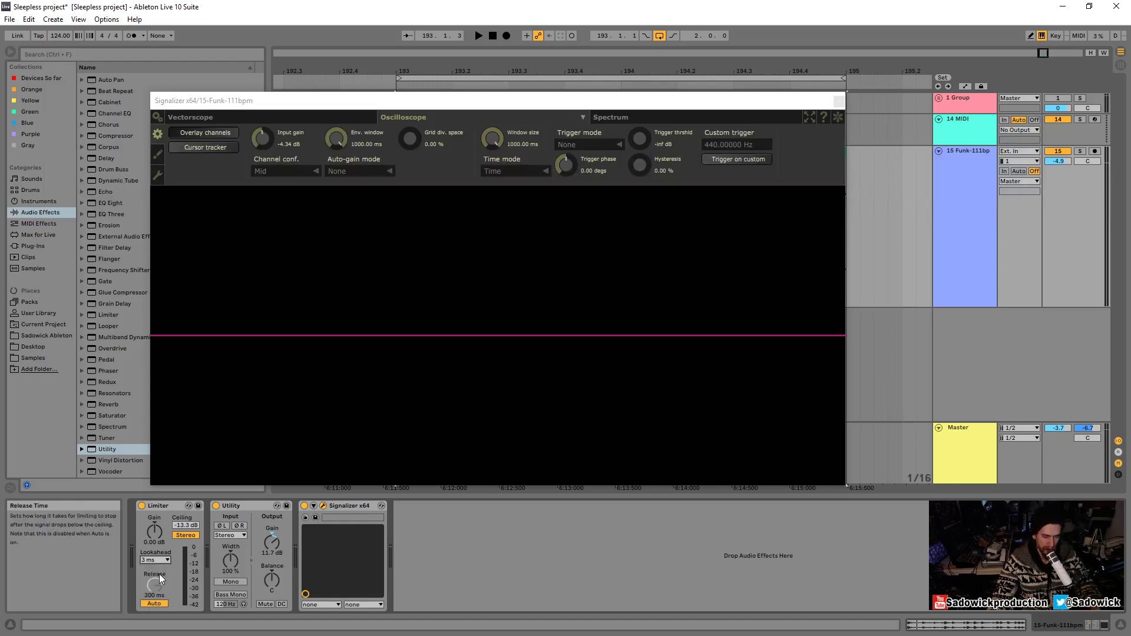
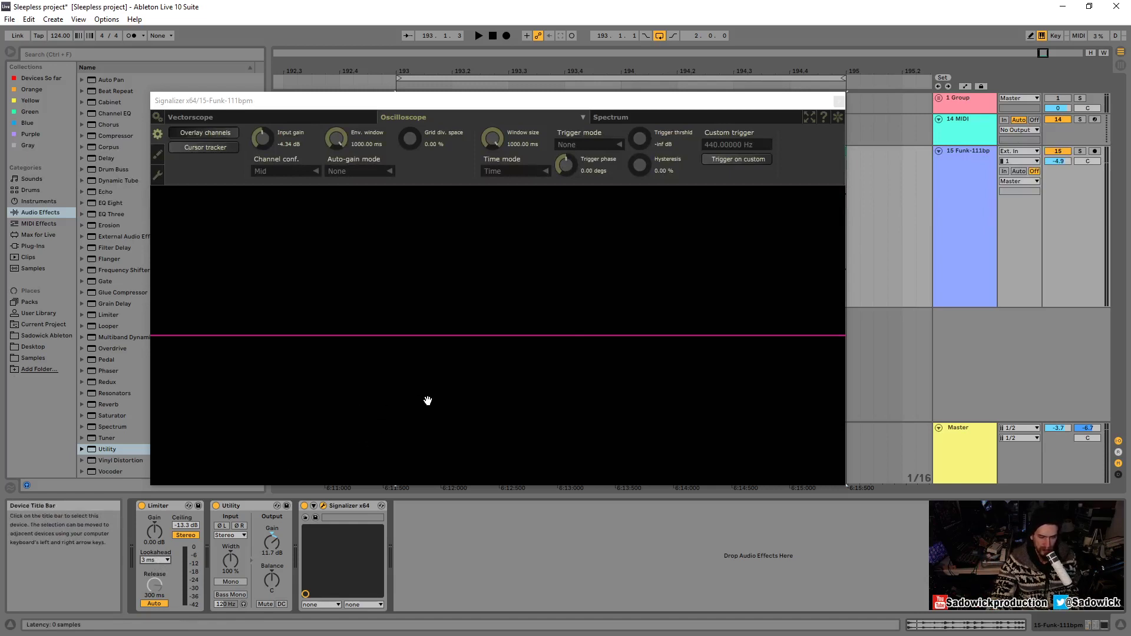
left_click(156, 560)
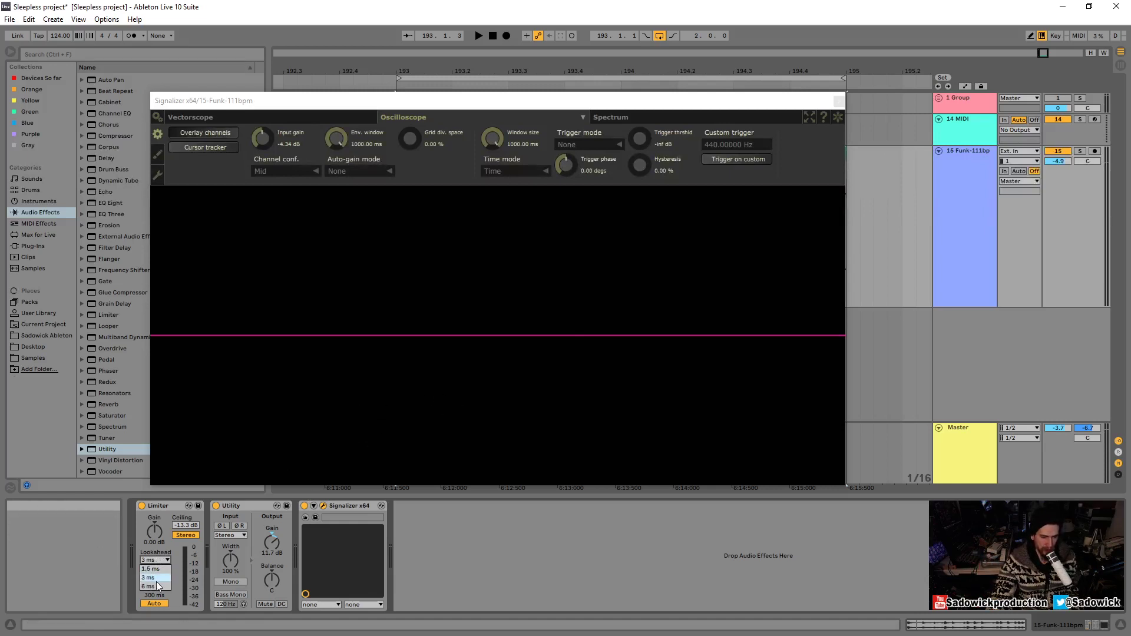
left_click(156, 580)
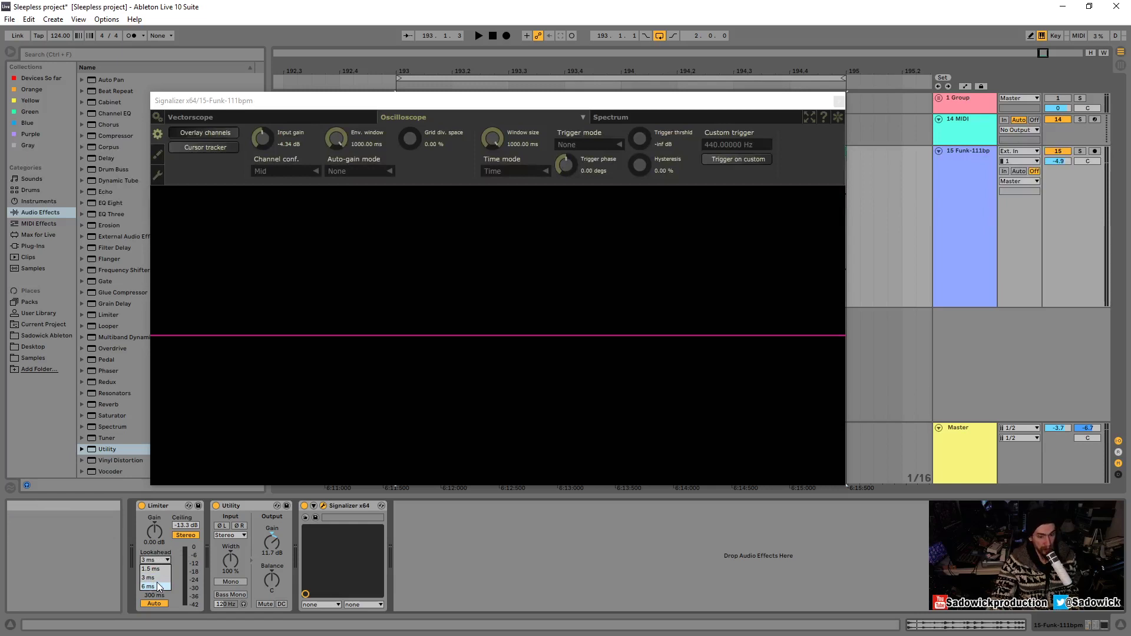
left_click(154, 579)
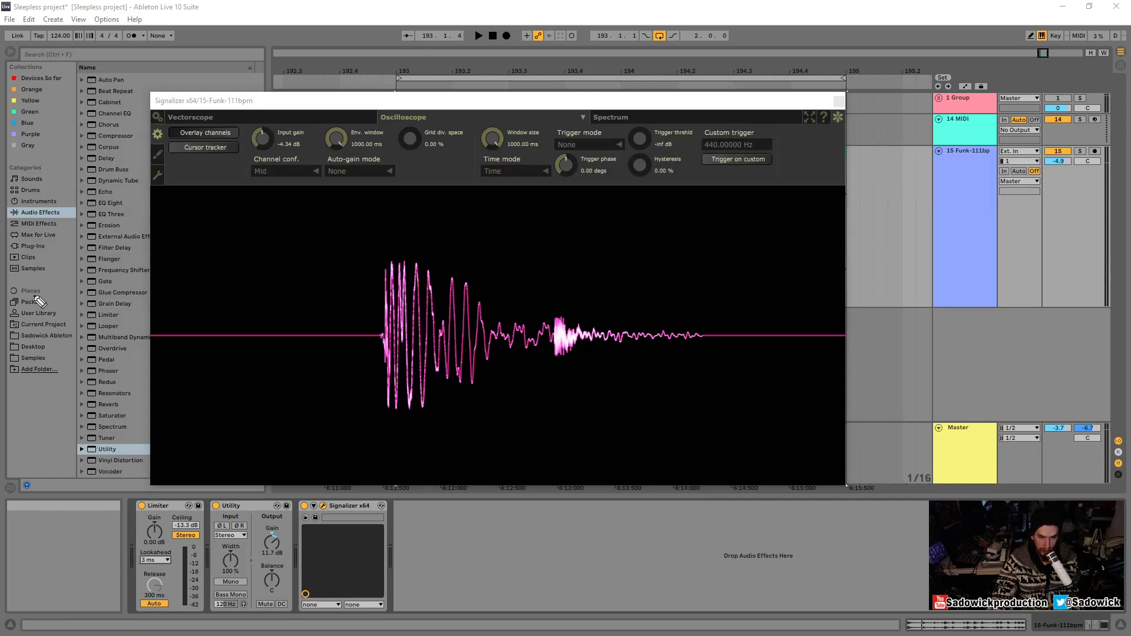
- Draw a yellow horizontal line at the first transient's peak height and mark the following peaks that rise above it
scroll(436, 294, "up", 5)
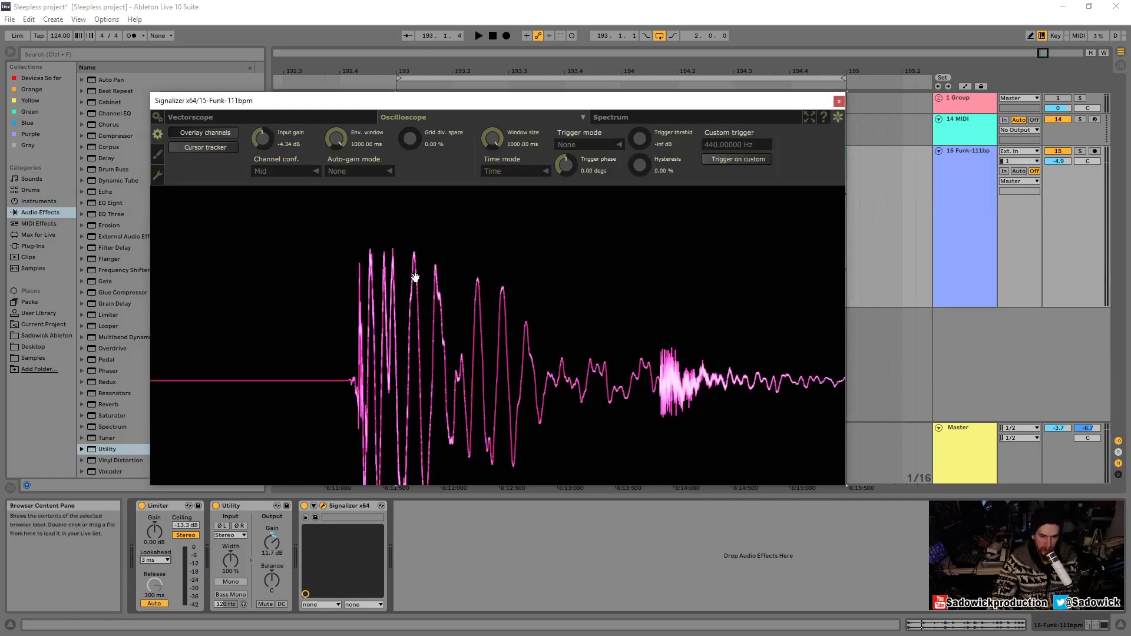
left_click_drag(442, 295, 461, 307)
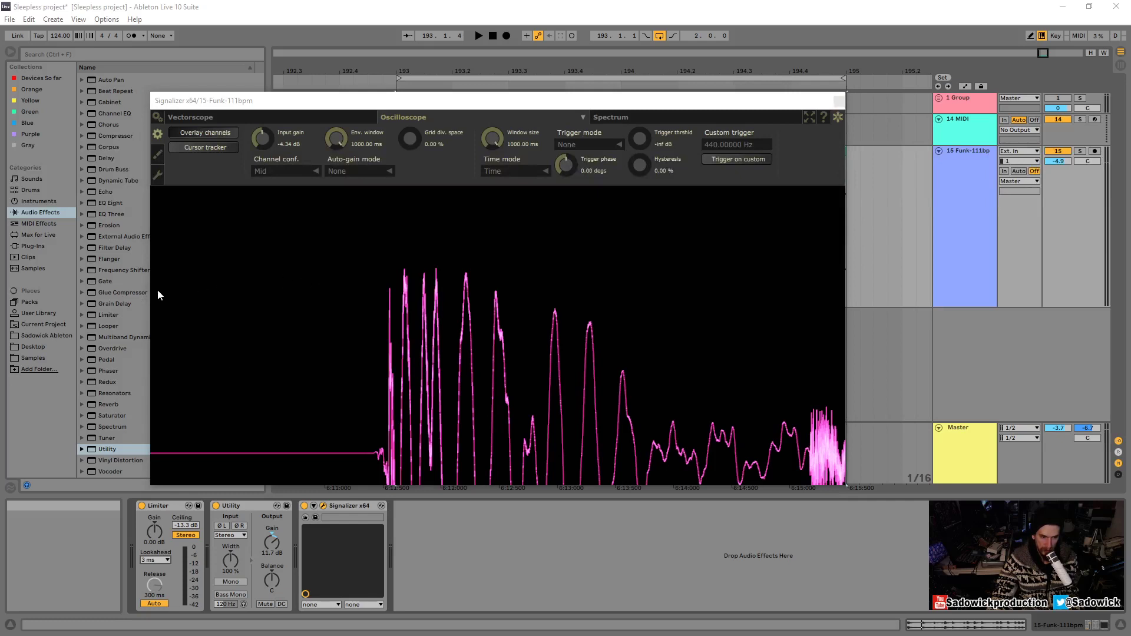
mouse_move(154, 292)
left_mouse_down()
mouse_move(708, 283)
mouse_move(841, 304)
mouse_move(840, 291)
left_mouse_up()
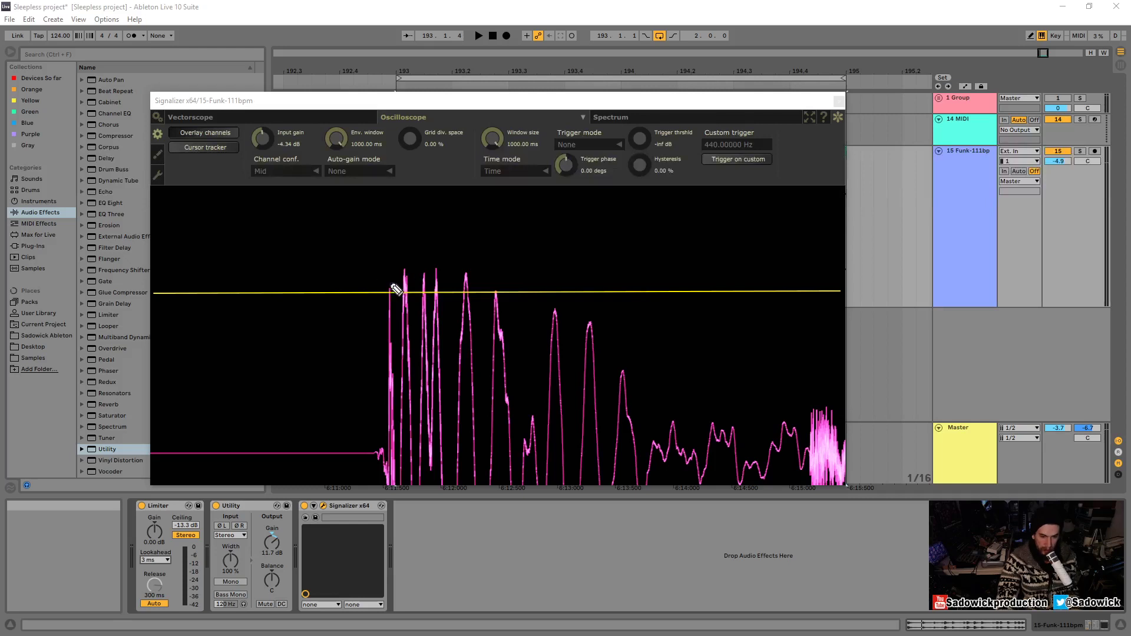
mouse_move(403, 272)
left_mouse_down()
mouse_move(426, 291)
mouse_move(436, 274)
mouse_move(436, 288)
left_mouse_up()
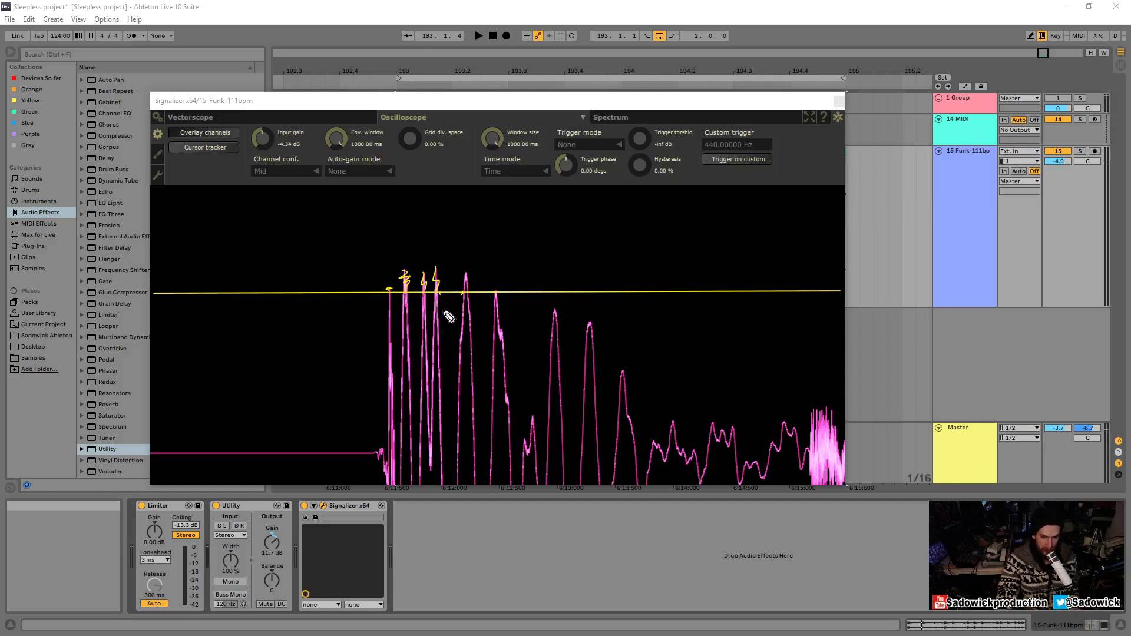
left_click_drag(445, 310, 461, 296)
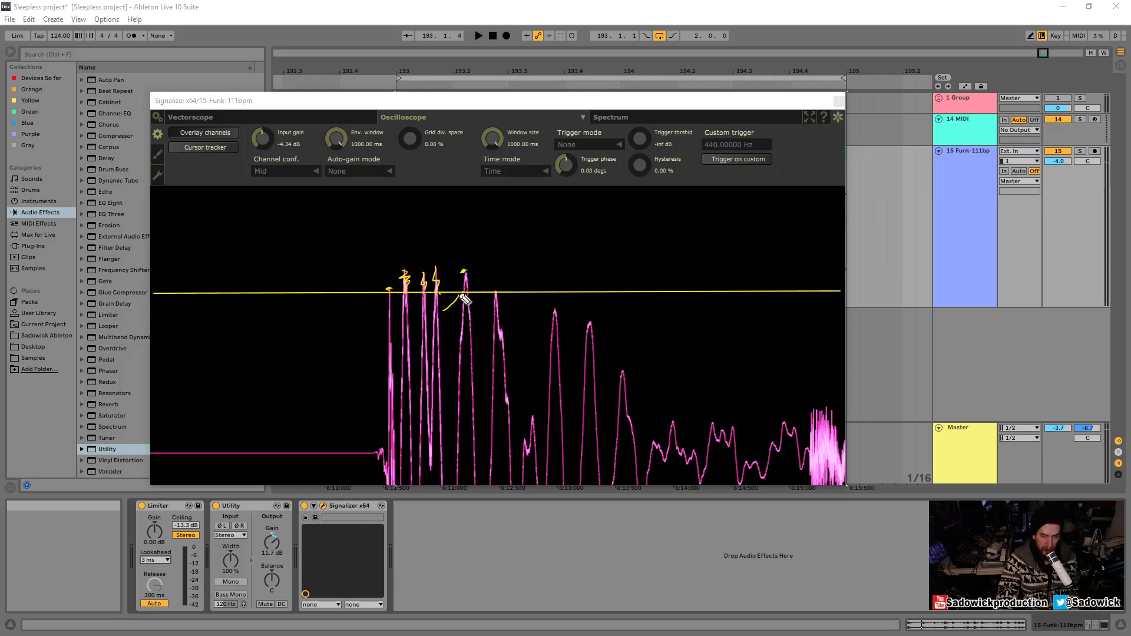
mouse_move(465, 301)
left_mouse_down()
mouse_move(460, 312)
mouse_move(460, 298)
left_mouse_up()
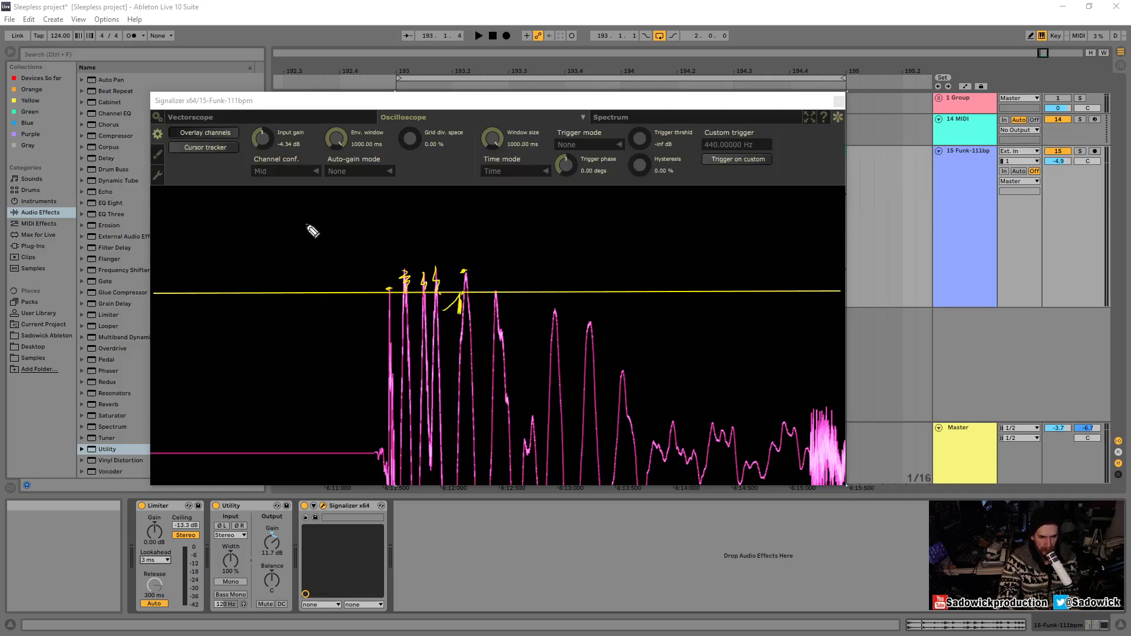
- Sketch an abrupt and a smoother gain-reduction curve above the waveform, add a stroke between the peaks, and erase all annotations
mouse_move(307, 224)
left_mouse_down()
mouse_move(375, 219)
mouse_move(391, 245)
mouse_move(410, 249)
mouse_move(446, 236)
left_mouse_up()
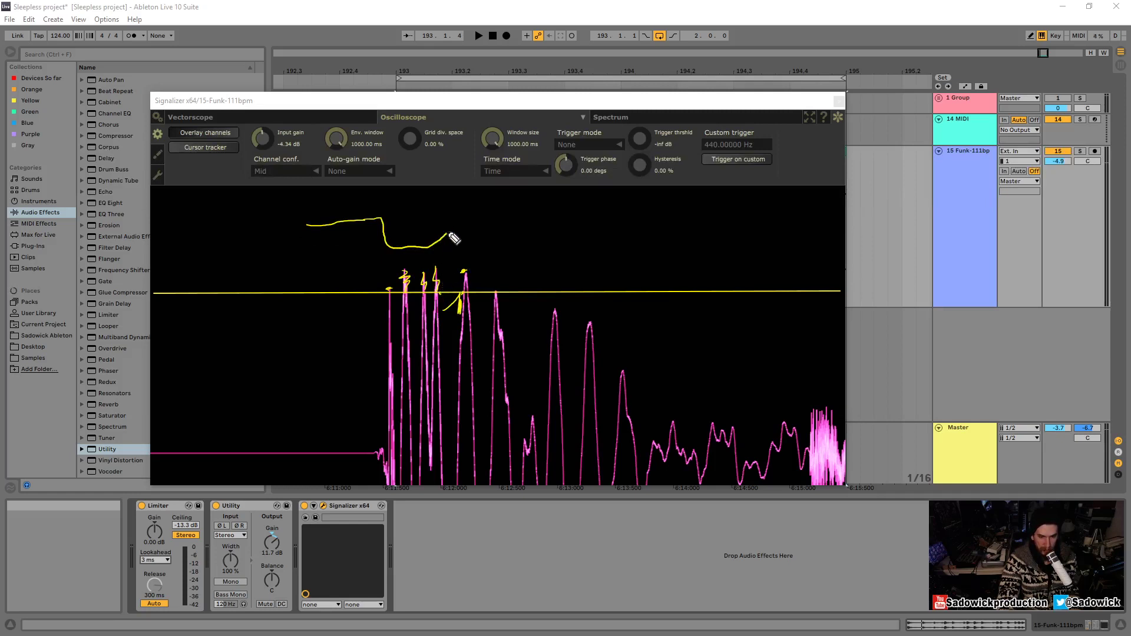
left_click_drag(445, 236, 546, 241)
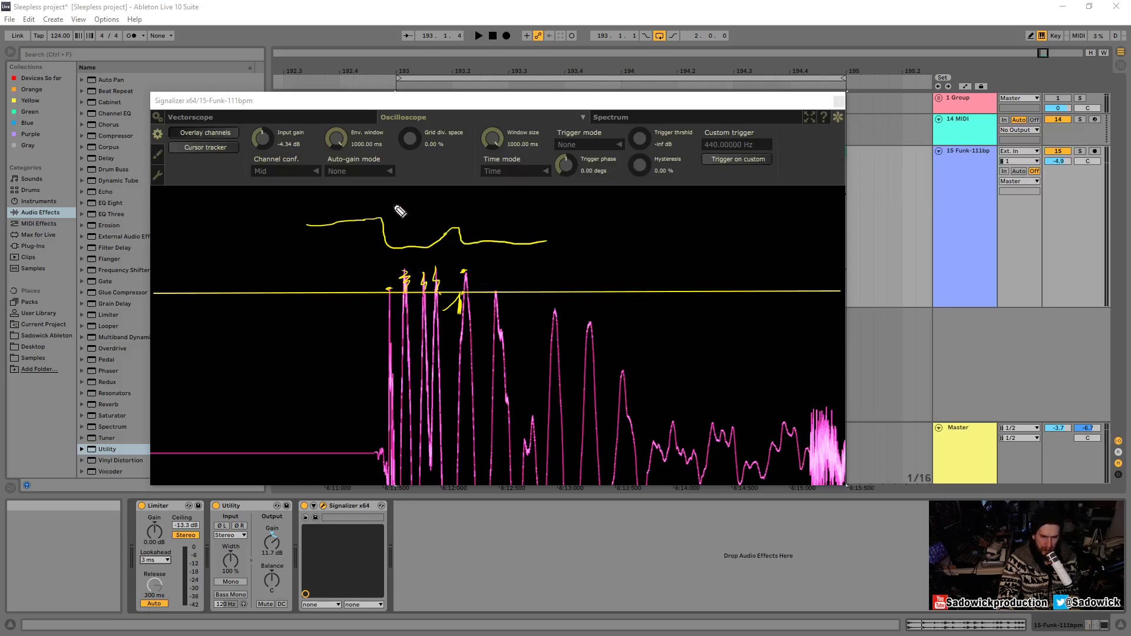
mouse_move(361, 195)
left_mouse_down()
mouse_move(450, 217)
mouse_move(549, 200)
left_mouse_up()
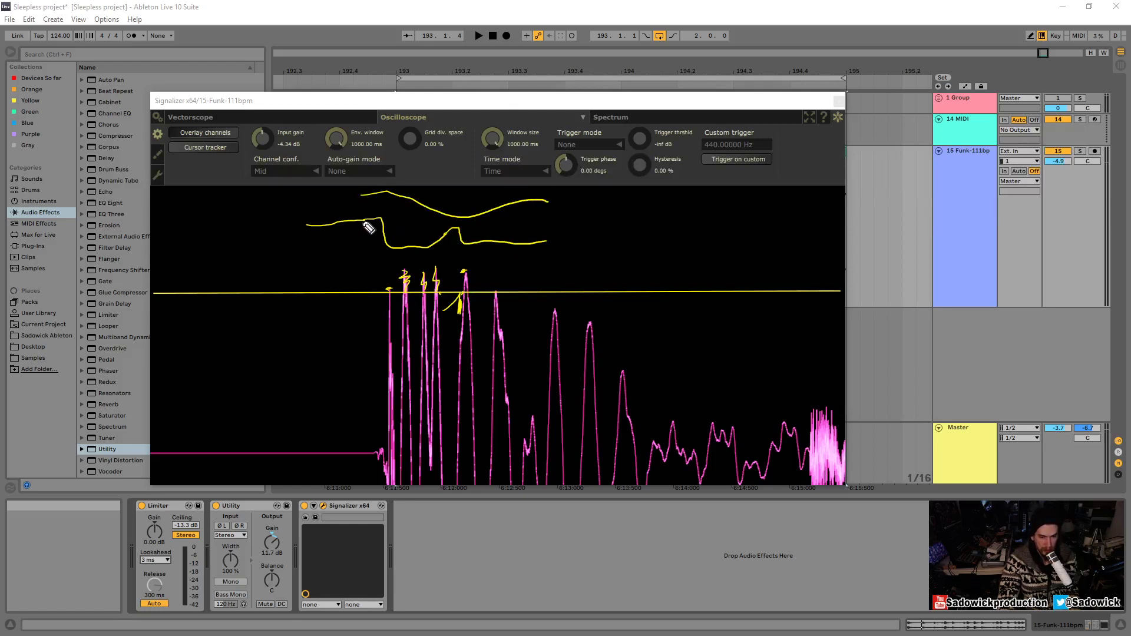
left_click_drag(369, 228, 516, 250)
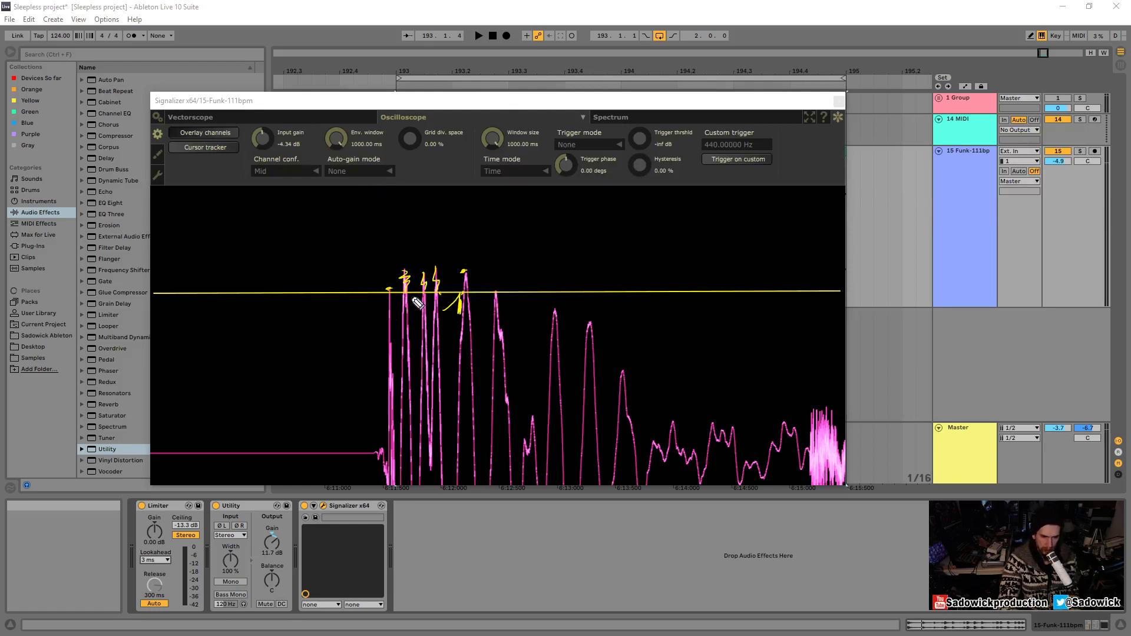
mouse_move(415, 301)
left_mouse_down()
mouse_move(454, 302)
mouse_move(457, 322)
mouse_move(447, 298)
left_mouse_up()
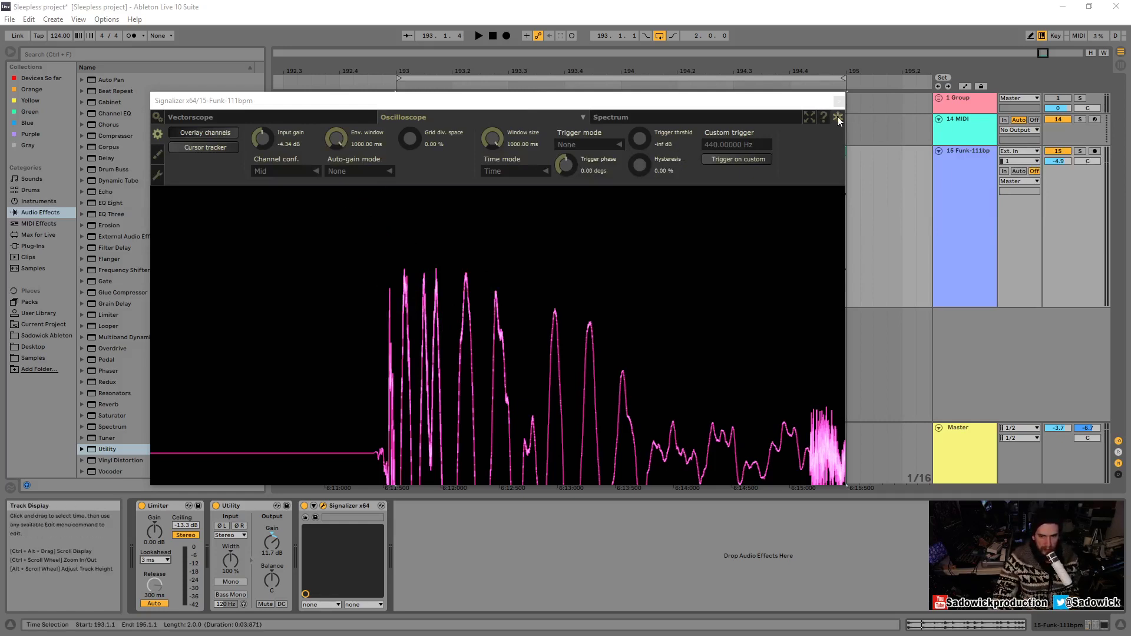
- Shift the Signalizer window slightly away from the browser and play the loop to refresh the oscilloscope trace
left_click(586, 371)
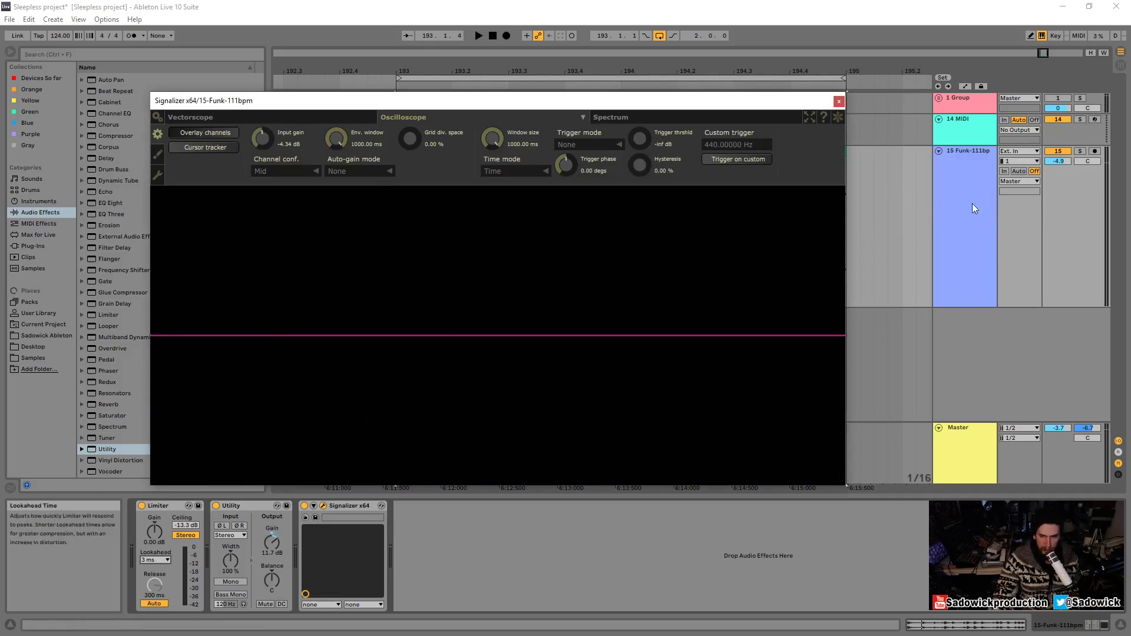
left_click_drag(613, 100, 626, 97)
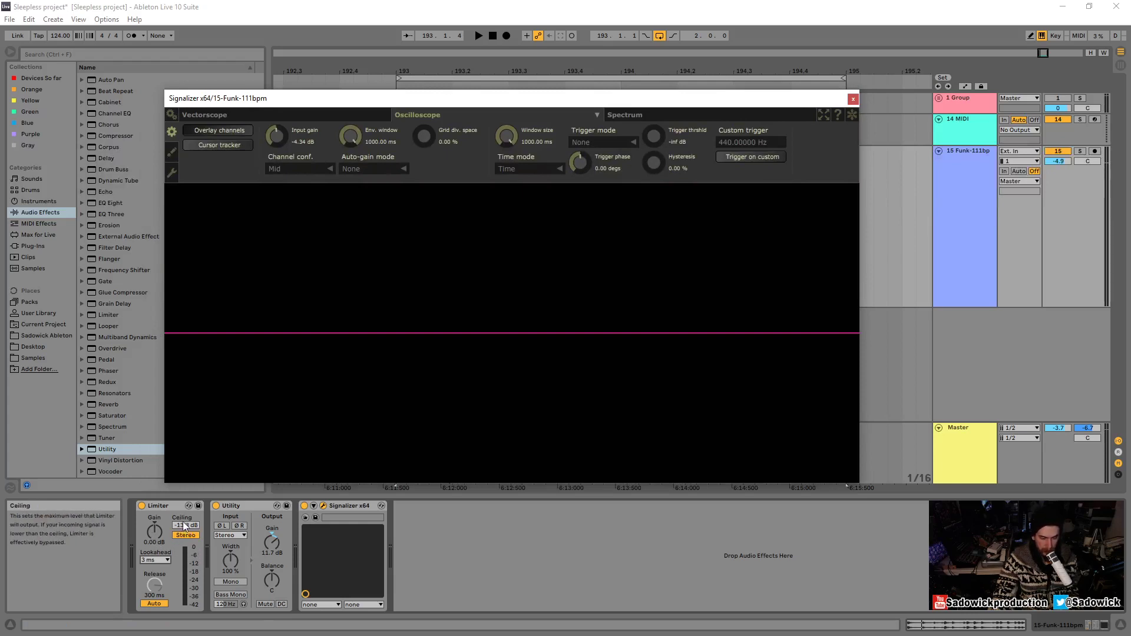
key("space")
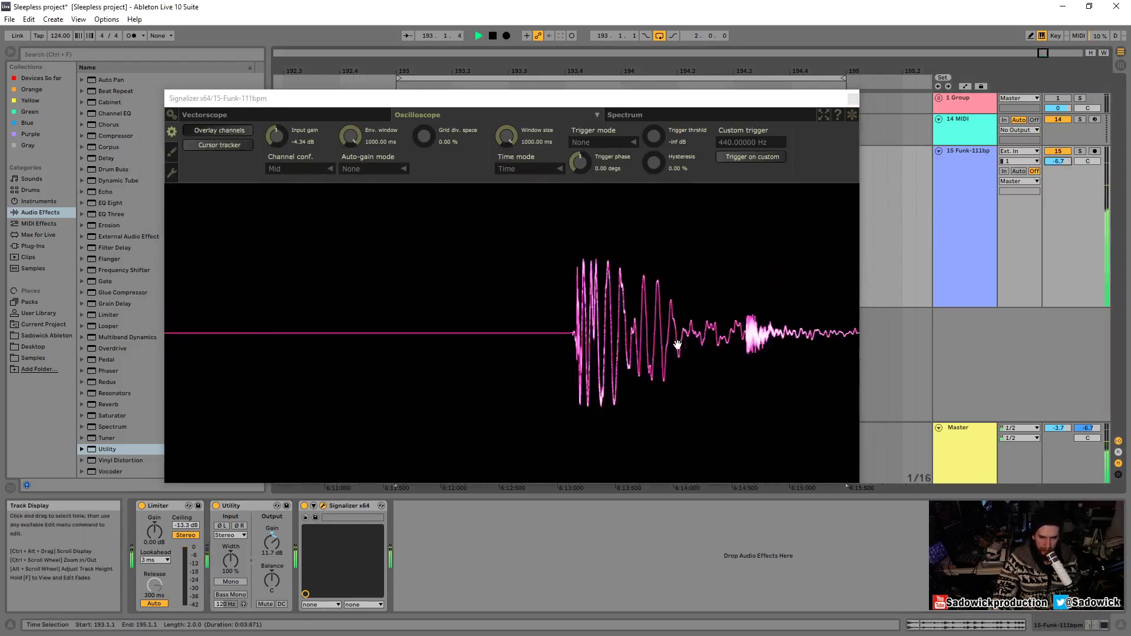
- Turn off the Limiter's automatic release, set its Release to 0.01 ms, and play the drum loop
key("space")
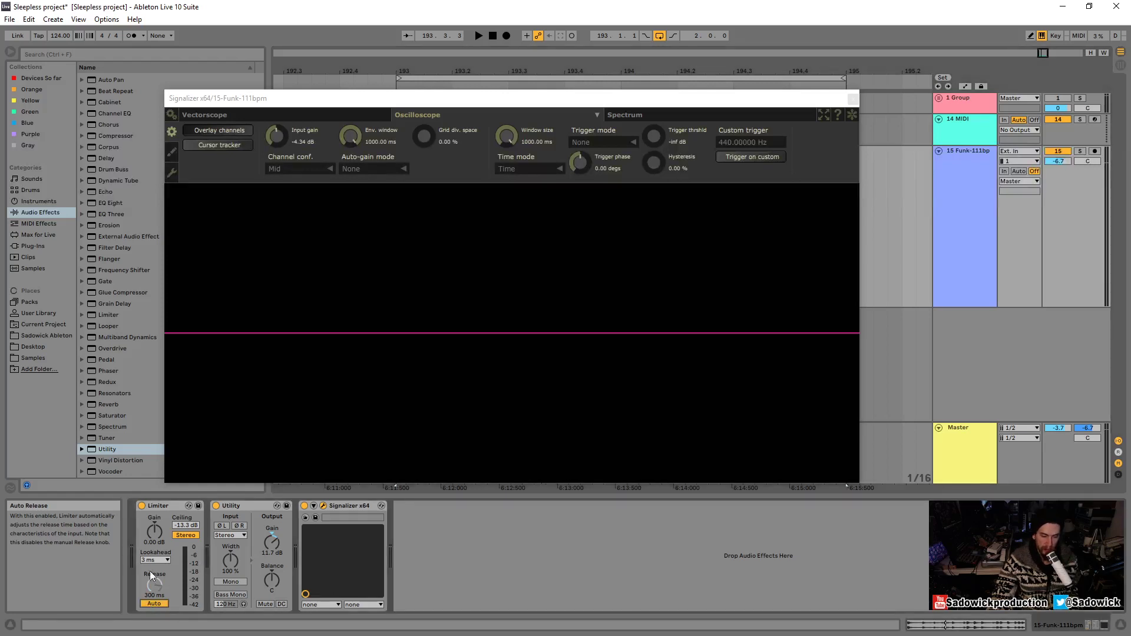
left_click(163, 603)
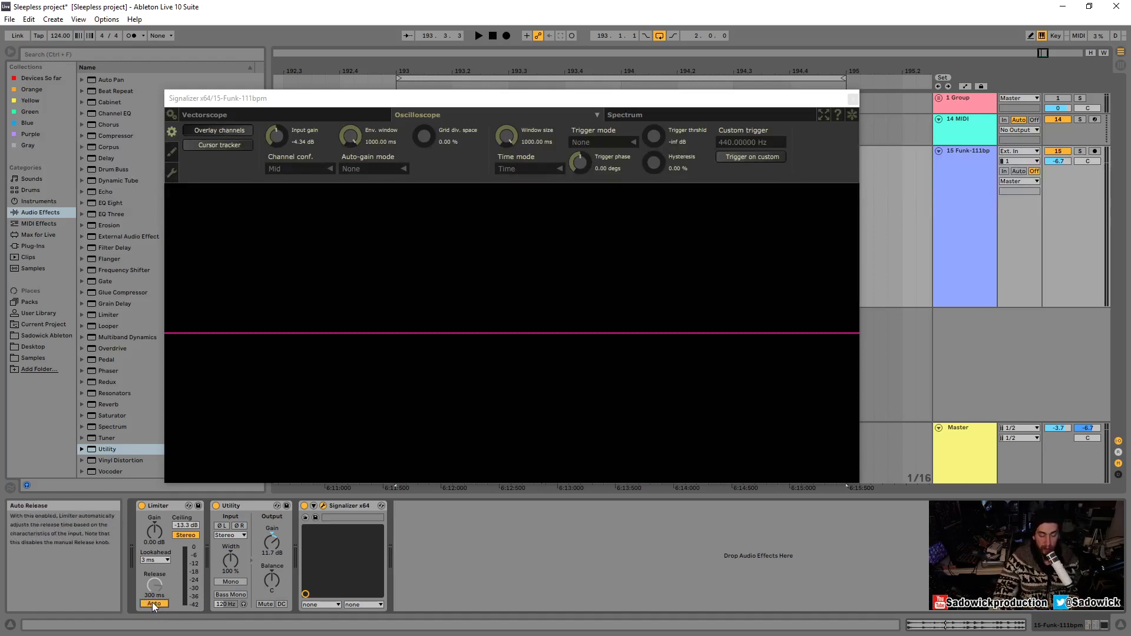
left_click(151, 604)
left_click_drag(158, 584, 157, 630)
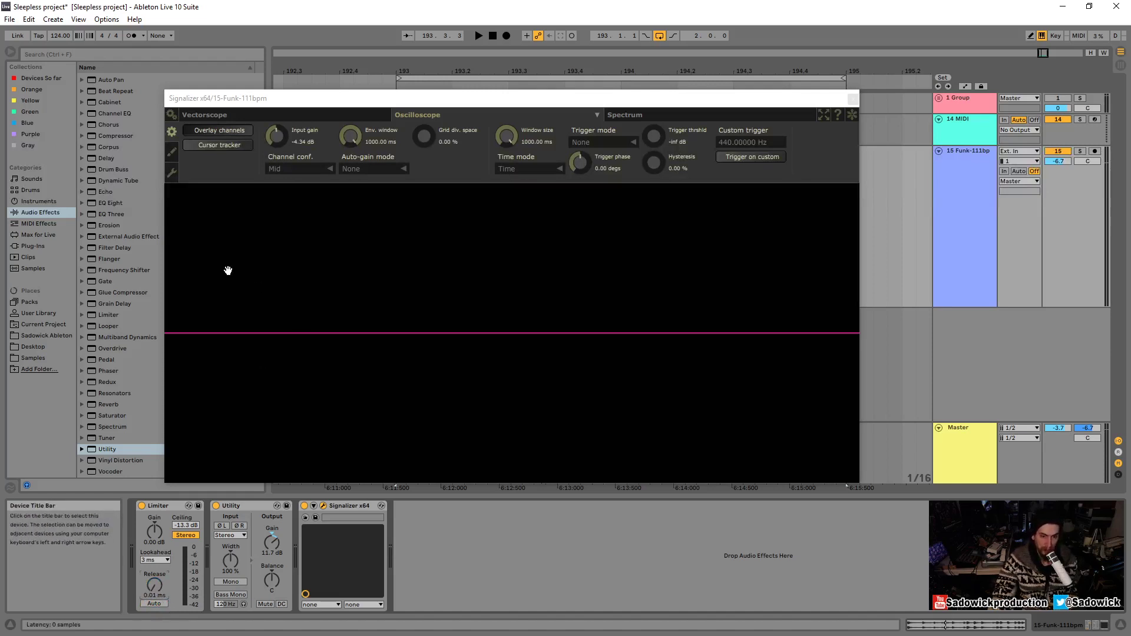
key("space")
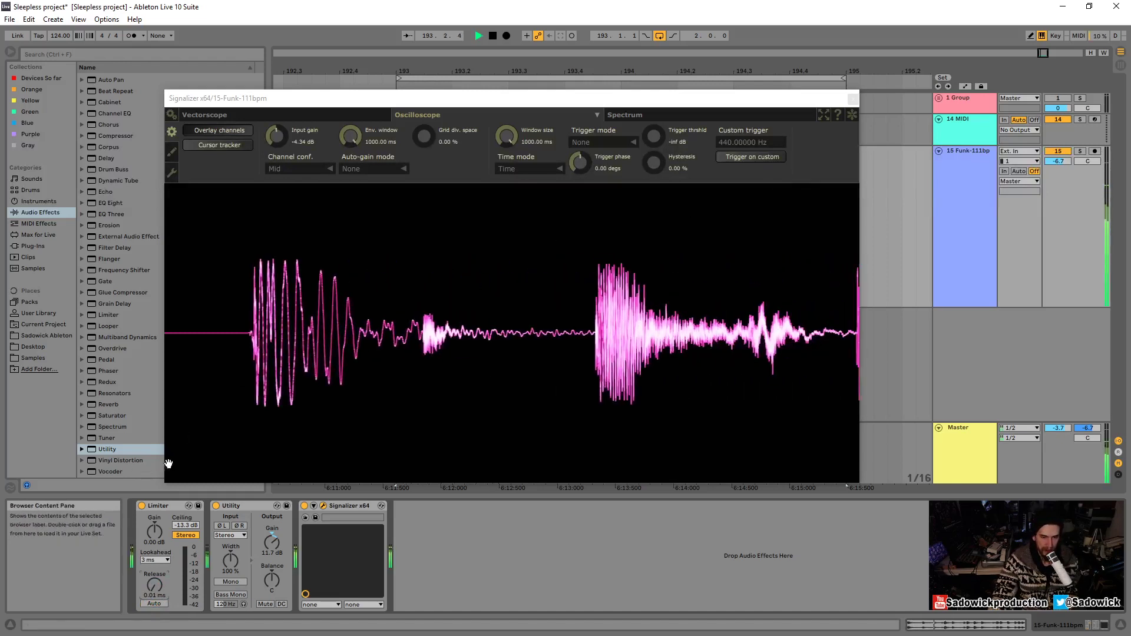
key("space")
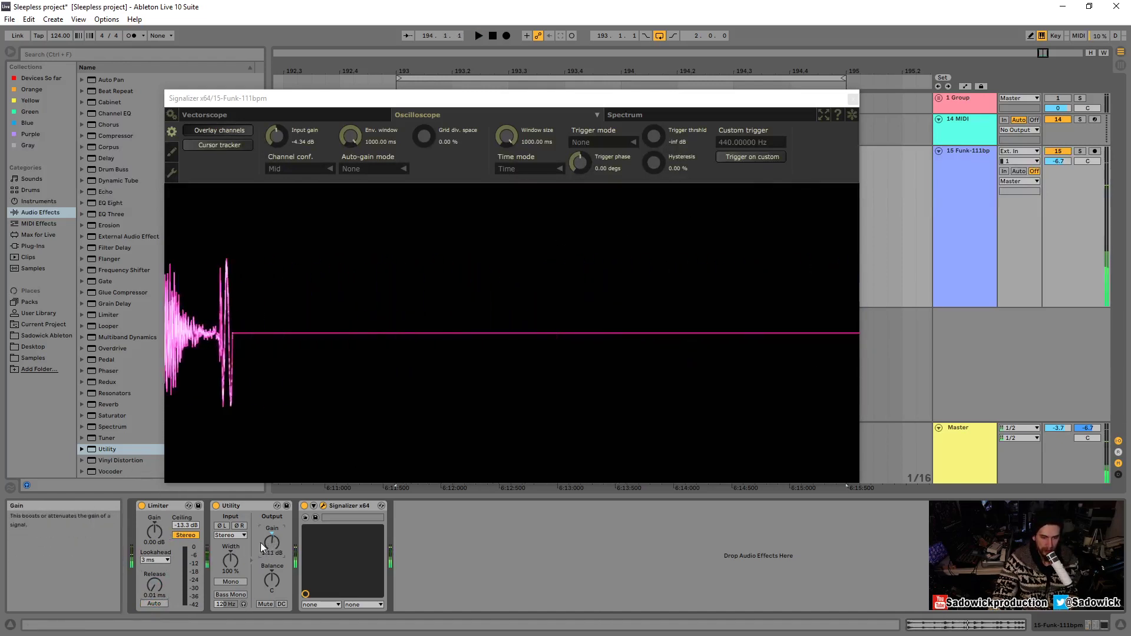
- Lower the Limiter's Ceiling to -24.0 dB and raise the Utility's output Gain to about 13 dB while the loop plays
left_click_drag(185, 525, 186, 539)
key("space")
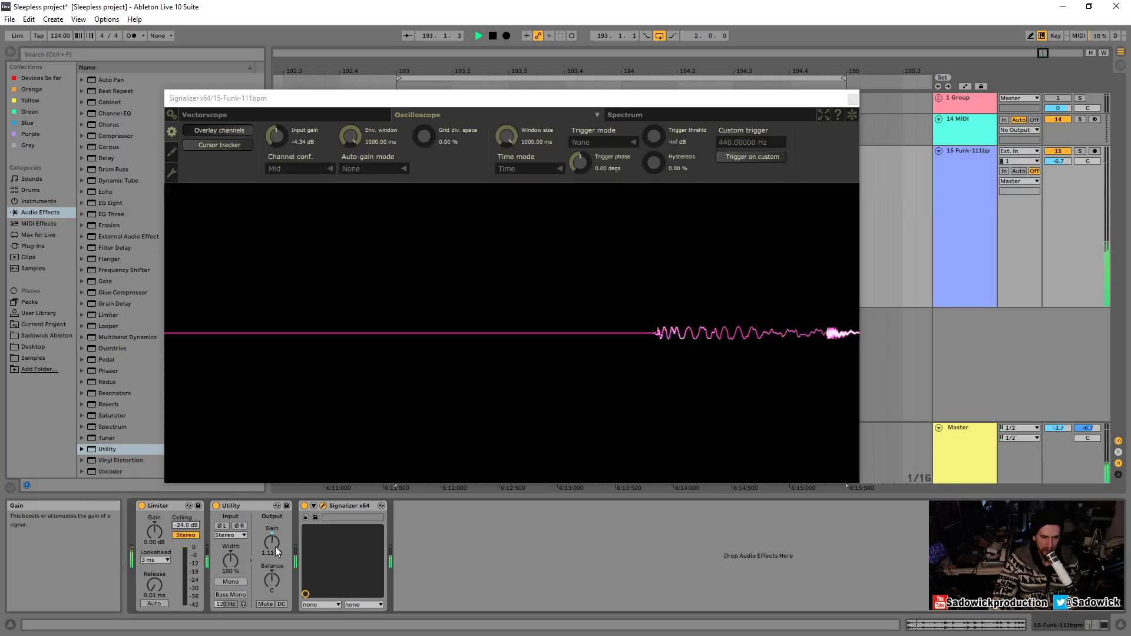
left_click_drag(275, 546, 274, 518)
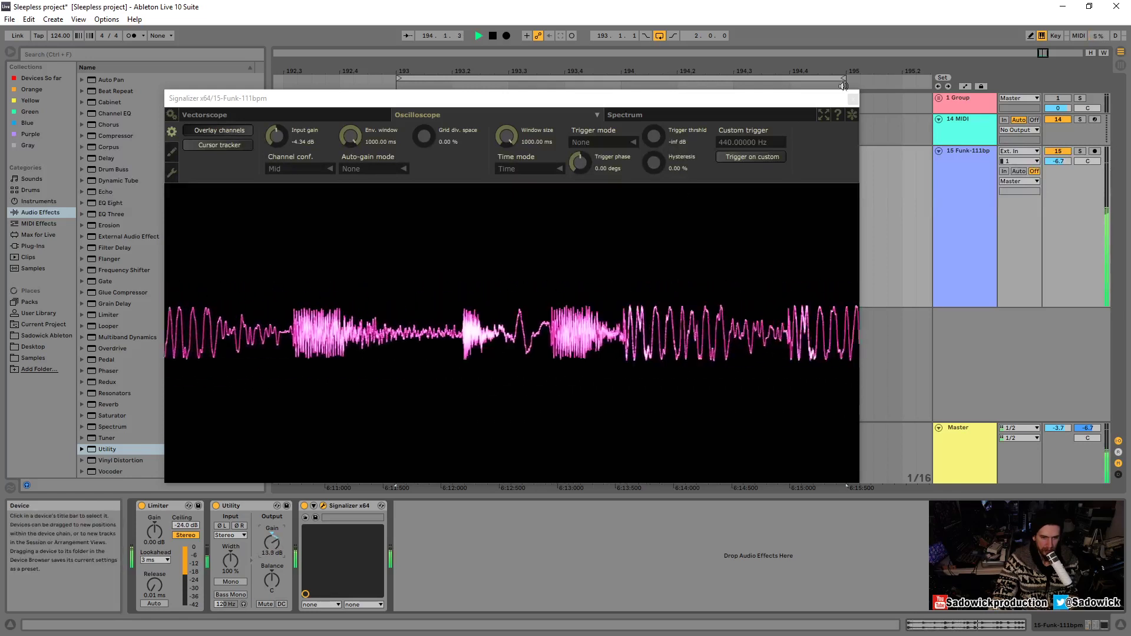
key("space")
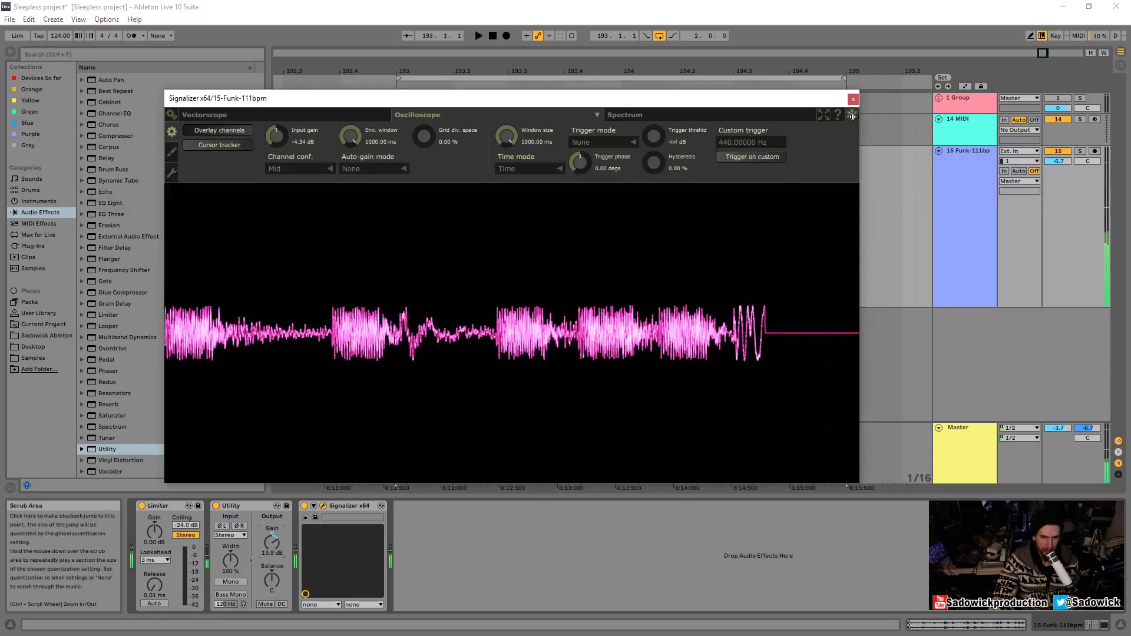
- Examine the individual peaks of the heavily limited loop closely in the frozen oscilloscope trace
scroll(529, 318, "up", 5)
scroll(529, 318, "up", 6)
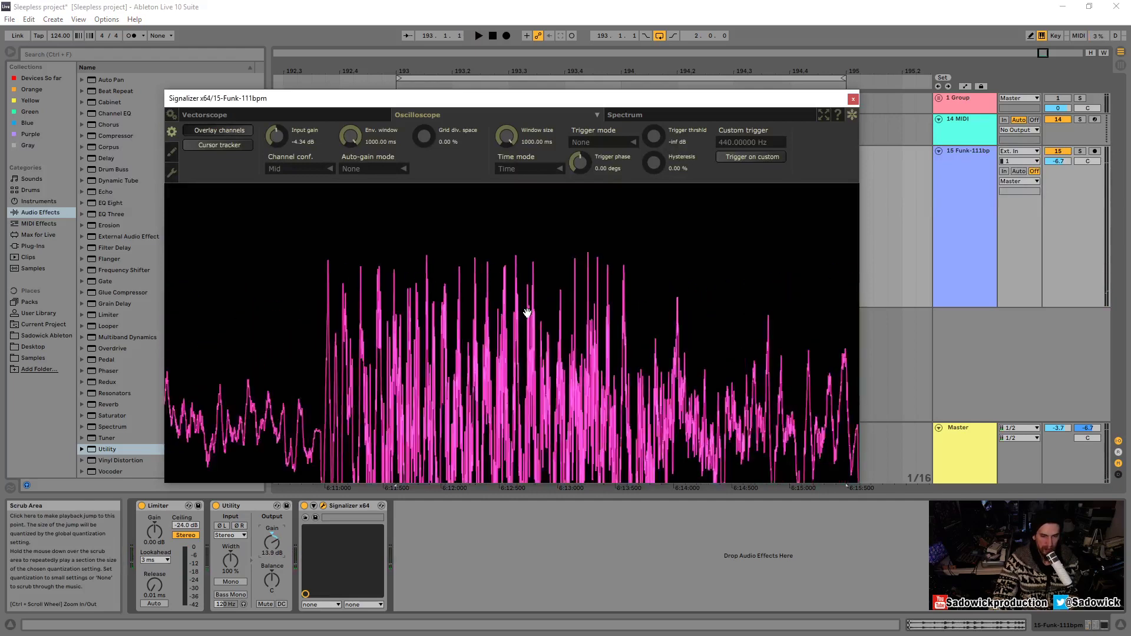
scroll(529, 291, "down", 8)
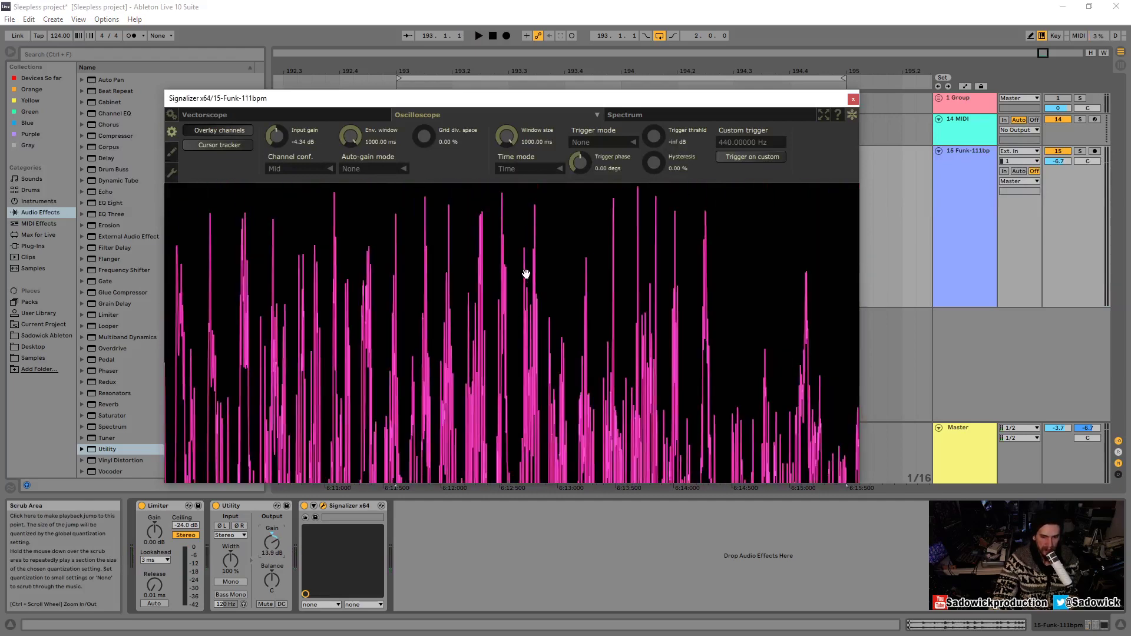
scroll(527, 291, "down", 1)
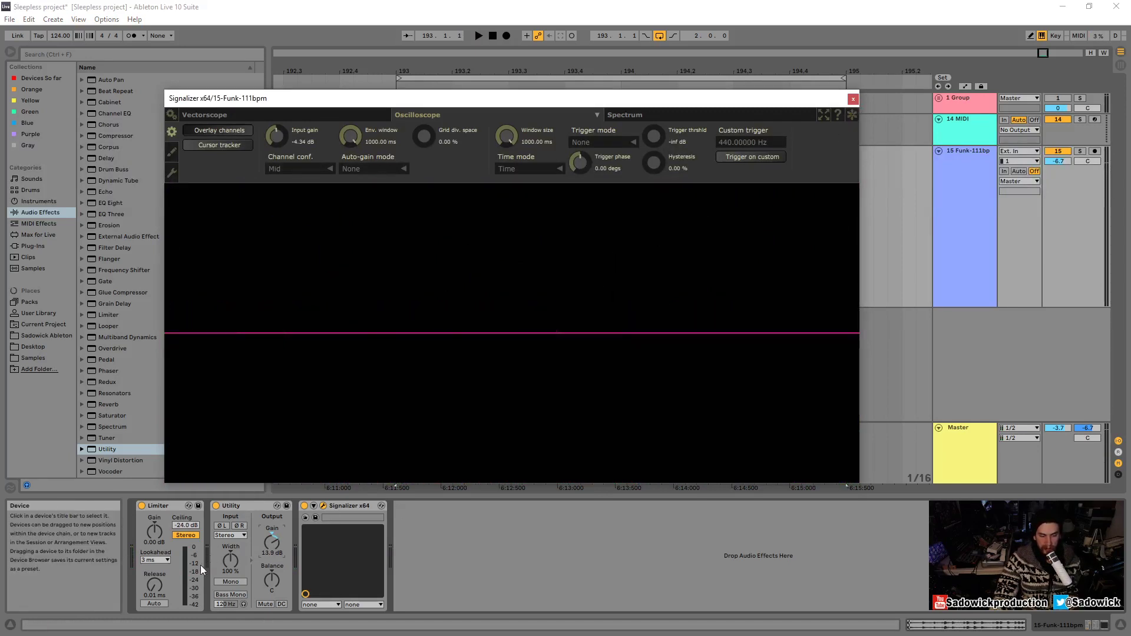
- Set the Limiter's Release to 0.16 ms and play the loop to check the waveform
left_click_drag(154, 583, 155, 578)
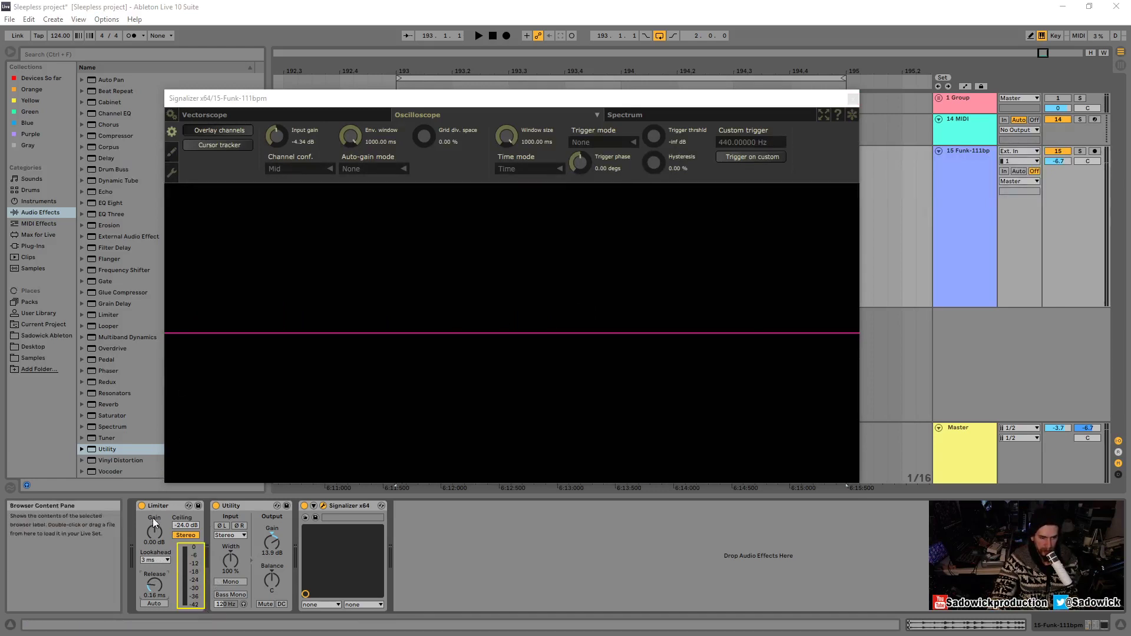
left_click(174, 507)
key("space")
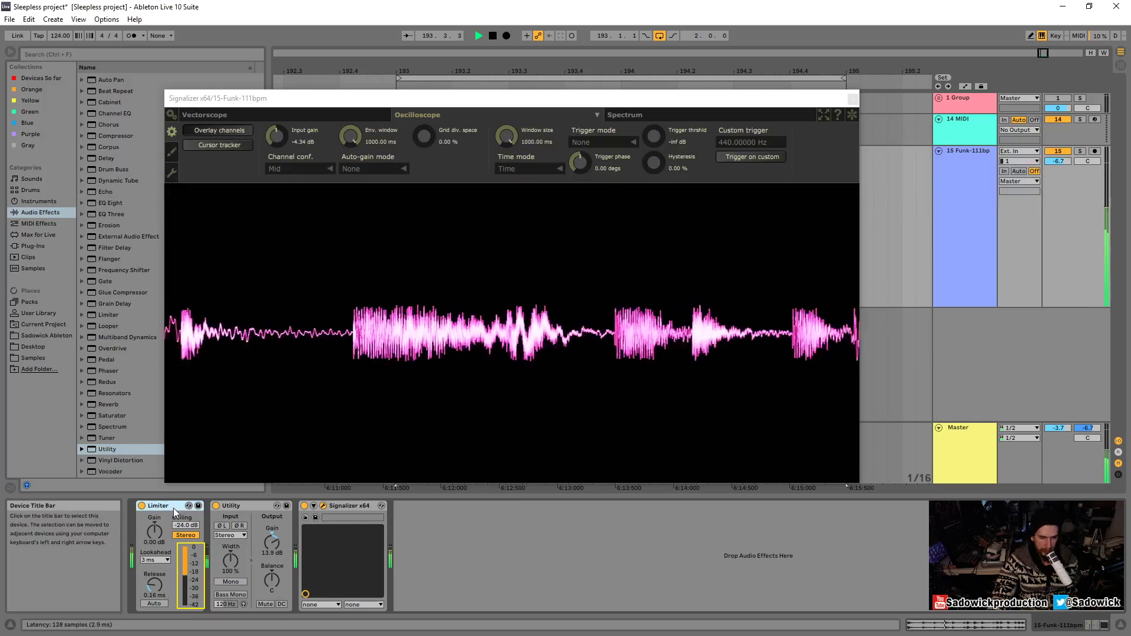
key("space")
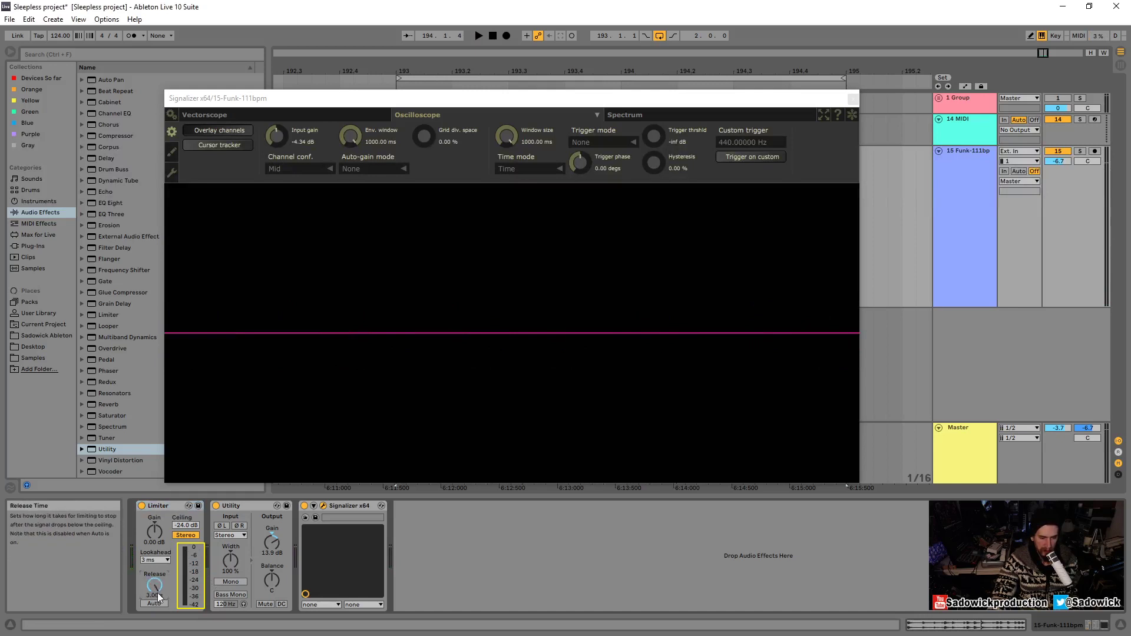
- Play the loop with the Limiter's Release at 3.00 s, and replay it with Release at 0.01 ms
key("space")
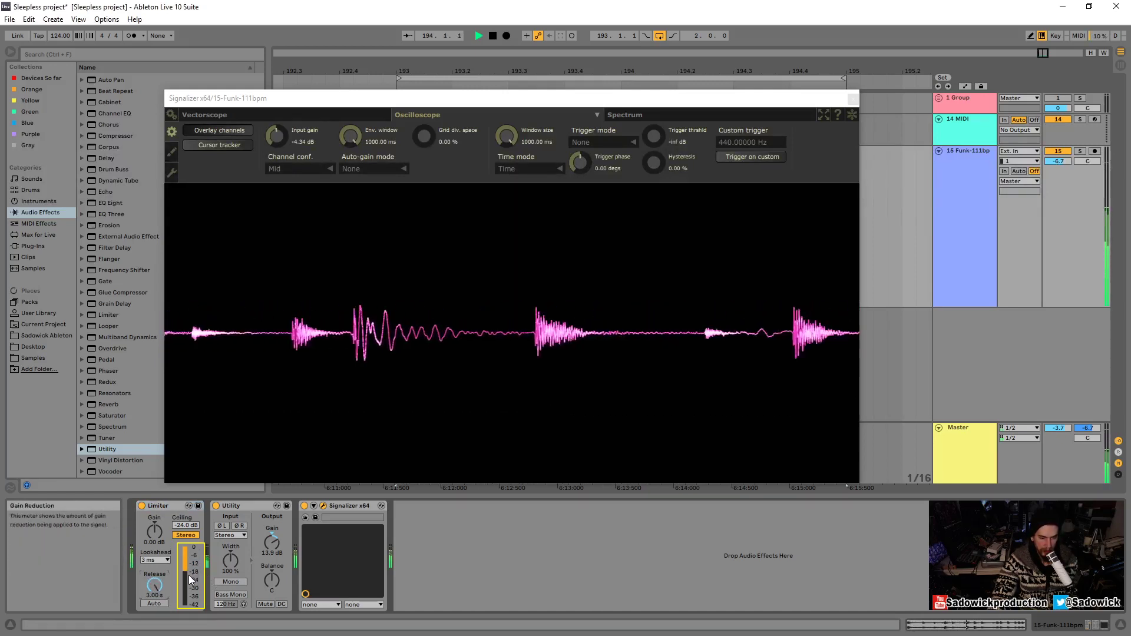
key("space")
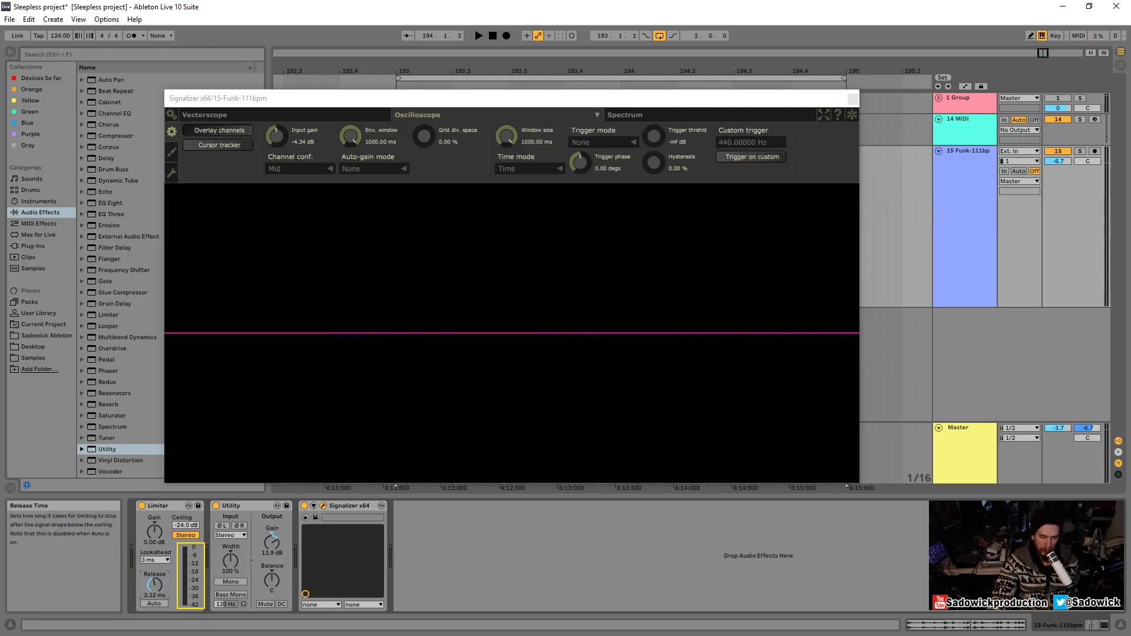
left_click_drag(154, 588, 159, 594)
key("space")
key("space")
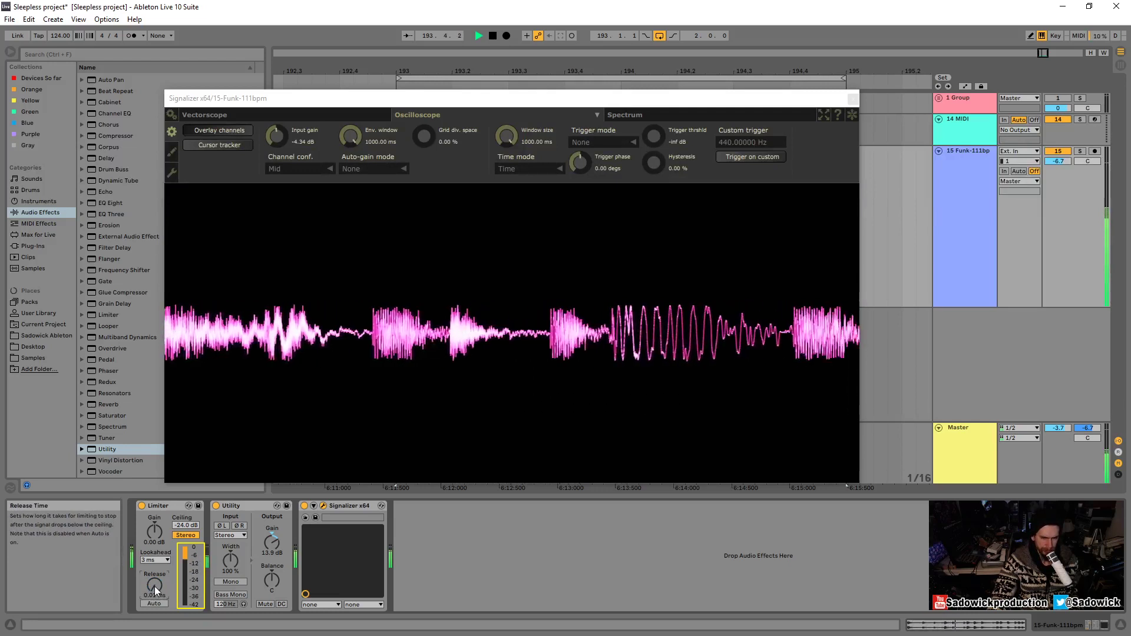
key("space")
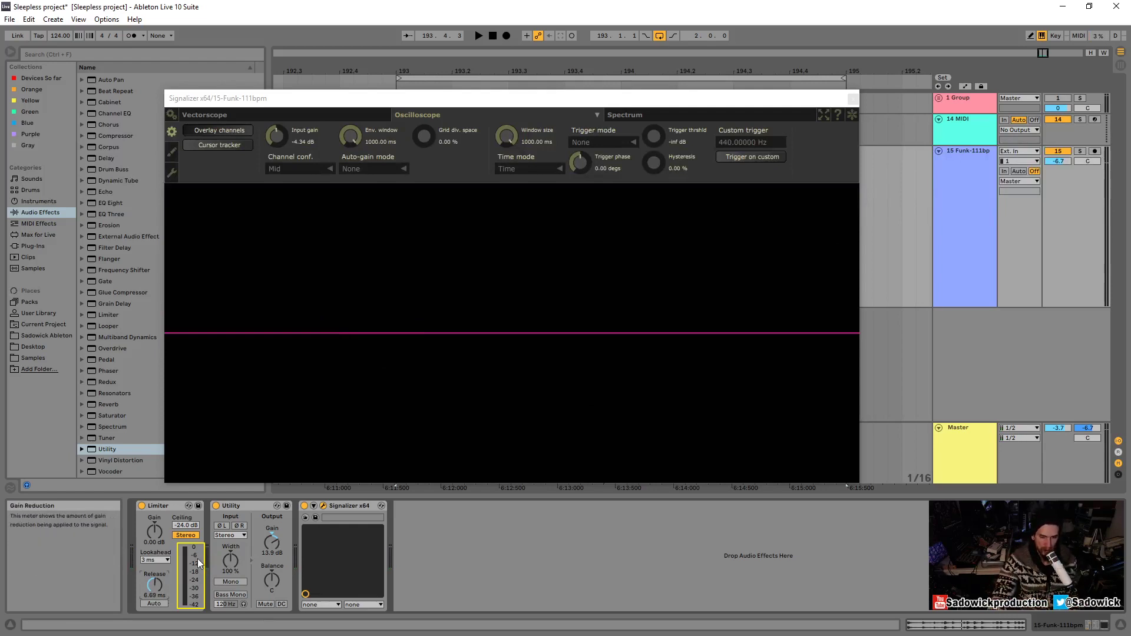
- Raise the Limiter's Release to 98.8 ms during playback and replay the loop to check its waveform in the oscilloscope
key("space")
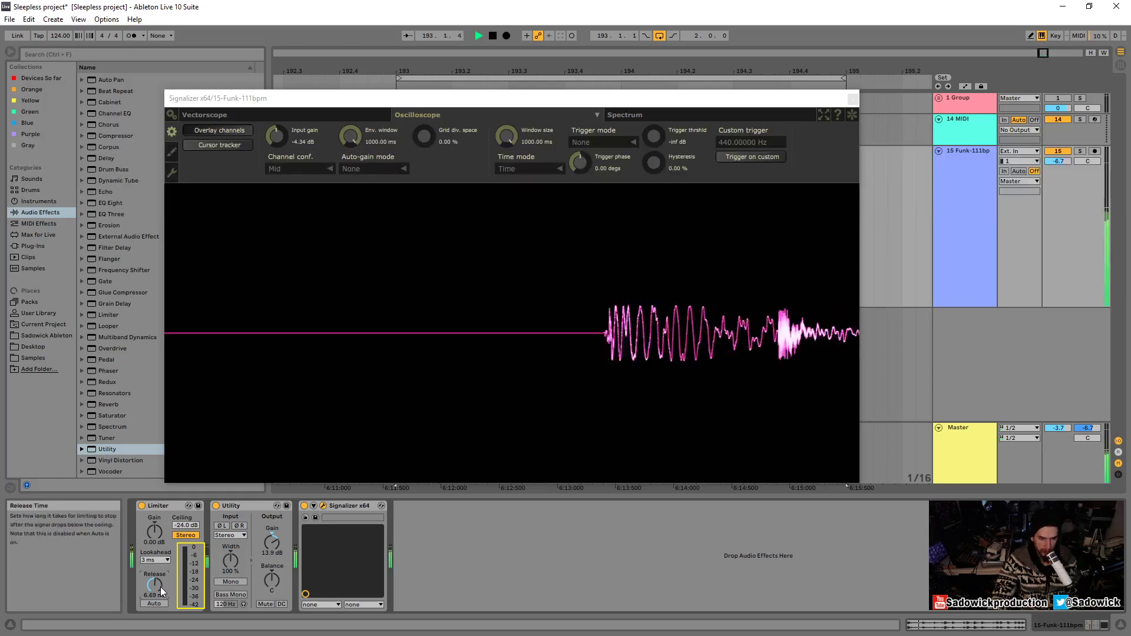
left_click_drag(160, 586, 160, 565)
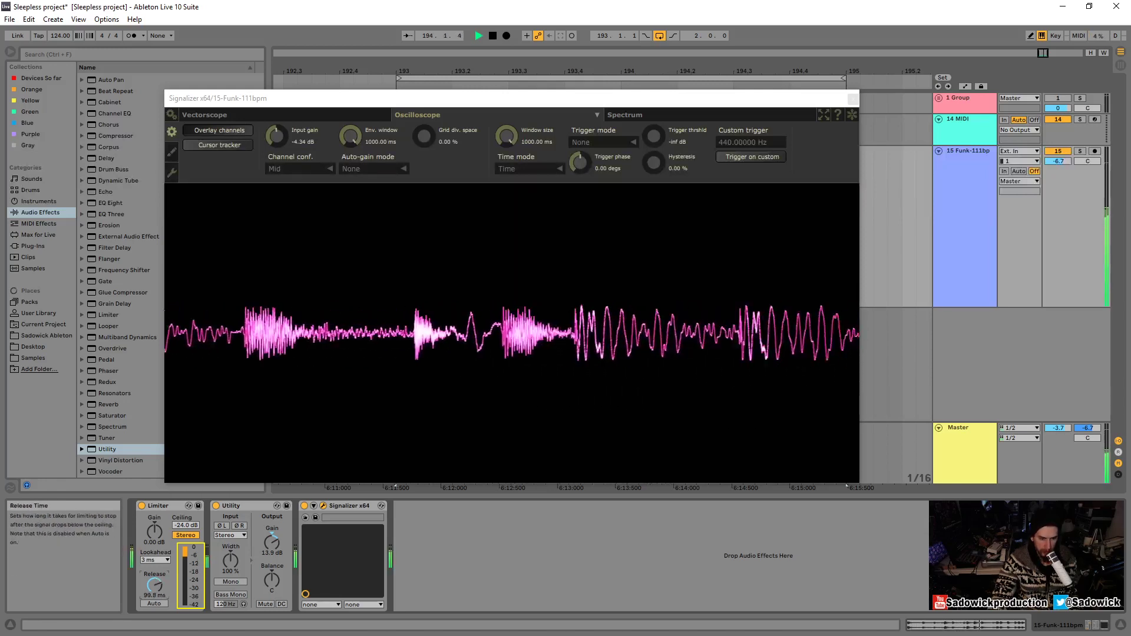
key("space")
key("space")
key("space")
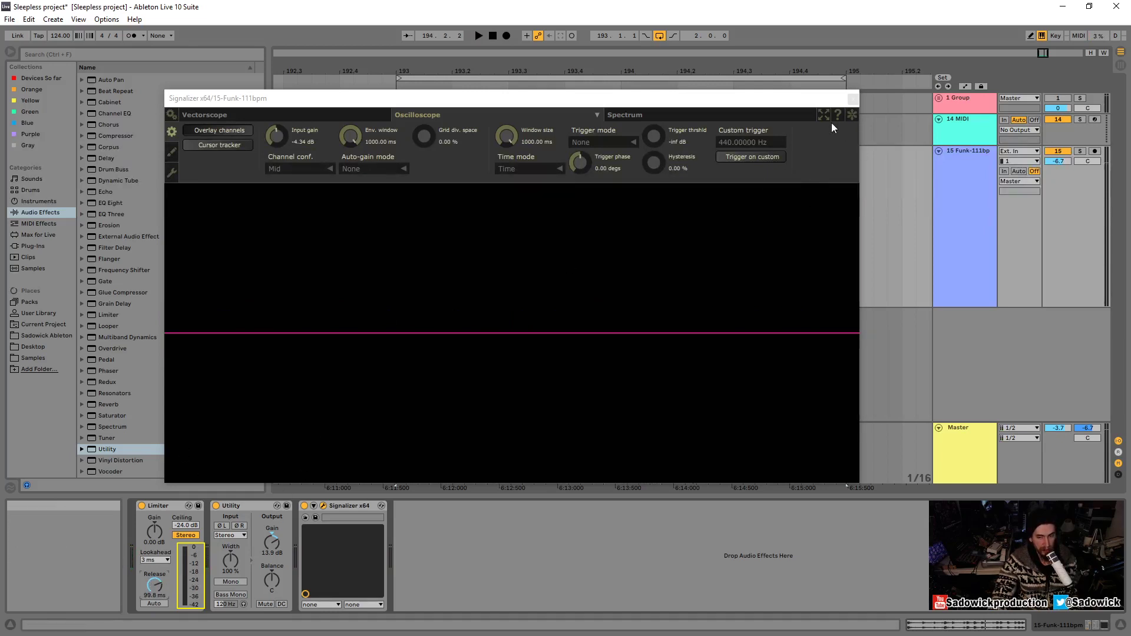
key("space")
left_click(856, 113)
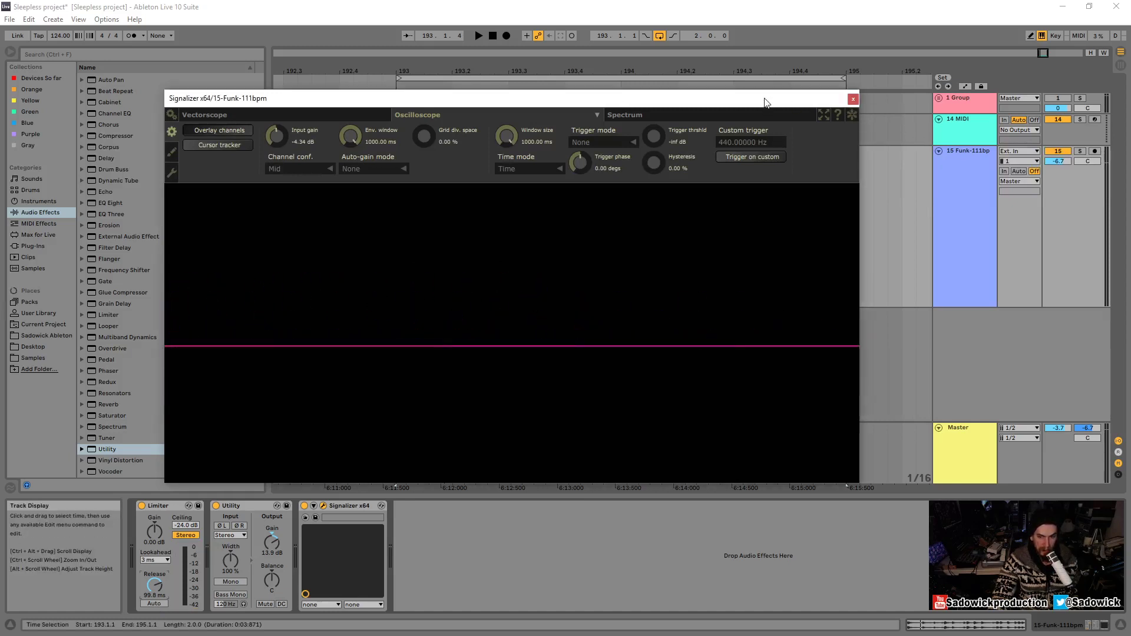
- Lower the Limiter's Release to 0.01 ms, play the loop, and freeze the oscilloscope trace
left_click_drag(154, 584, 155, 624)
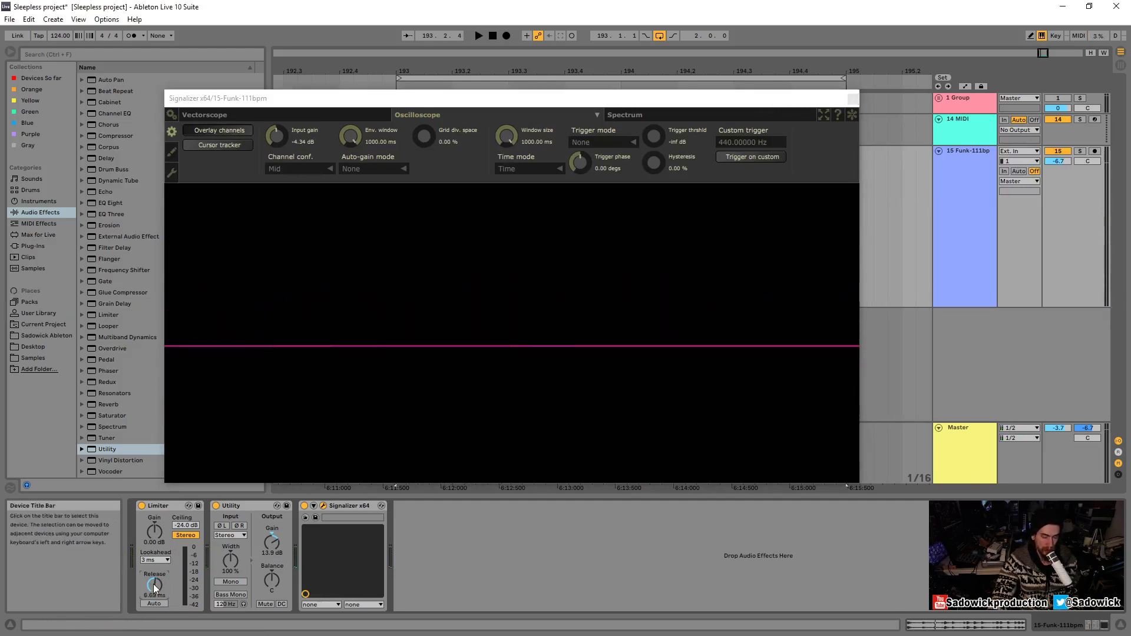
key("space")
left_click_drag(154, 585, 155, 619)
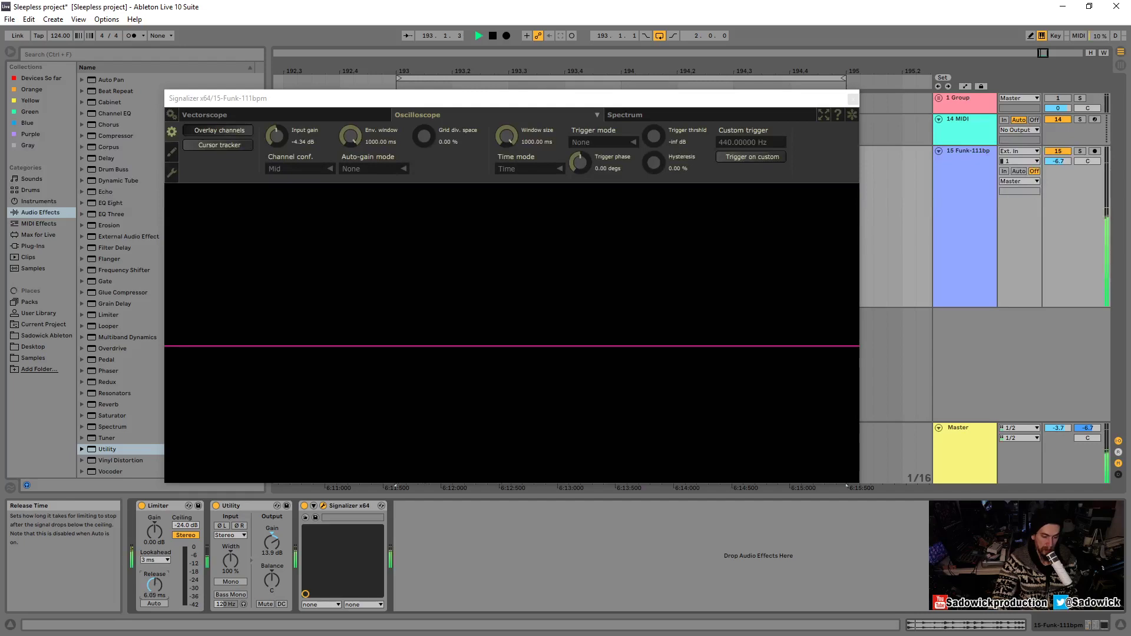
left_click(854, 107)
key("space")
- Examine the shape of the limited kick's wave crests in the frozen trace, and unfreeze the oscilloscope
scroll(377, 317, "up", 2)
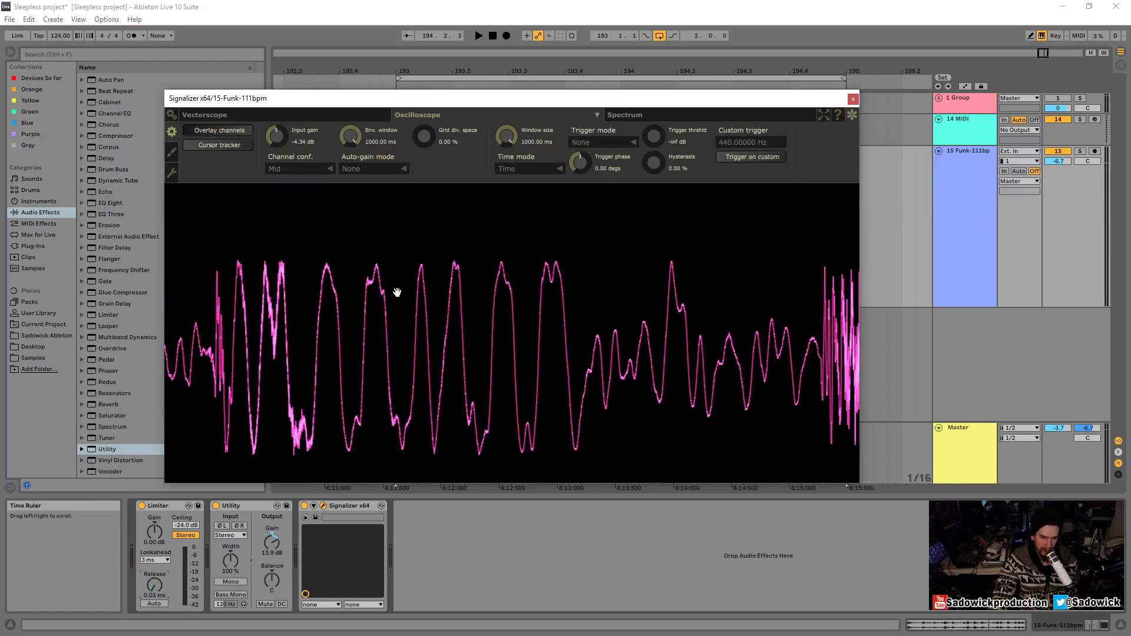
scroll(353, 281, "up", 3)
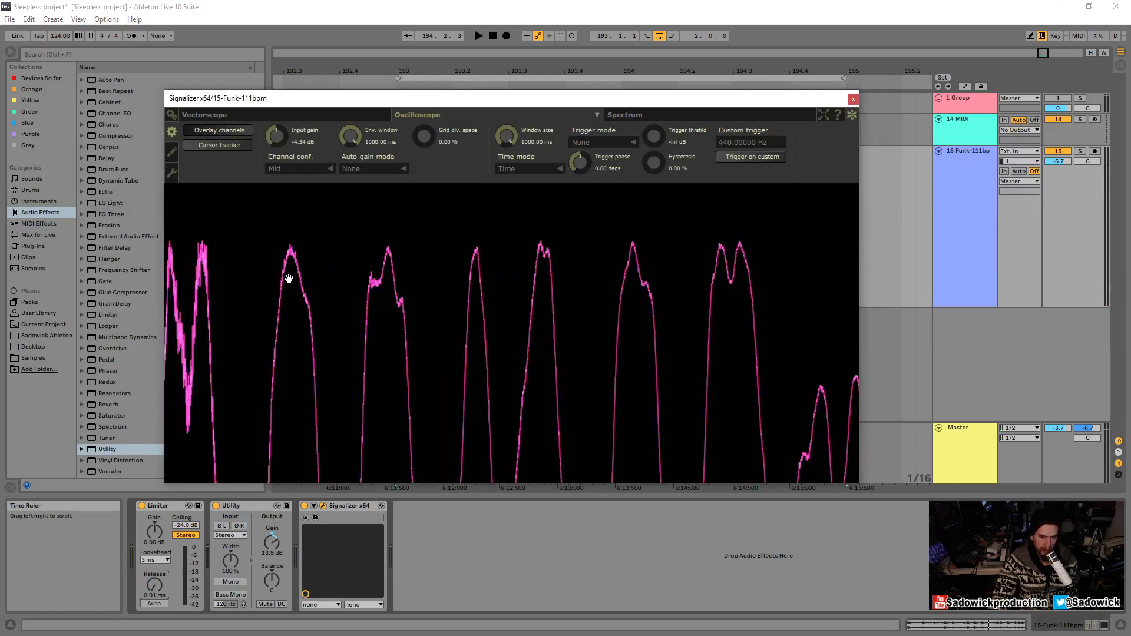
scroll(293, 272, "down", 6)
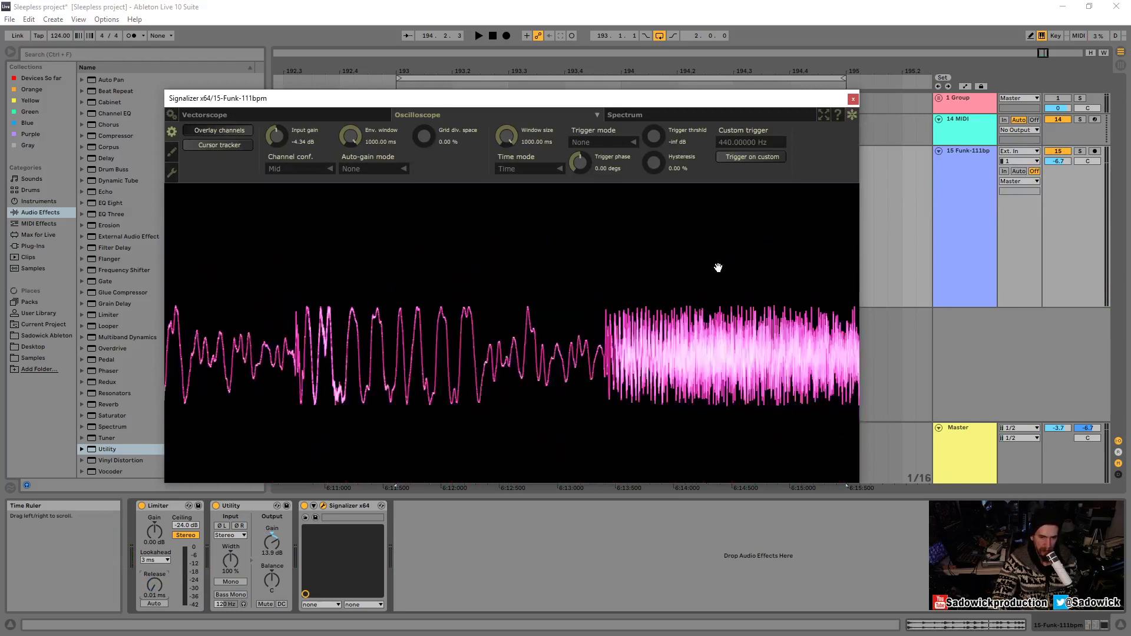
scroll(688, 288, "down", 2)
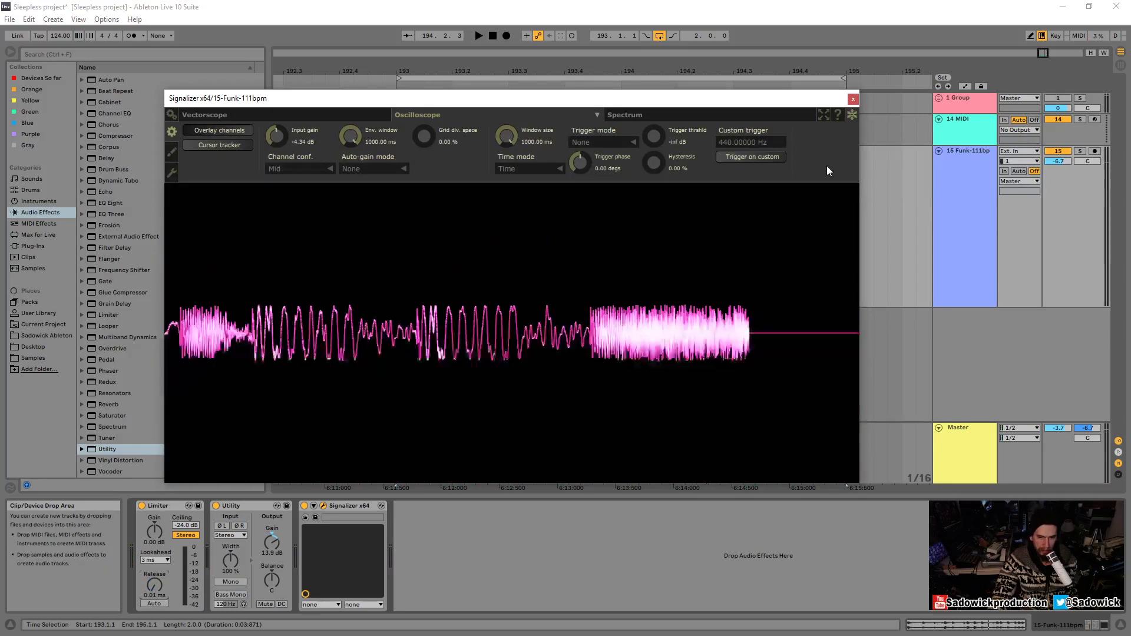
left_click(851, 116)
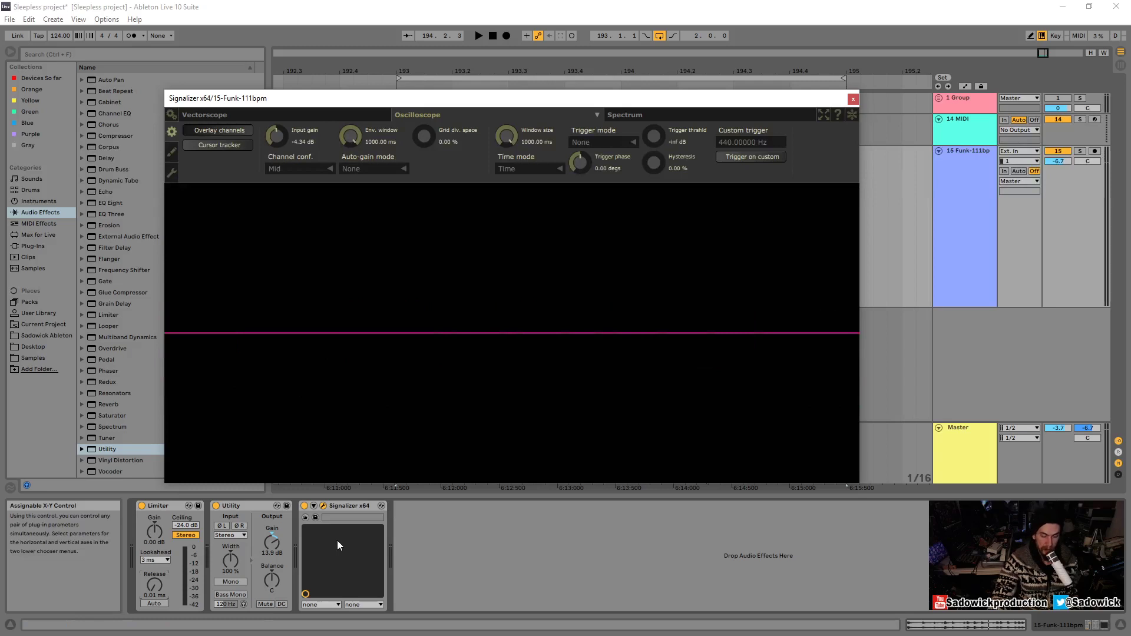
- Turn on the Limiter's automatic release and play the loop for comparison
left_click(155, 603)
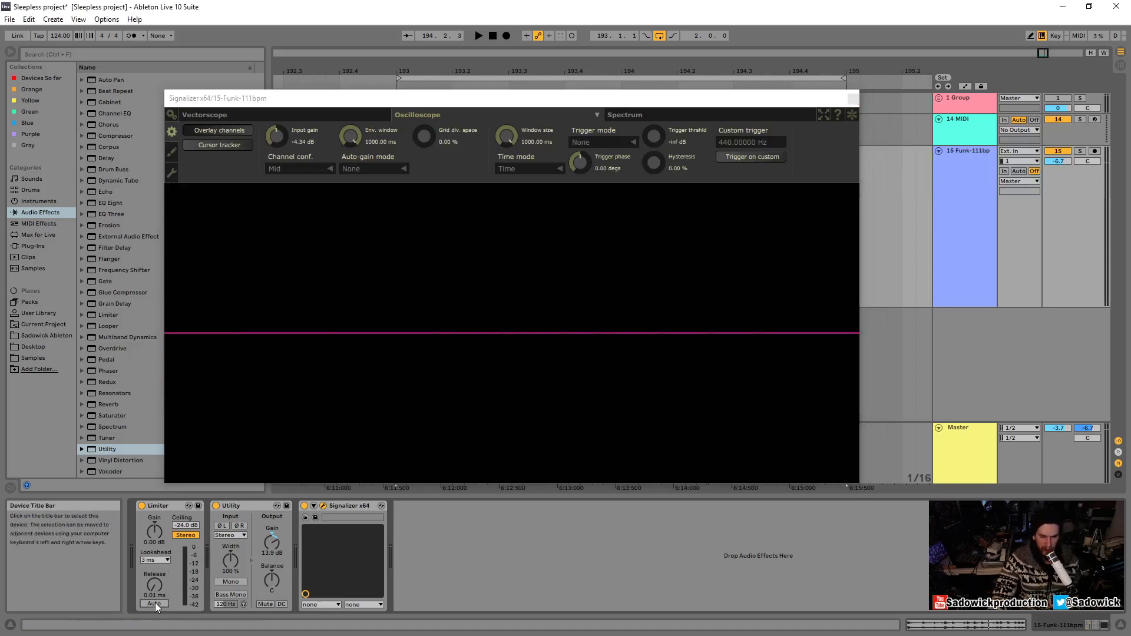
left_click(155, 603)
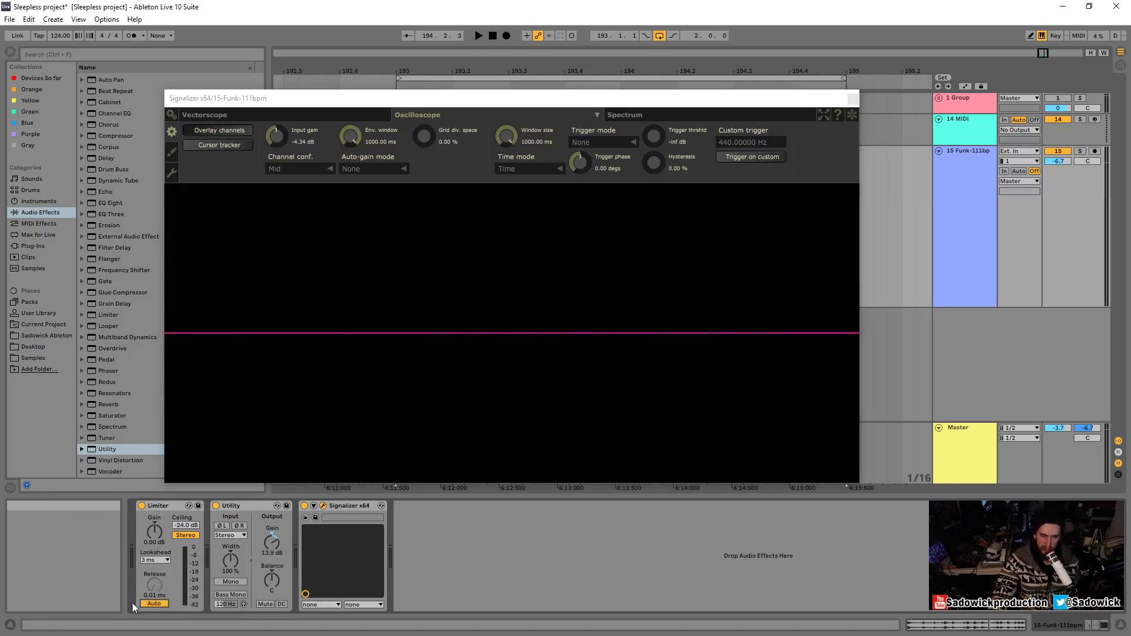
key("space")
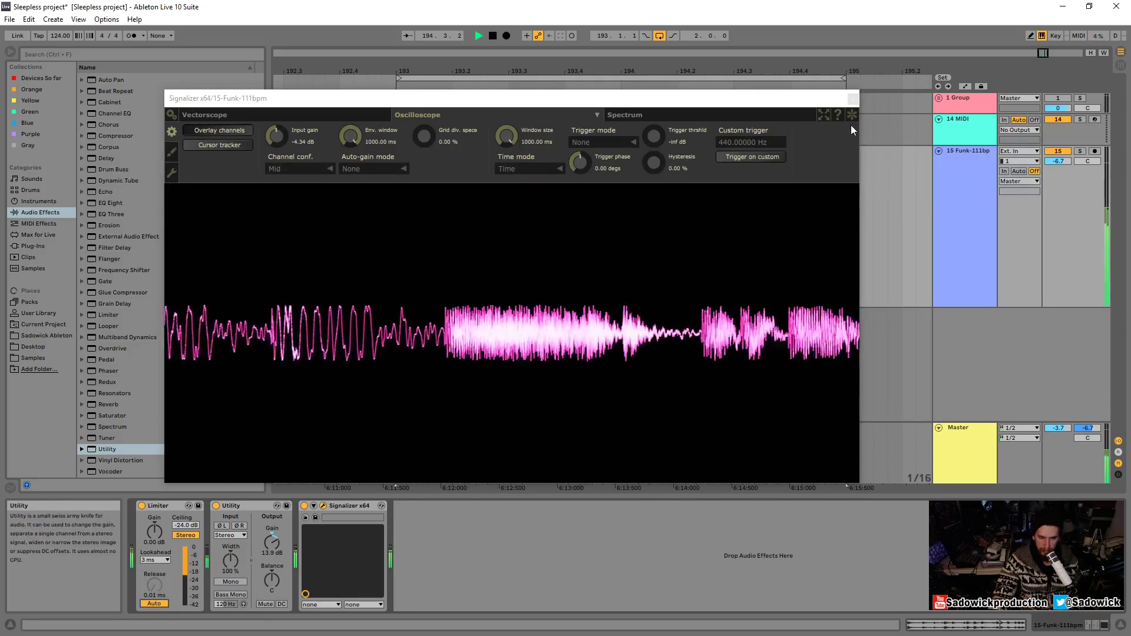
- Turn the Limiter's automatic release off, set Release to 0.22 ms, and restart the loop
left_click(155, 603)
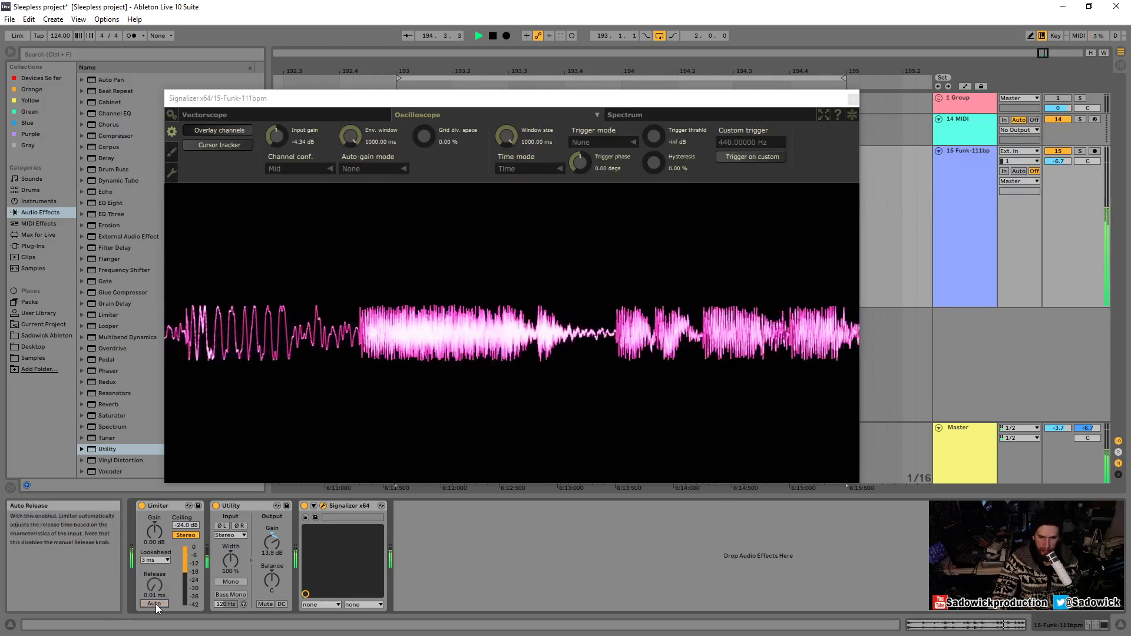
left_click_drag(155, 584, 152, 624)
key("space")
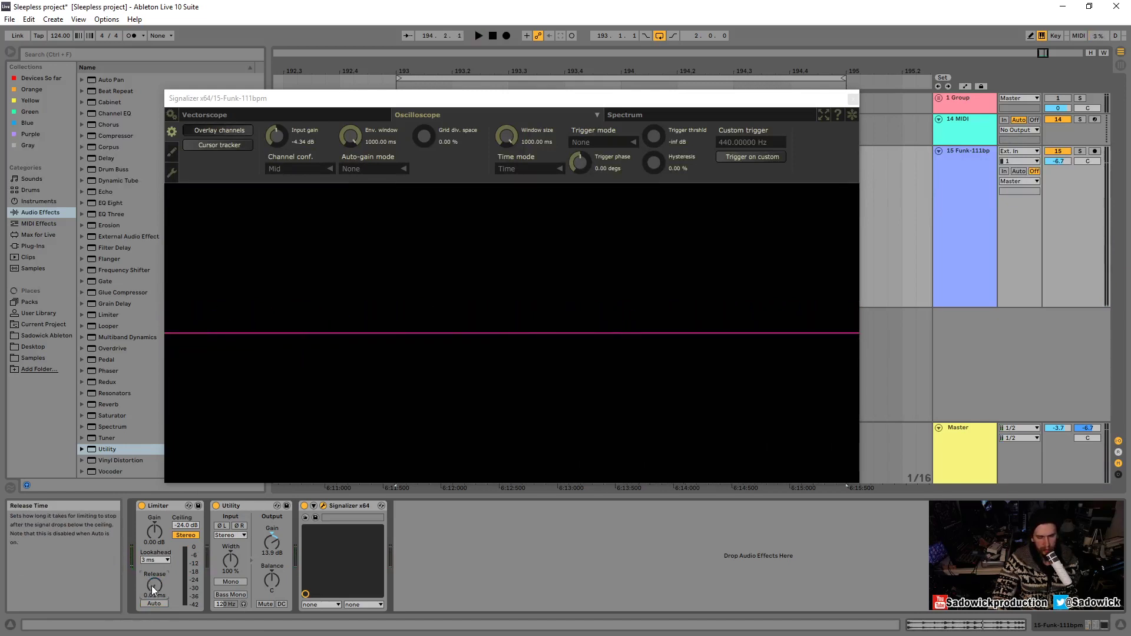
key("space")
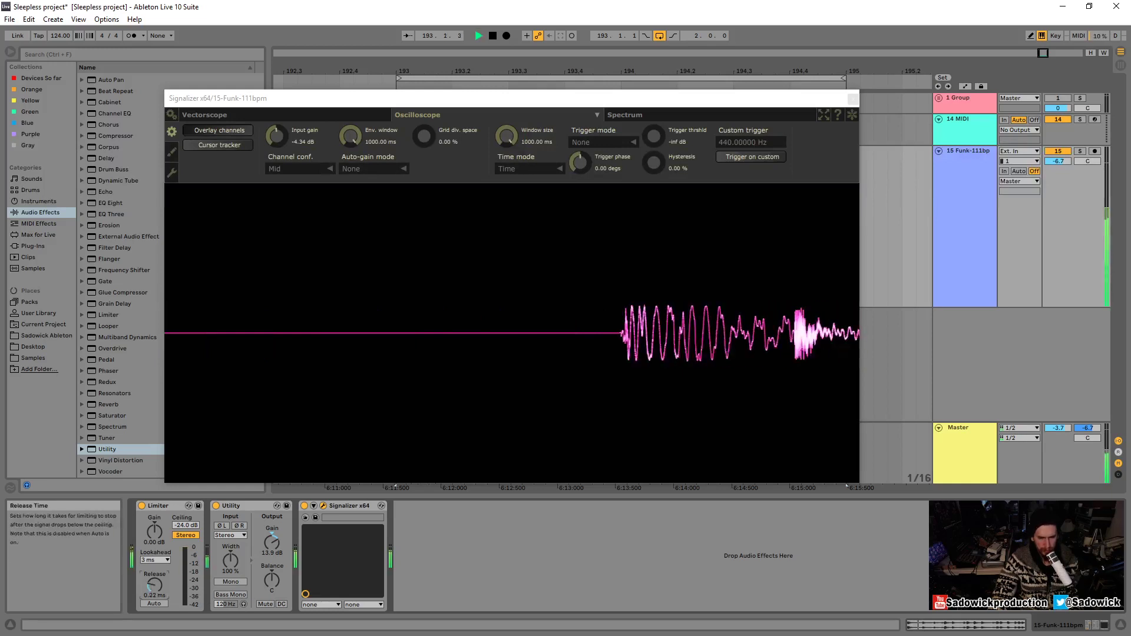
- Play the loop with the Limiter's Release raised to 135 ms, and again with it lowered to 0.01 ms for comparison
left_click_drag(153, 584, 153, 555)
key("space")
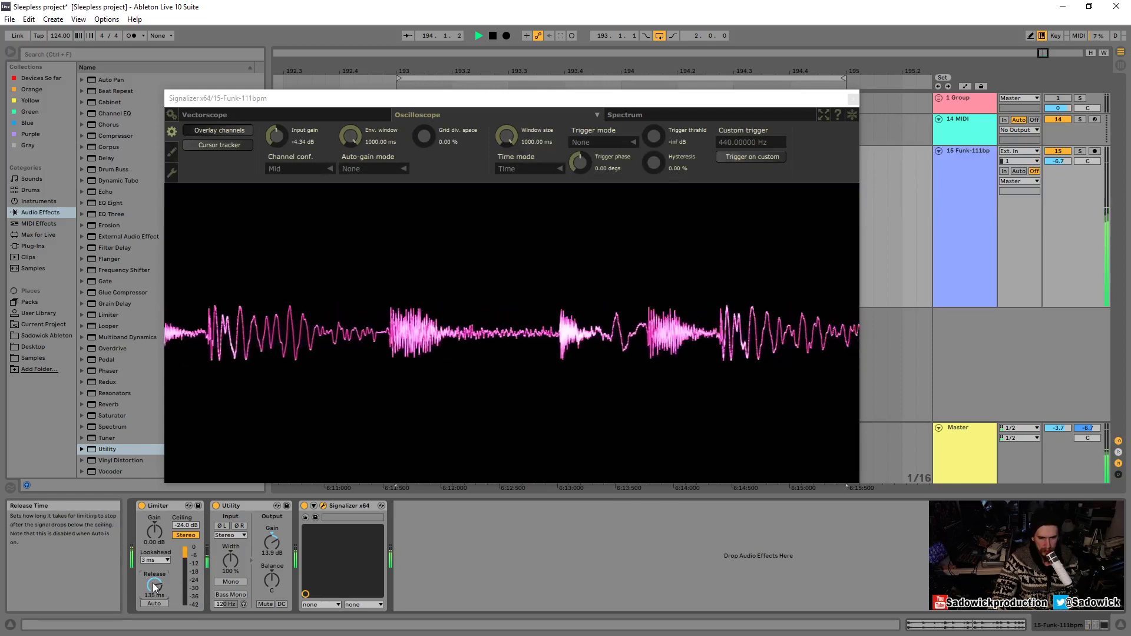
key("space")
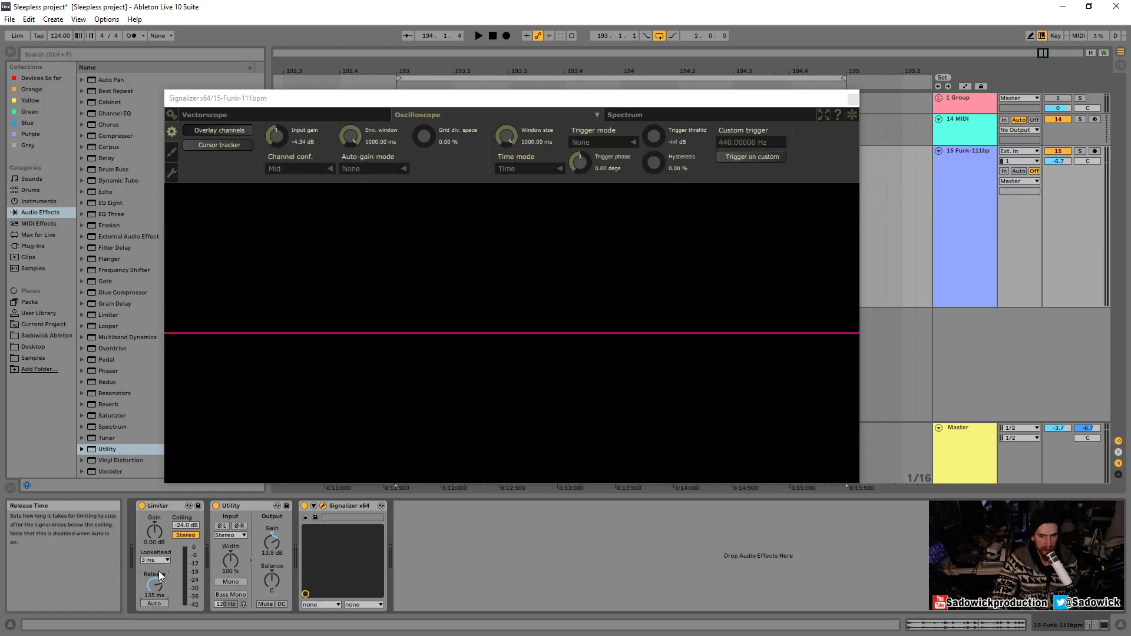
left_click_drag(148, 583, 149, 630)
key("space")
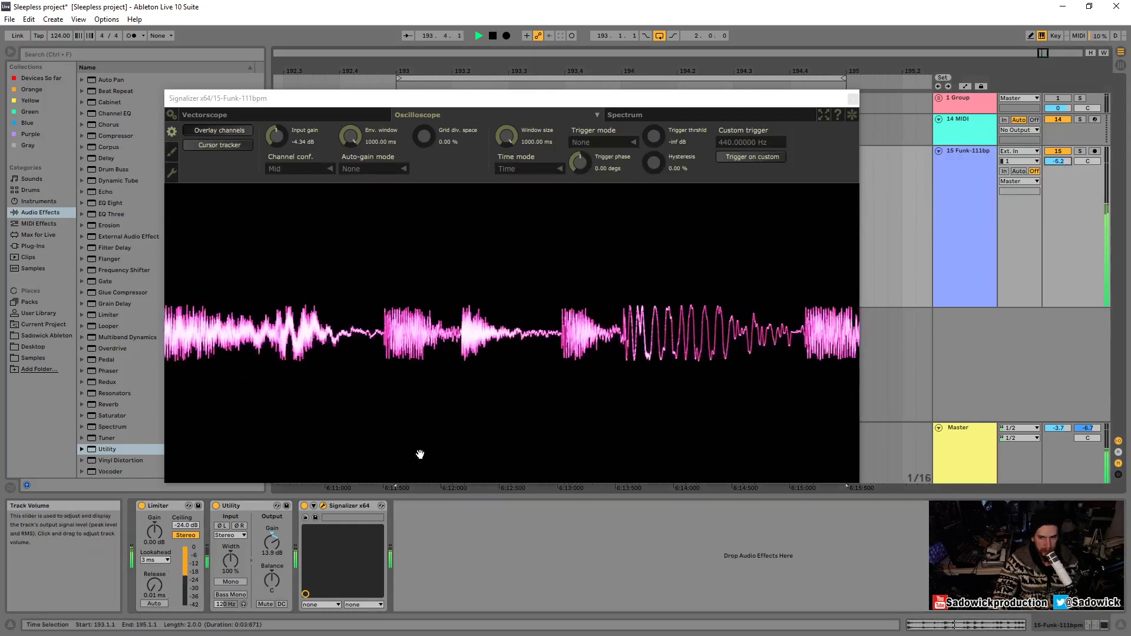
- Set the Limiter's Release to 0.18 ms, play the drum loop to hear it, and stop playback
mouse_move(139, 582)
left_mouse_down()
mouse_move(139, 541)
mouse_move(156, 590)
left_mouse_up()
key("space")
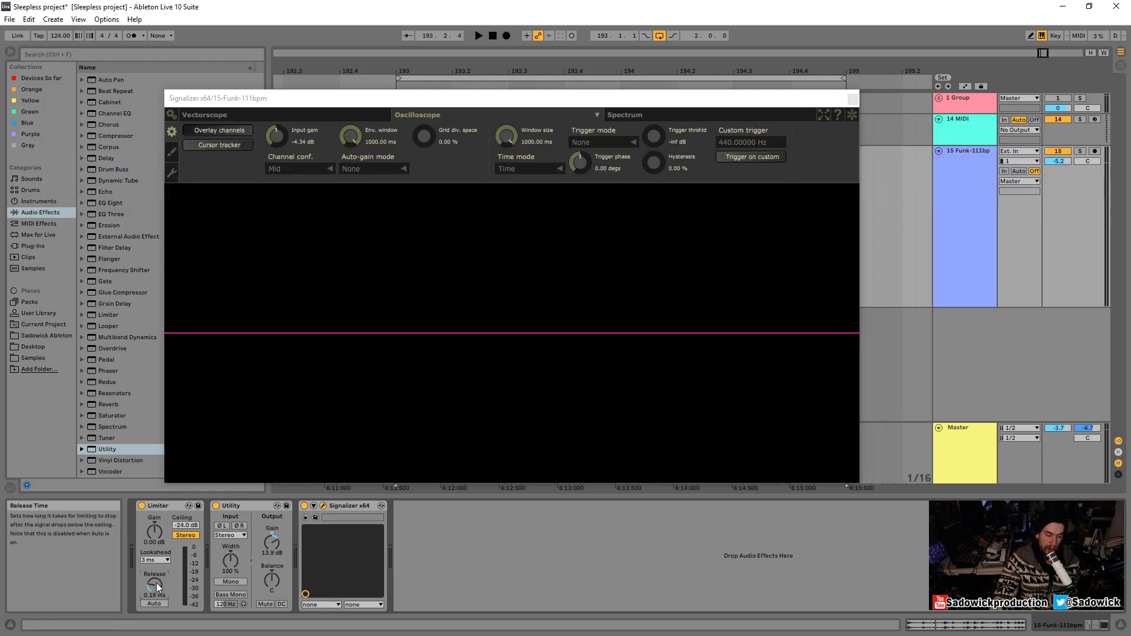
key("space")
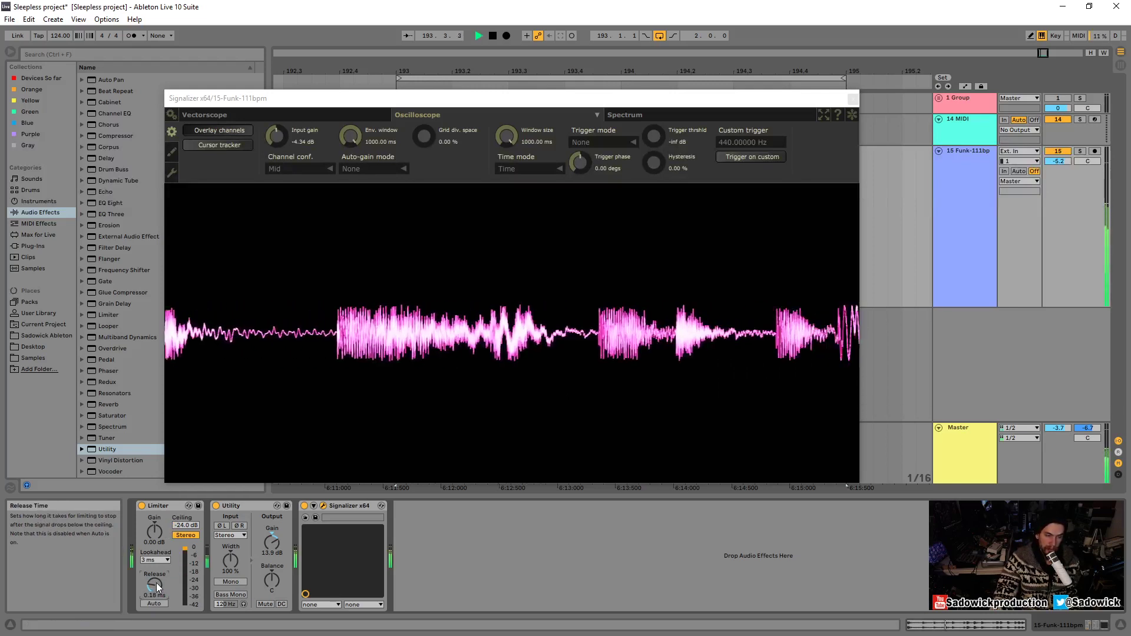
key("space")
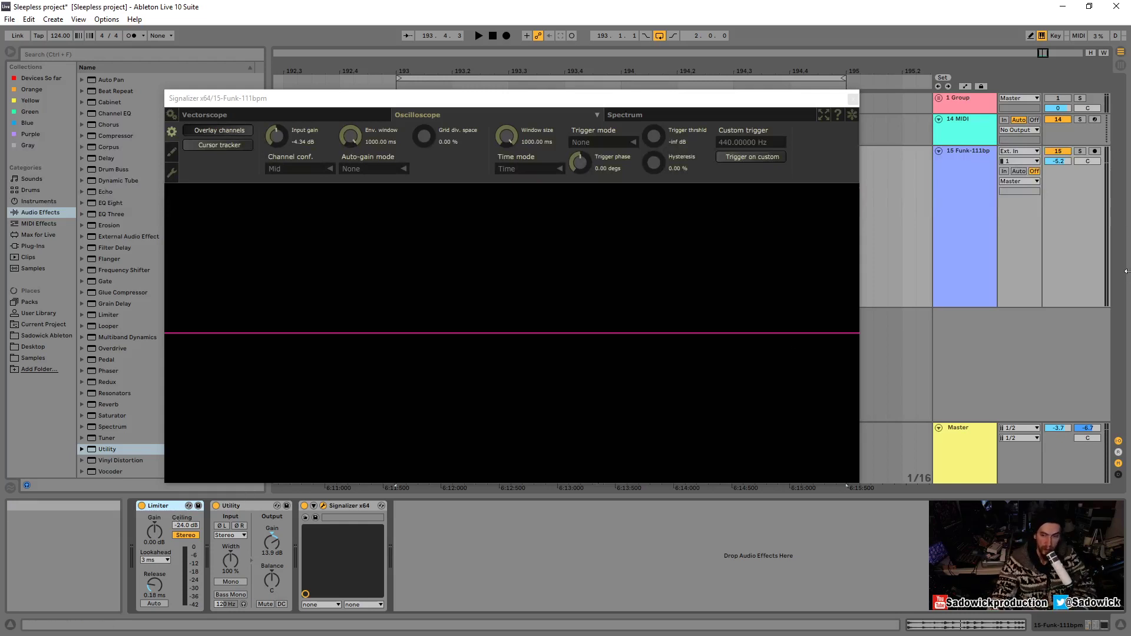
- Deactivate the Funk-111bpm track, and close its Signalizer window to return to the Session View
left_click(1060, 151)
left_click(852, 98)
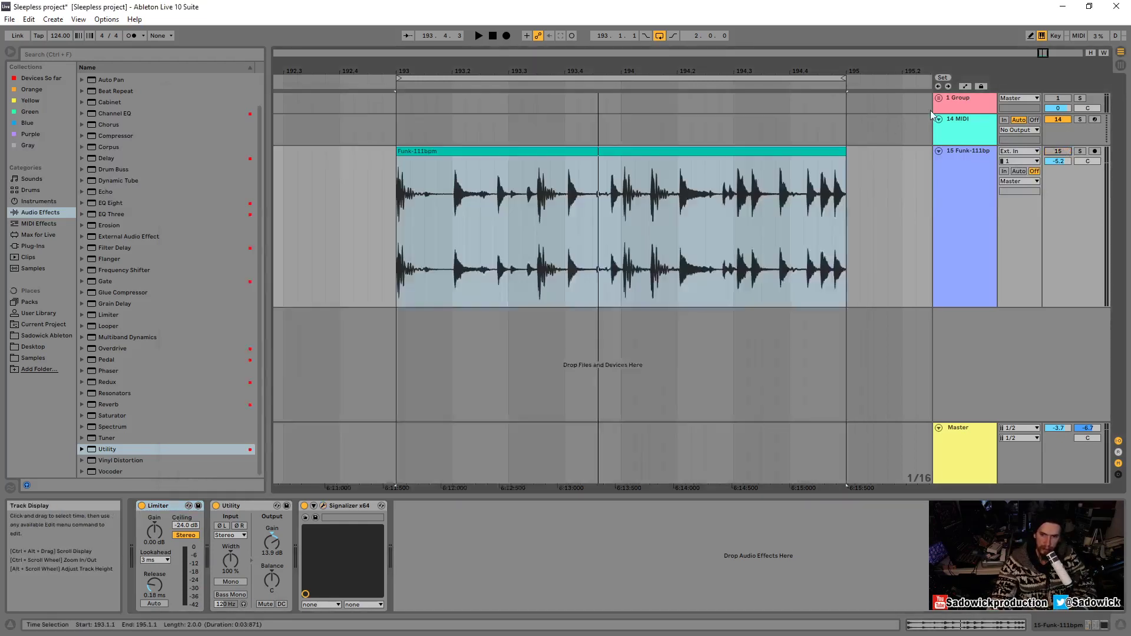
key("Tab")
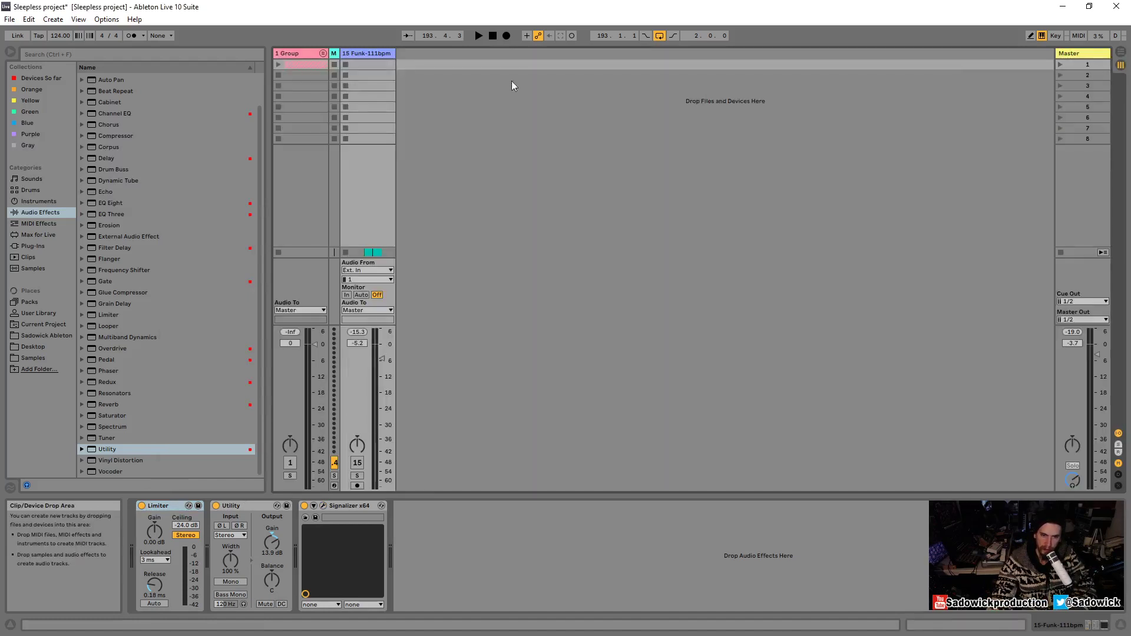
- Activate the 1 Group track and unfold it to show the tracks inside
left_click(302, 52)
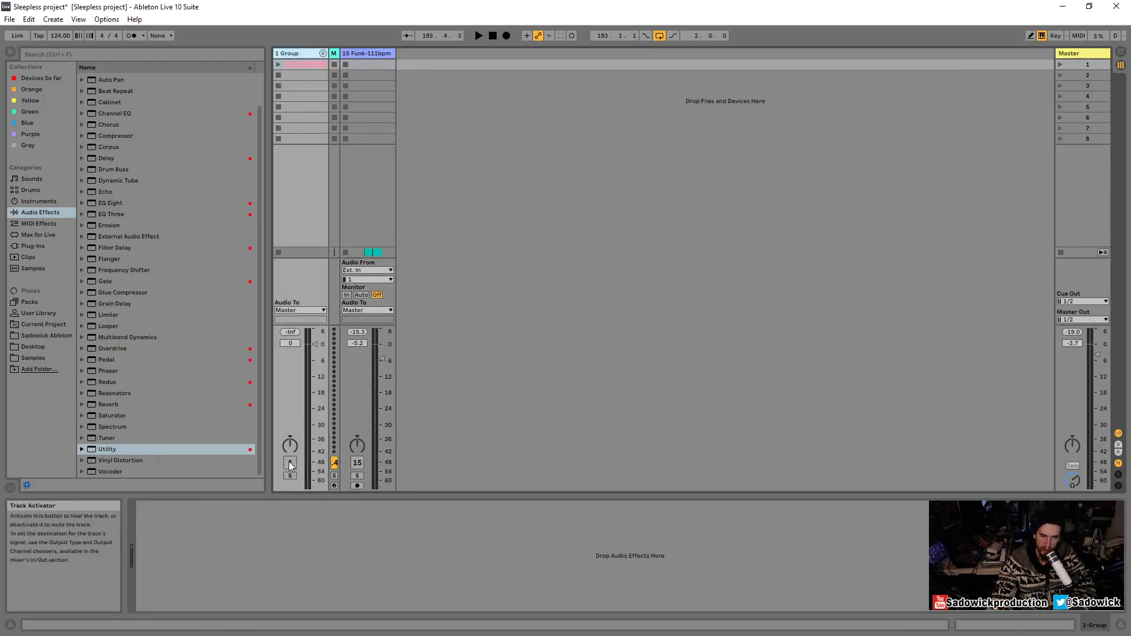
left_click(289, 462)
left_click(323, 53)
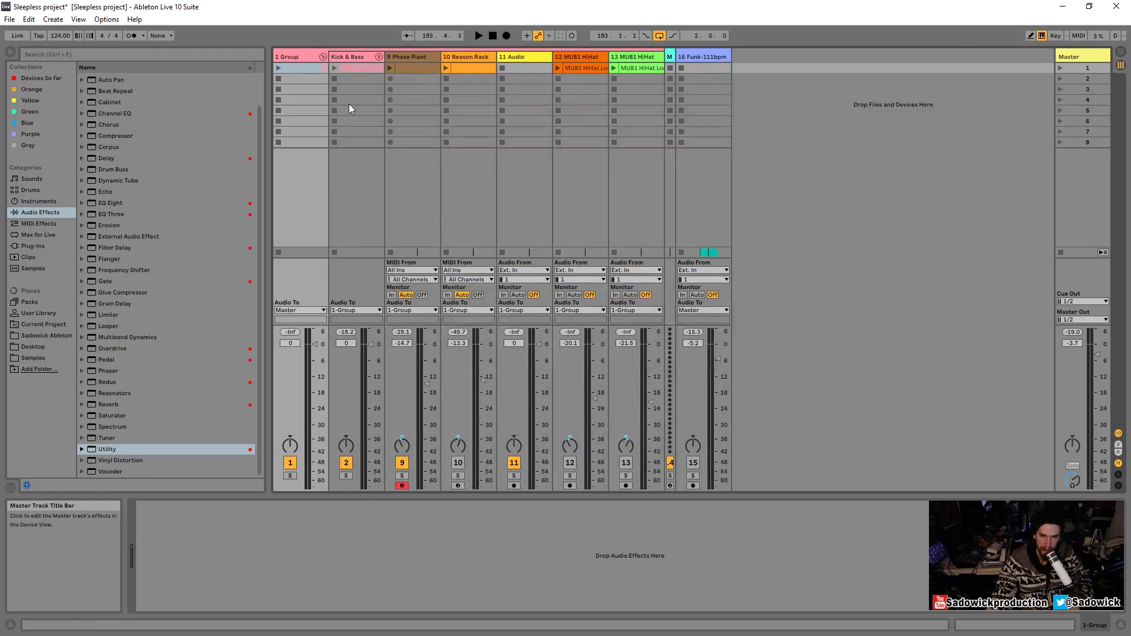
- Check the Limiter on the Master track, and go back to the 1 Group track's empty device chain
left_click(1081, 57)
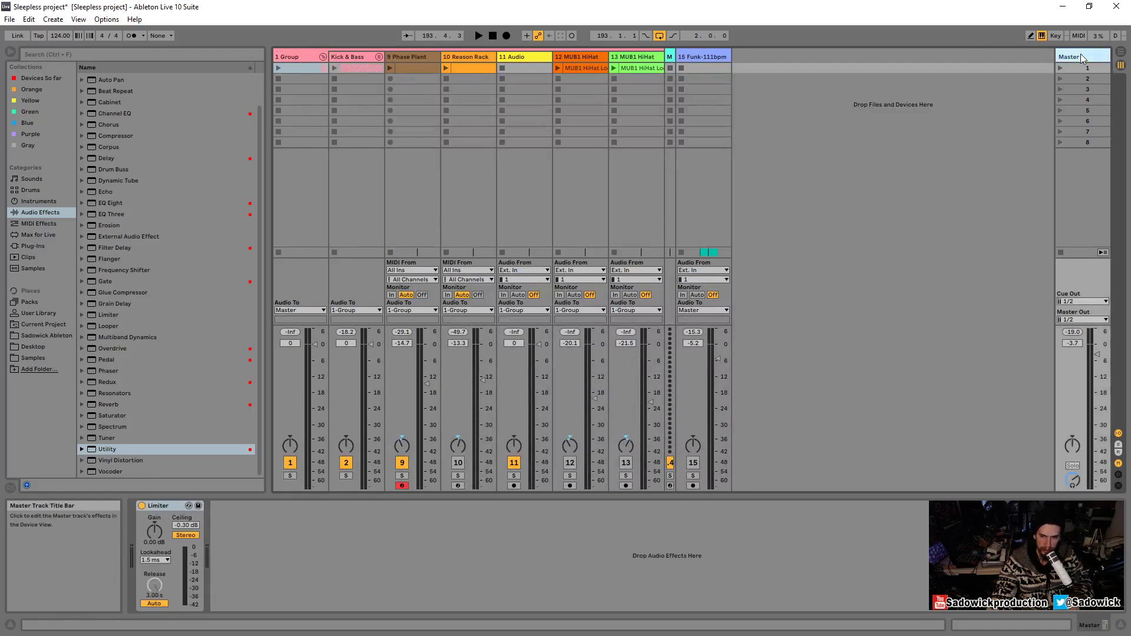
left_click(161, 507)
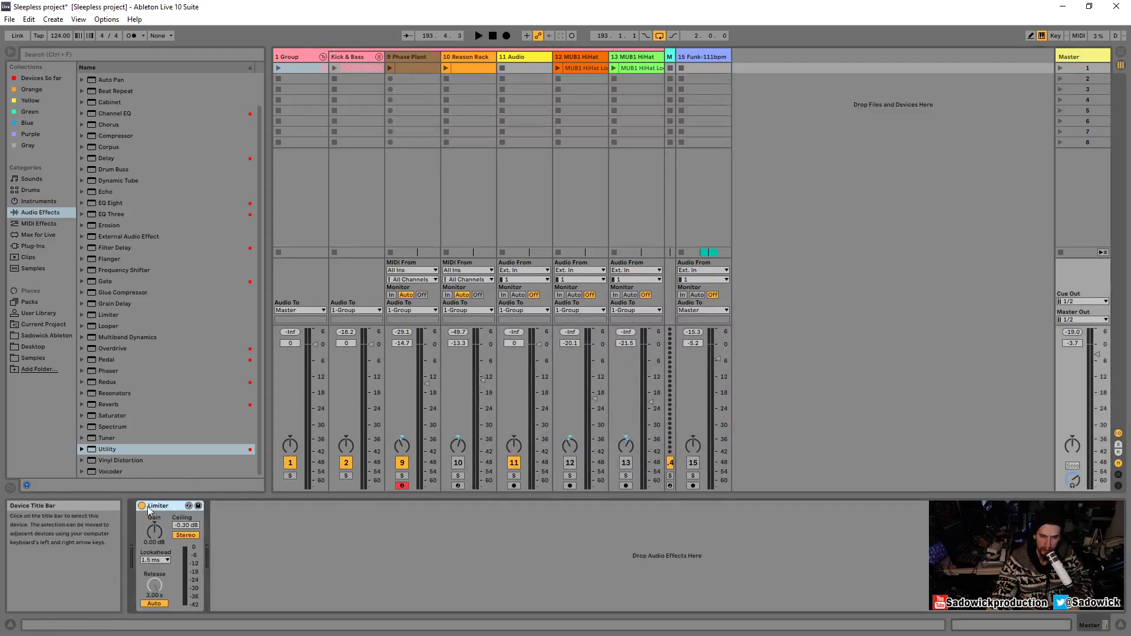
left_click(303, 56)
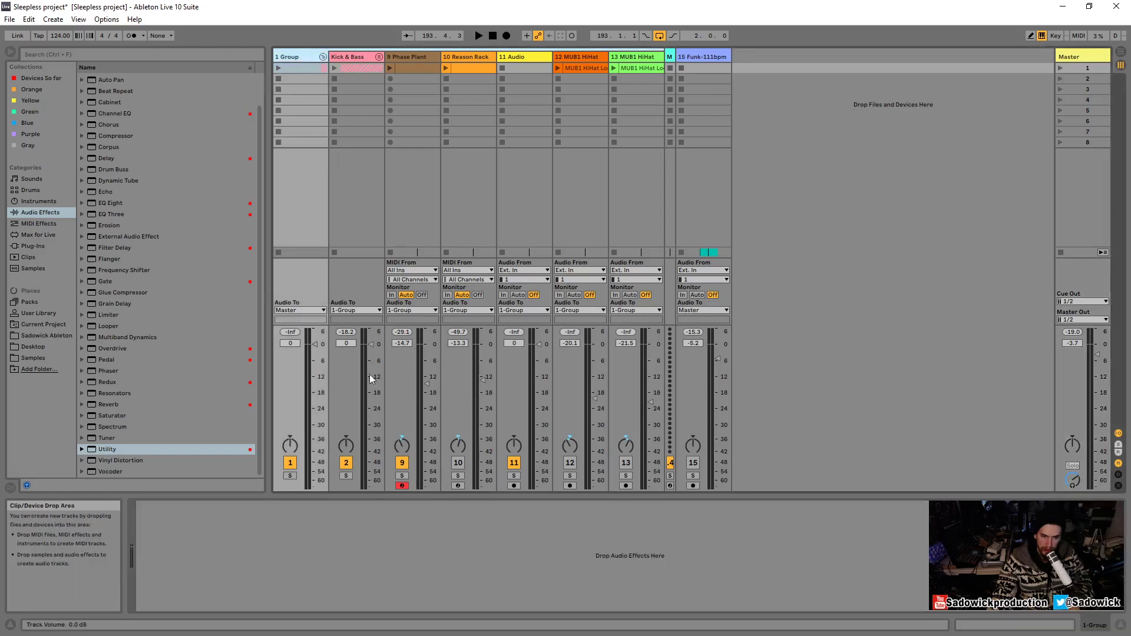
- Launch the Kick & Bass, Phase Plant and both MUB1 HiHat clips in the first scene, with both HiHat tracks activated
left_click(334, 67)
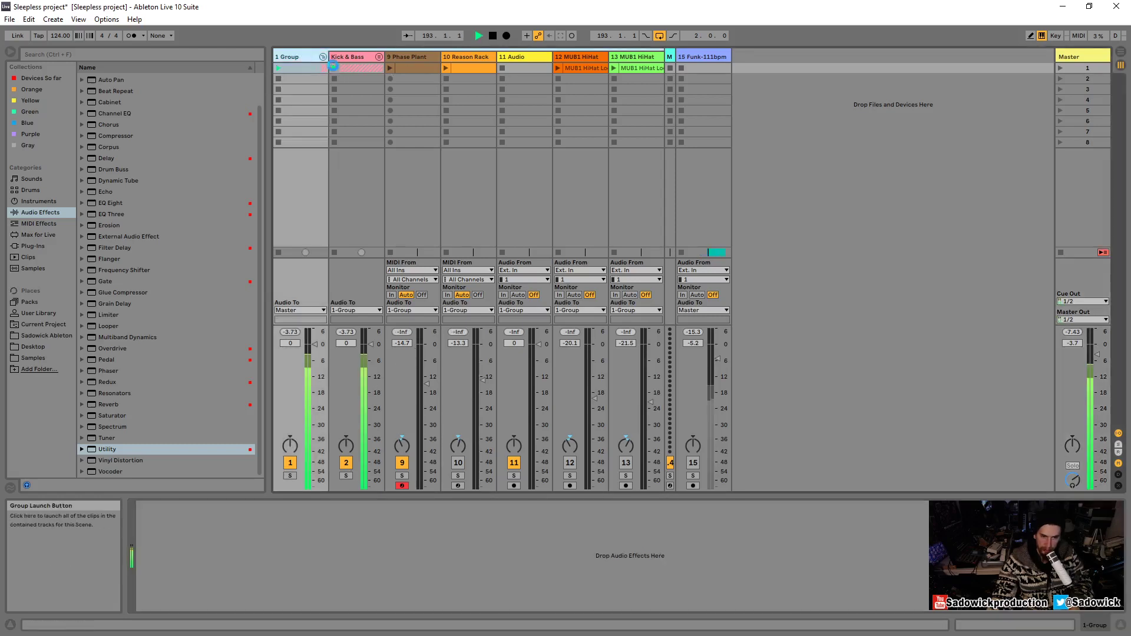
left_click(390, 67)
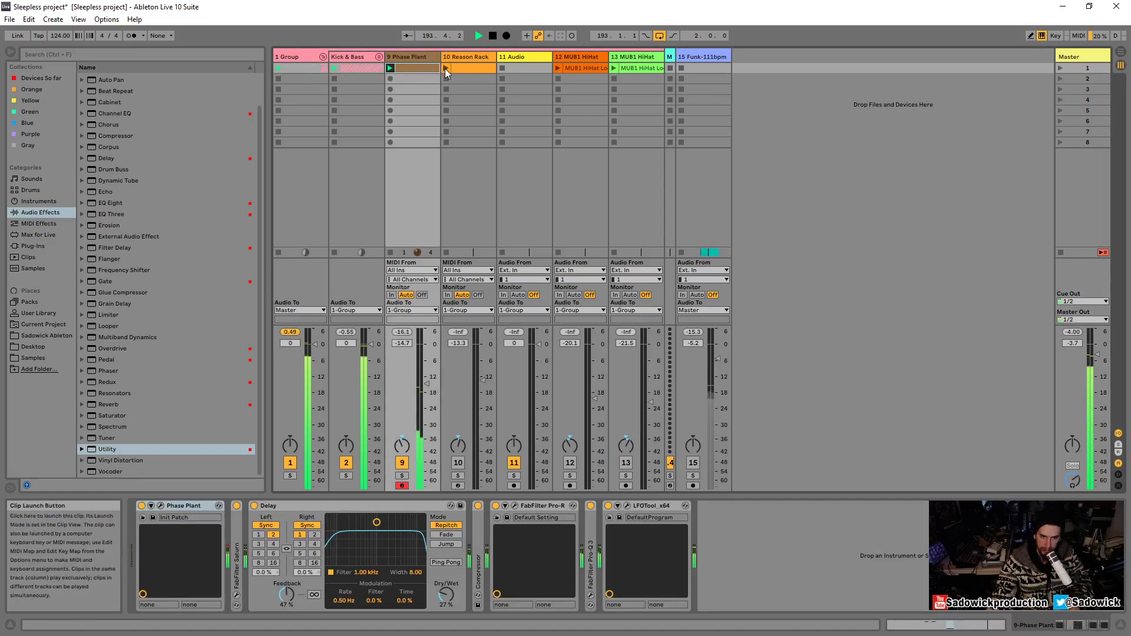
left_click(557, 68)
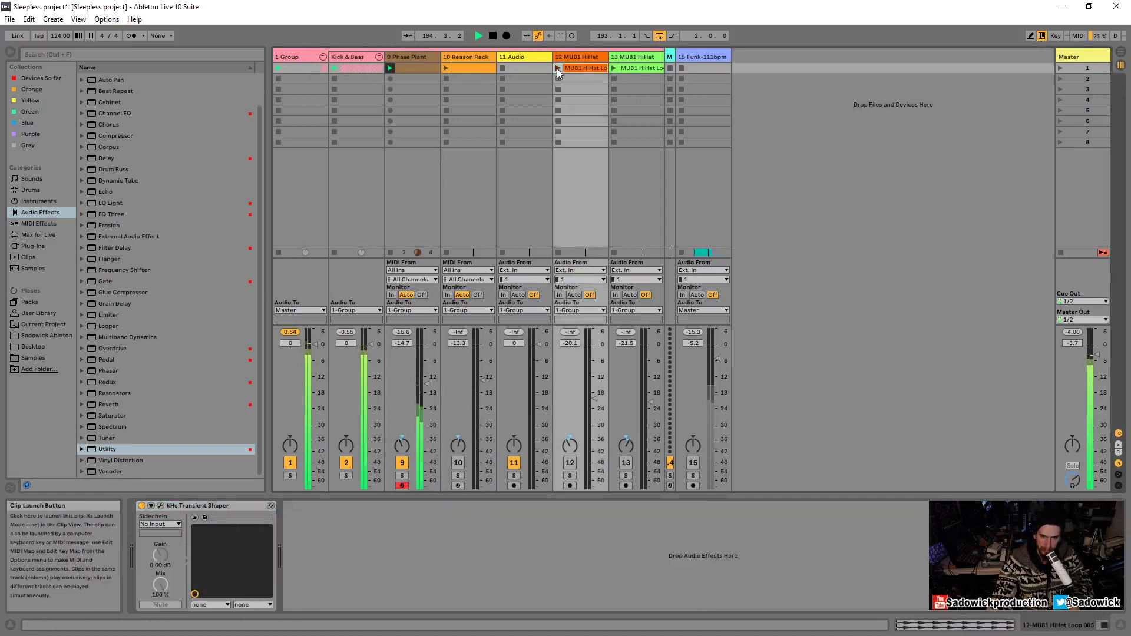
left_click(613, 69)
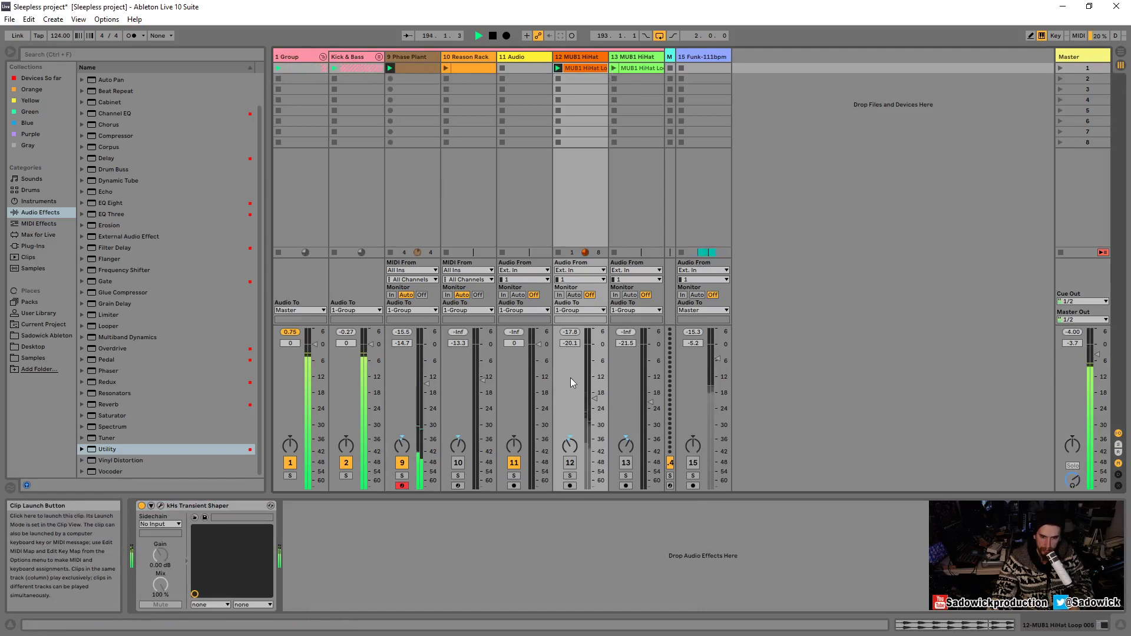
left_click(627, 464)
left_click(613, 69)
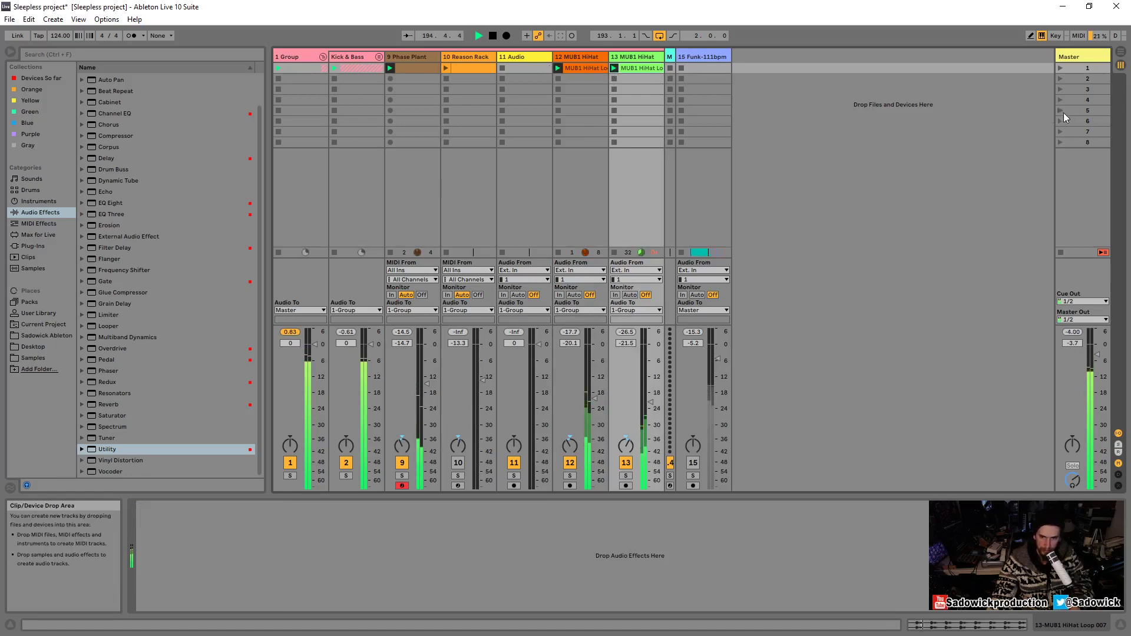
- Deactivate the 1 Group track, and delete the 14 MIDI and Funk-111bpm tracks
left_click(290, 463)
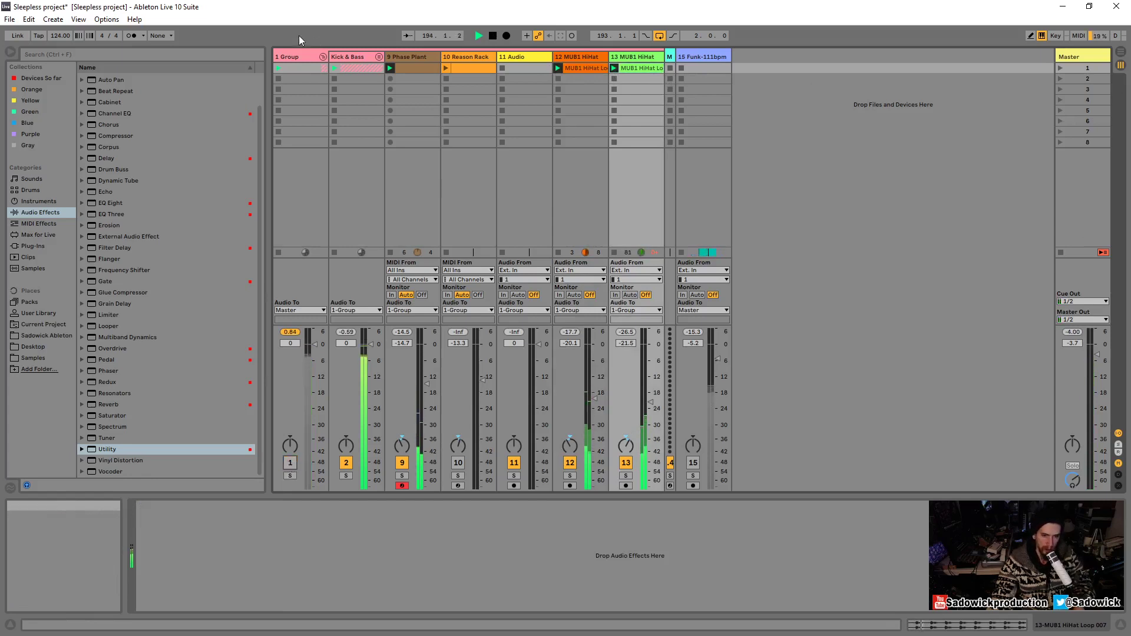
left_click(301, 56)
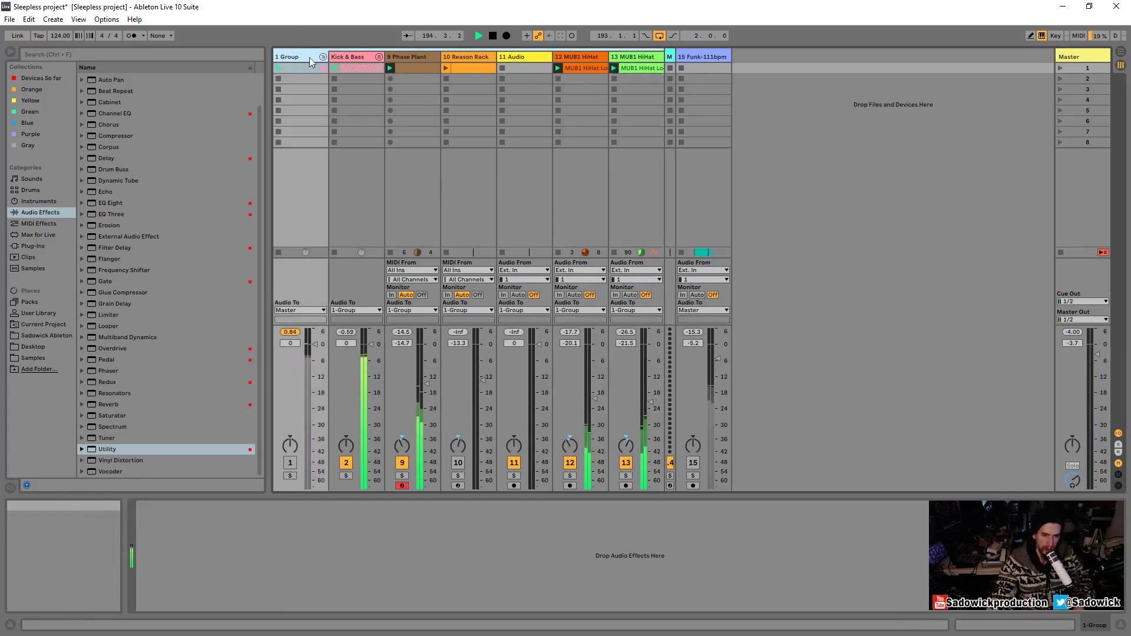
left_click(671, 56)
key("shift+Right")
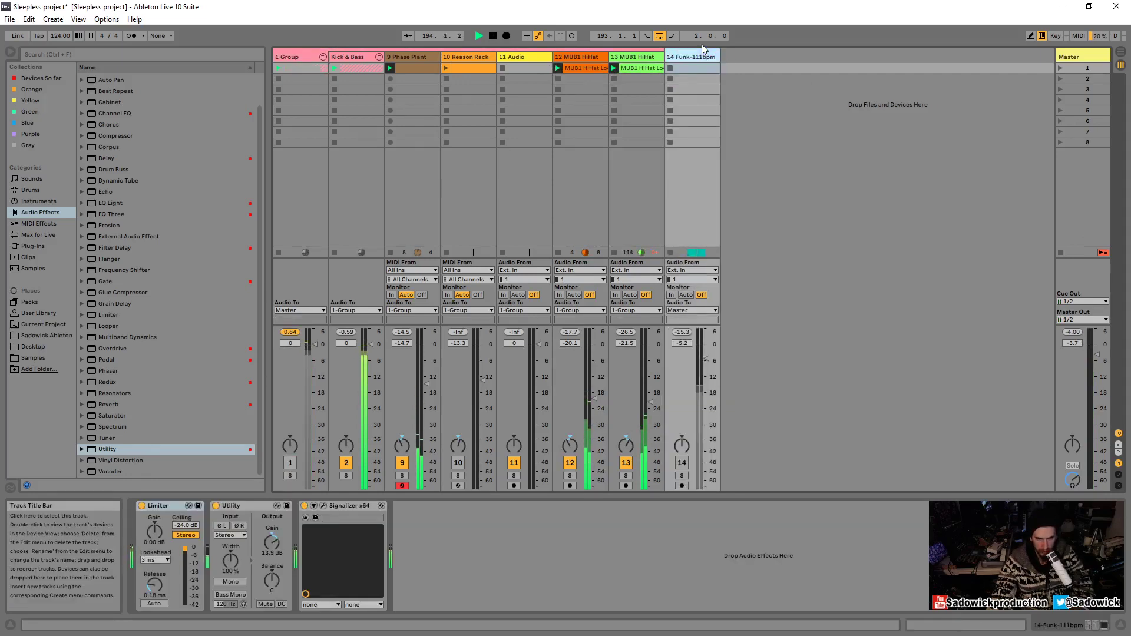
key("Delete")
- Add a Limiter to the 1 Group track, and toggle the track on and off again
left_click(294, 57)
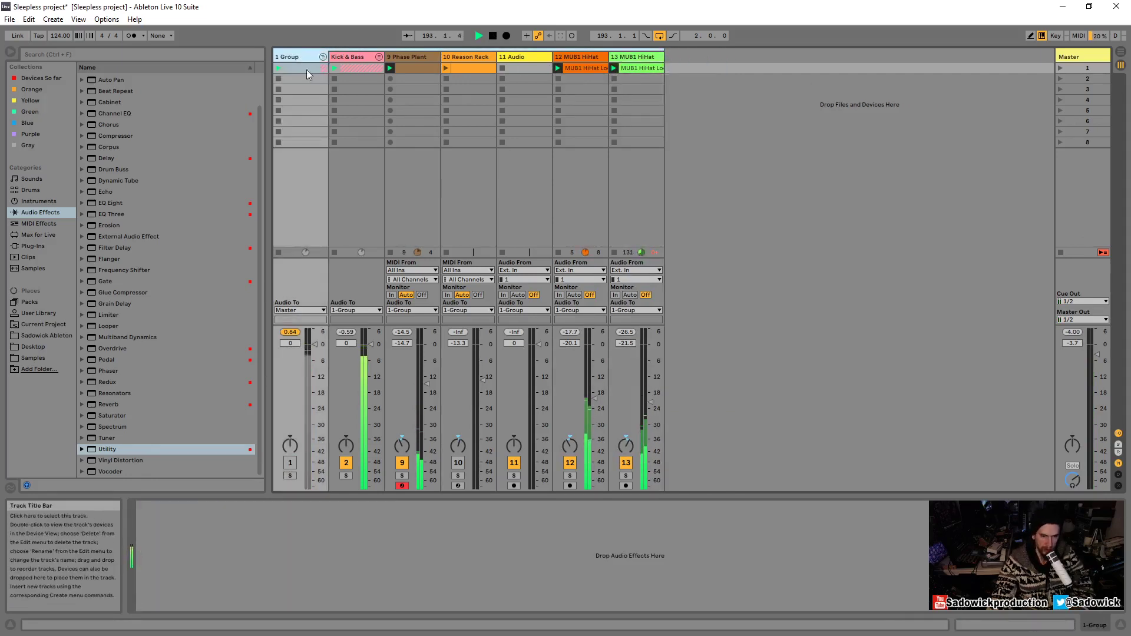
left_click_drag(105, 316, 295, 52)
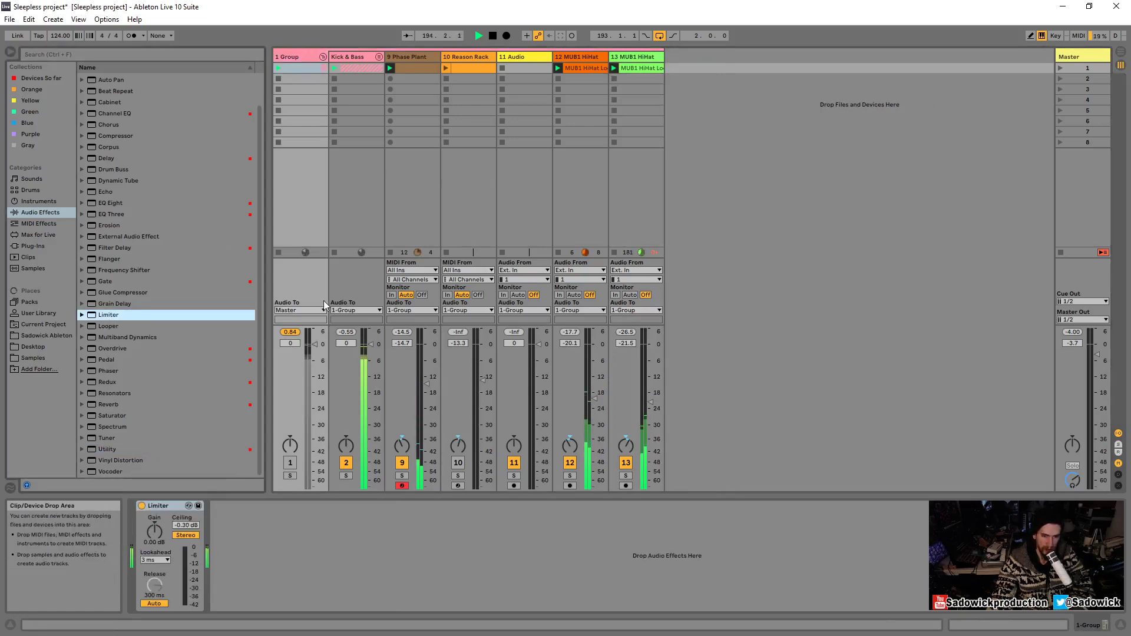
left_click(291, 463)
left_click(291, 462)
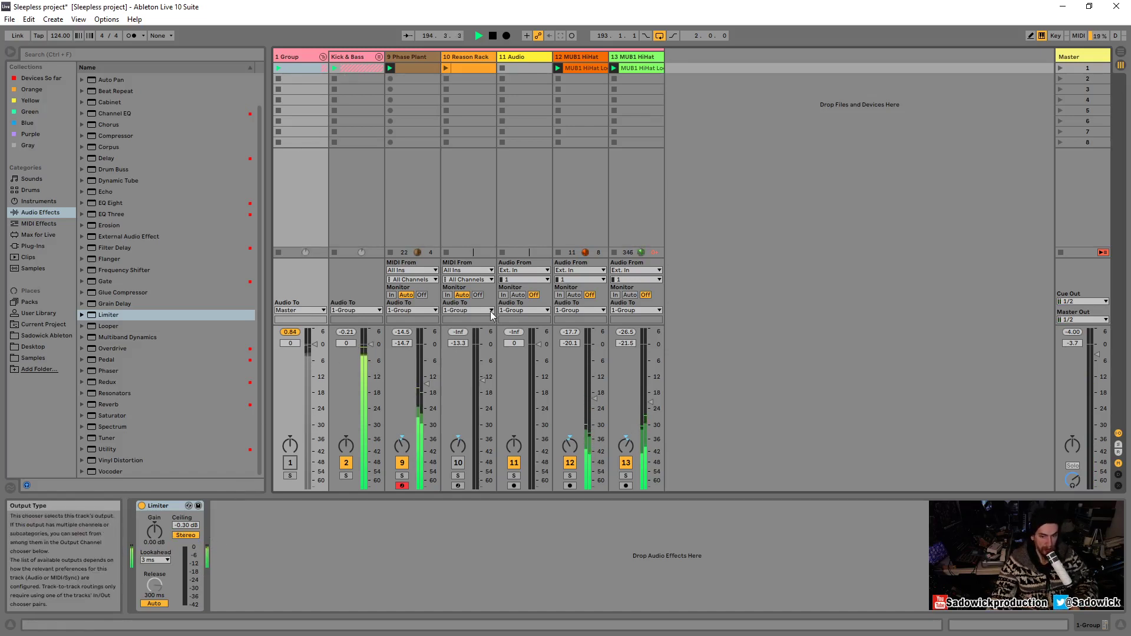
- Add the Signalizer x64 plug-in after the Limiter on the 1 Group track, and show its Oscilloscope with the settings expanded
left_click(29, 246)
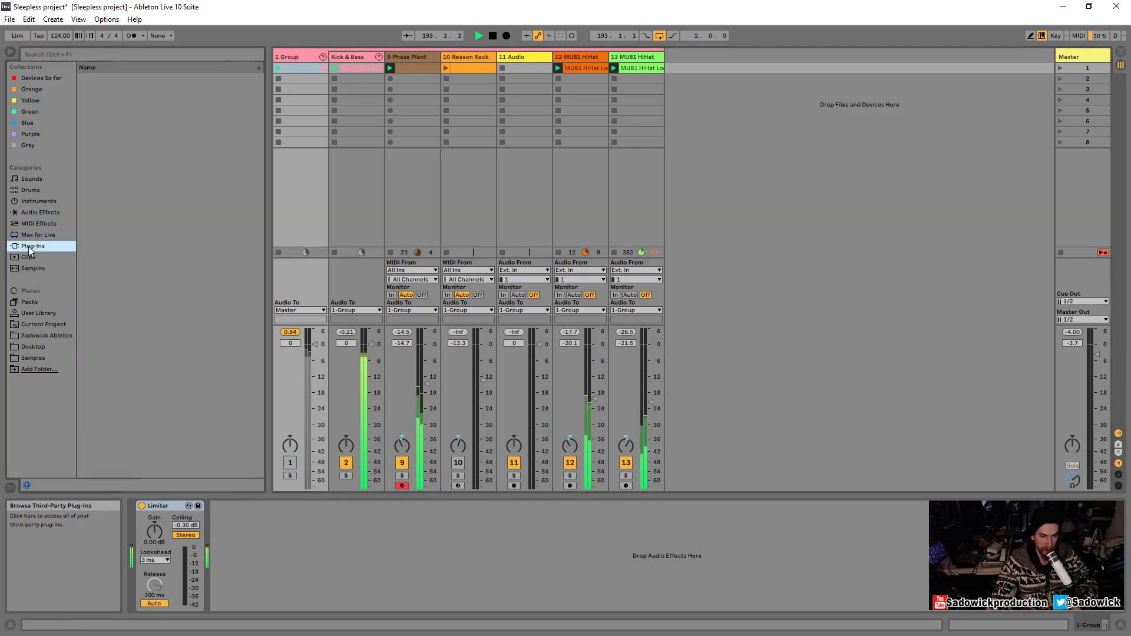
left_click_drag(142, 360, 276, 526)
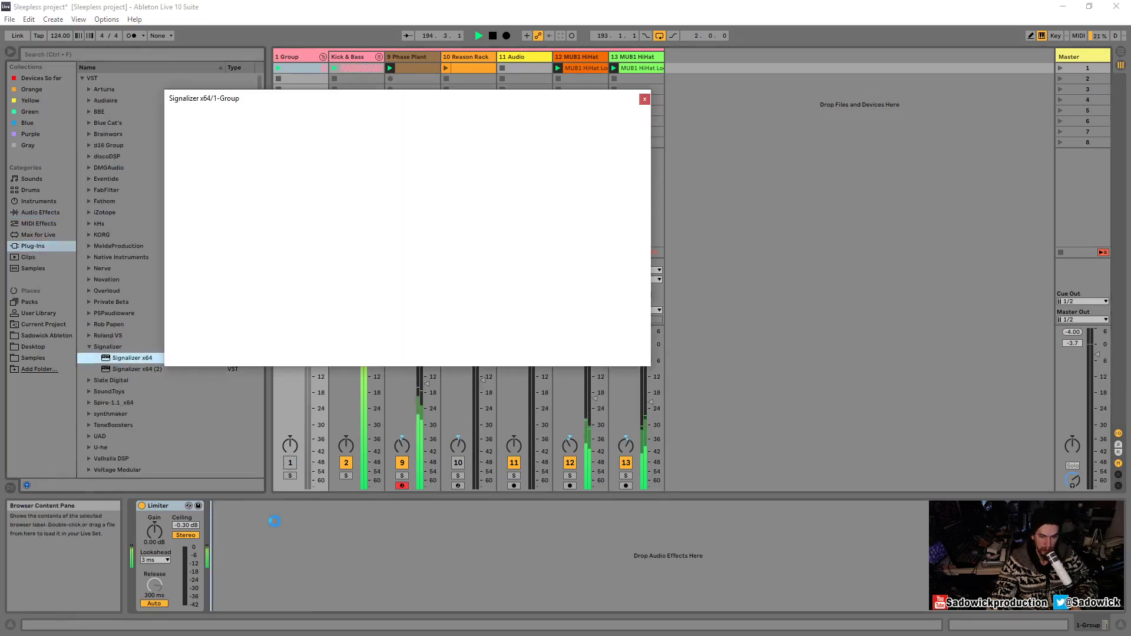
left_click(493, 116)
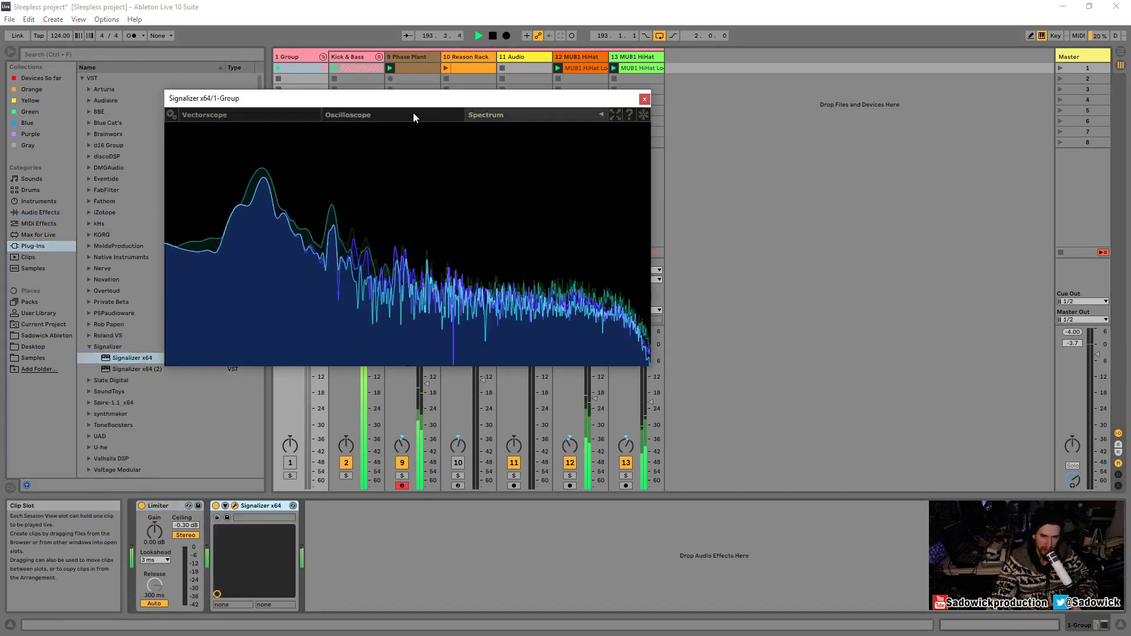
left_click(412, 113)
left_click(457, 115)
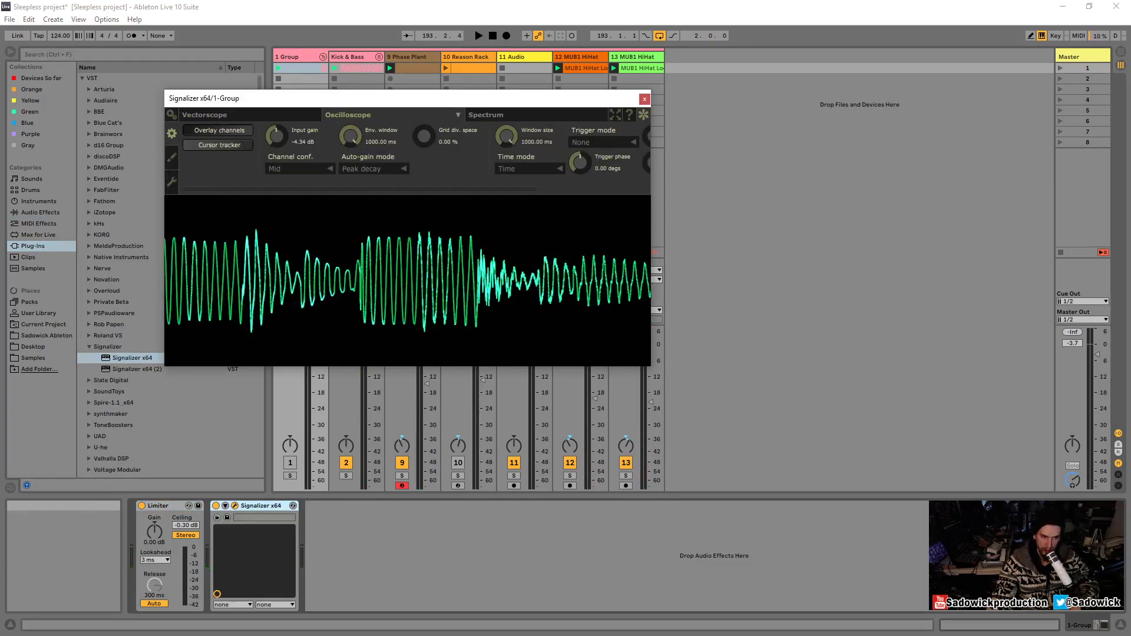
- Examine how the peak heights vary between the loud and quiet parts of the group's oscilloscope trace
left_click_drag(364, 233, 469, 236)
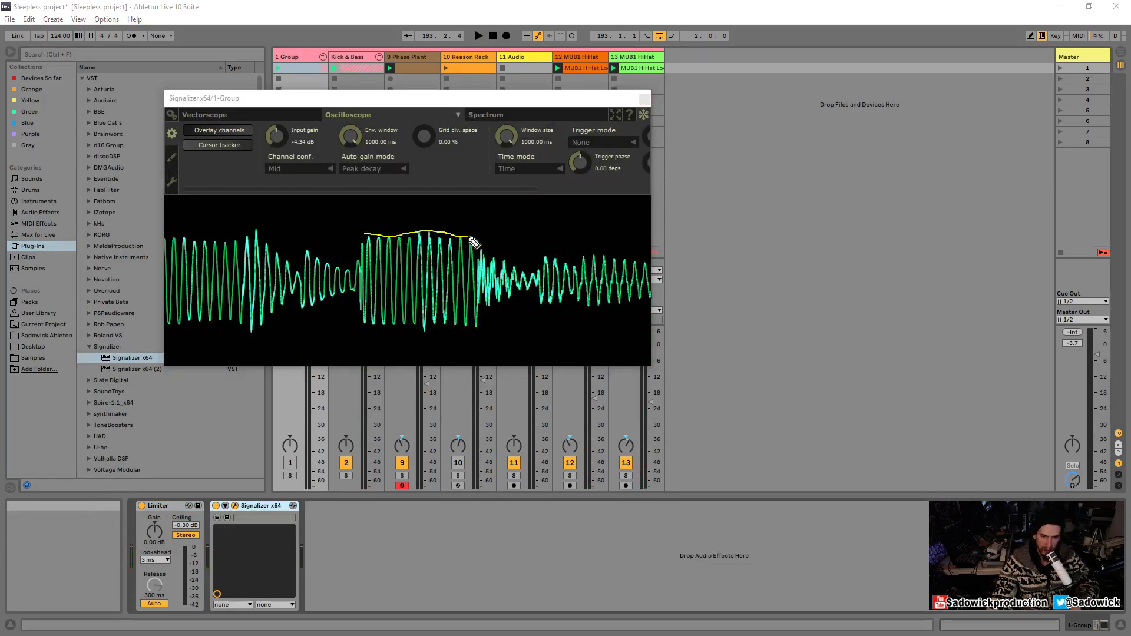
left_click_drag(295, 243, 329, 257)
left_click_drag(239, 230, 266, 232)
left_click_drag(537, 265, 612, 255)
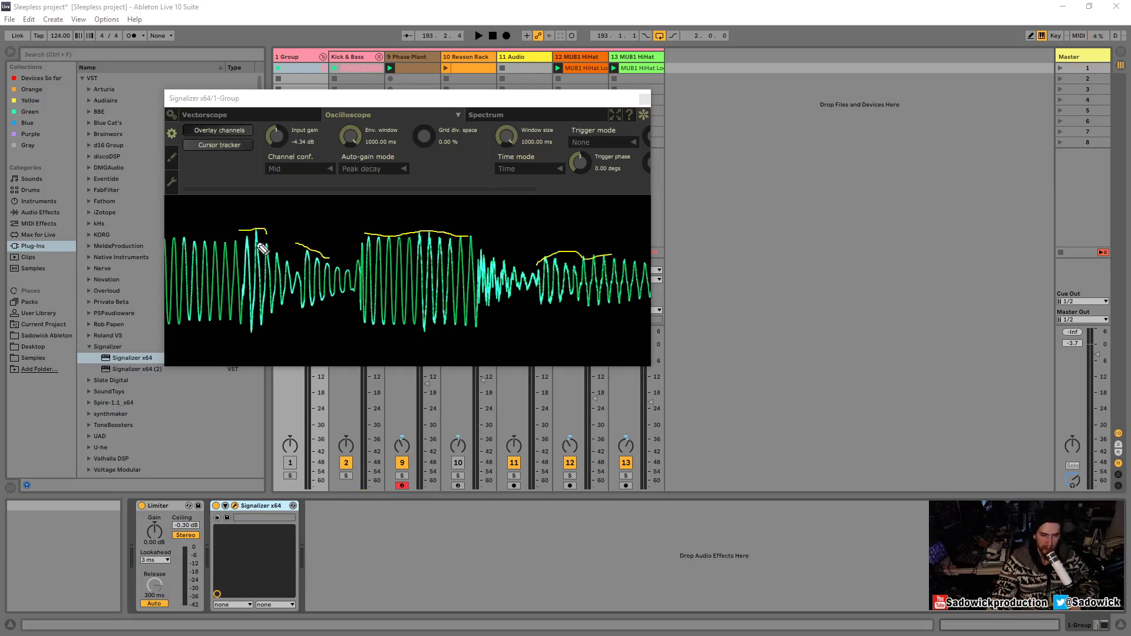
mouse_move(352, 235)
left_mouse_down()
mouse_move(355, 259)
mouse_move(356, 239)
left_mouse_up()
mouse_move(532, 251)
left_mouse_down()
mouse_move(534, 236)
mouse_move(534, 254)
left_mouse_up()
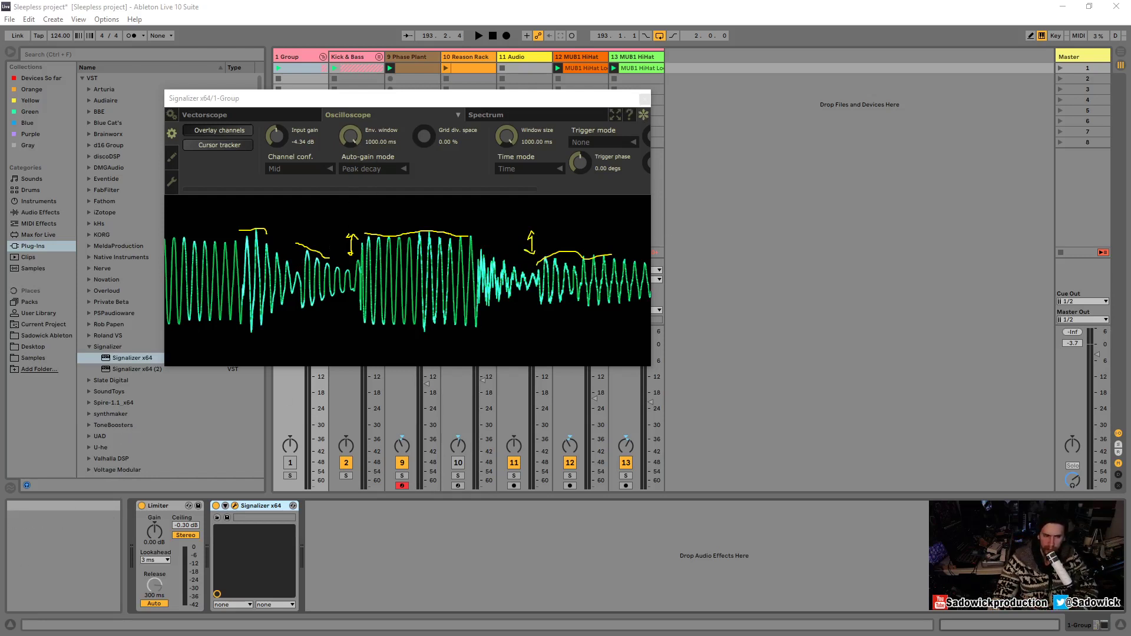
key("Escape")
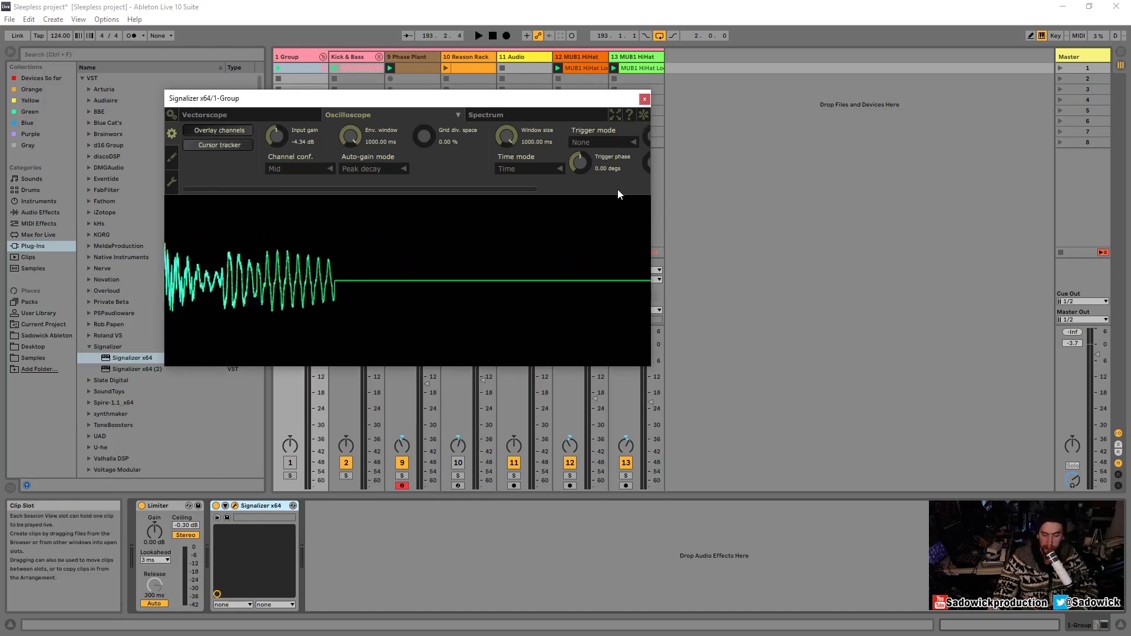
- Set the oscilloscope's Auto-gain mode to None, run the clips briefly, and move the Signalizer window clear of the group's mixer channel
left_click(383, 169)
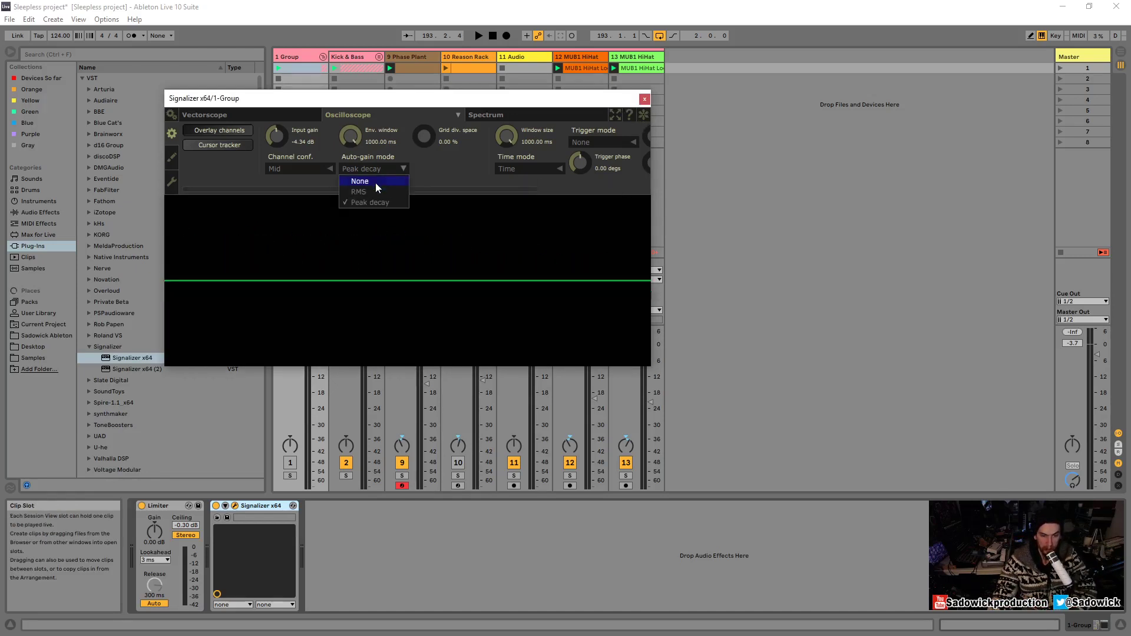
left_click(376, 183)
key("space")
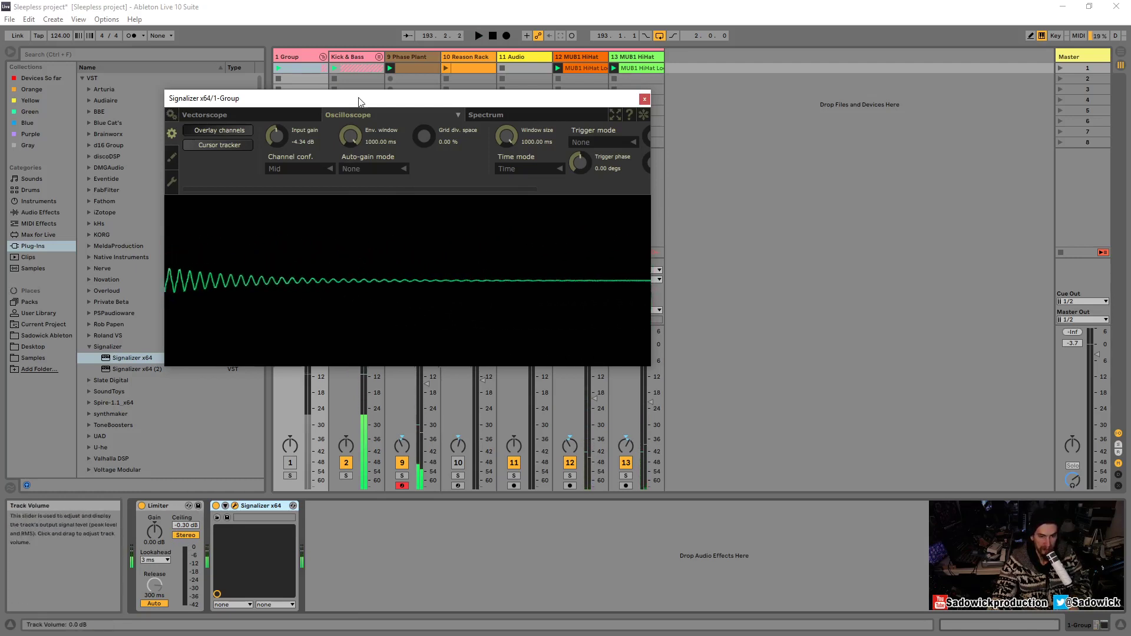
left_click_drag(424, 97, 747, 74)
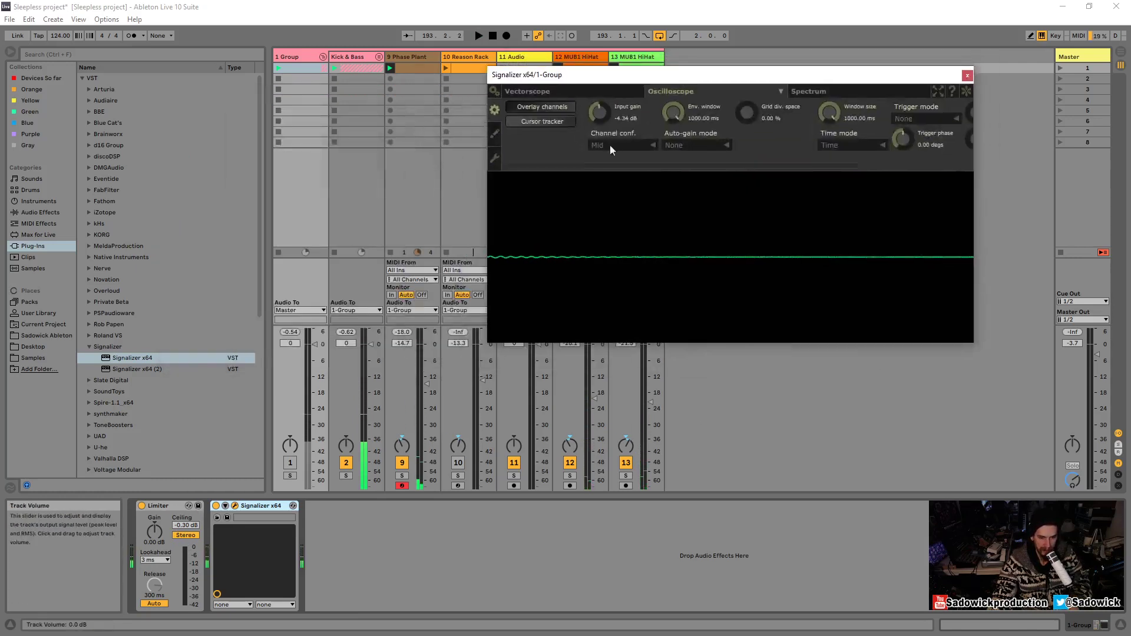
- Switch the 1 Group track back on and lower the Limiter's Ceiling to -7.31 dB with the clips running
left_click(290, 463)
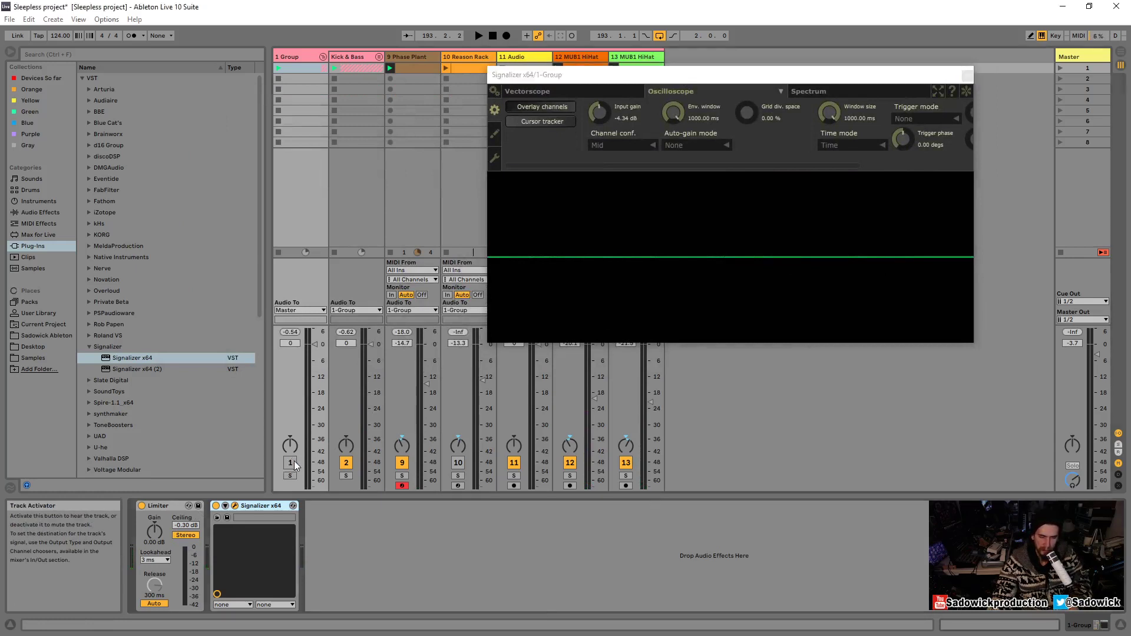
left_click_drag(174, 528, 174, 544)
key("space")
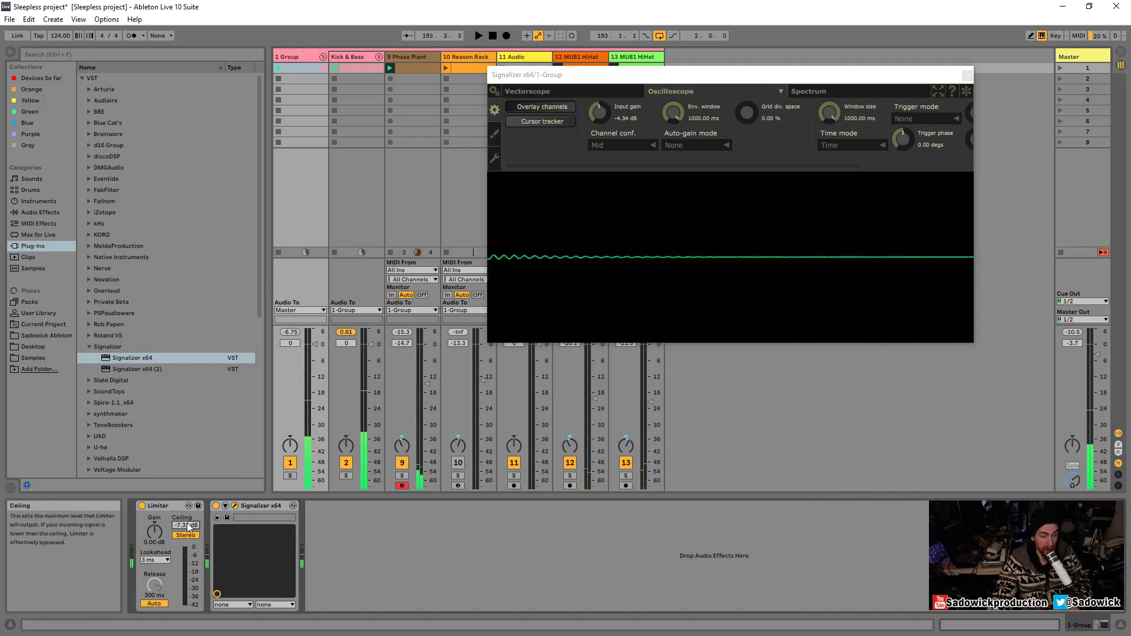
- Compare the Limiter's Lookahead settings of 1.5 ms, 3 ms and 6 ms while running the clips, and return it to 3 ms
left_click(160, 559)
left_click(167, 565)
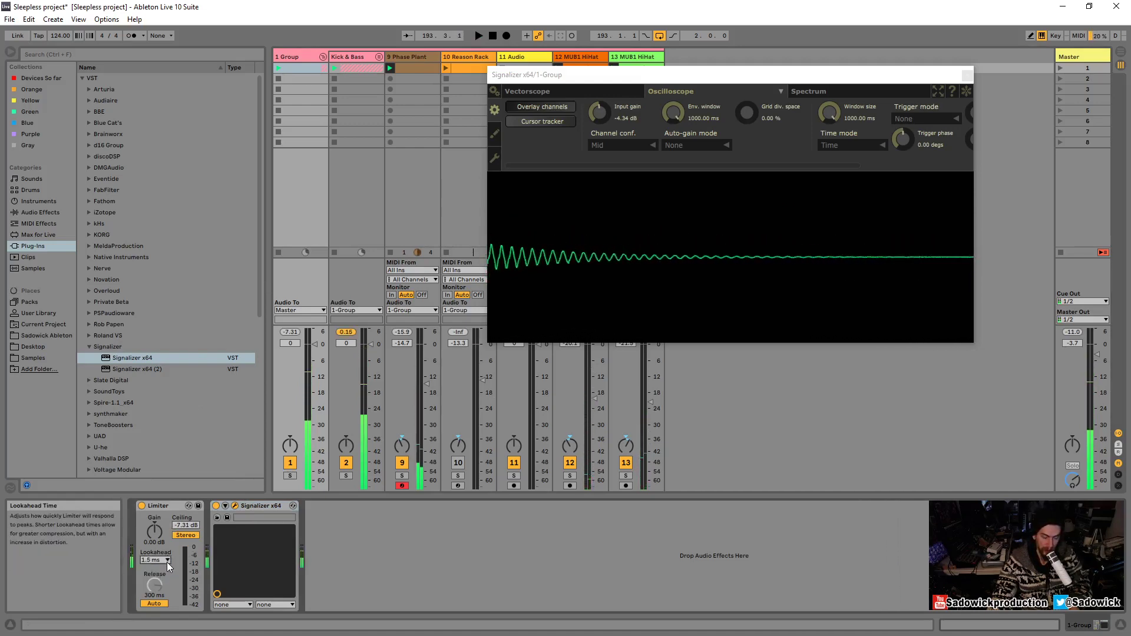
key("space")
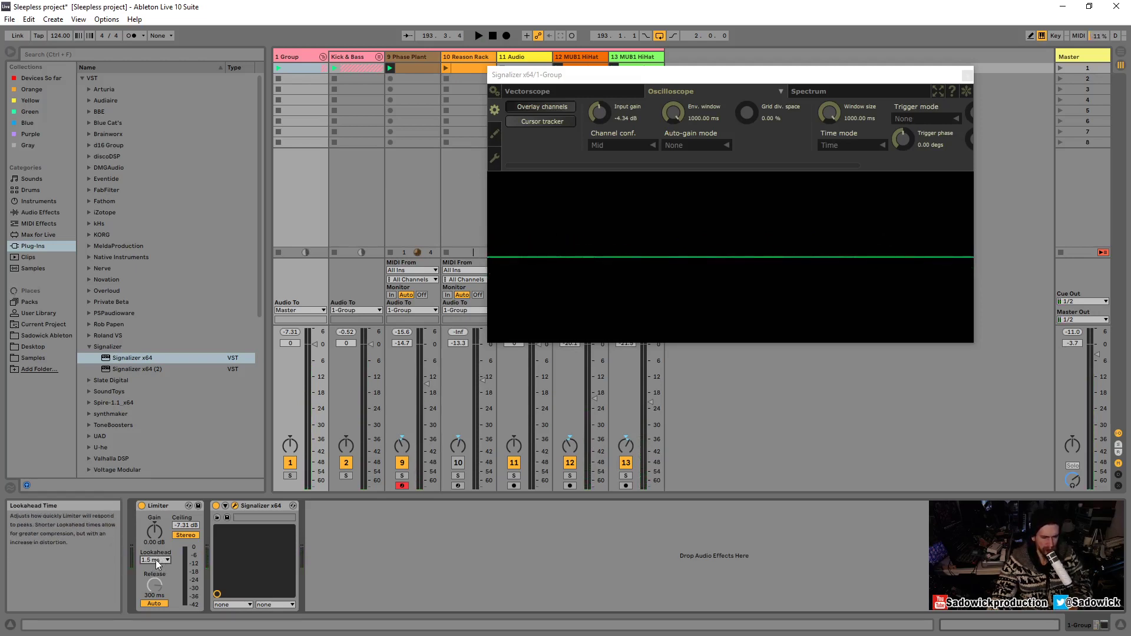
left_click(156, 562)
left_click(151, 578)
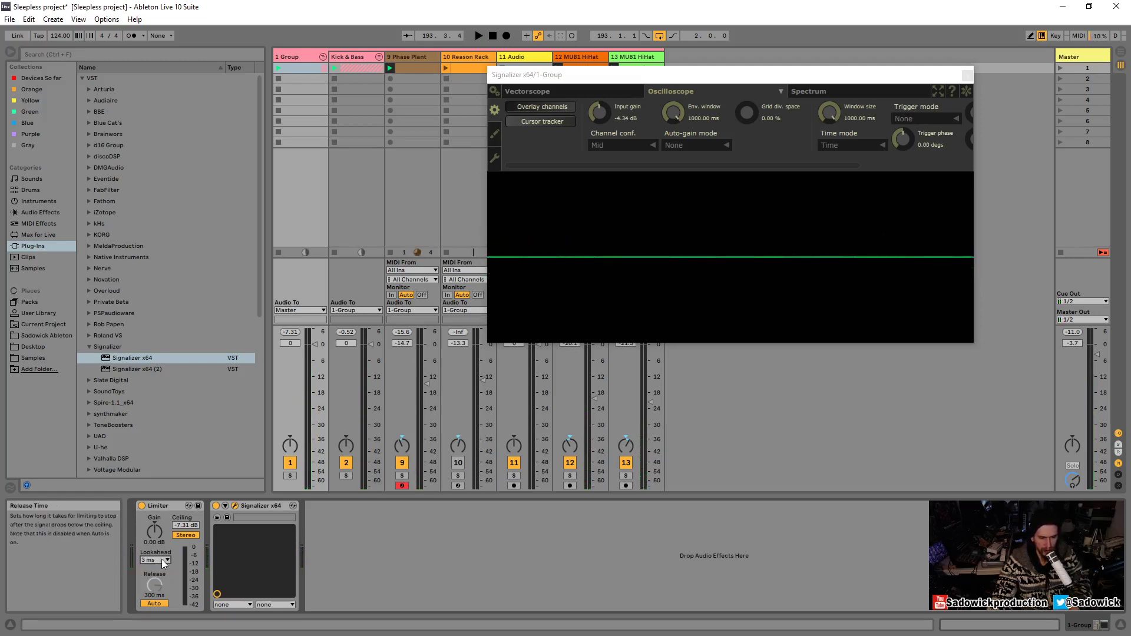
key("space")
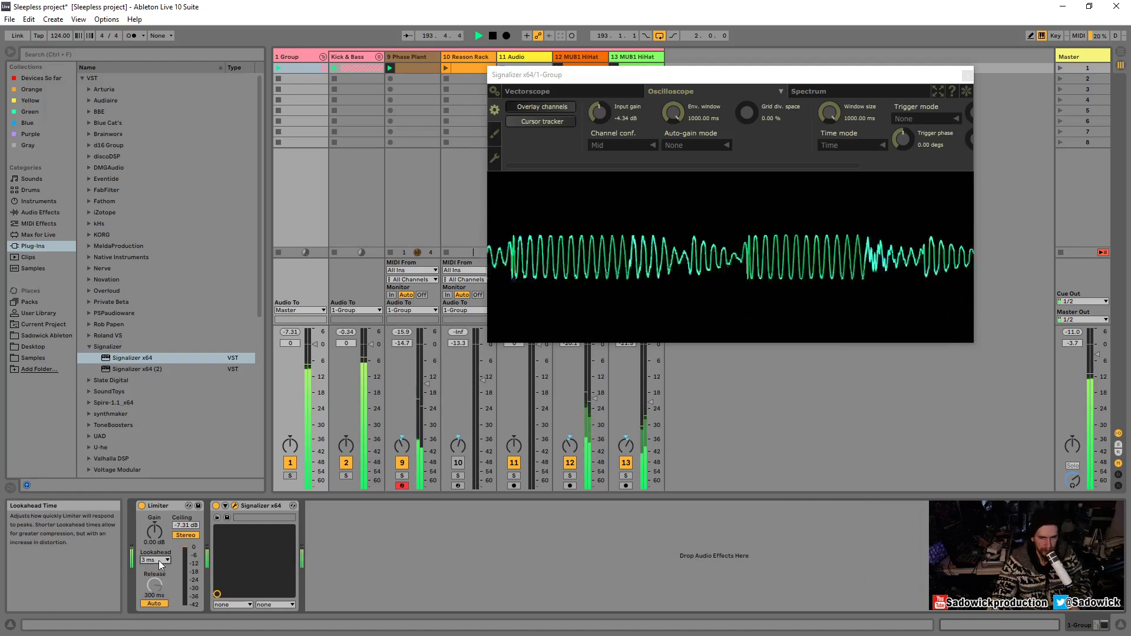
left_click(158, 560)
left_click(164, 564)
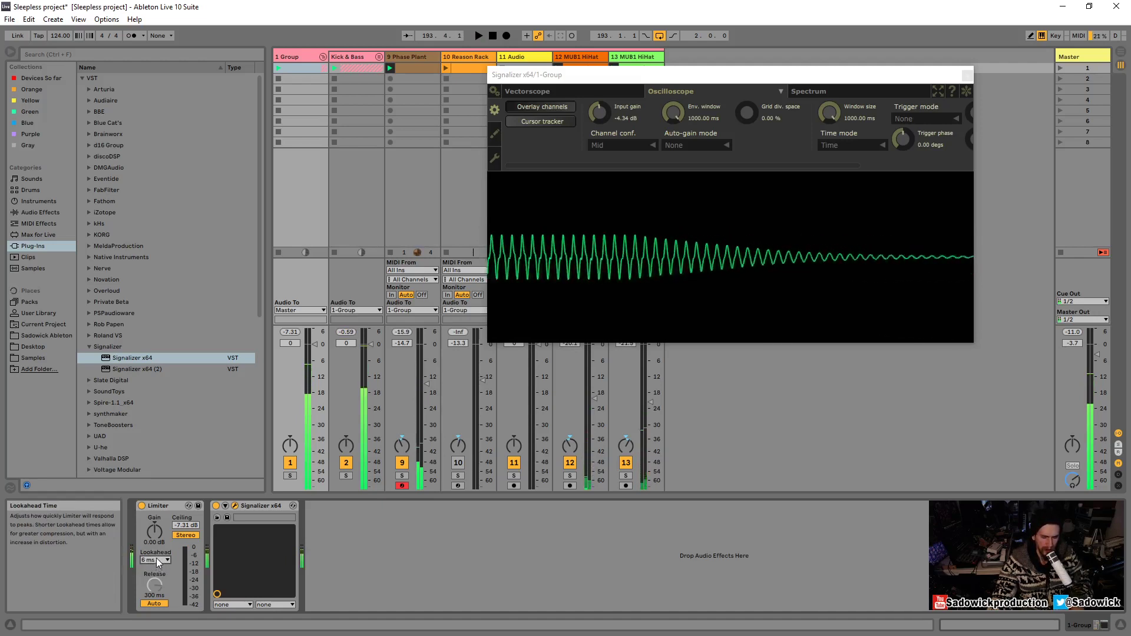
left_click(157, 564)
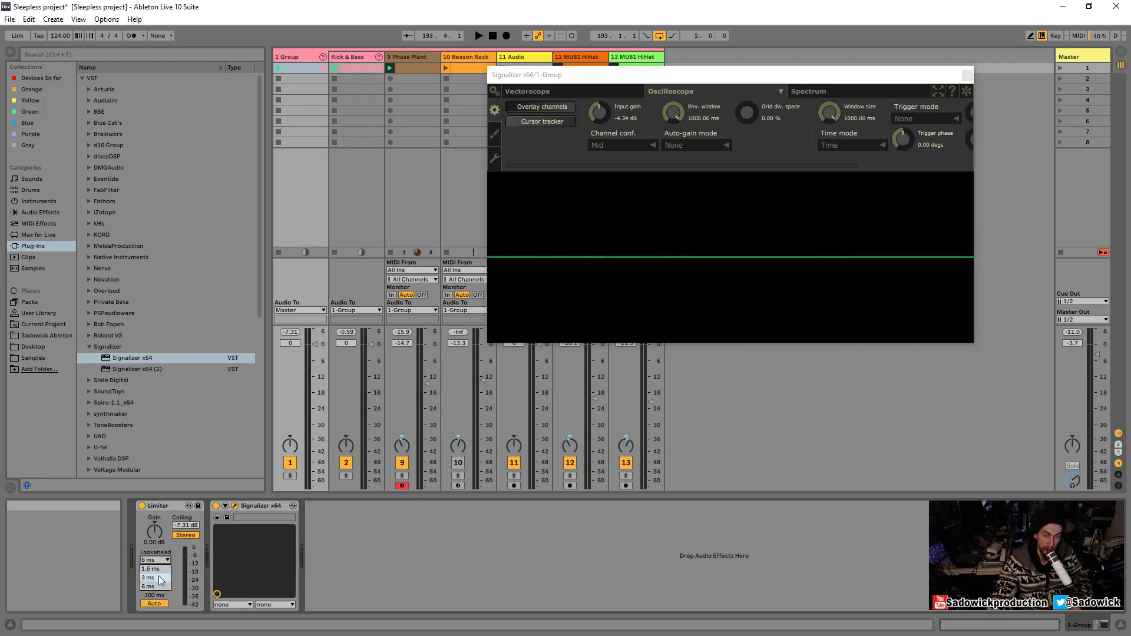
left_click(159, 577)
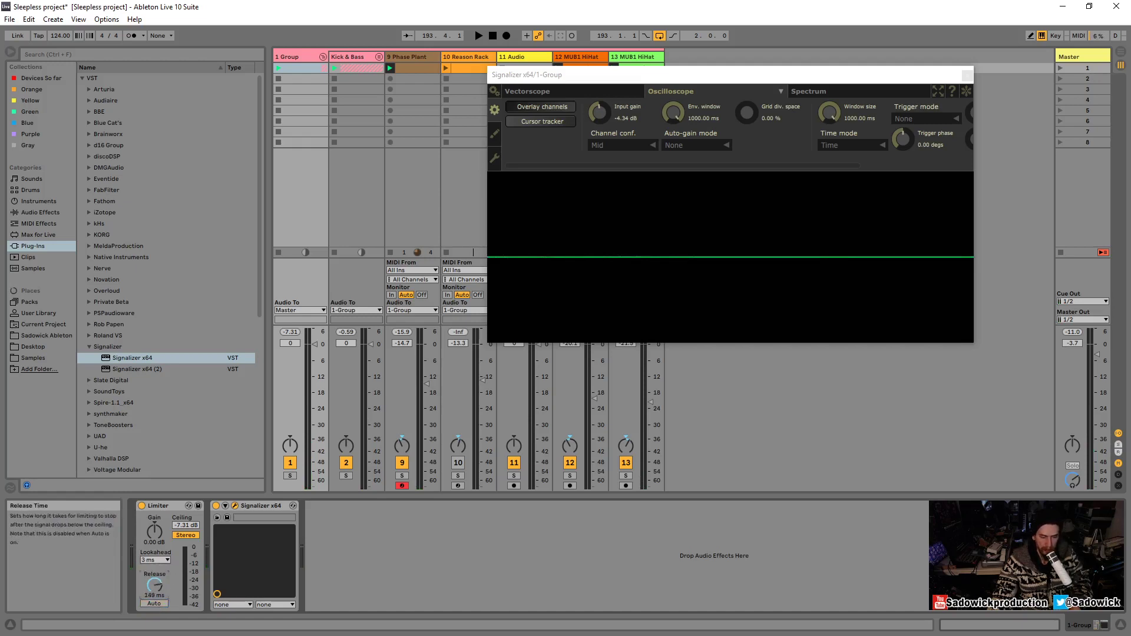
- With the Limiter's auto release off, lower its Release to 0.03 ms during playback and freeze the oscilloscope display
key("space")
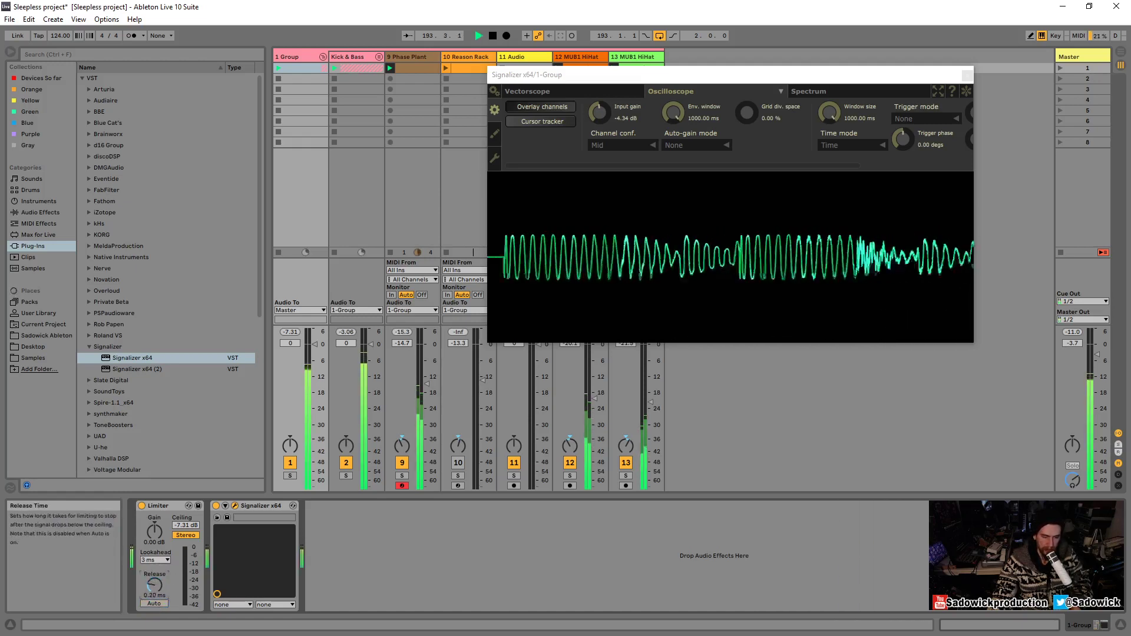
left_click_drag(152, 588, 152, 624)
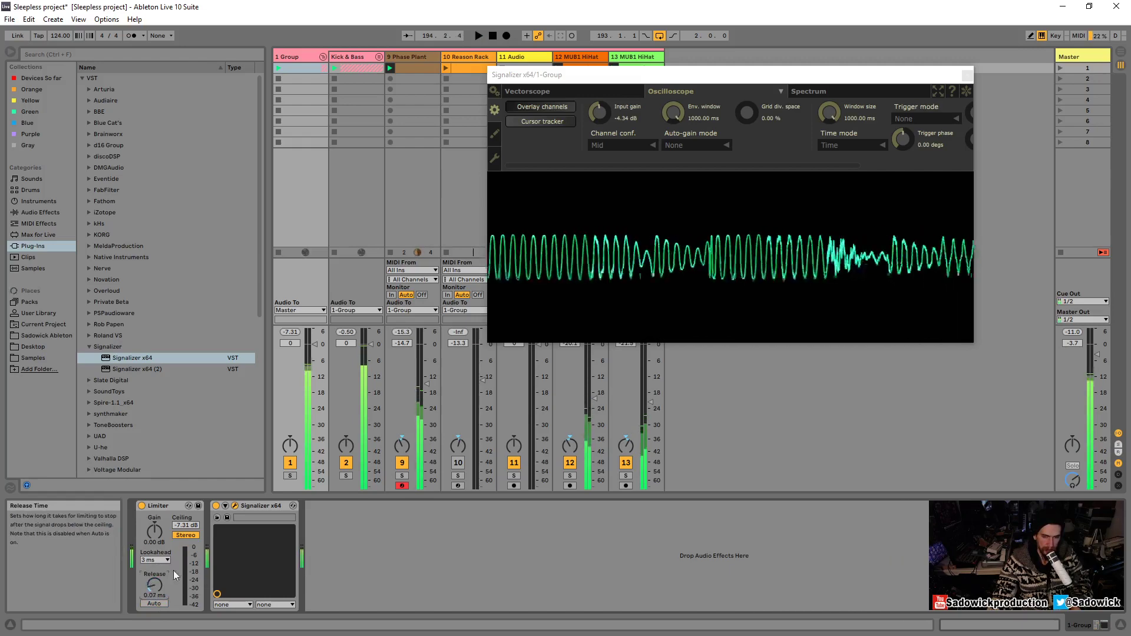
key("space")
left_click_drag(155, 585, 155, 583)
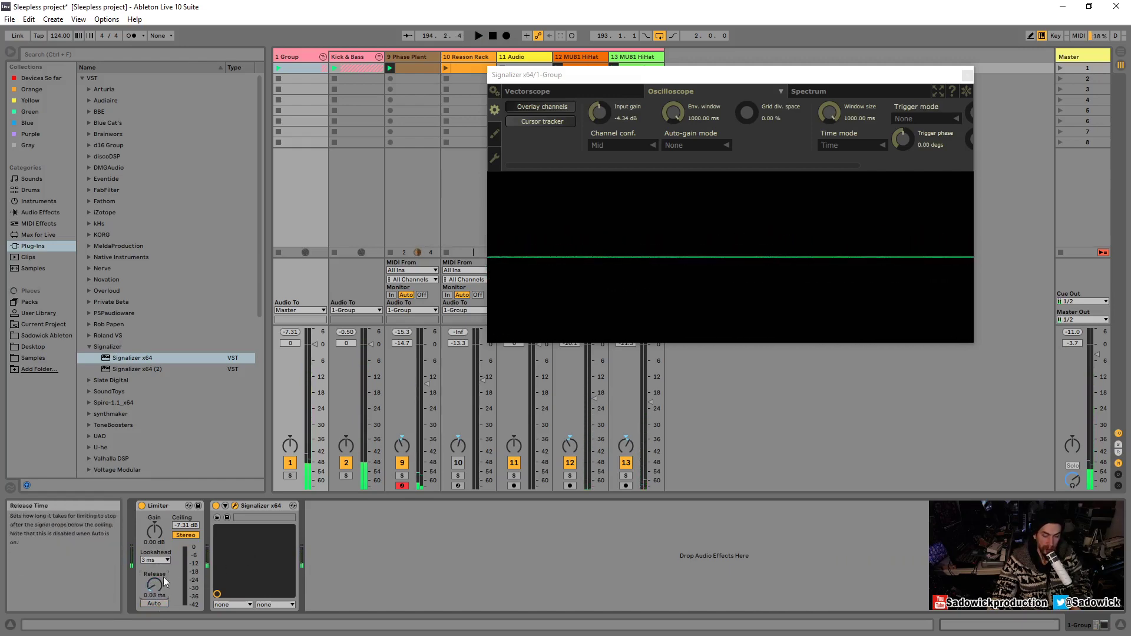
left_click(969, 91)
key("space")
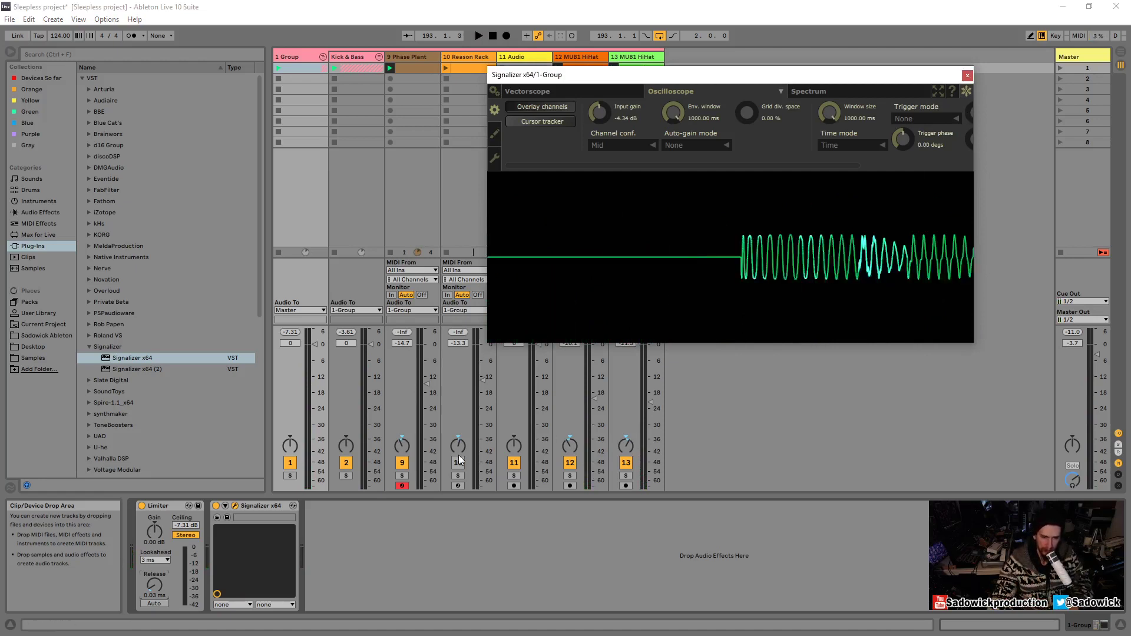
- Raise the Limiter's Release to 4.08 ms, unfreeze the oscilloscope, and move the Signalizer window farther from the group's mixer channel
left_click_drag(155, 584, 153, 585)
key("space")
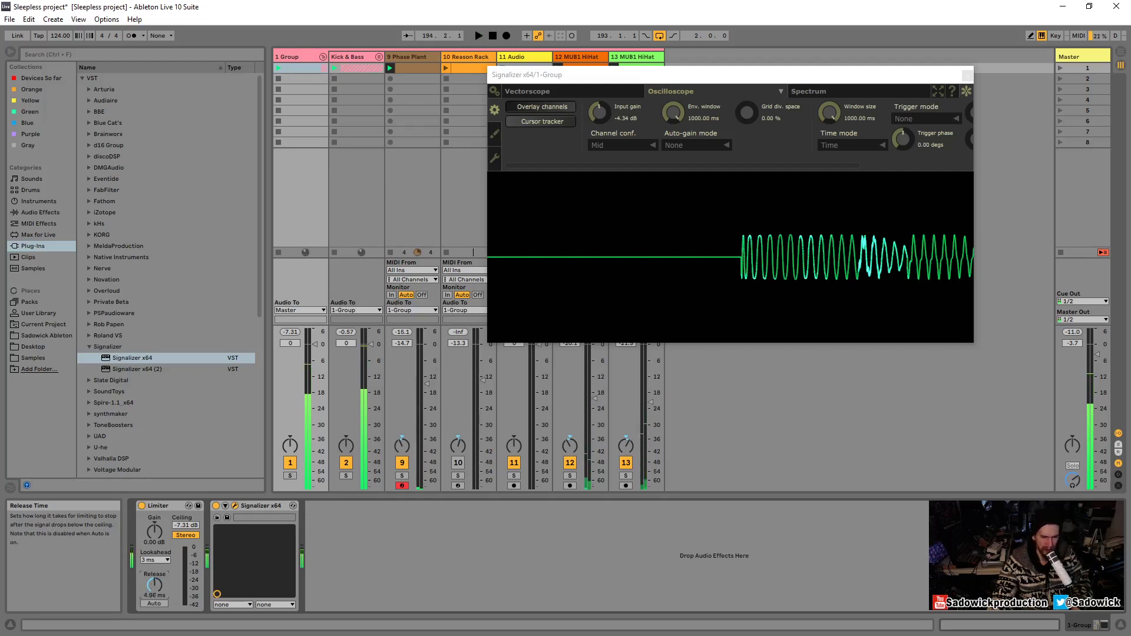
left_click(965, 92)
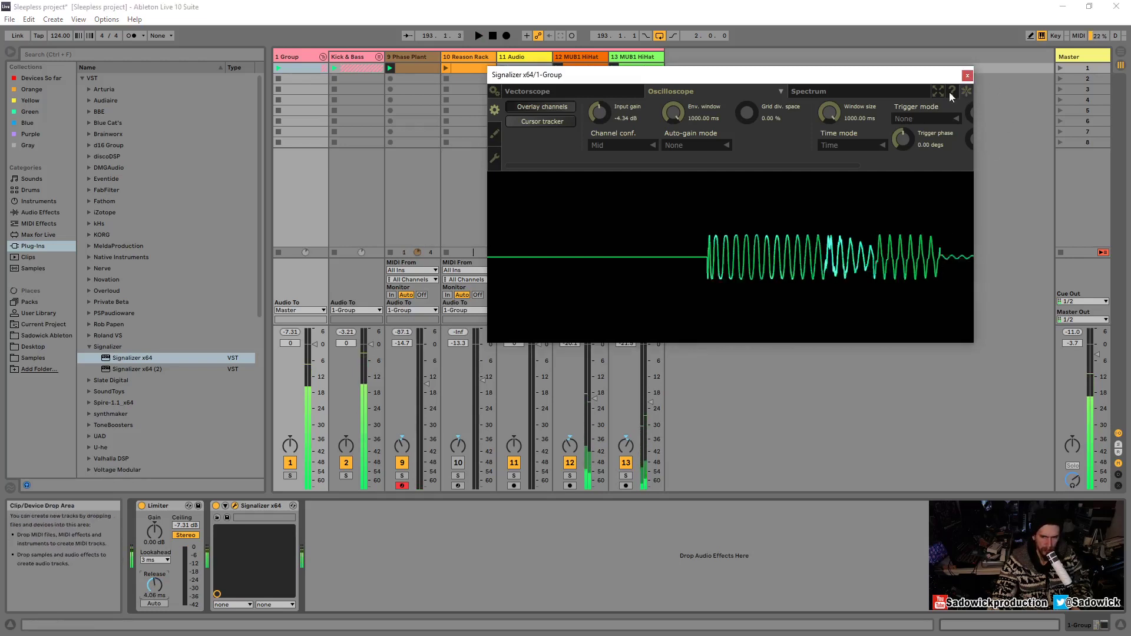
left_click_drag(954, 75, 1027, 51)
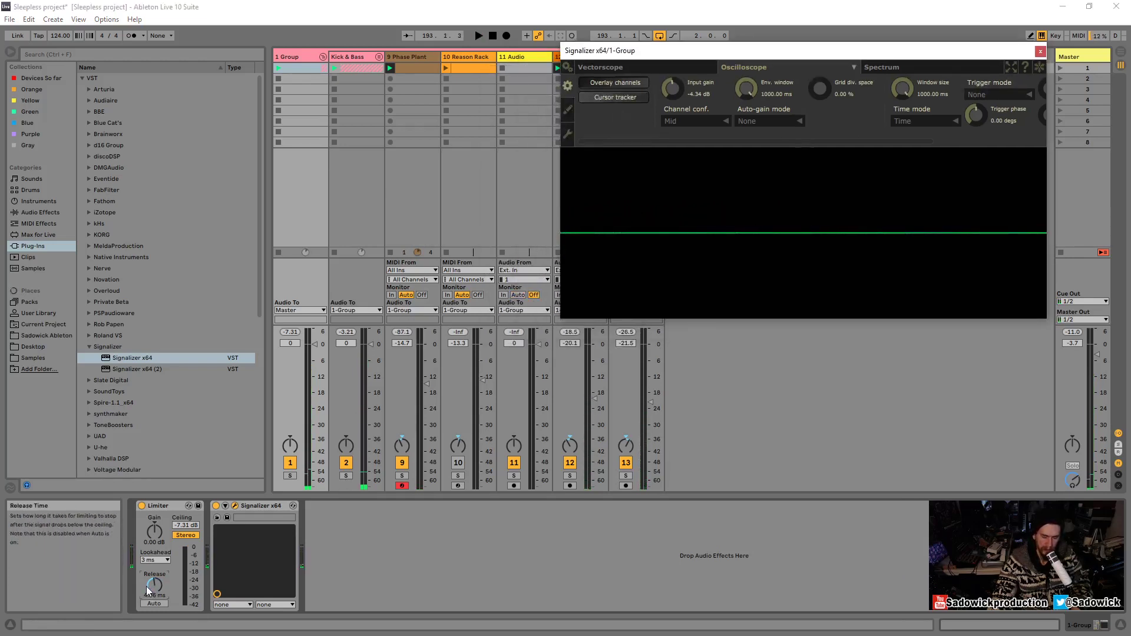
- Raise the Limiter's Release to 60.5 ms while the clips play, and stop playback
key("space")
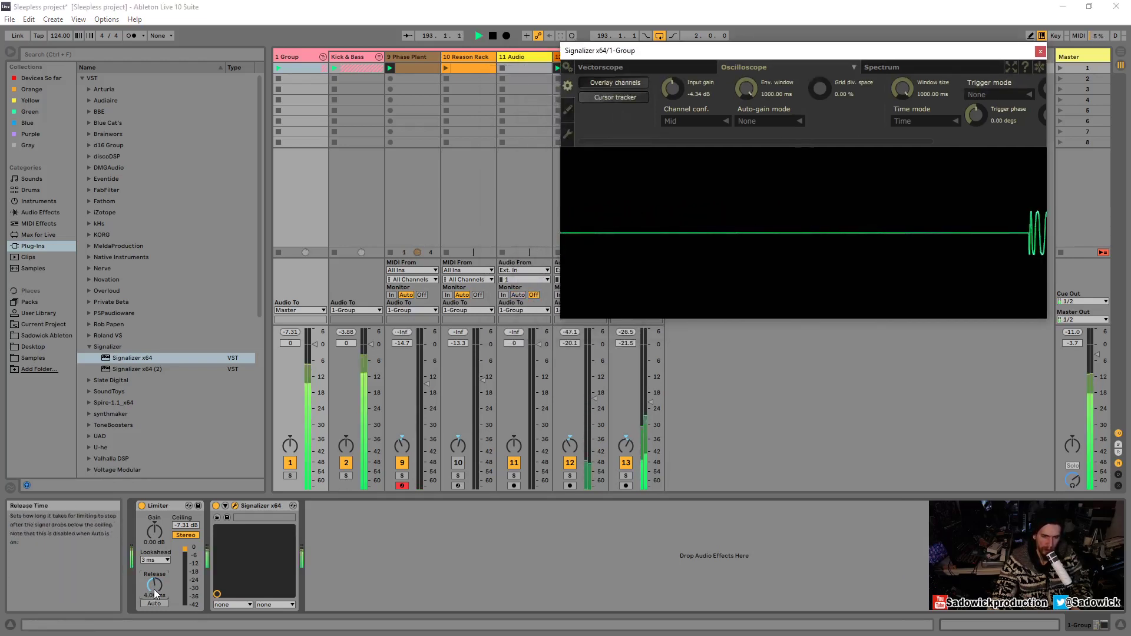
left_click_drag(150, 595, 150, 509)
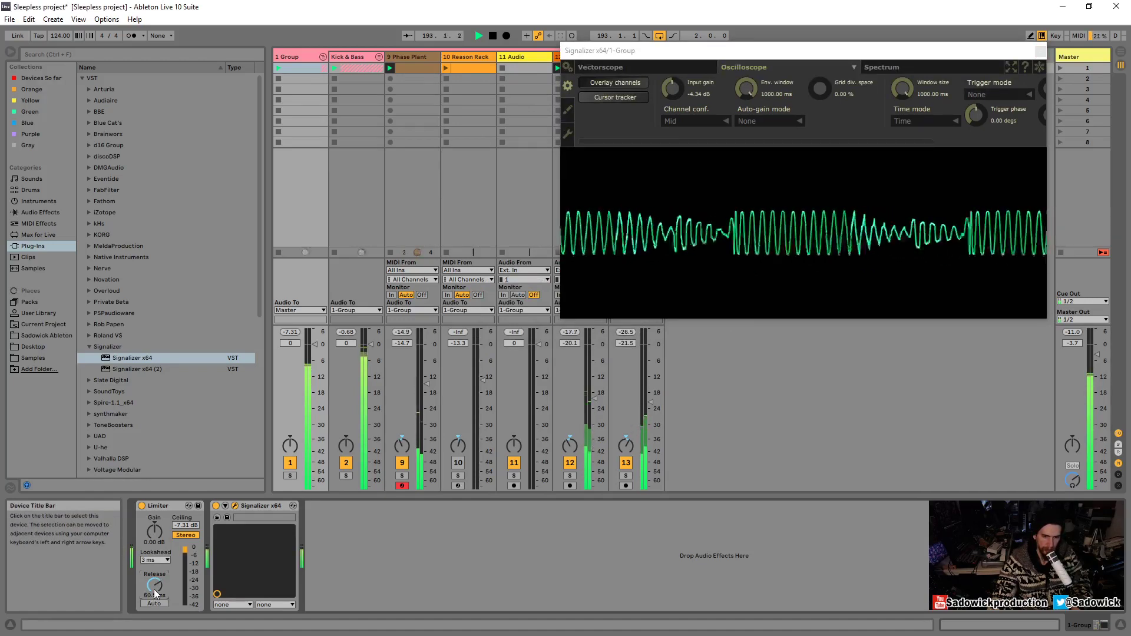
key("space")
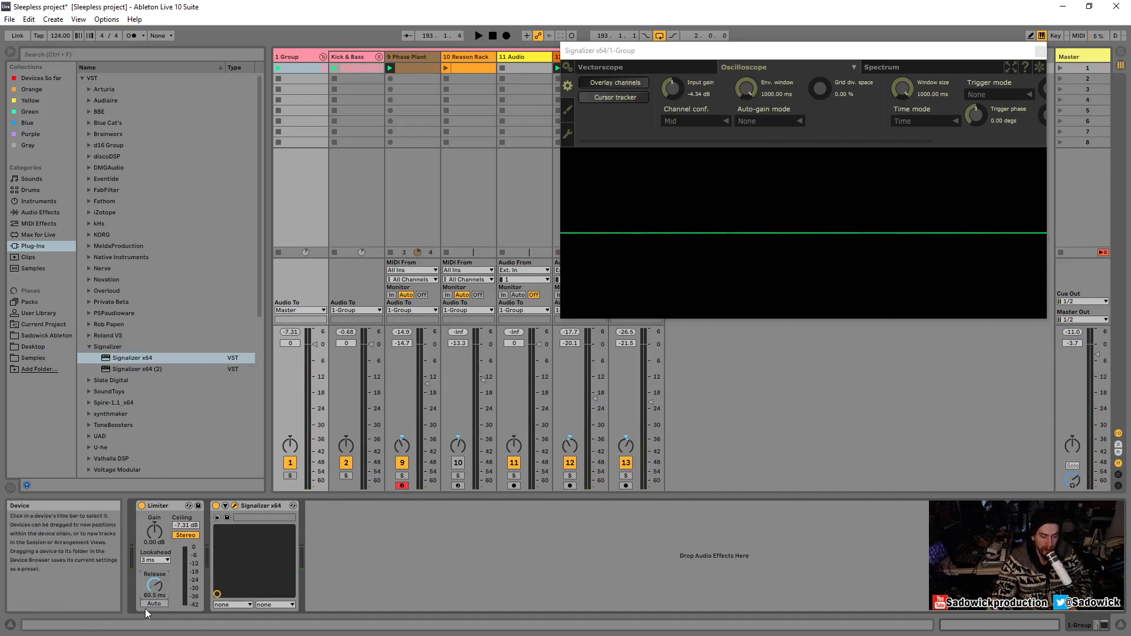
- Raise the Limiter's Release to 110 ms and its Ceiling to -4.88 dB while running the clips
key("space")
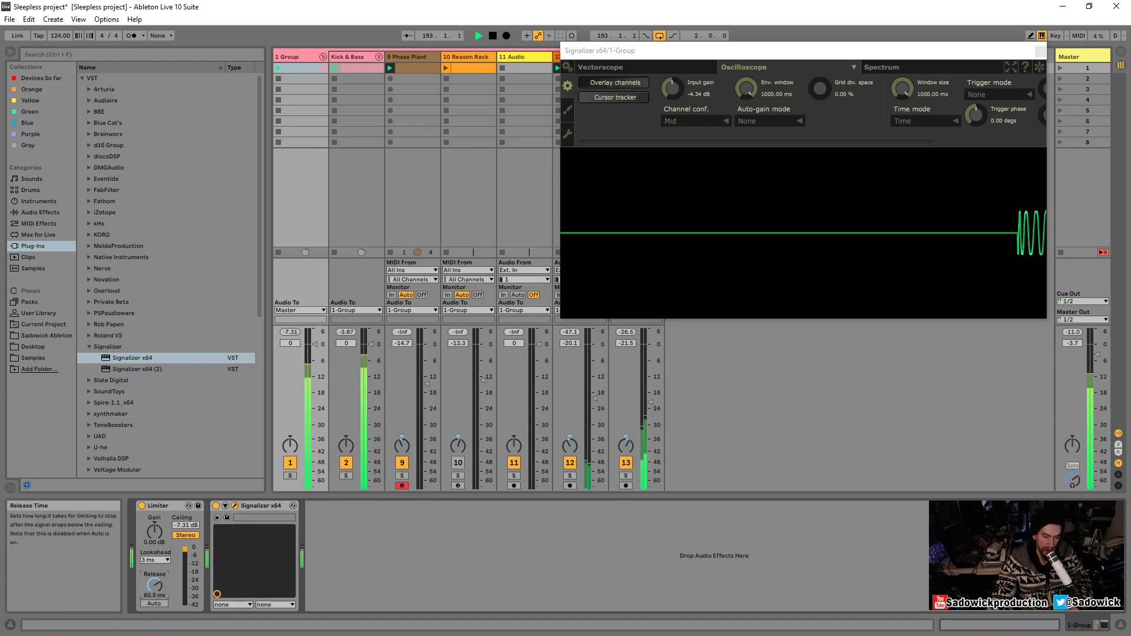
mouse_move(155, 586)
left_mouse_down()
mouse_move(155, 565)
mouse_move(155, 580)
left_mouse_up()
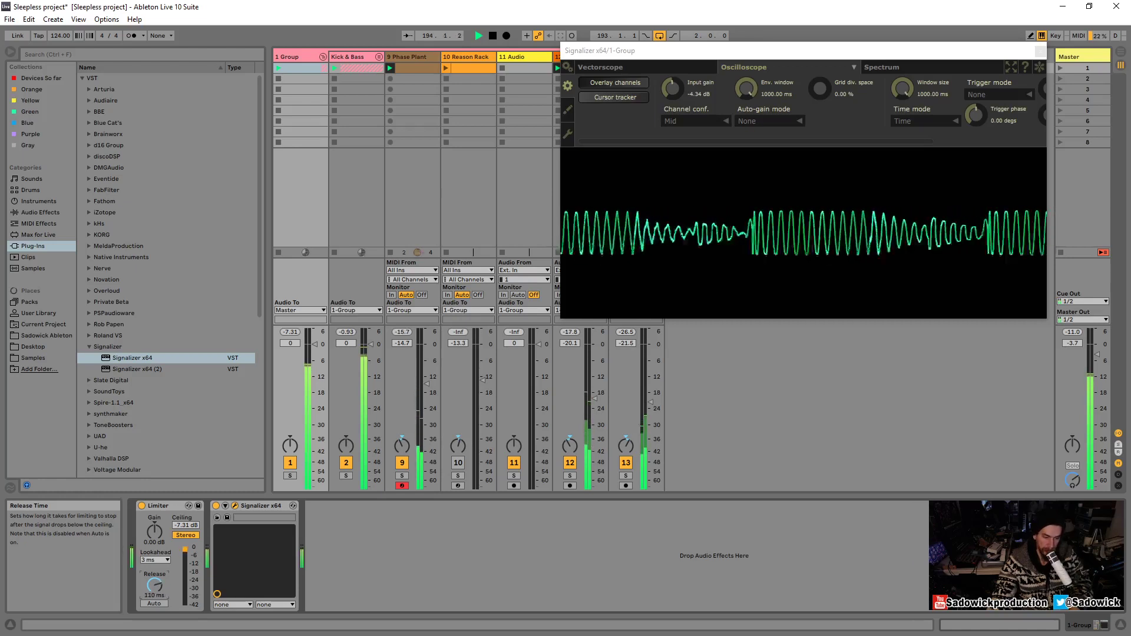
key("space")
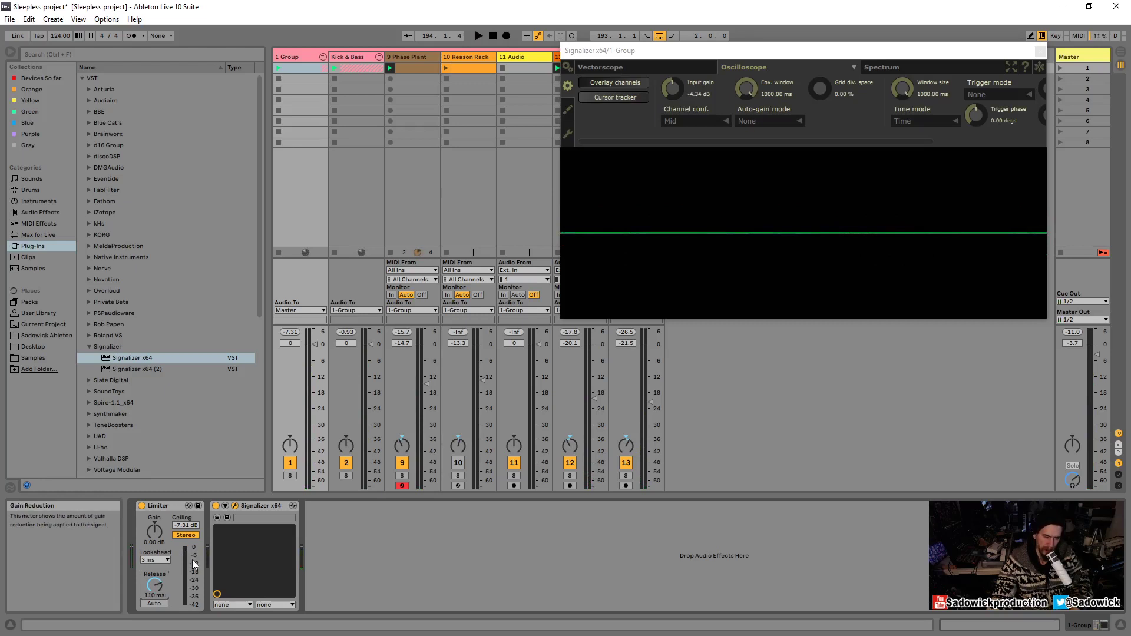
key("space")
key("space")
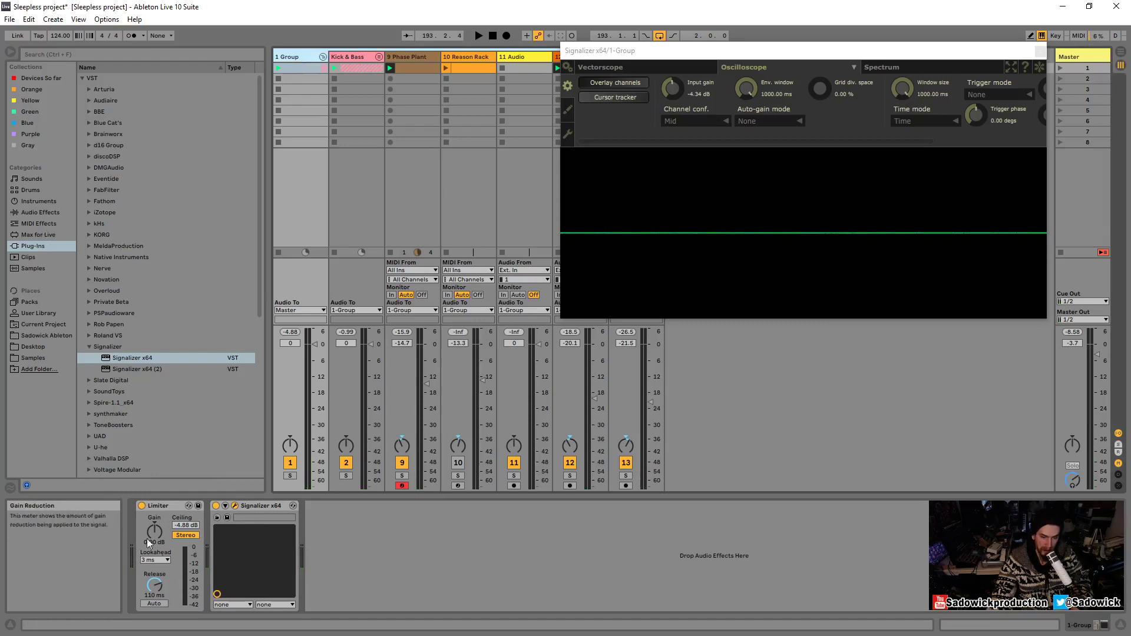
- Select the Limiter on the 1 Group track and show the Audio Effects in the browser
left_click(163, 503)
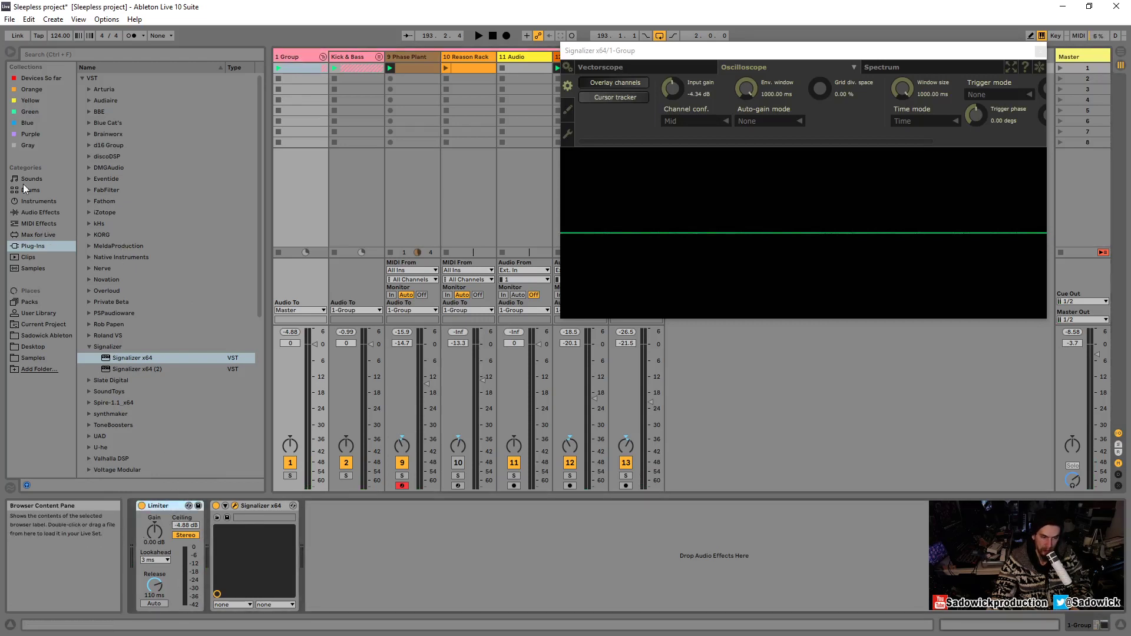
left_click(39, 213)
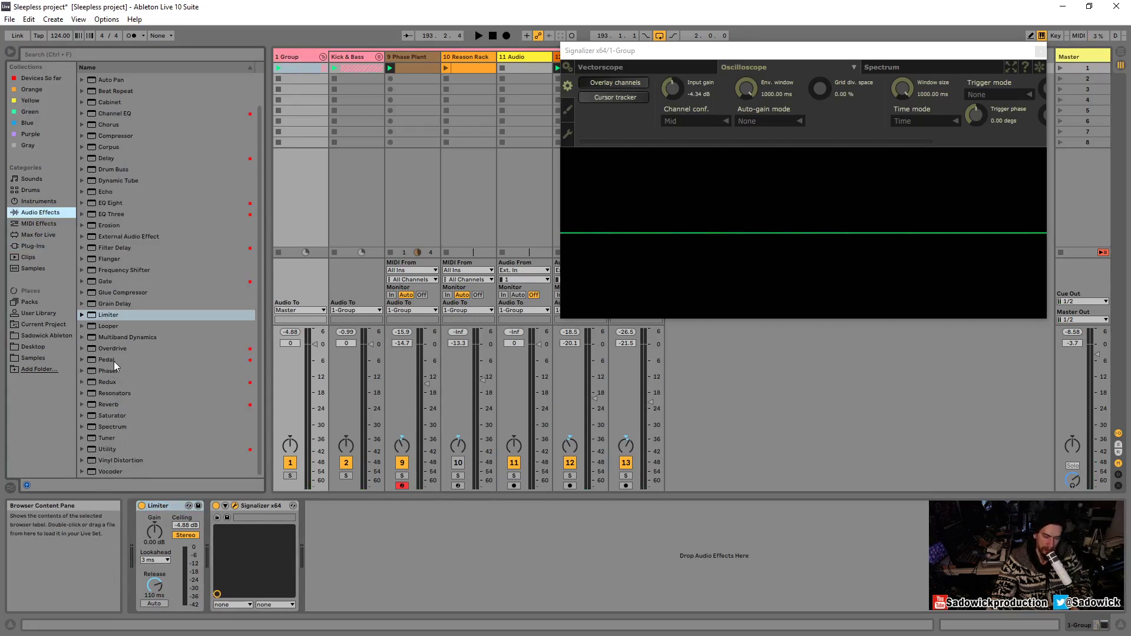
left_click_drag(107, 437, 221, 555)
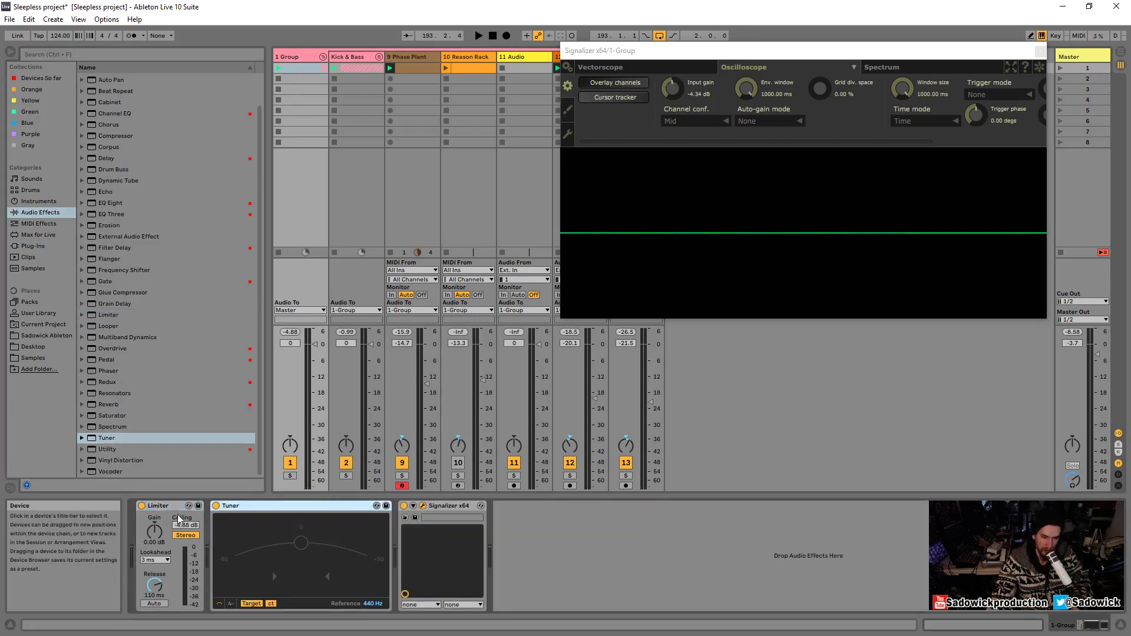
right_click(293, 519)
left_click(312, 555)
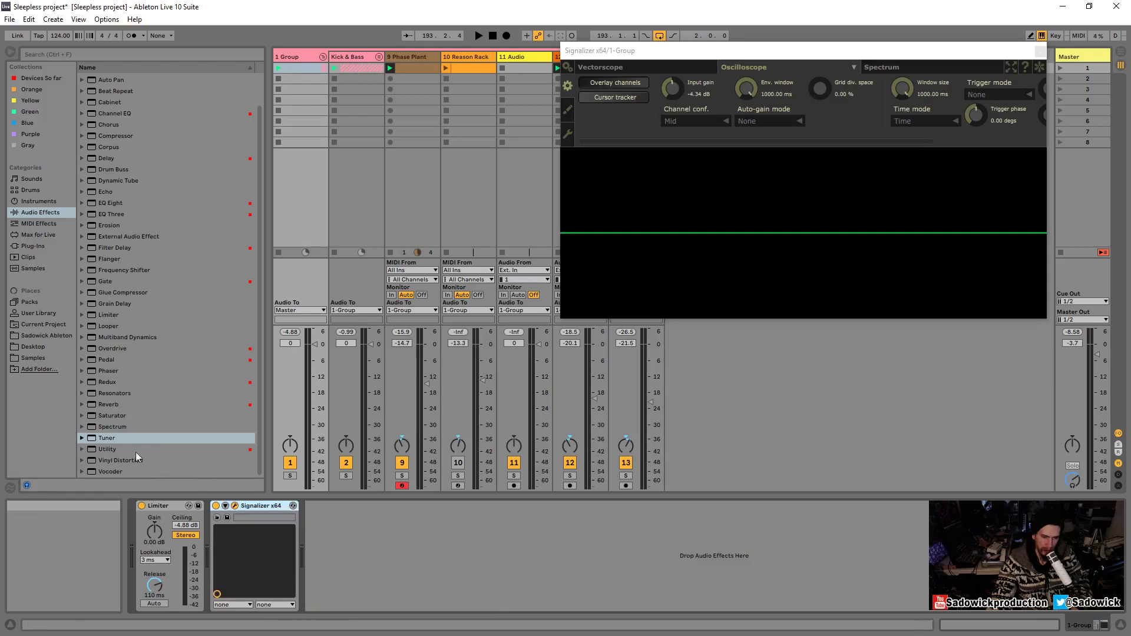
- Add a Utility after the Limiter and group the two devices into an Audio Effect Rack
left_click_drag(136, 451, 173, 504)
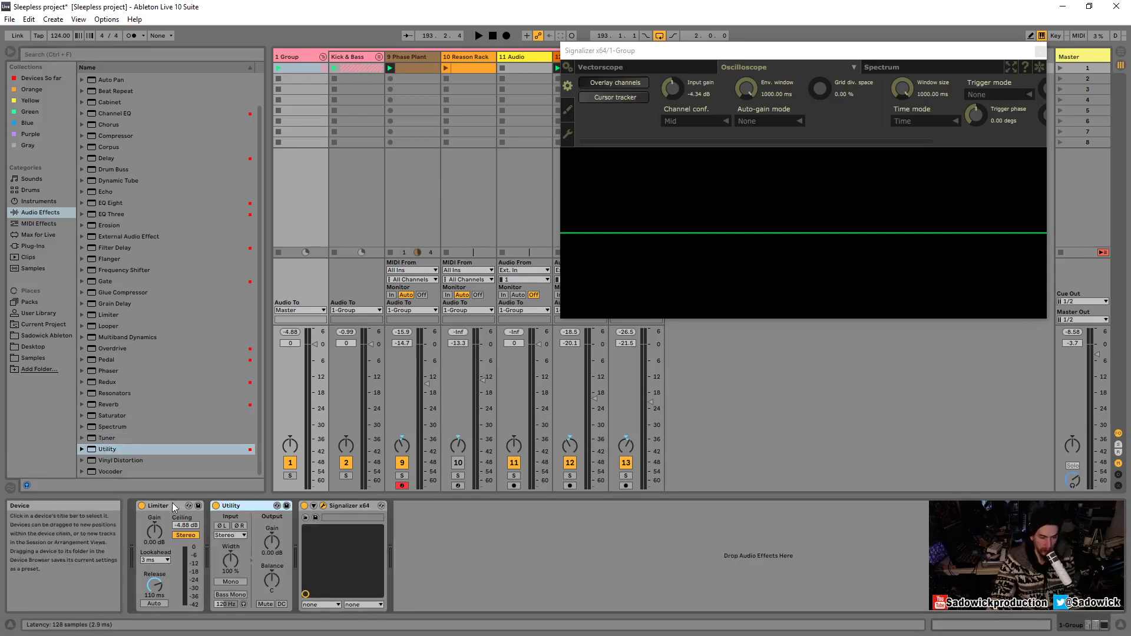
left_click(223, 507, "ctrl")
right_click(236, 507)
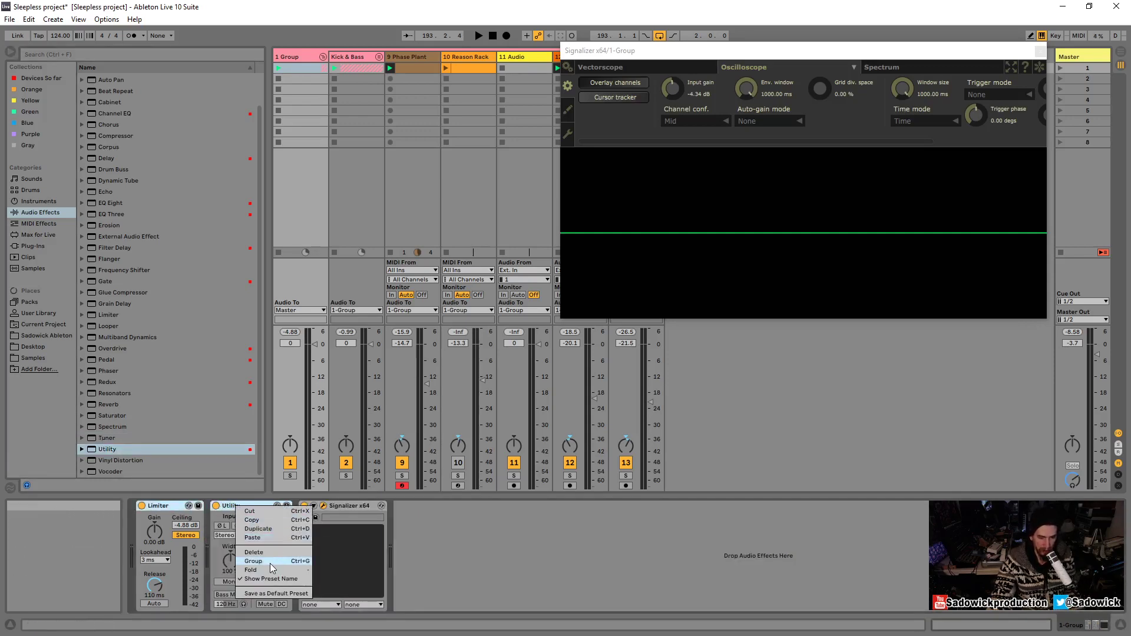
left_click(270, 563)
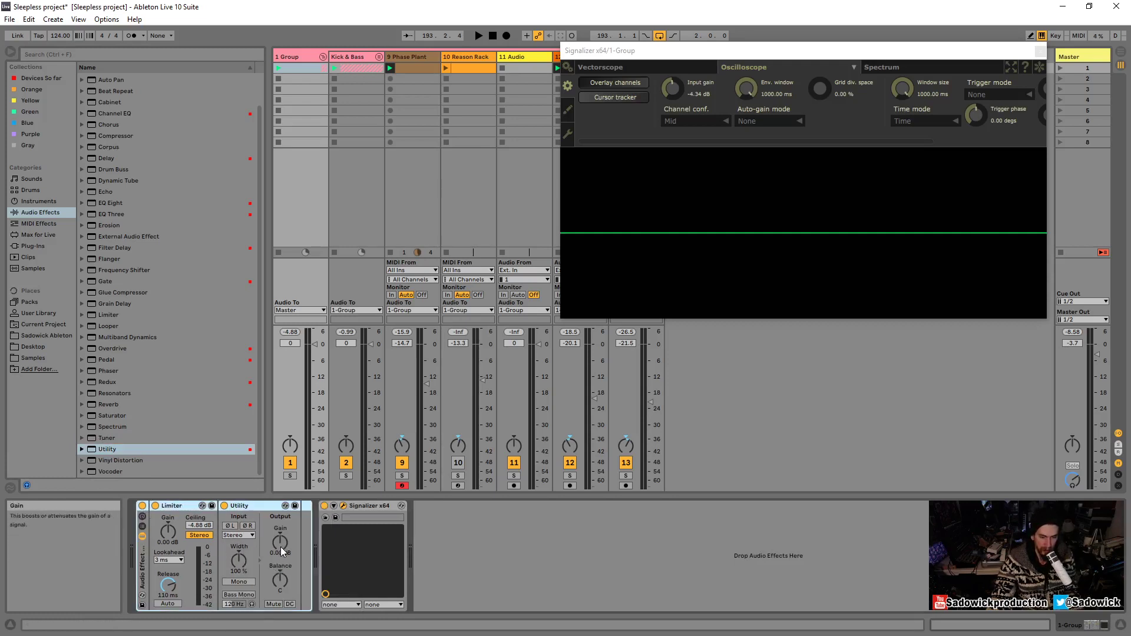
- Bypass the rack, run the clips without the Limiter for comparison, and undo the bypass
left_click(141, 505)
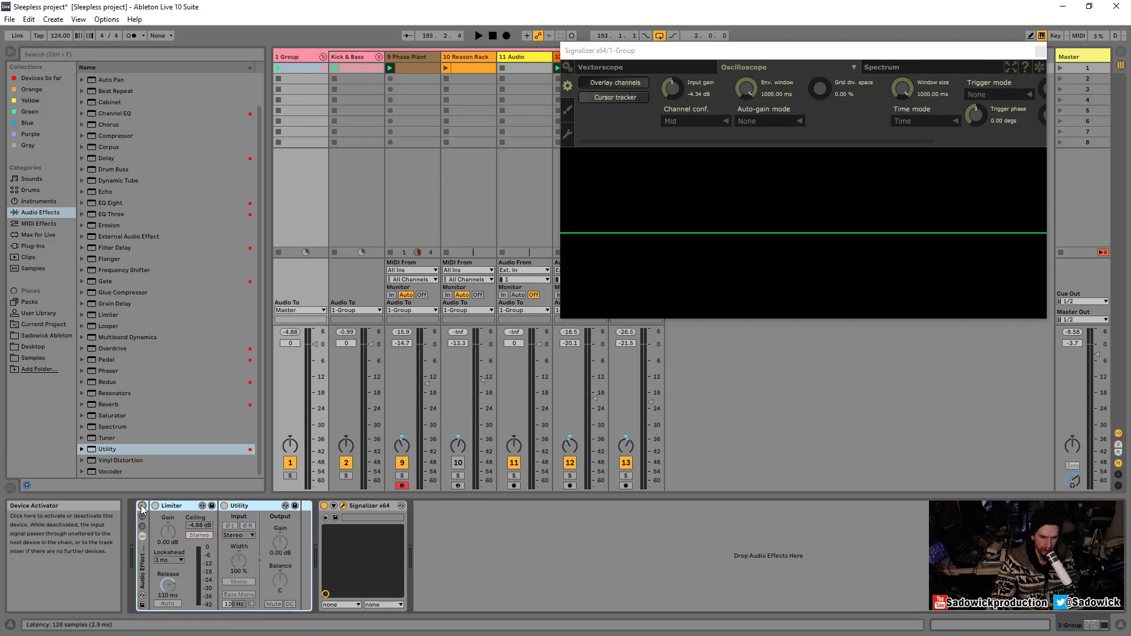
key("space")
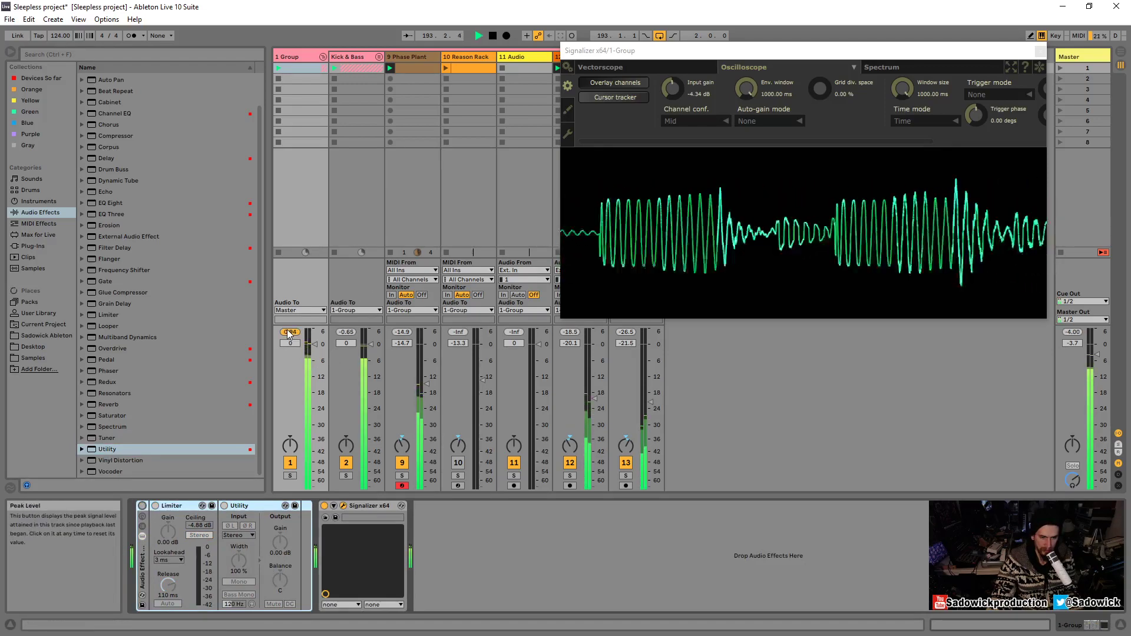
key("space")
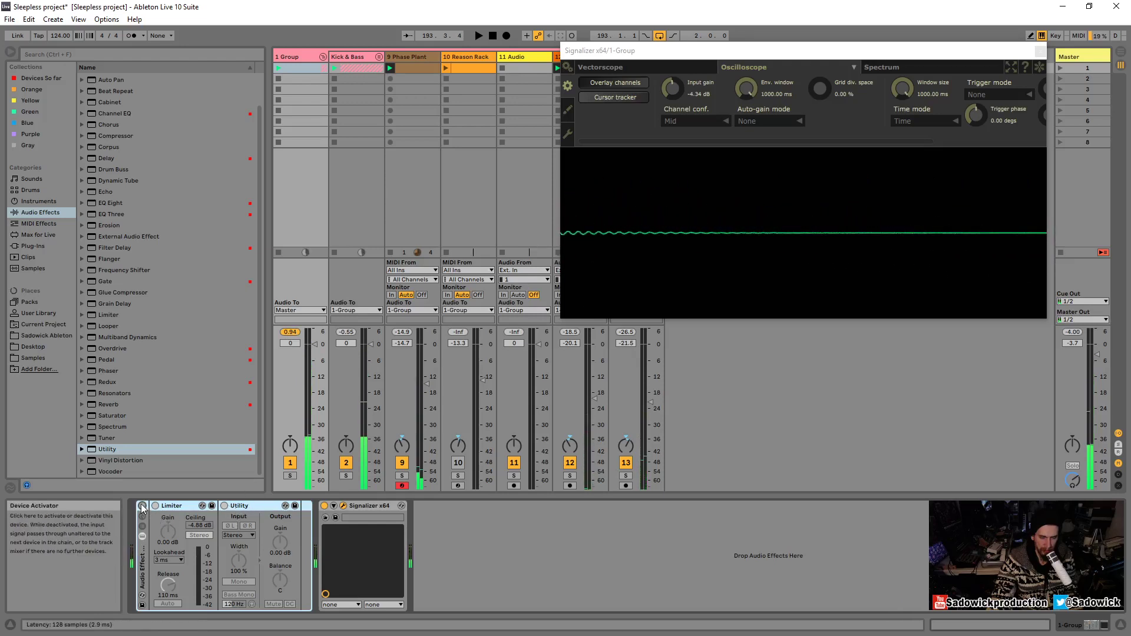
key("ctrl+z")
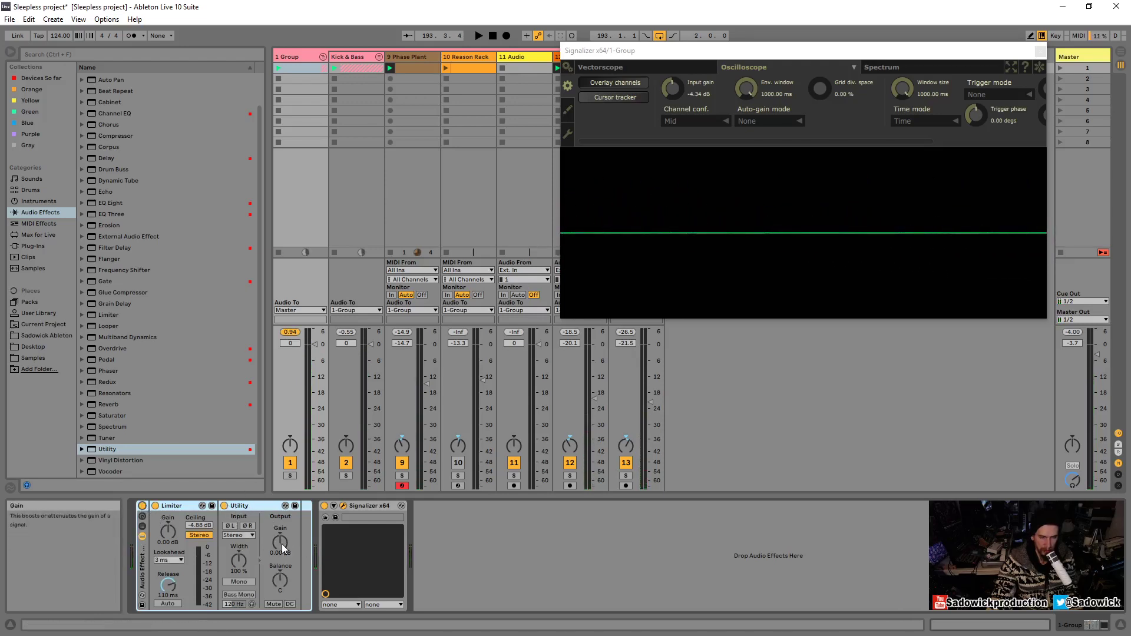
- Raise the Utility's output Gain to 3.33 dB while the clips play, and stop playback
key("space")
left_click_drag(282, 543, 282, 523)
key("space")
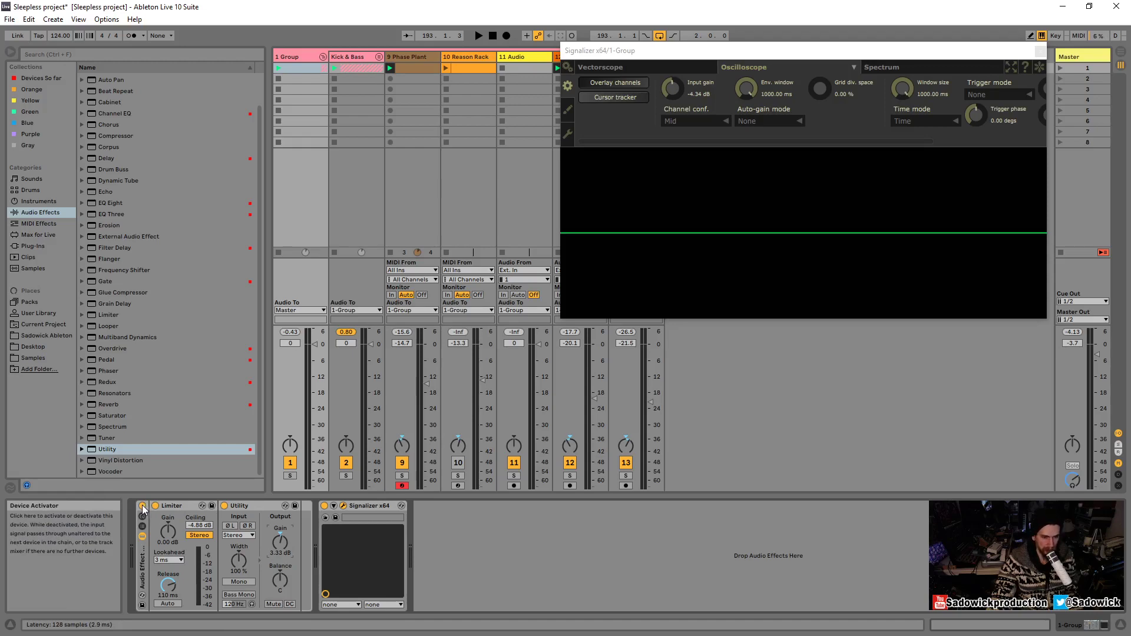
- Play the clips and repeatedly bypass and re-enable the Audio Effect Rack to compare the limited and unlimited waveforms in the oscilloscope
key("space")
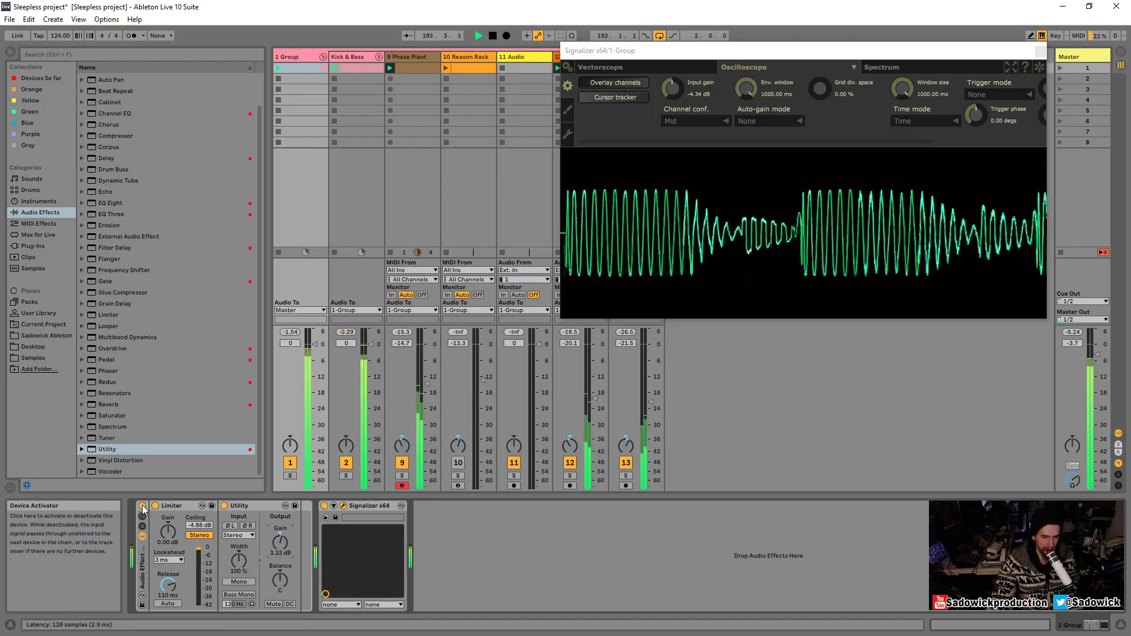
left_click(143, 507)
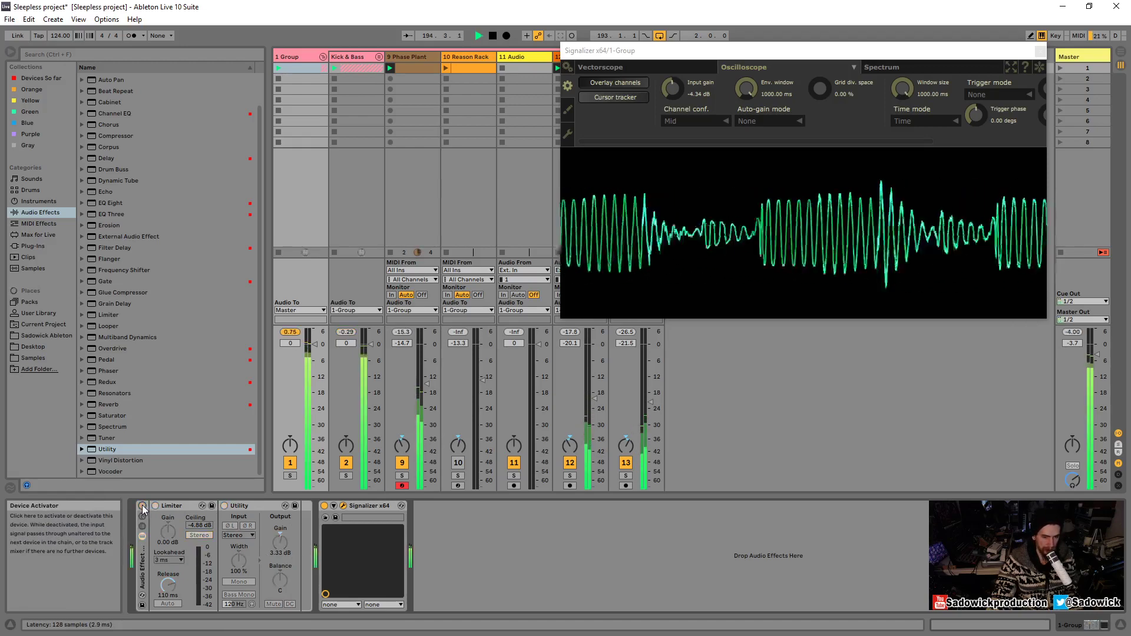
left_click(142, 506)
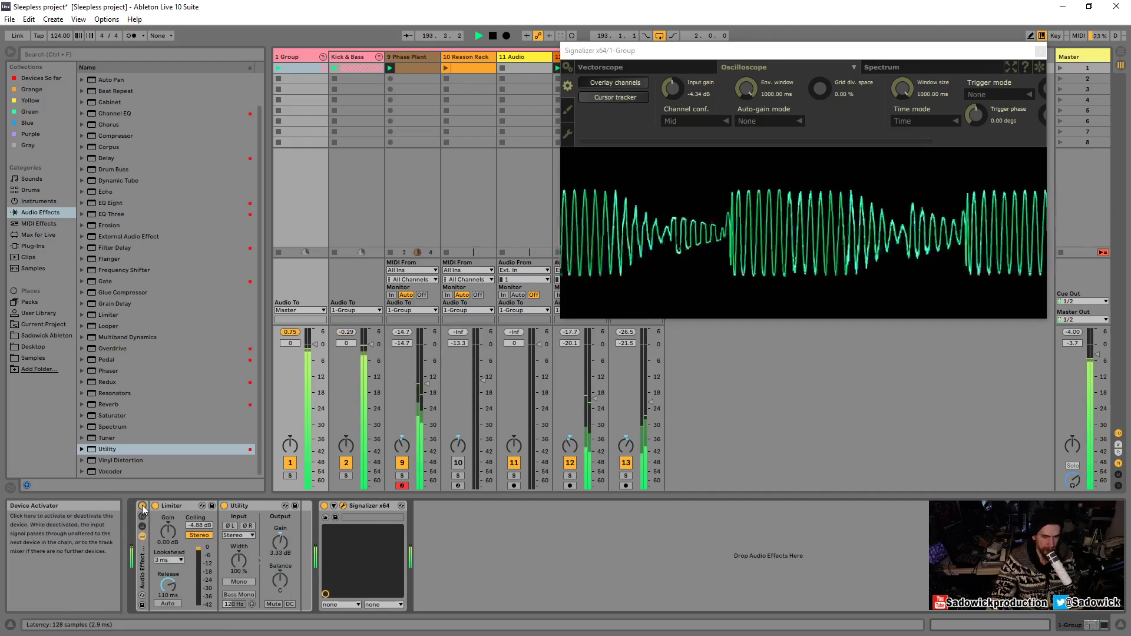
left_click(142, 507)
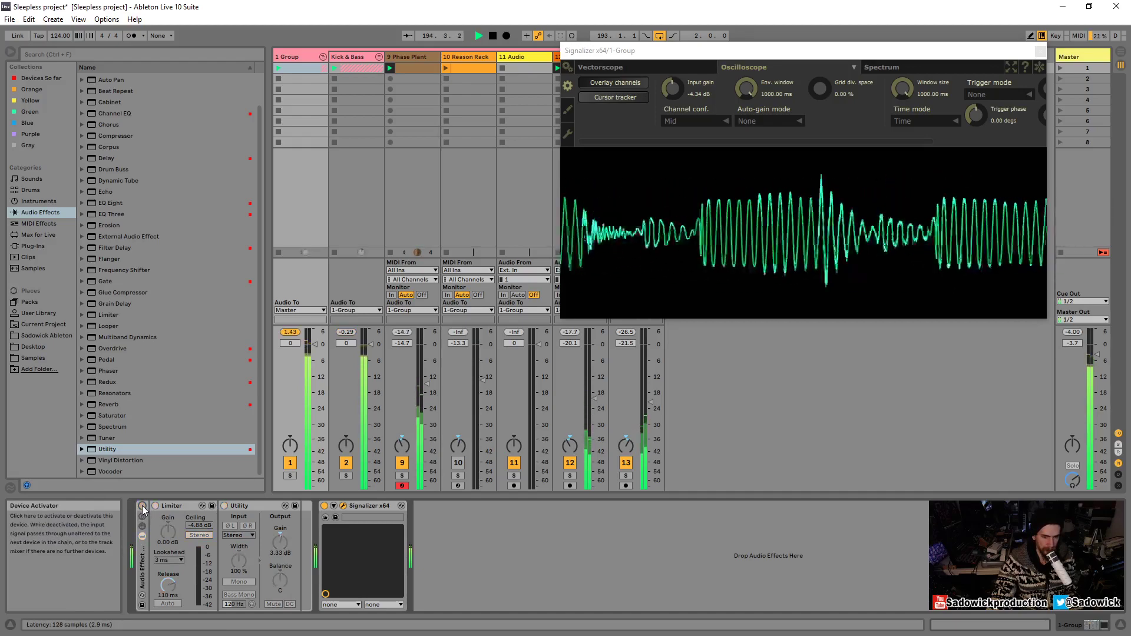
left_click(142, 506)
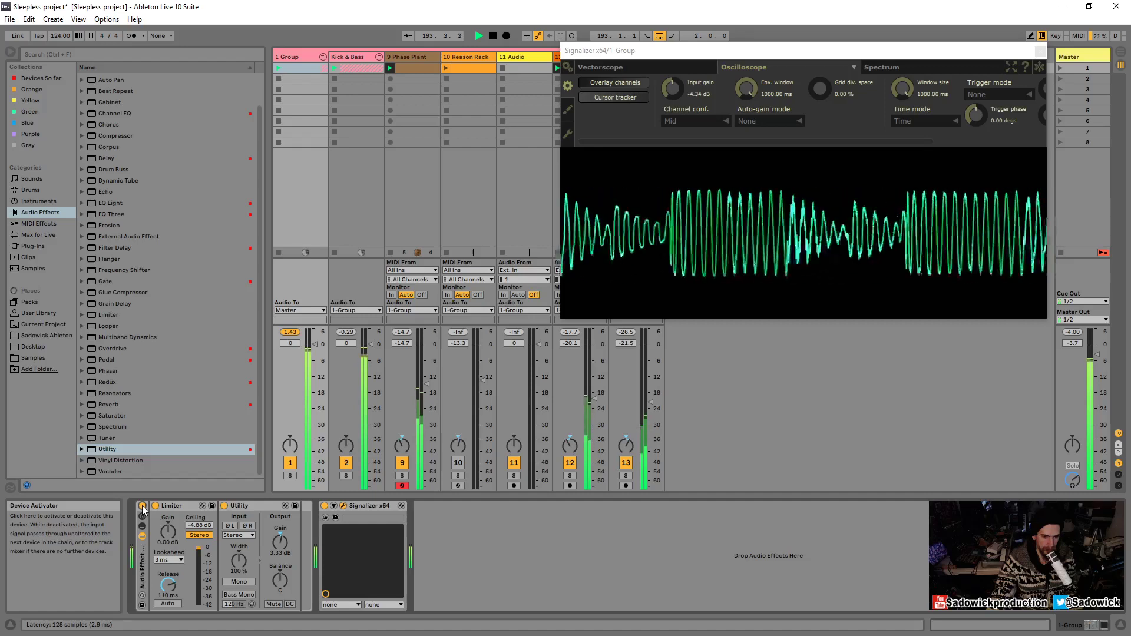
left_click(142, 507)
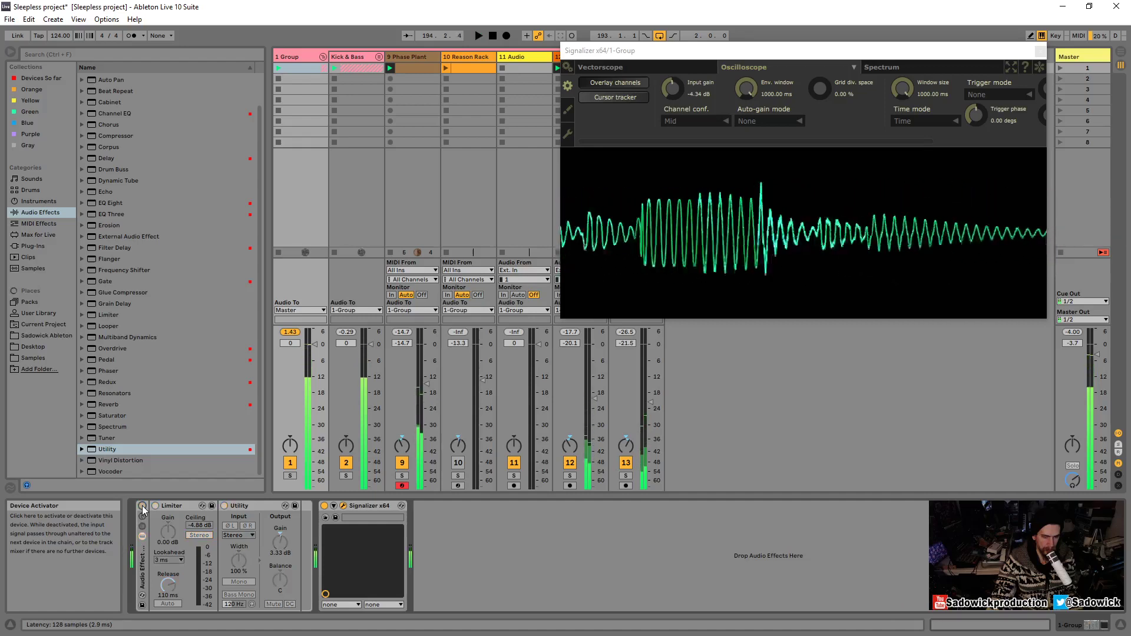
key("space")
key("space")
left_click(143, 506)
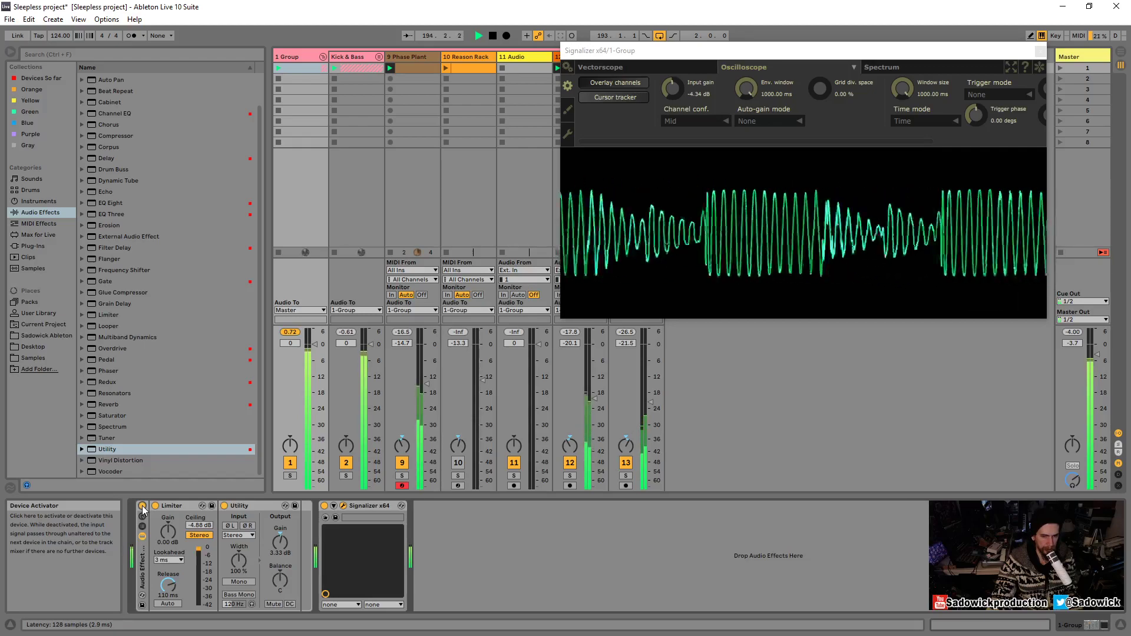
left_click(142, 507)
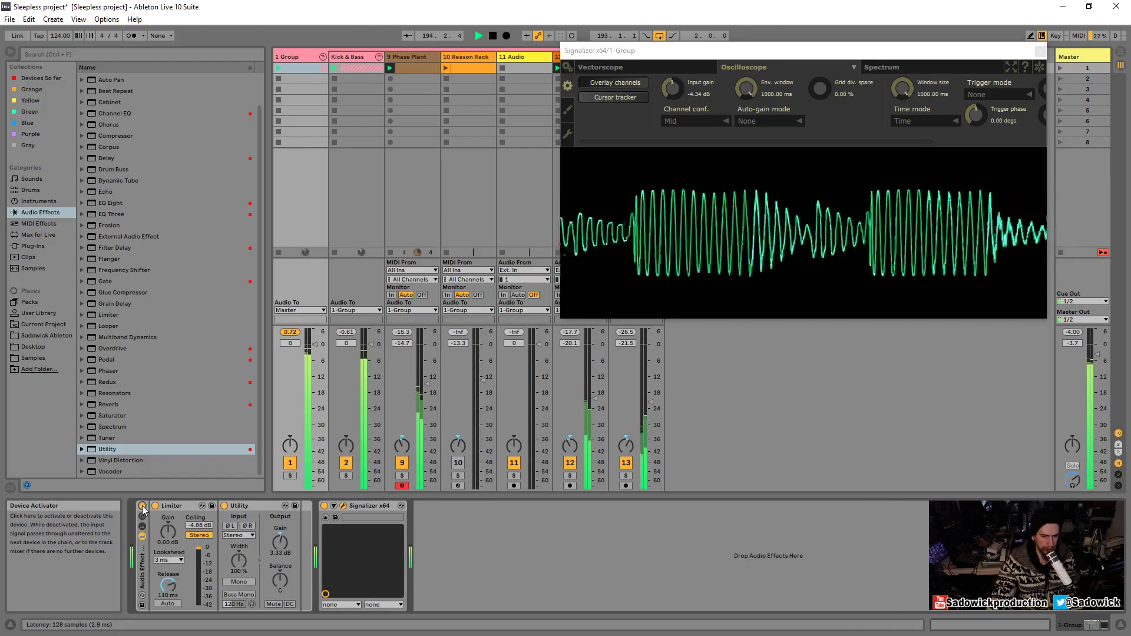
left_click(142, 506)
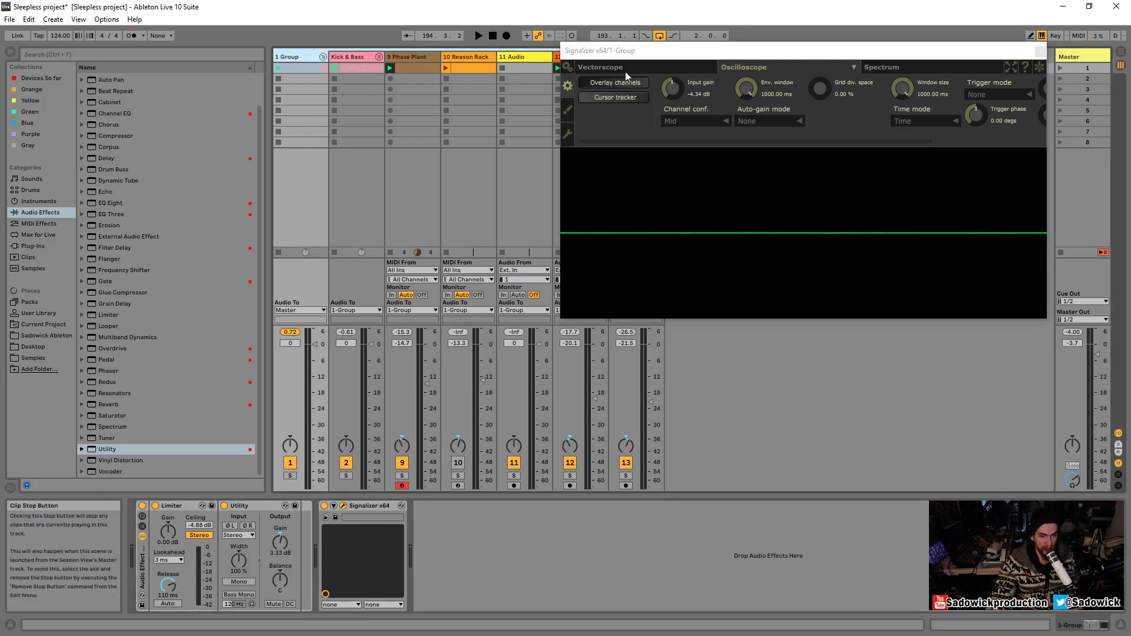
- Switch the Limiter's Auto release on and back off, stop playback, and reposition the Signalizer window over the session tracks
mouse_move(654, 56)
left_mouse_down()
mouse_move(696, 60)
mouse_move(660, 55)
left_mouse_up()
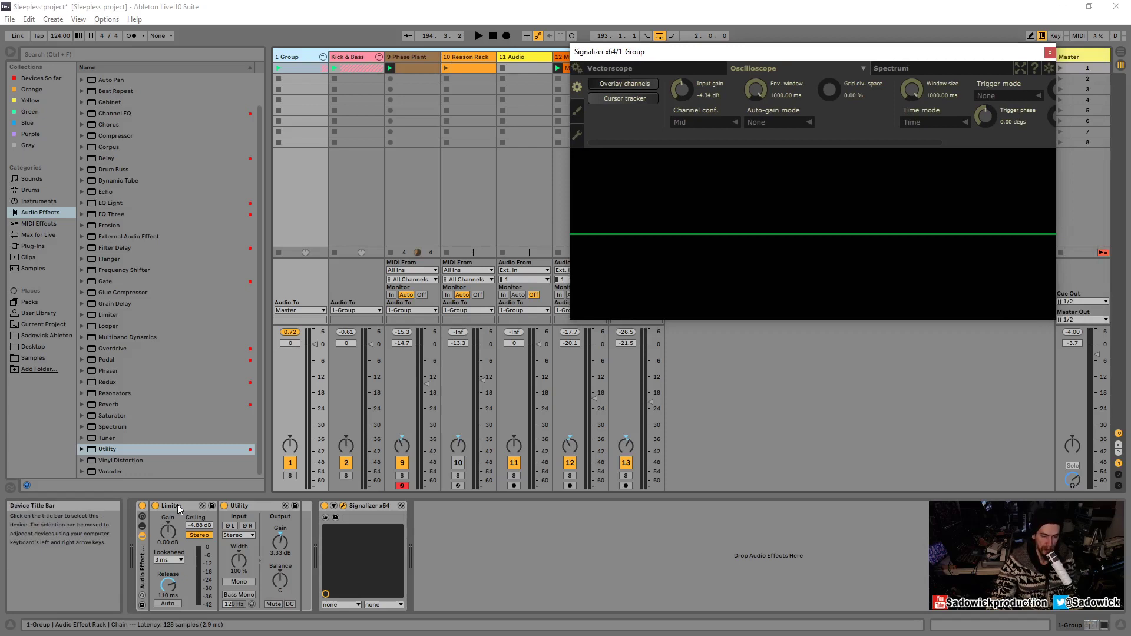
left_click(167, 603)
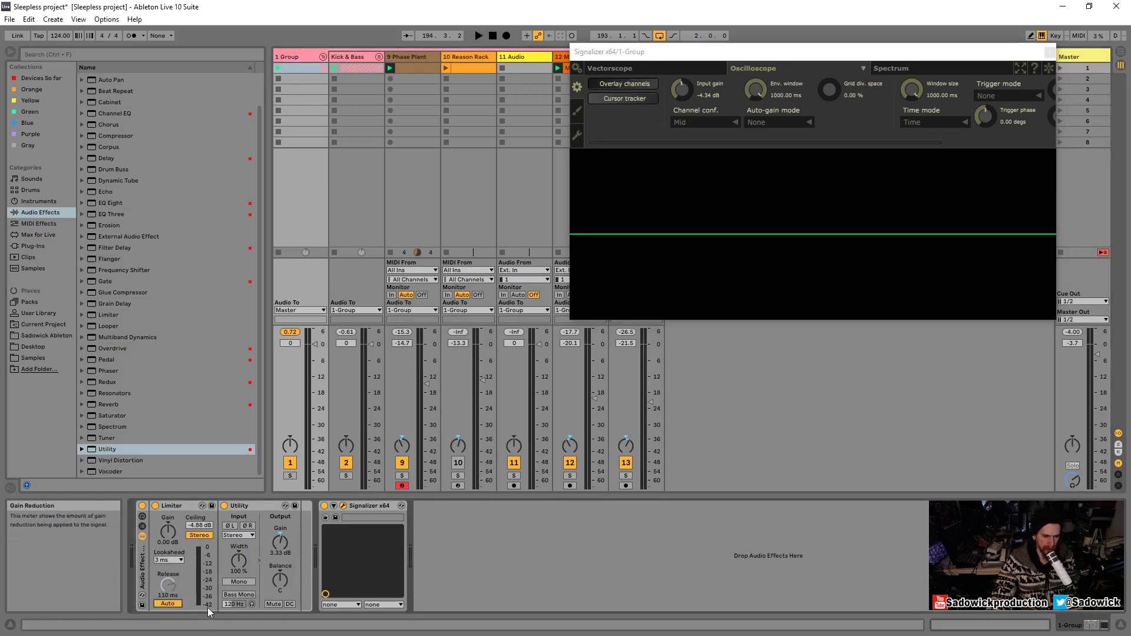
left_click(170, 603)
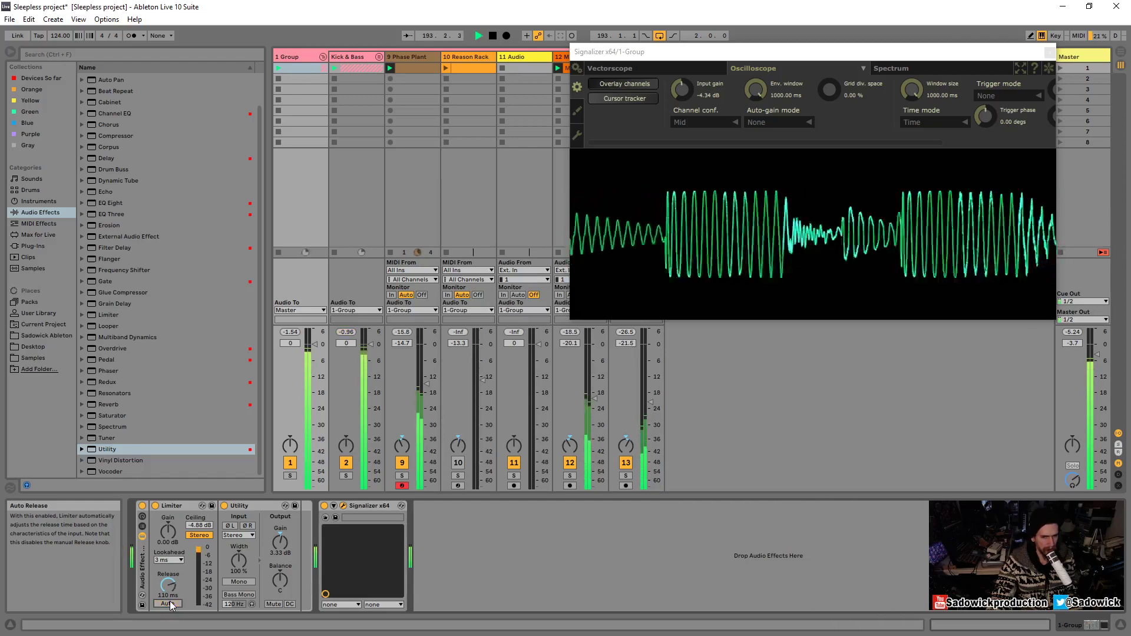
key("space")
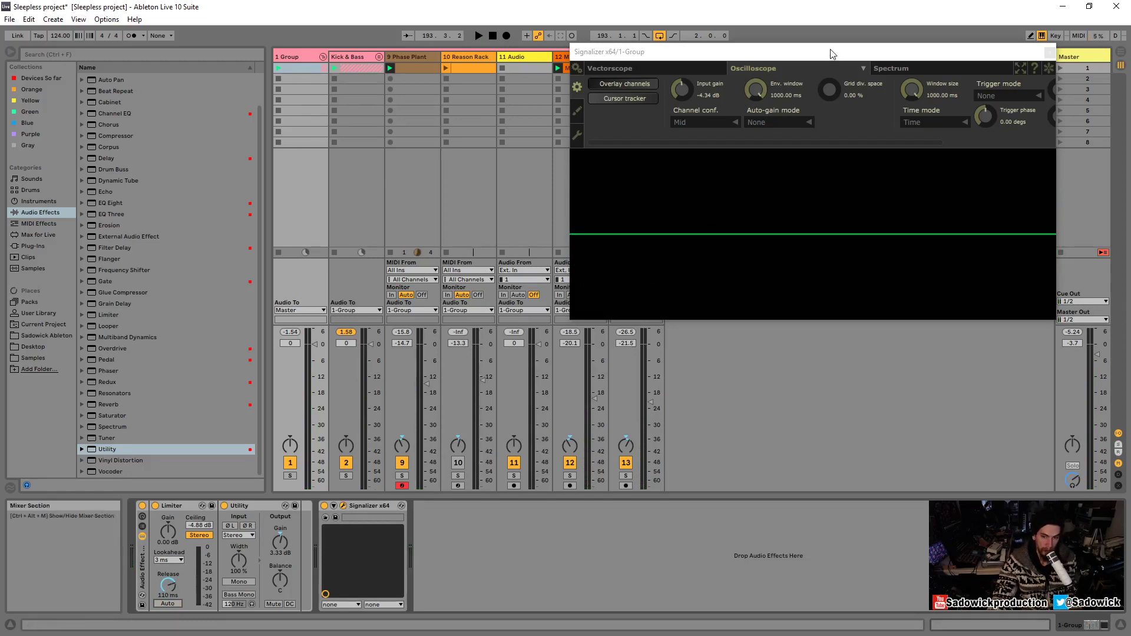
left_click_drag(832, 54, 795, 75)
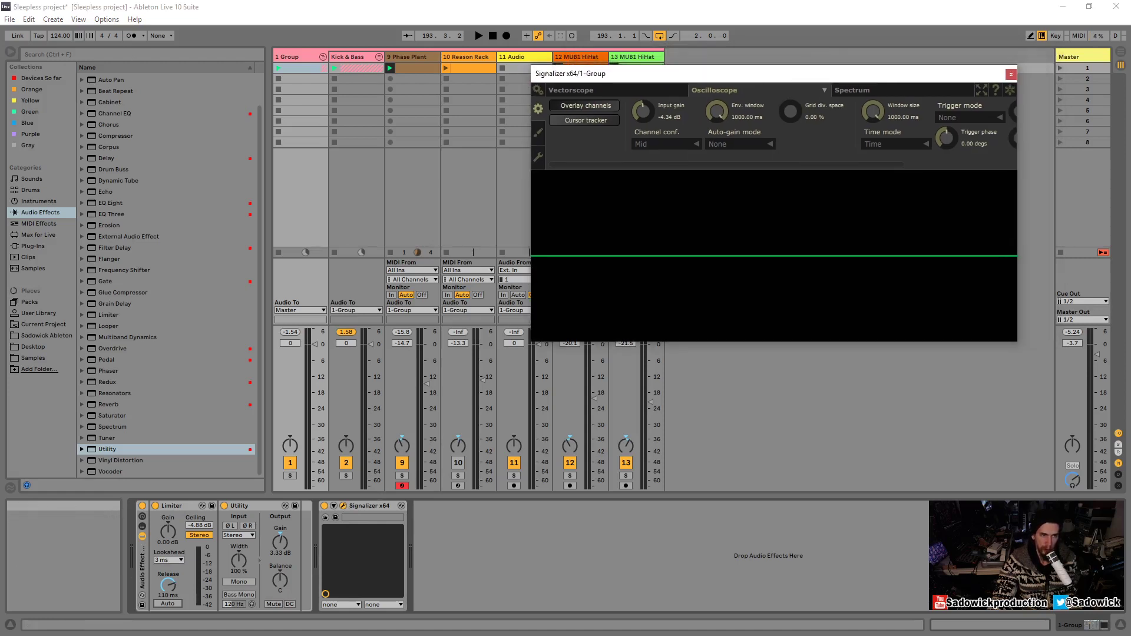